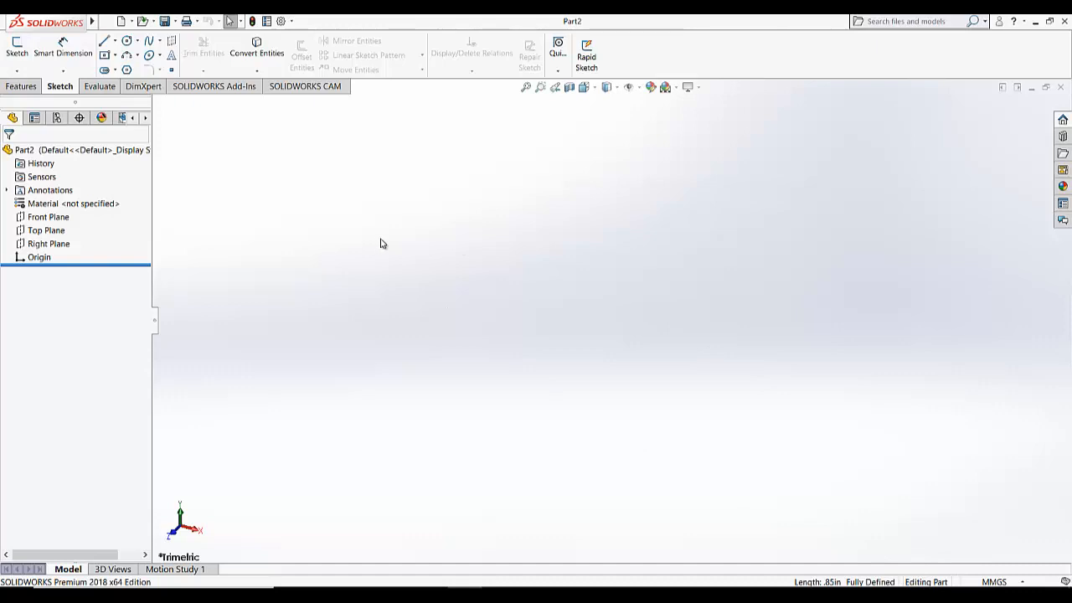
- Set the document units to IPS (inch, pound, second) and start a sketch on the Front Plane
{"action": "left_click", "coordinate": [994, 582]}
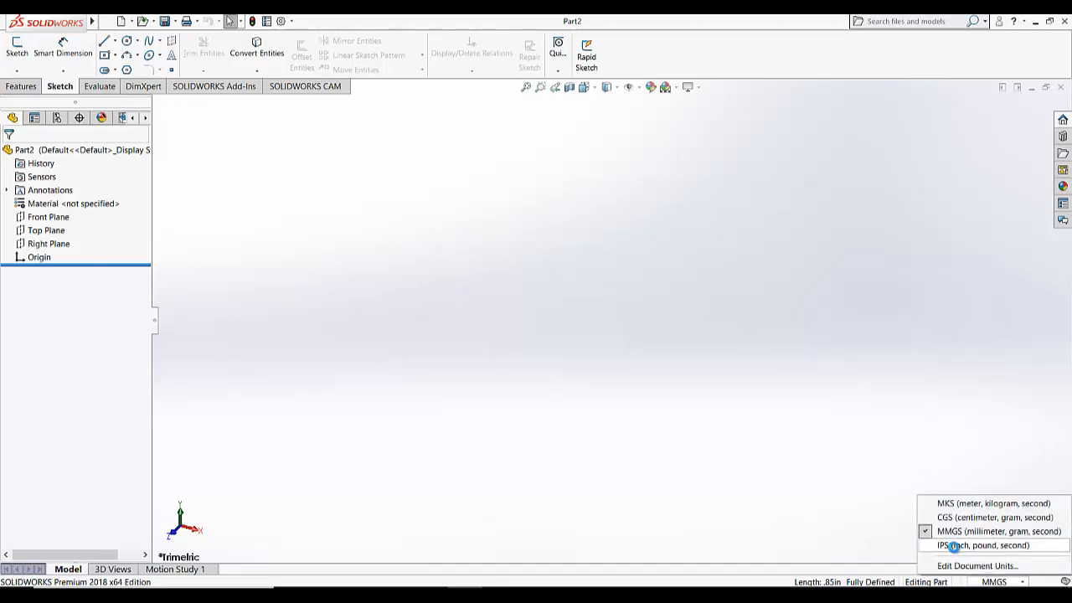
{"action": "left_click", "coordinate": [955, 546]}
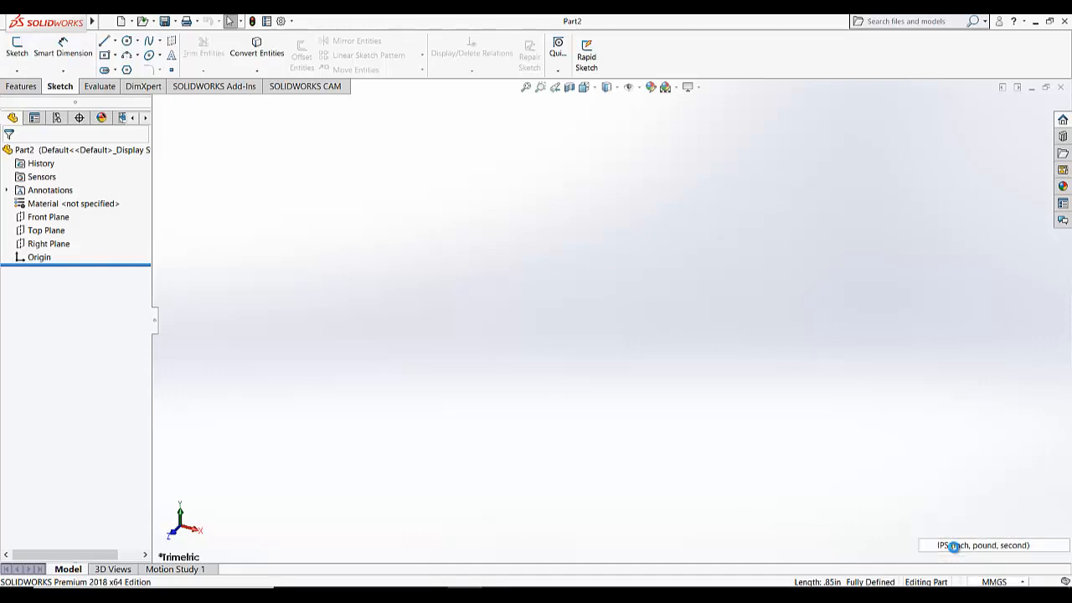
{"action": "left_click", "coordinate": [16, 47]}
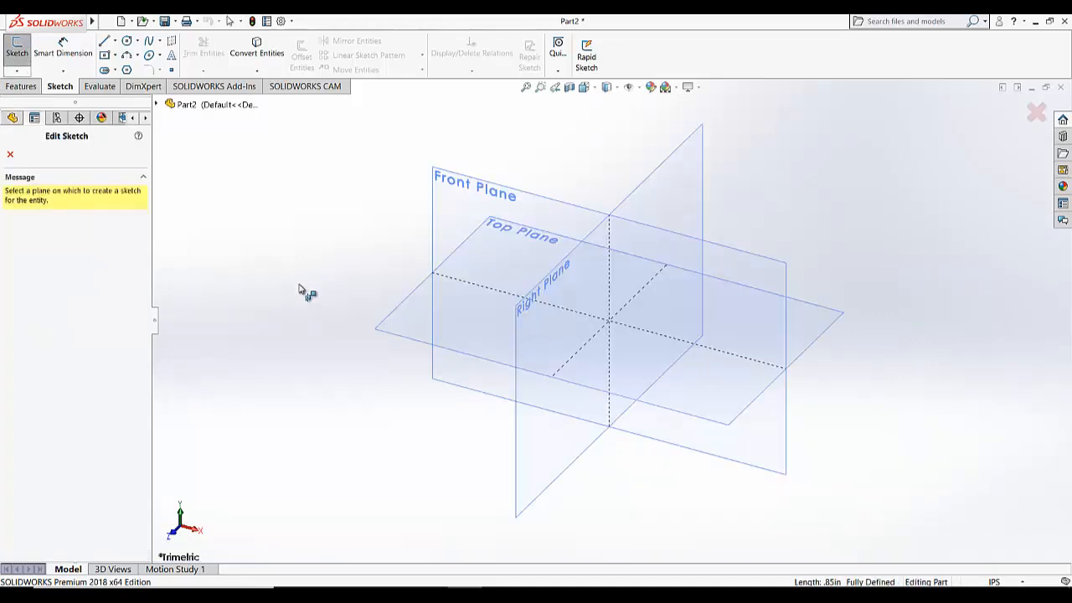
{"action": "left_click", "coordinate": [450, 196]}
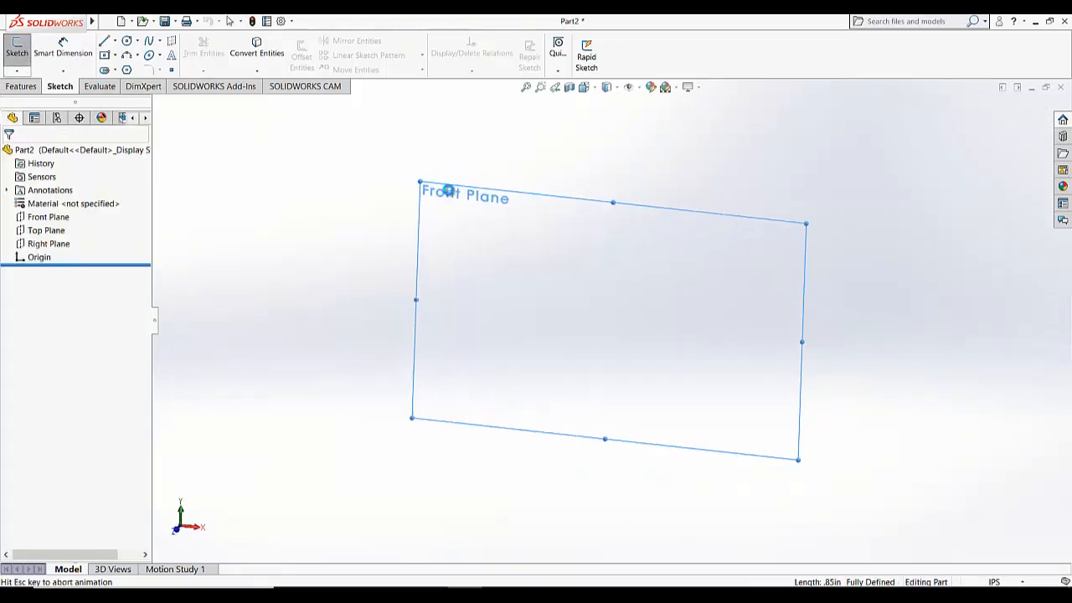
- Sketch a circle about 5 in in diameter centred on the origin and check the reference drawing
{"action": "left_click", "coordinate": [128, 42]}
{"action": "left_click", "coordinate": [612, 321]}
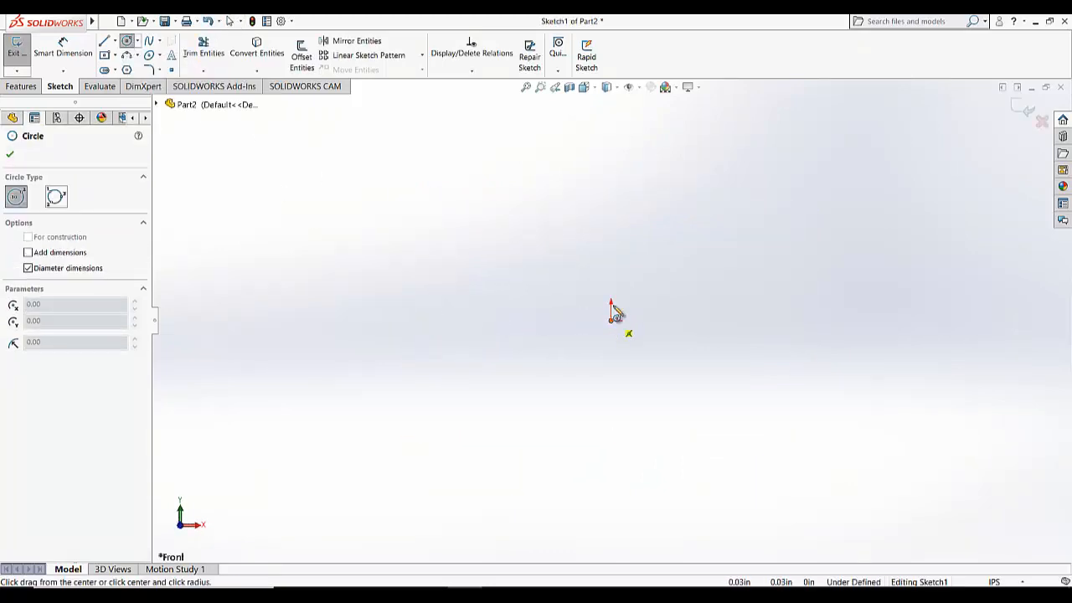
{"action": "left_click", "coordinate": [661, 206]}
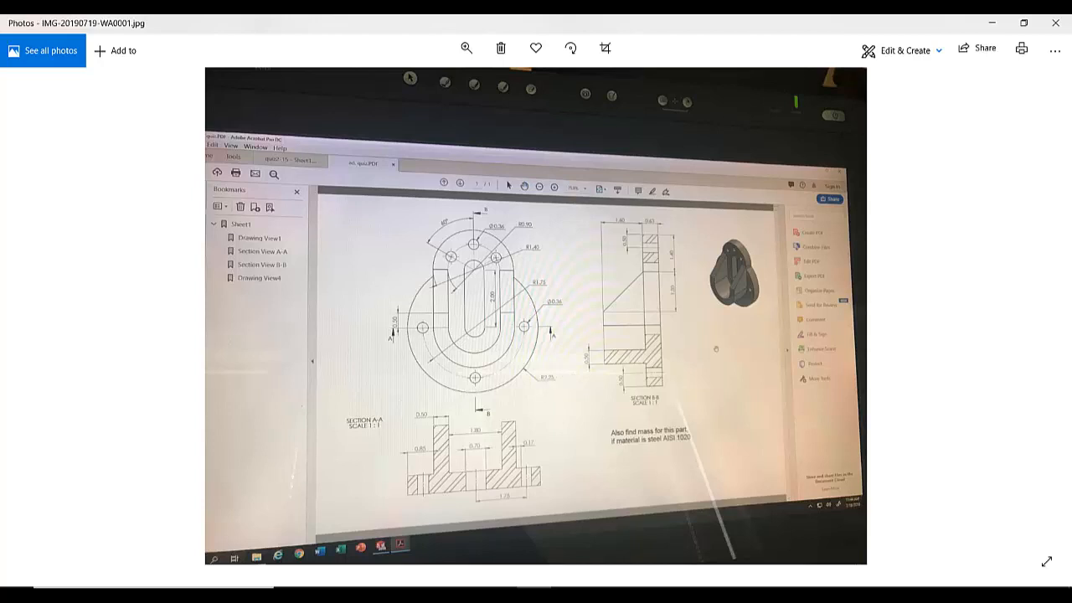
{"action": "left_click", "coordinate": [992, 22]}
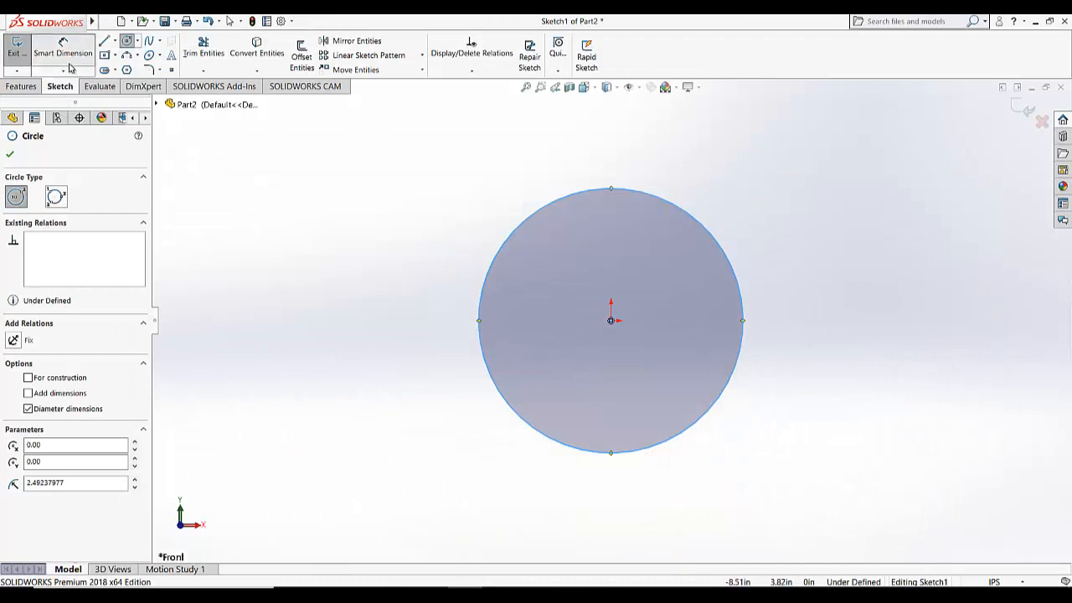
- Dimension the circle's diameter as 2.25*2, giving 4.50 in
{"action": "left_click", "coordinate": [71, 64]}
{"action": "left_click", "coordinate": [480, 319]}
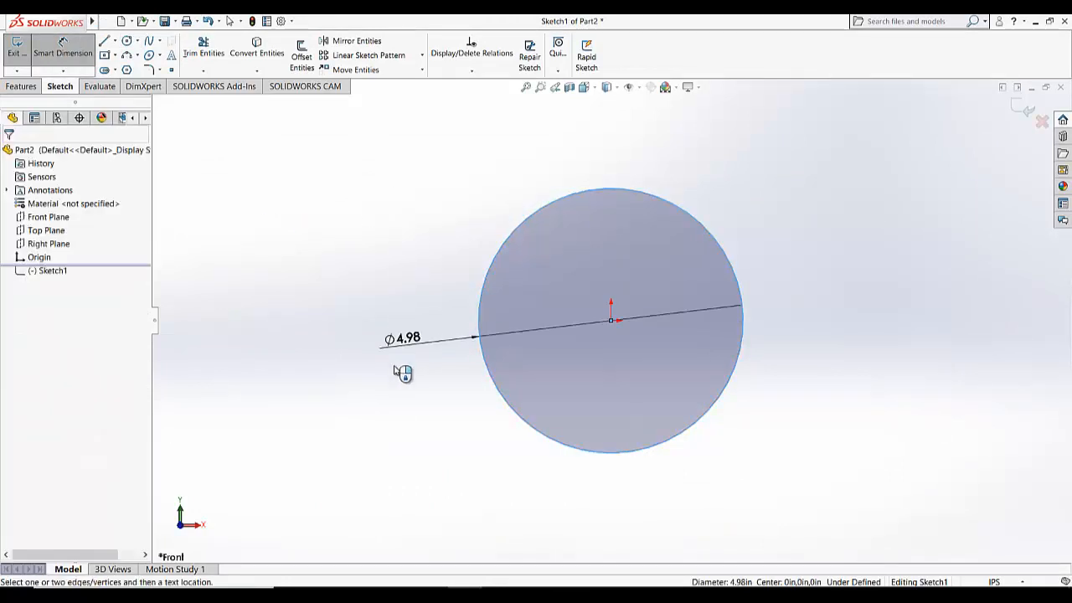
{"action": "left_click", "coordinate": [362, 373]}
{"action": "type", "text": "2.25"}
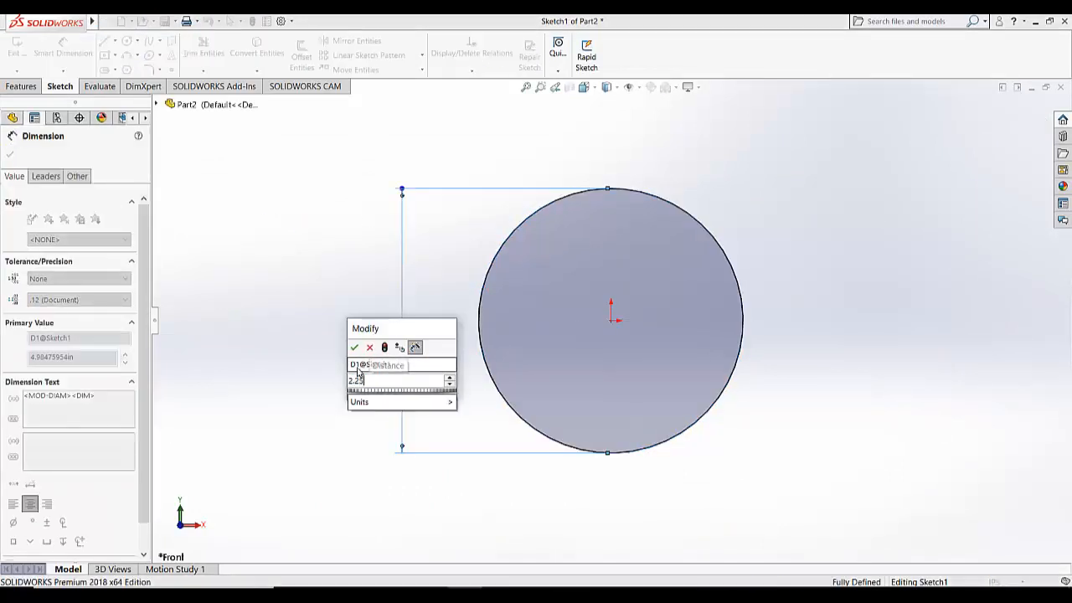
{"action": "type", "text": "*2"}
{"action": "key", "text": "Return"}
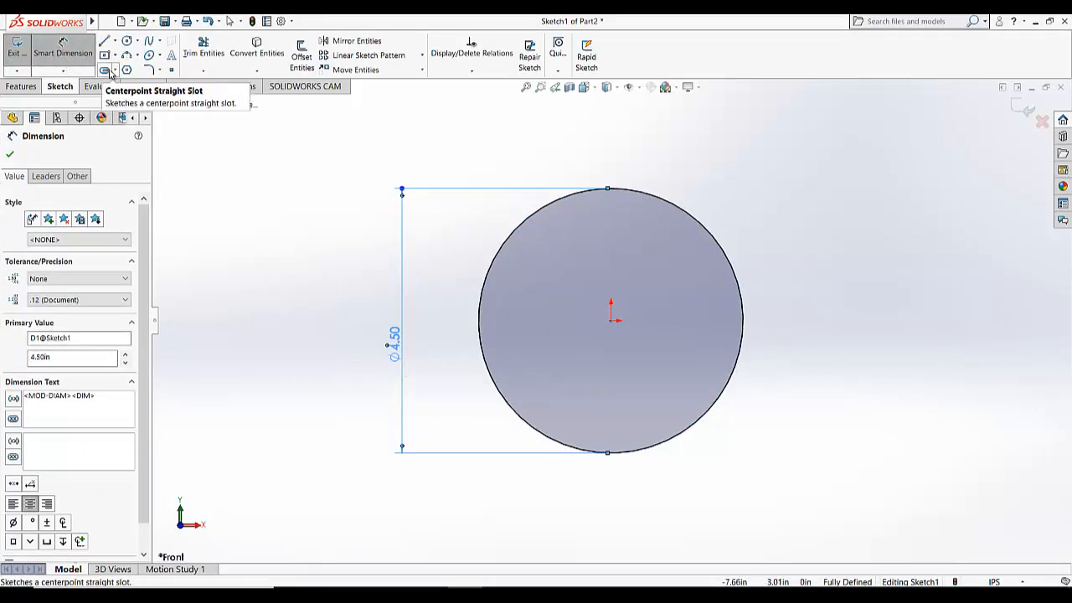
- Sketch a vertical straight slot upward from the origin, about 1.87 in between centres and about 3.42 in wide
{"action": "left_click", "coordinate": [117, 71]}
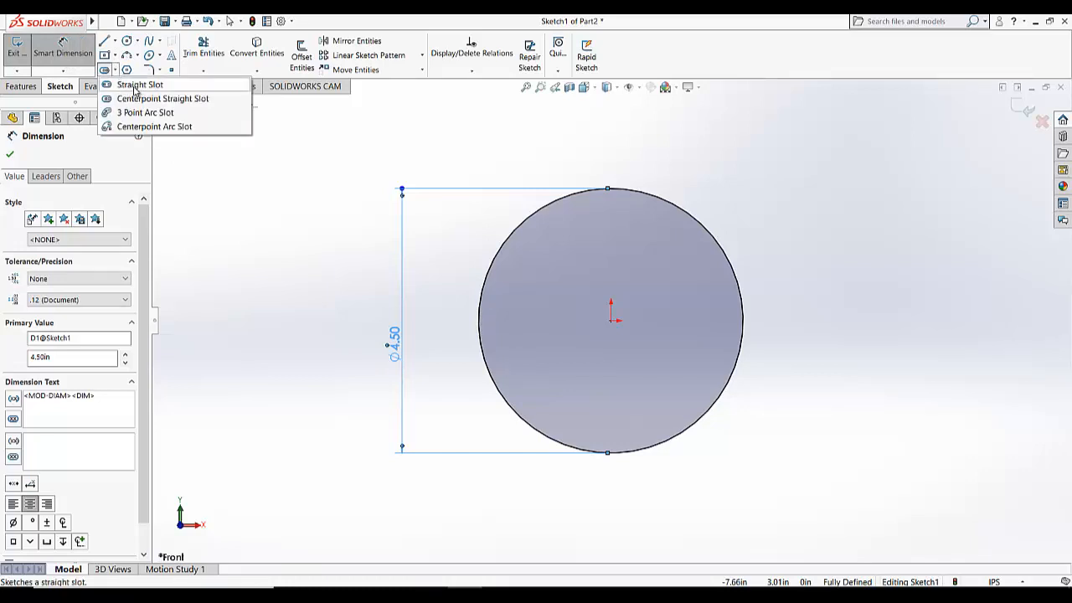
{"action": "left_click", "coordinate": [137, 88]}
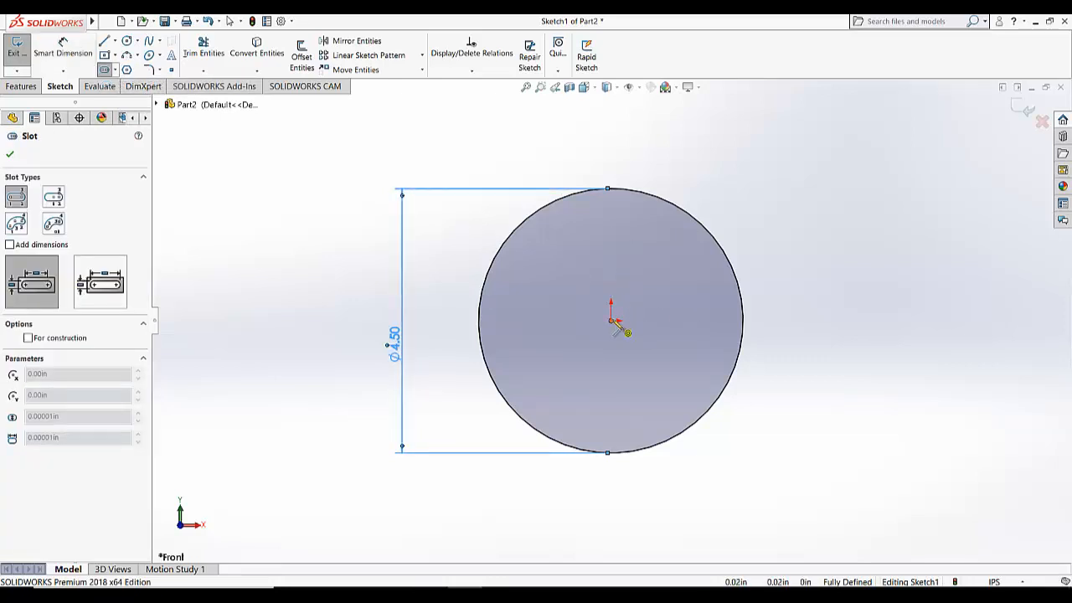
{"action": "left_click", "coordinate": [614, 321]}
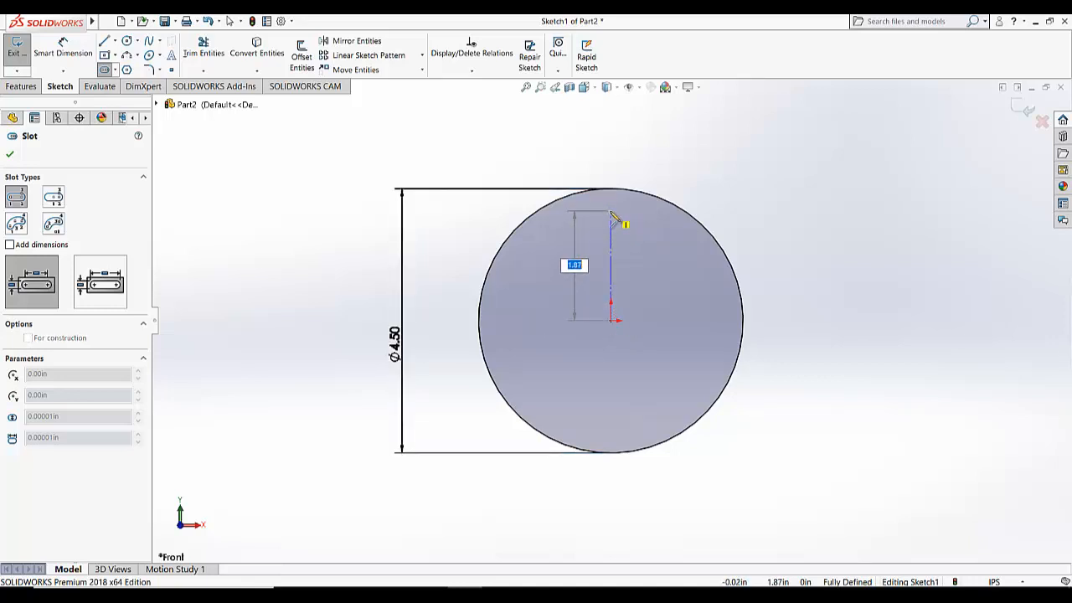
{"action": "left_click", "coordinate": [611, 214]}
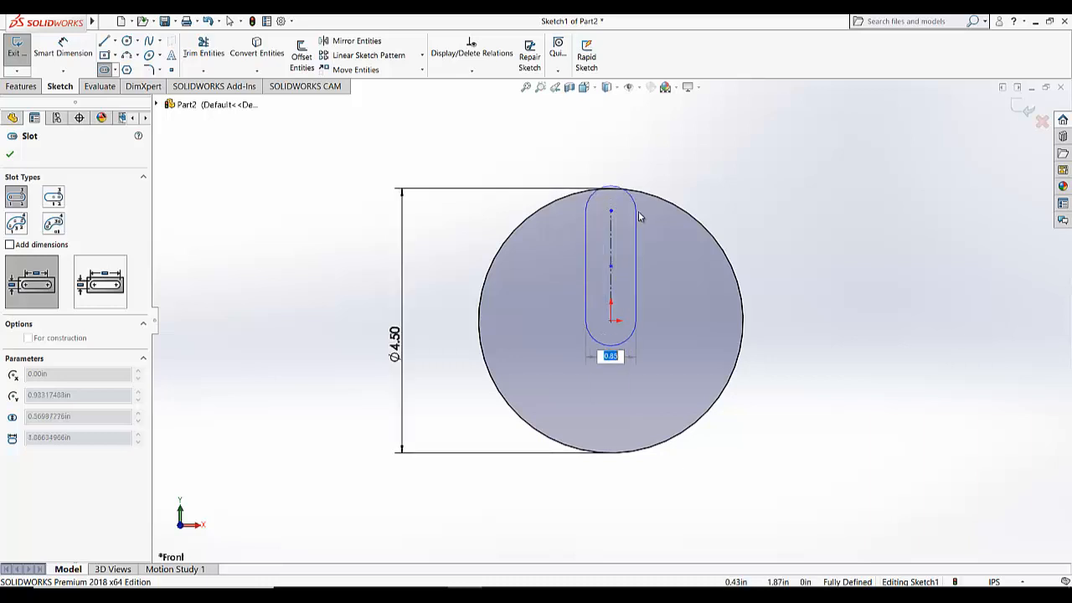
{"action": "left_click", "coordinate": [712, 217]}
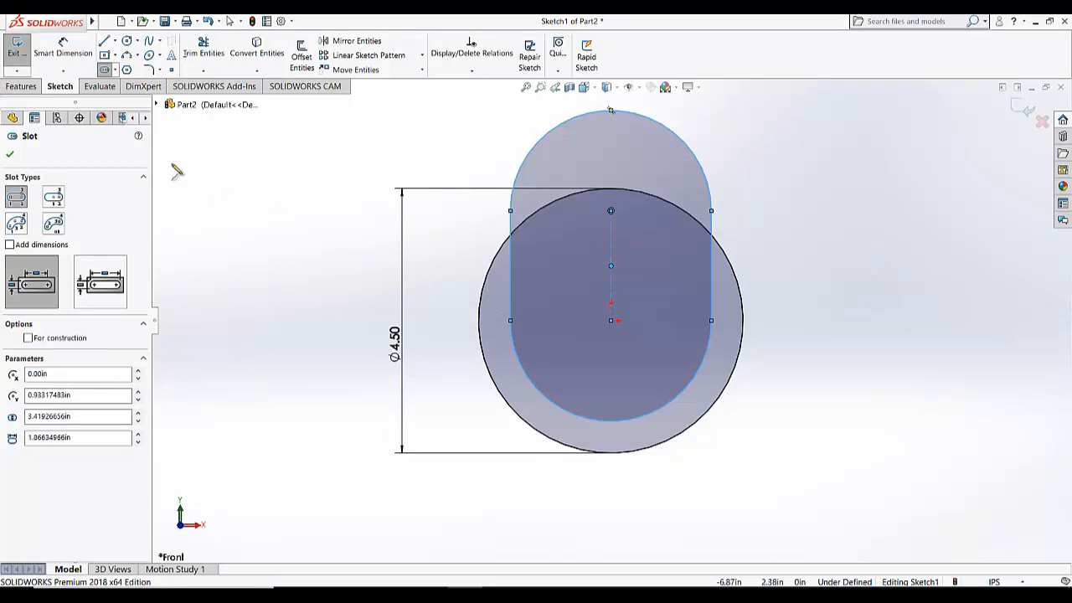
- Dimension the slot's upper end arc with a radius of 1.4 in
{"action": "left_click", "coordinate": [81, 60]}
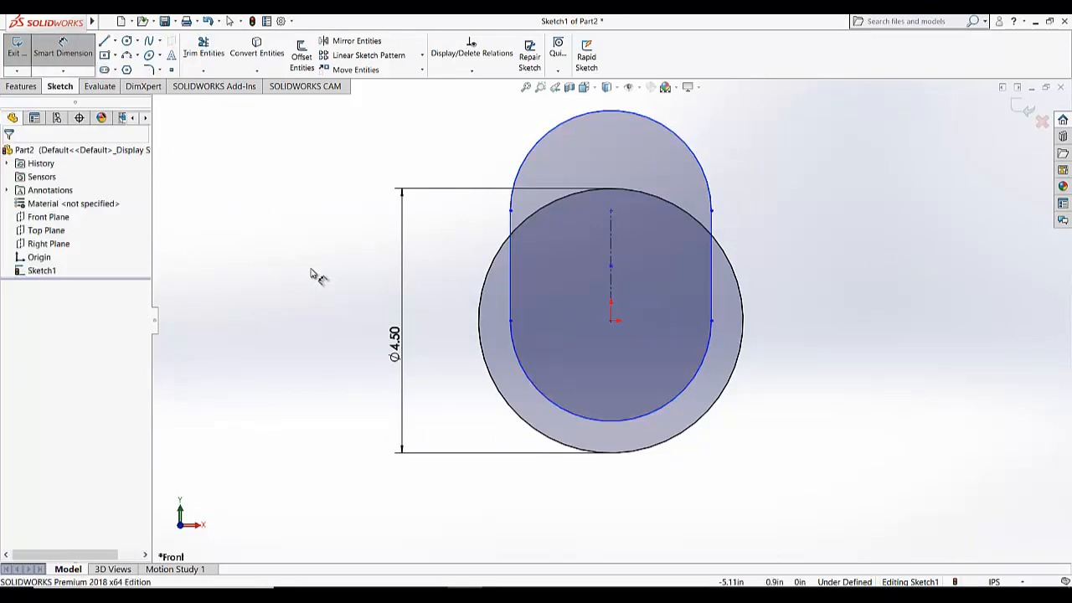
{"action": "left_click", "coordinate": [680, 138]}
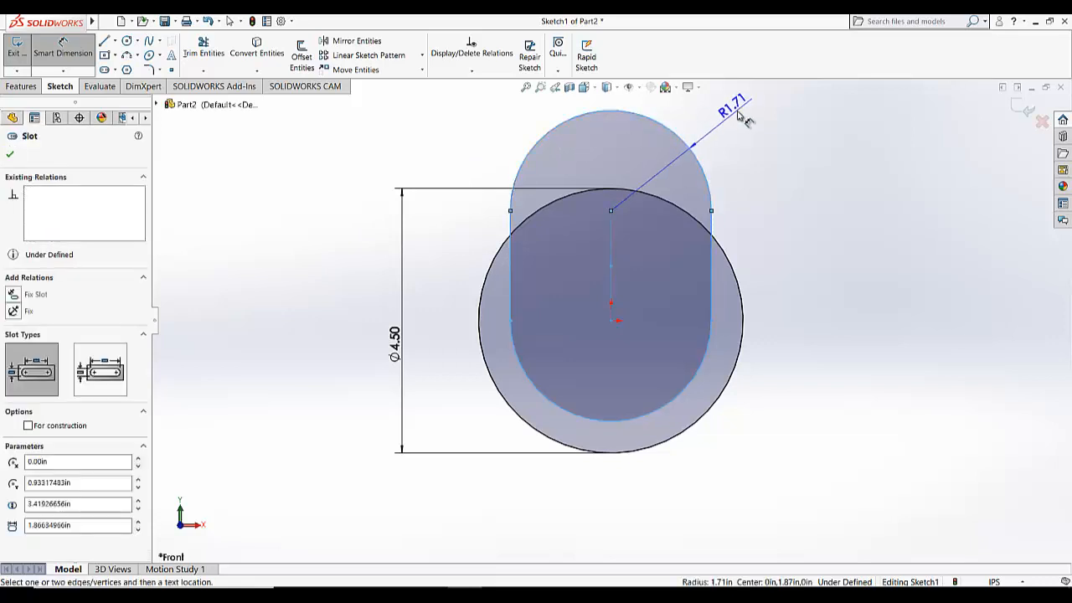
{"action": "left_click", "coordinate": [834, 160]}
{"action": "type", "text": "1.4"}
{"action": "key", "text": "Return"}
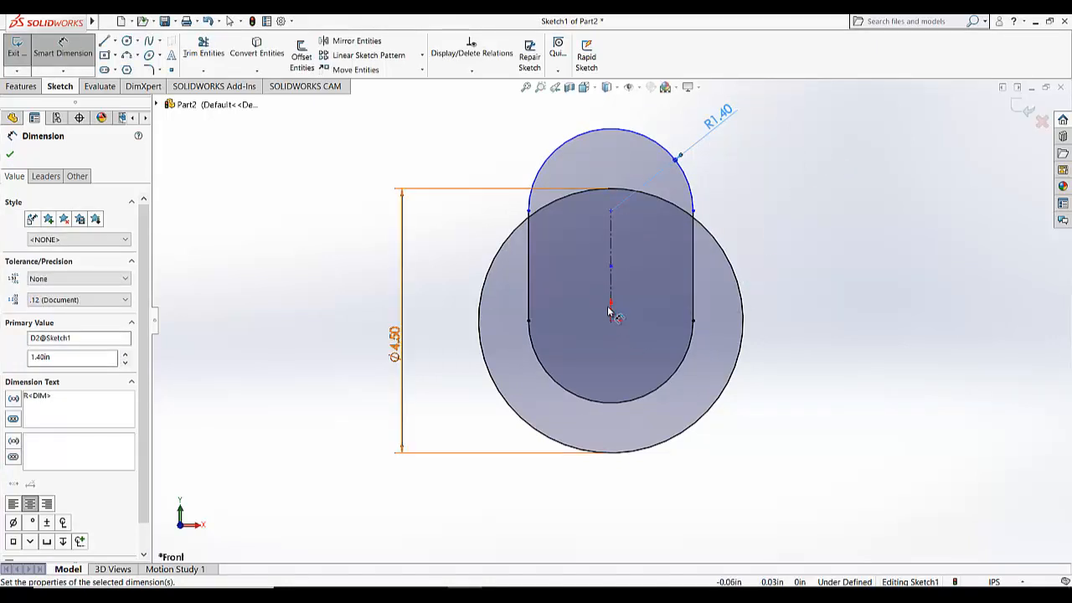
- Dimension the slot's centre-to-centre length as 2 in and exit the sketch
{"action": "left_click", "coordinate": [612, 256]}
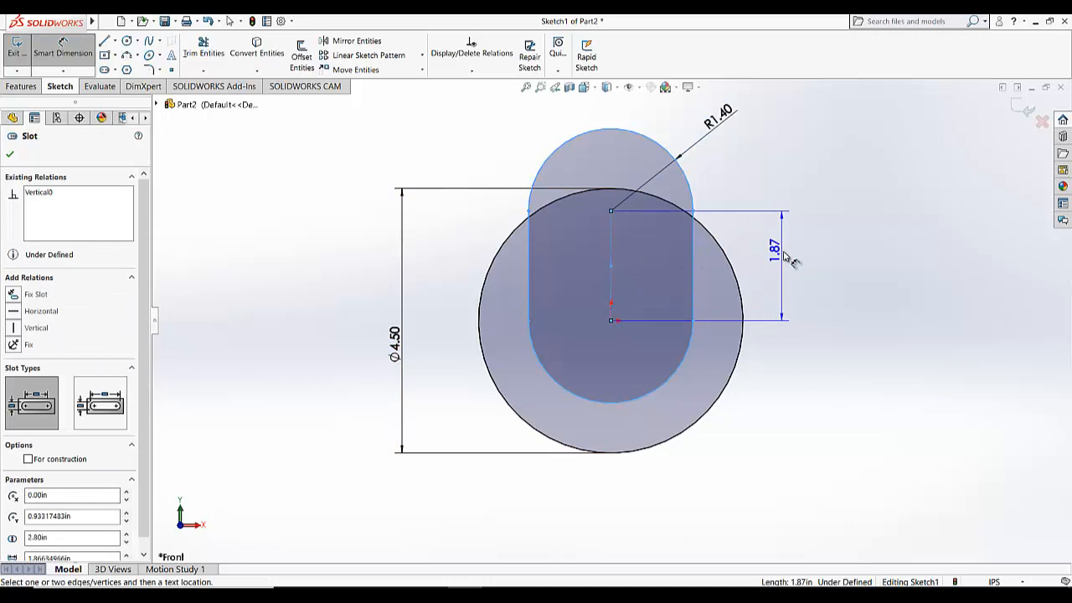
{"action": "left_click", "coordinate": [795, 259]}
{"action": "type", "text": "2"}
{"action": "key", "text": "Return"}
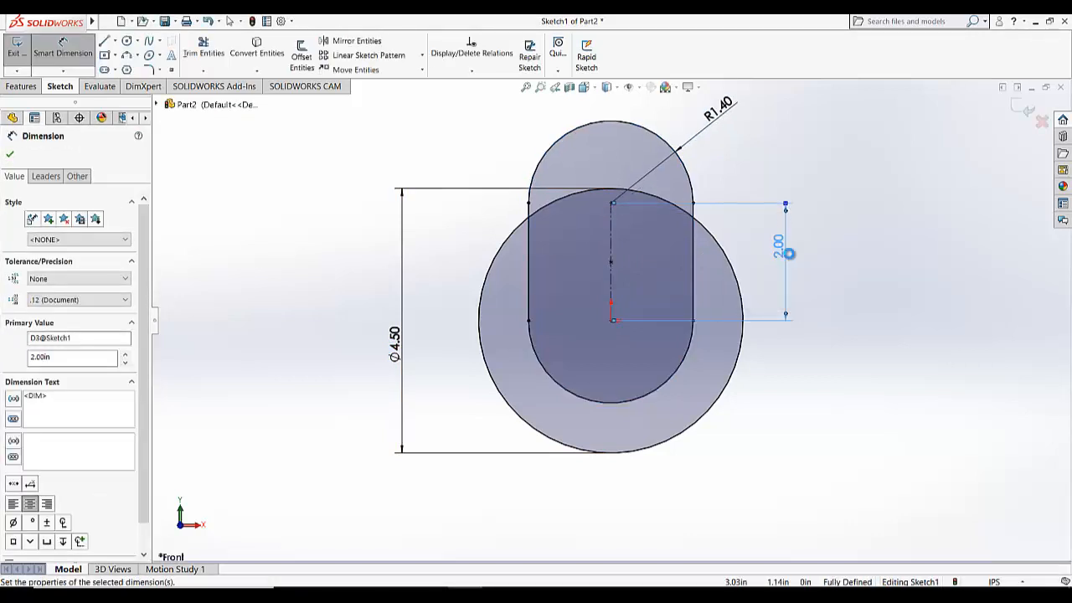
{"action": "left_click", "coordinate": [10, 155]}
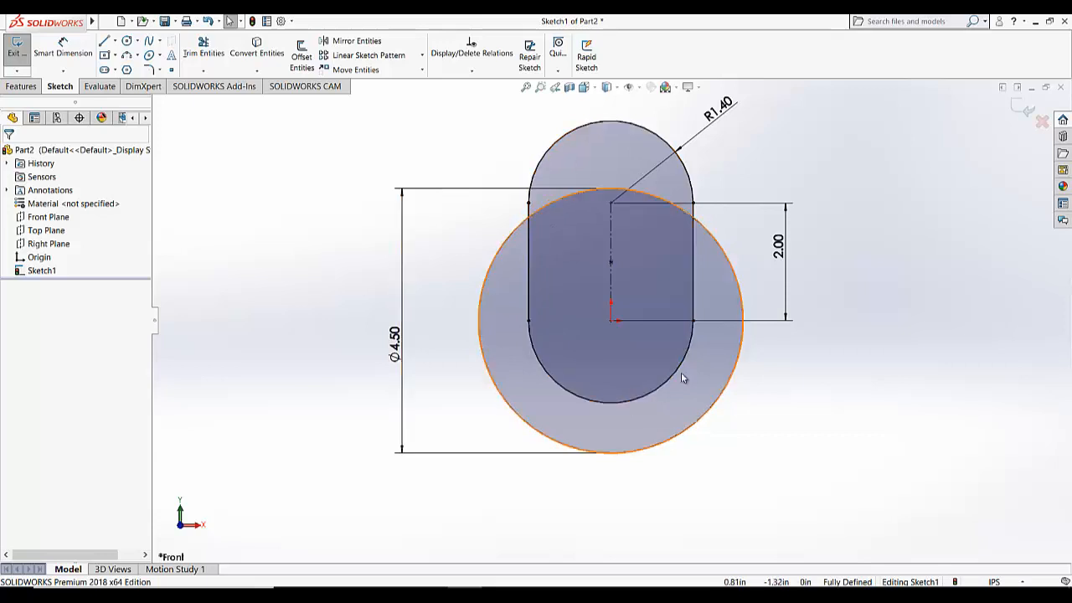
{"action": "left_click", "coordinate": [17, 47]}
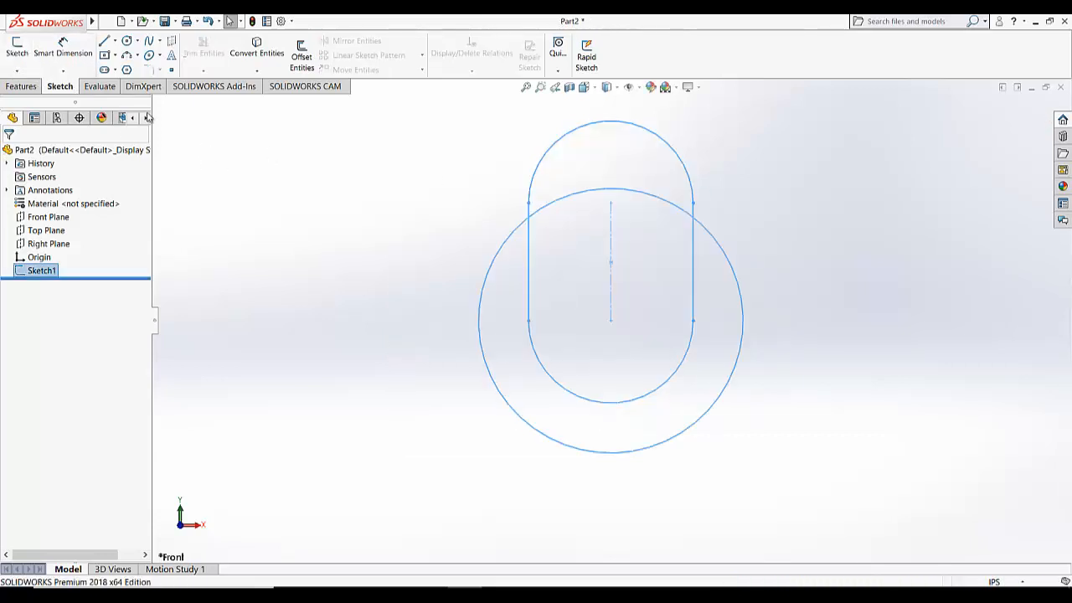
- Start an Extruded Boss/Base from the circle-and-slot sketch and clear its preselected contour
{"action": "left_click", "coordinate": [584, 88]}
{"action": "left_click", "coordinate": [646, 120]}
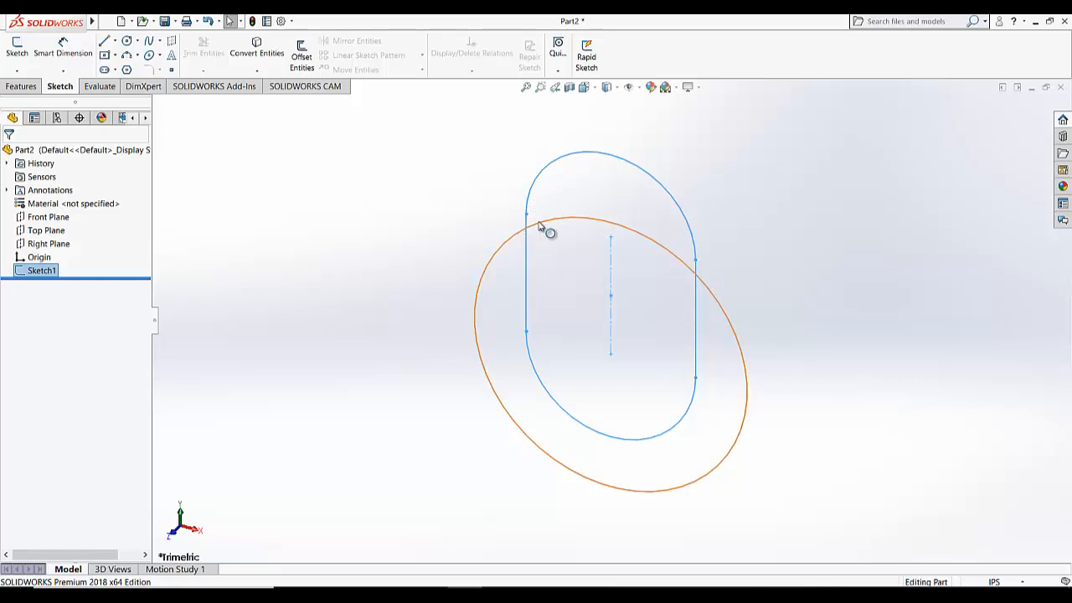
{"action": "left_click", "coordinate": [21, 86]}
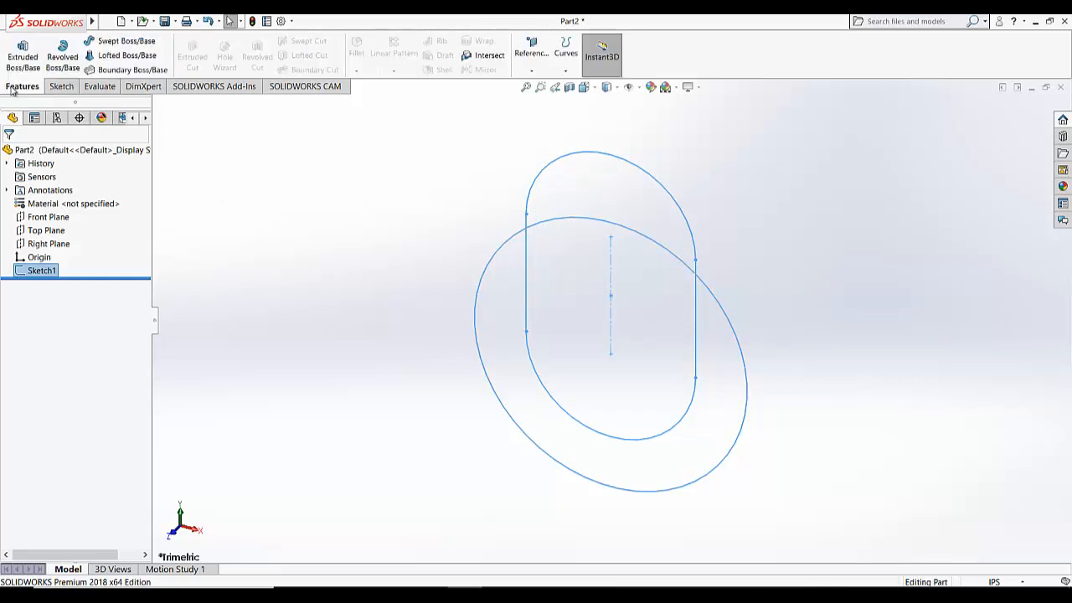
{"action": "left_click", "coordinate": [22, 55]}
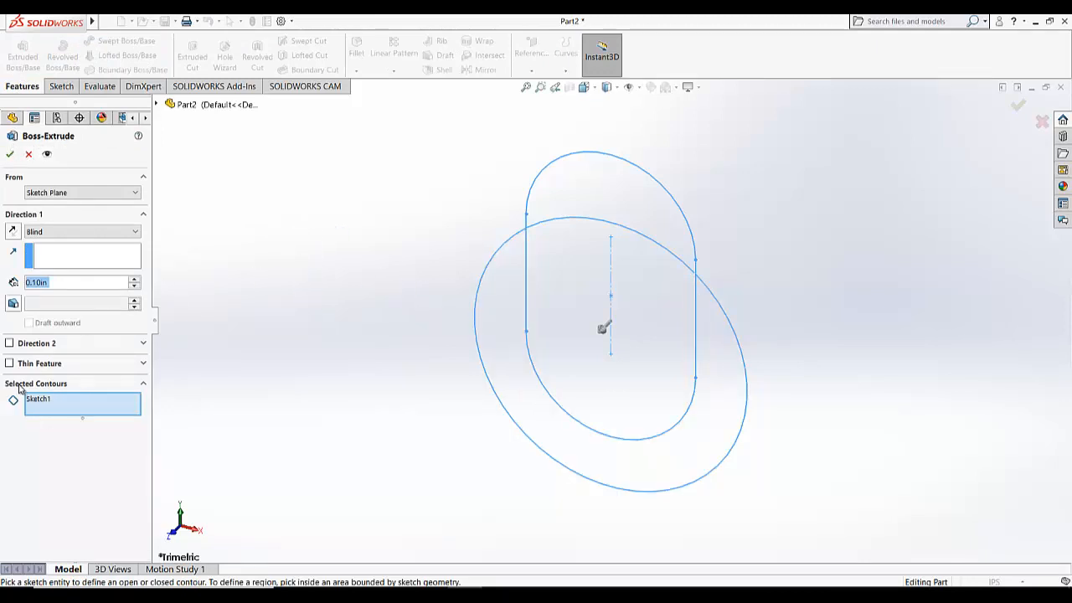
{"action": "left_click", "coordinate": [58, 407]}
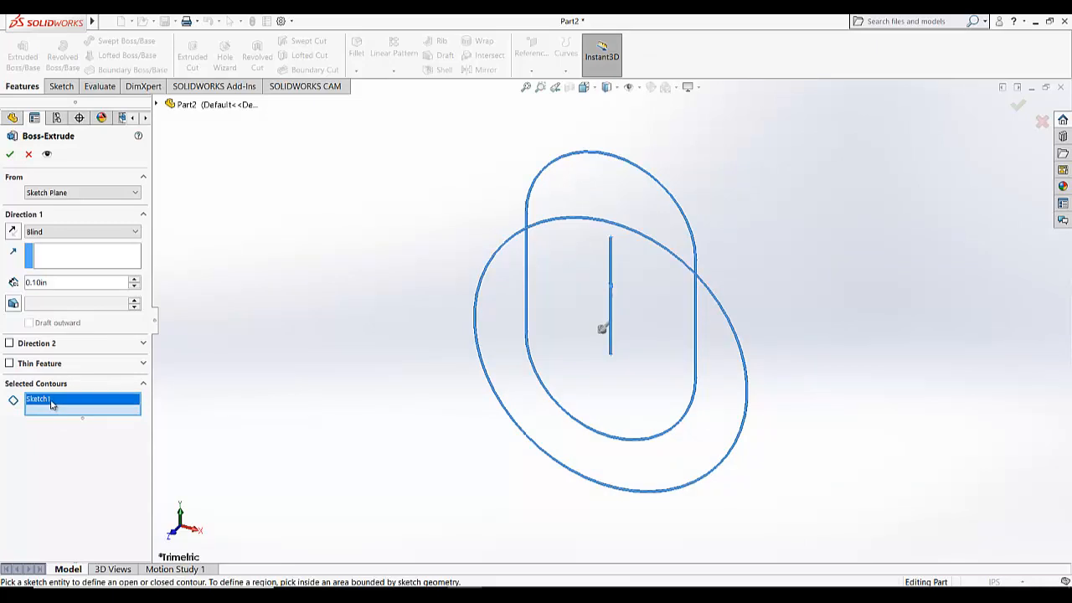
{"action": "right_click", "coordinate": [50, 405]}
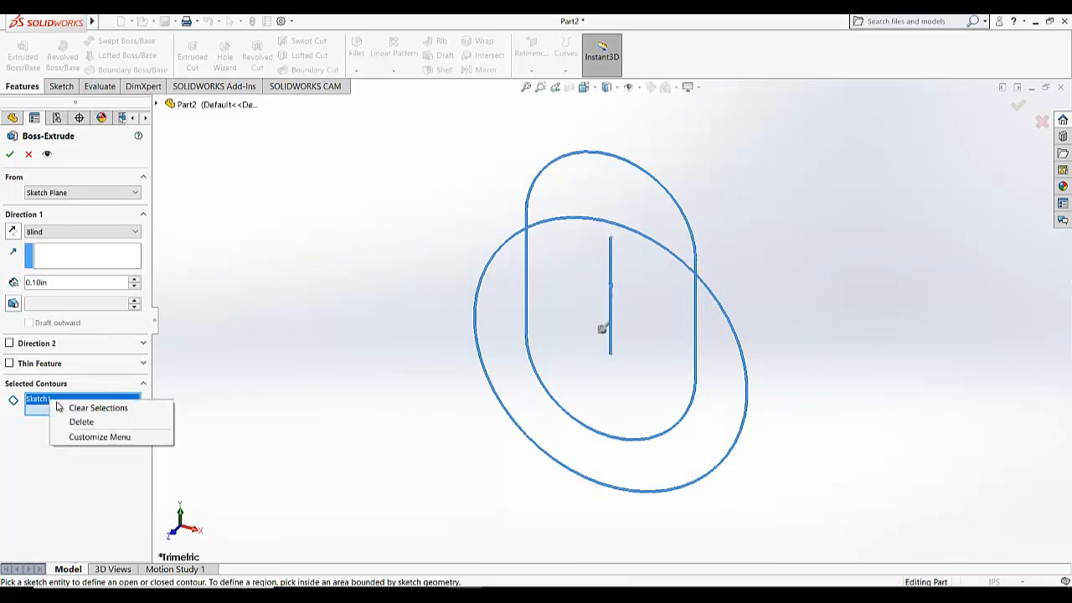
{"action": "left_click", "coordinate": [60, 408]}
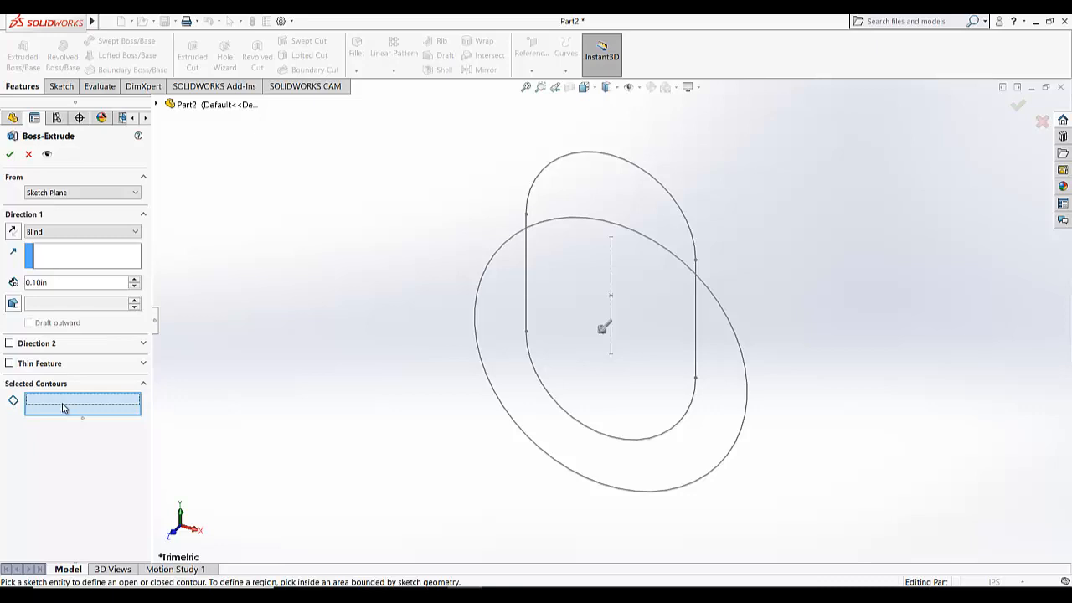
- Extrude the outer circle region, the overlapping region and the slot's upper region together to a blind depth of 0.63 in
{"action": "left_click", "coordinate": [507, 309]}
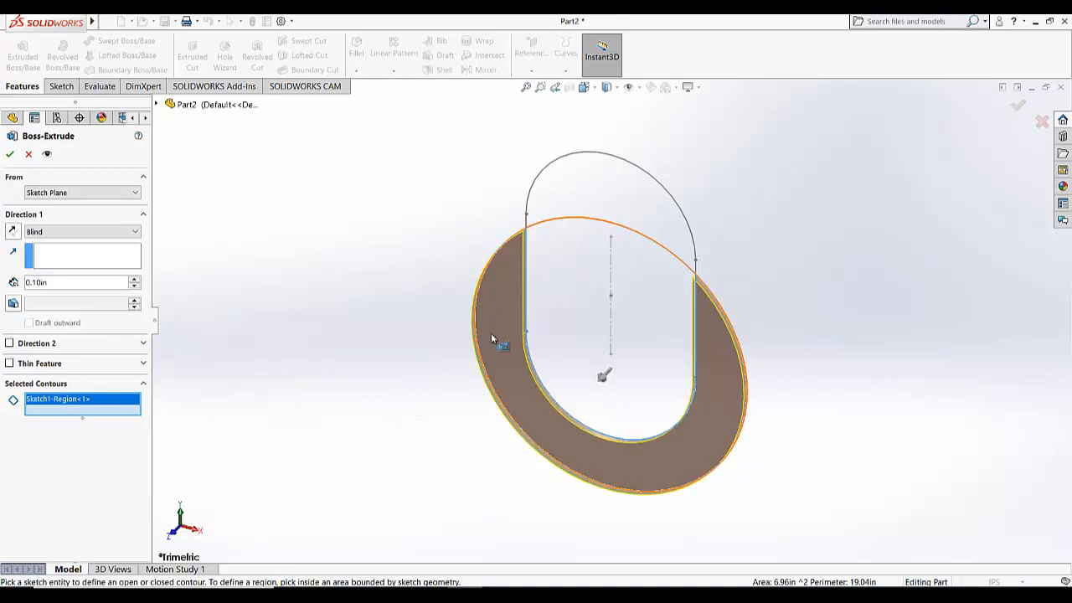
{"action": "left_click", "coordinate": [572, 298]}
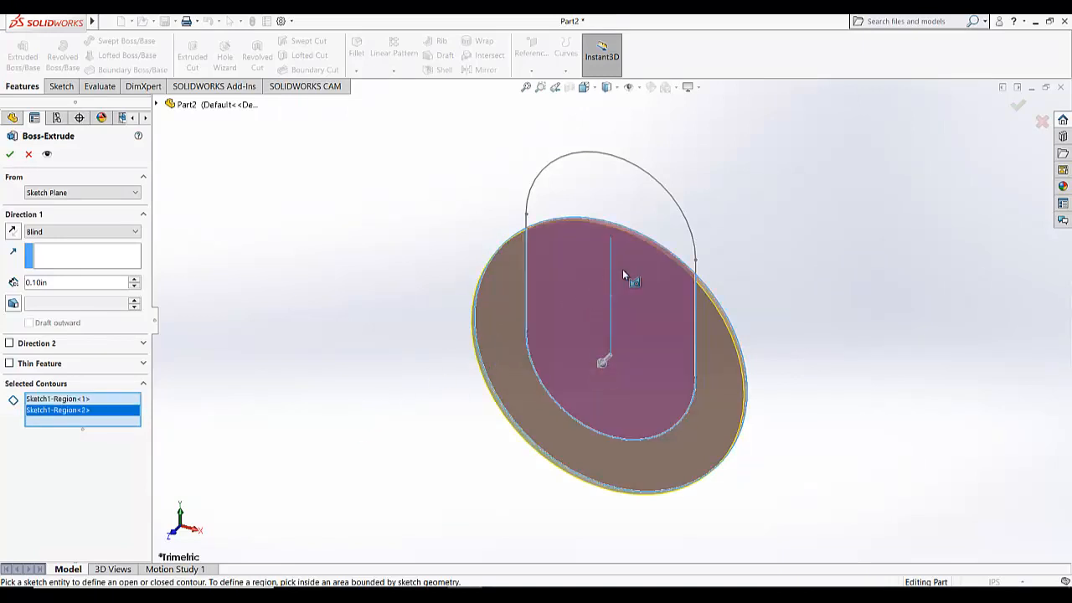
{"action": "left_click", "coordinate": [629, 203]}
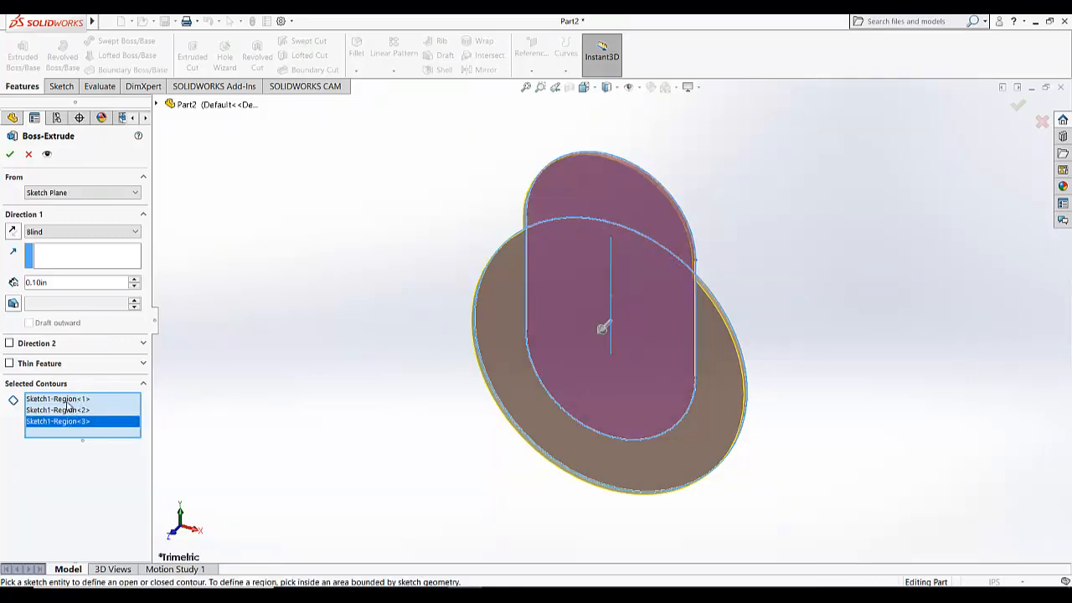
{"action": "left_click", "coordinate": [61, 286]}
{"action": "type", "text": ".63"}
{"action": "left_click", "coordinate": [10, 156]}
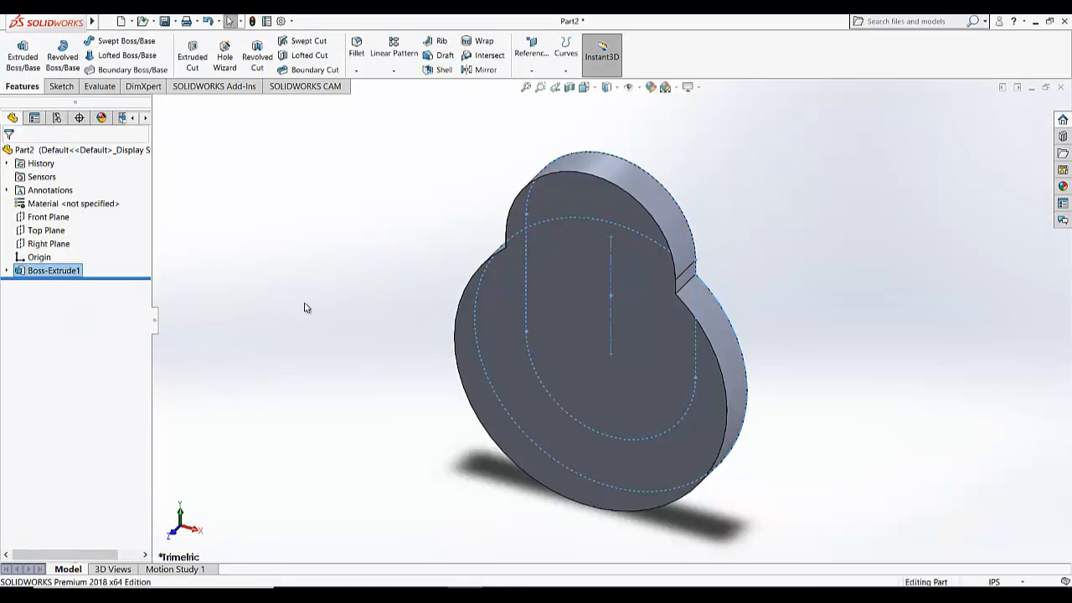
{"action": "left_click", "coordinate": [306, 308]}
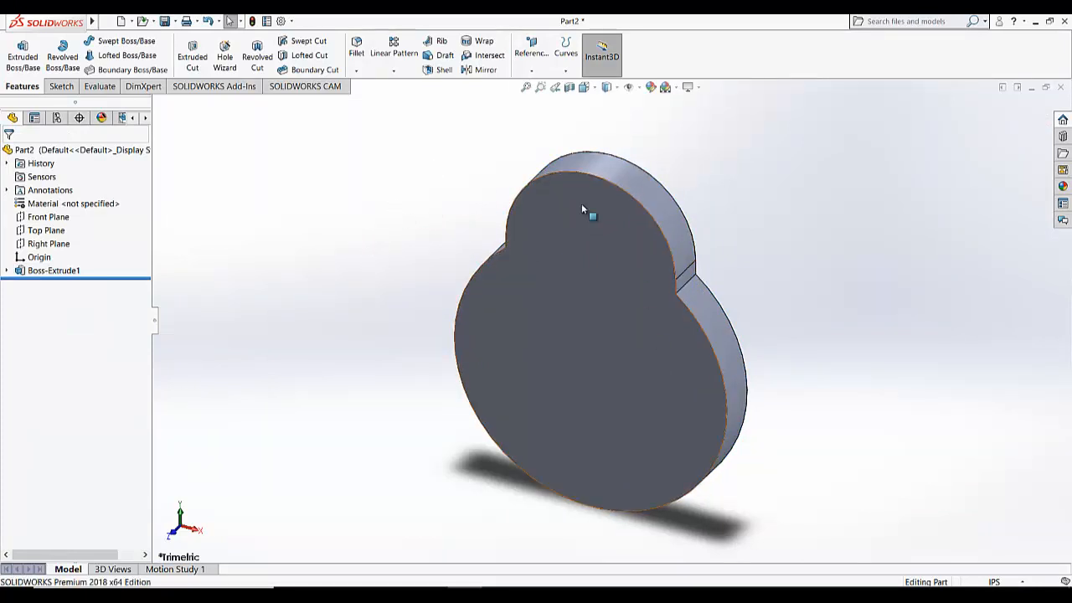
- Start a sketch on the plate's front face and orient the view normal to it
{"action": "left_click", "coordinate": [61, 86]}
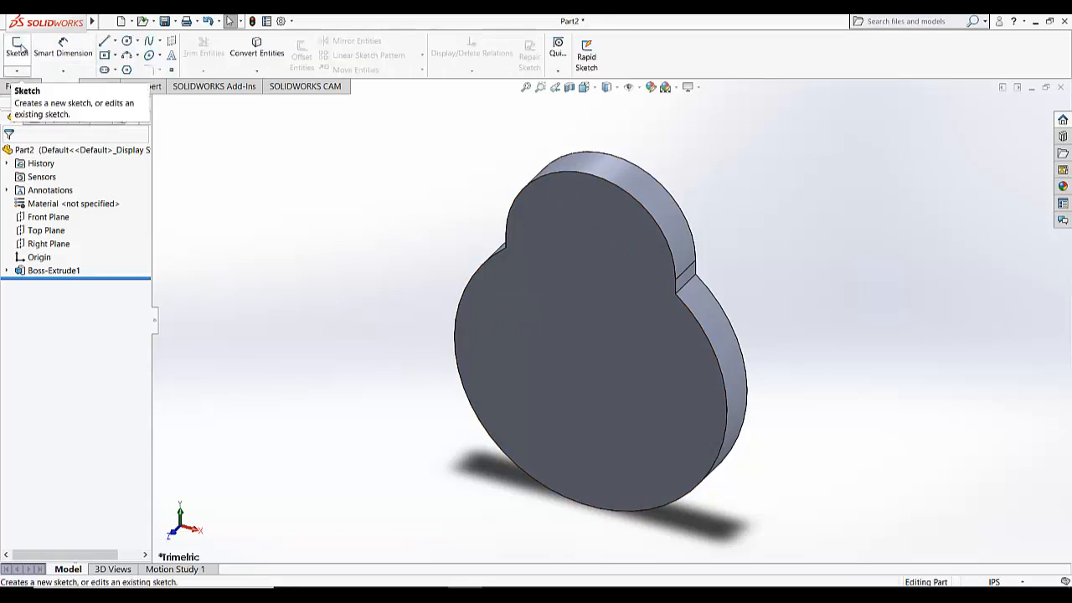
{"action": "left_click", "coordinate": [17, 49]}
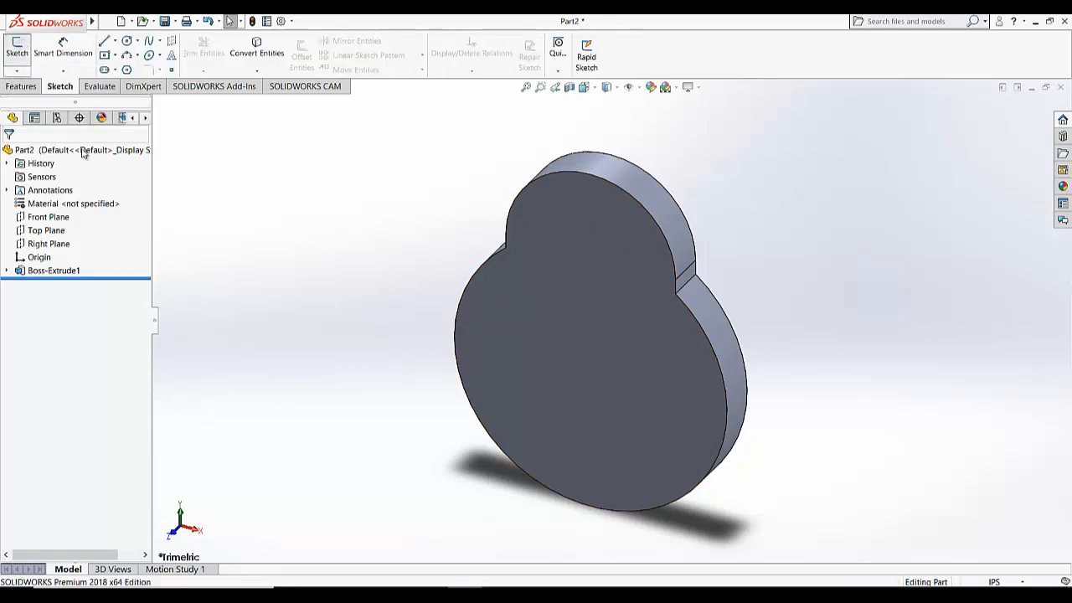
{"action": "left_click", "coordinate": [586, 262]}
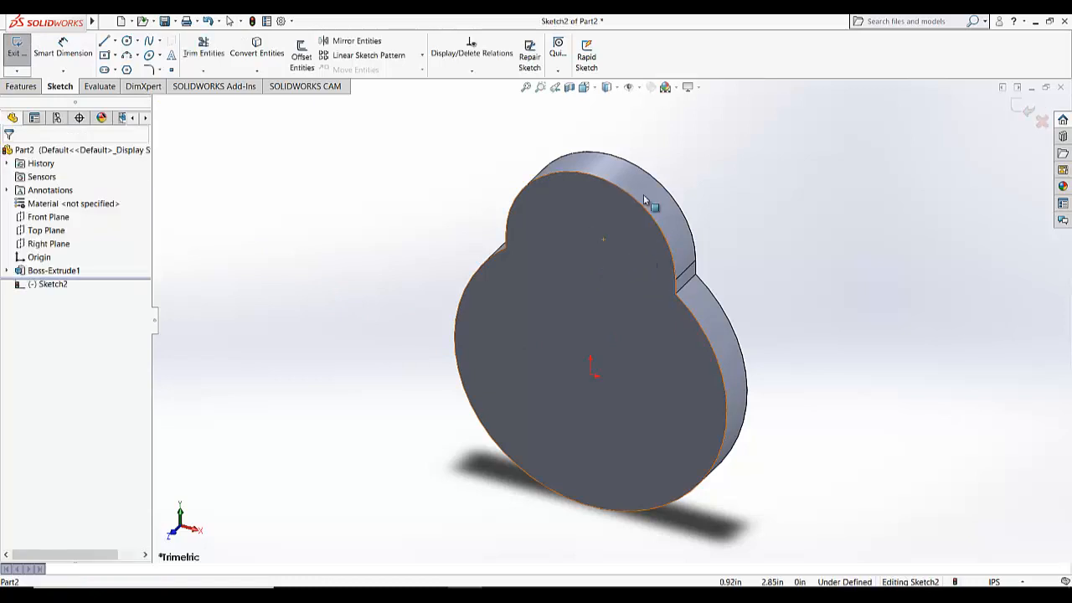
{"action": "left_click", "coordinate": [590, 89]}
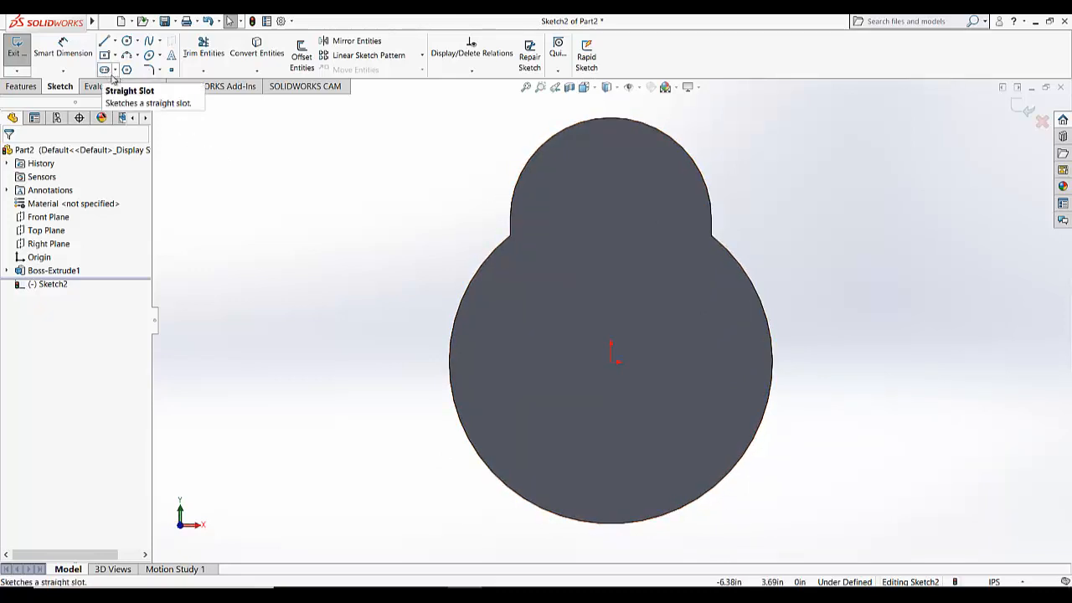
- Show the circle-and-slot sketch belonging to the base plate extrusion
{"action": "left_click", "coordinate": [6, 272]}
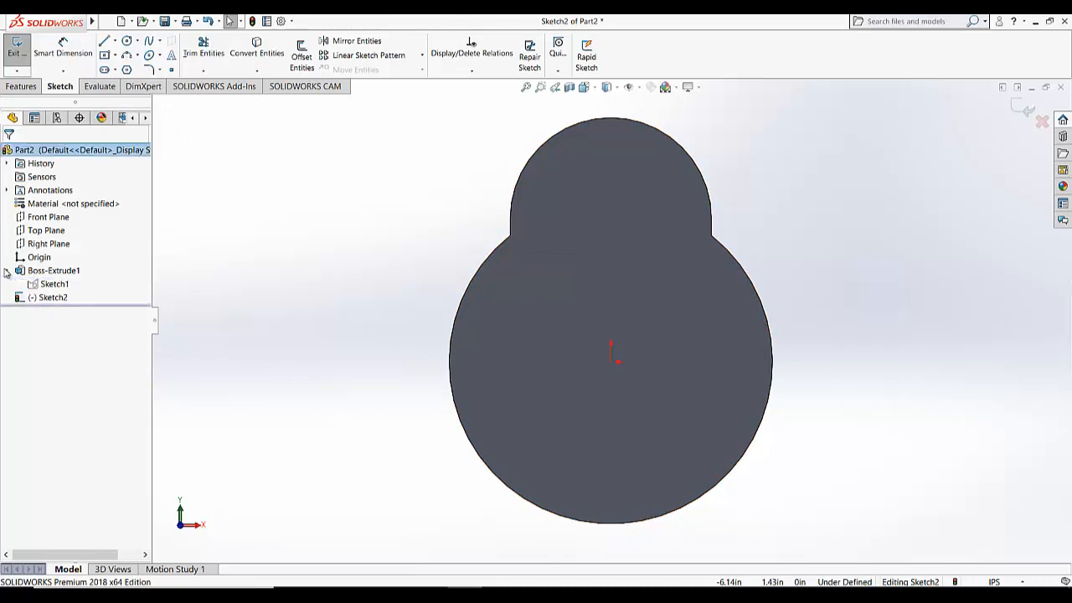
{"action": "left_click", "coordinate": [42, 286]}
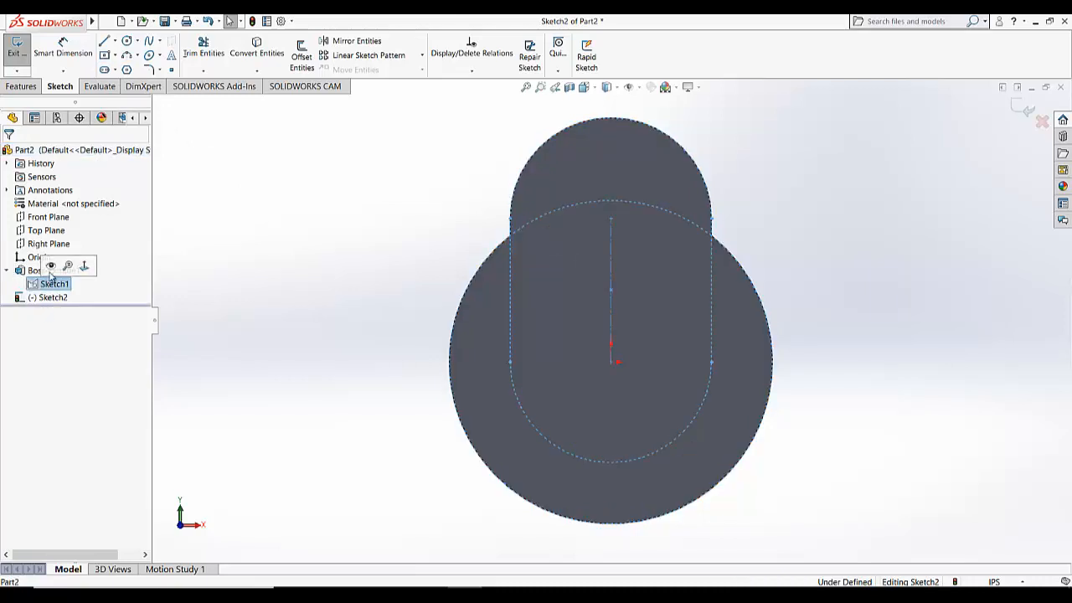
{"action": "left_click", "coordinate": [194, 249]}
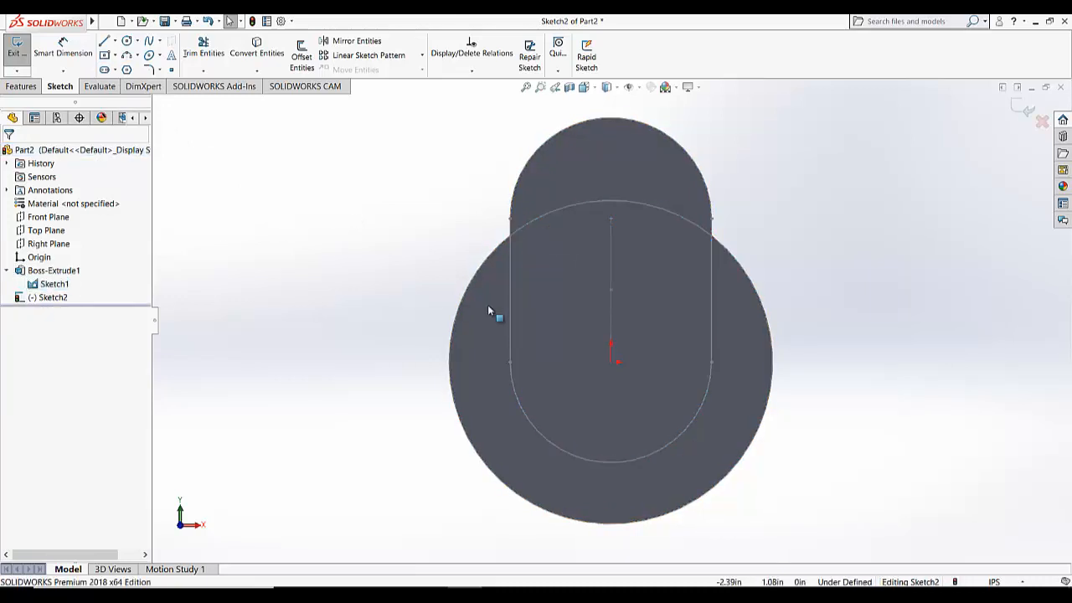
- Convert the slot's upper end arc and left straight side from the base sketch into the new sketch
{"action": "left_click", "coordinate": [257, 54]}
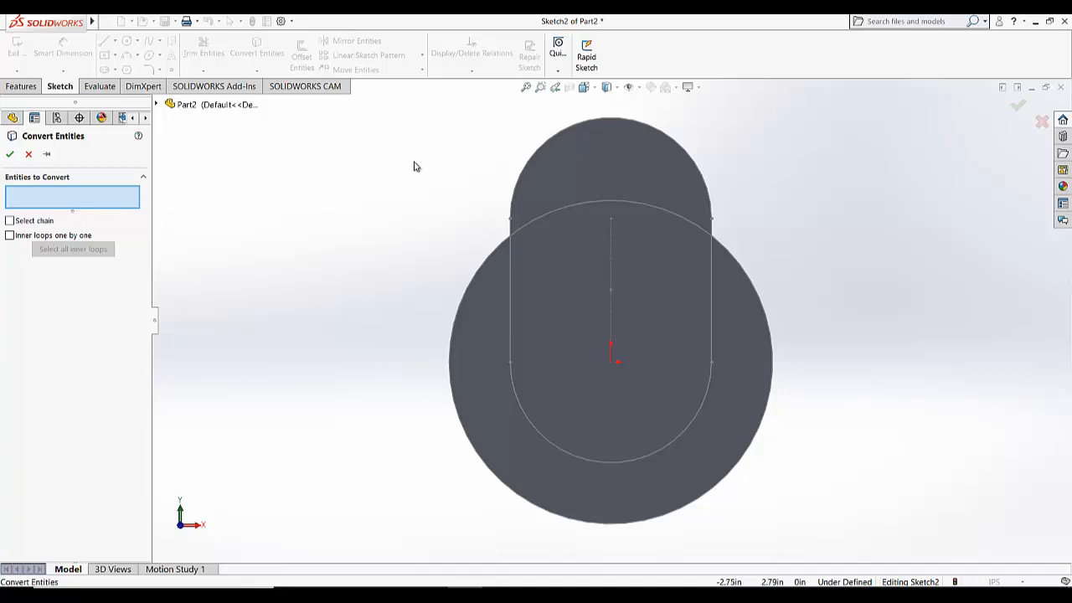
{"action": "left_click", "coordinate": [553, 140]}
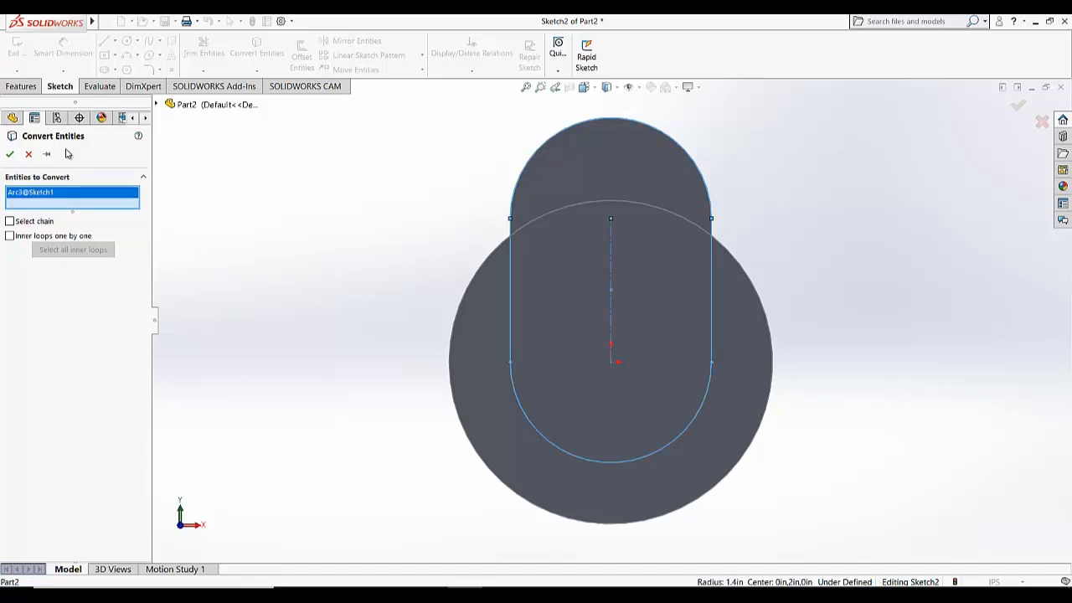
{"action": "left_click", "coordinate": [11, 155]}
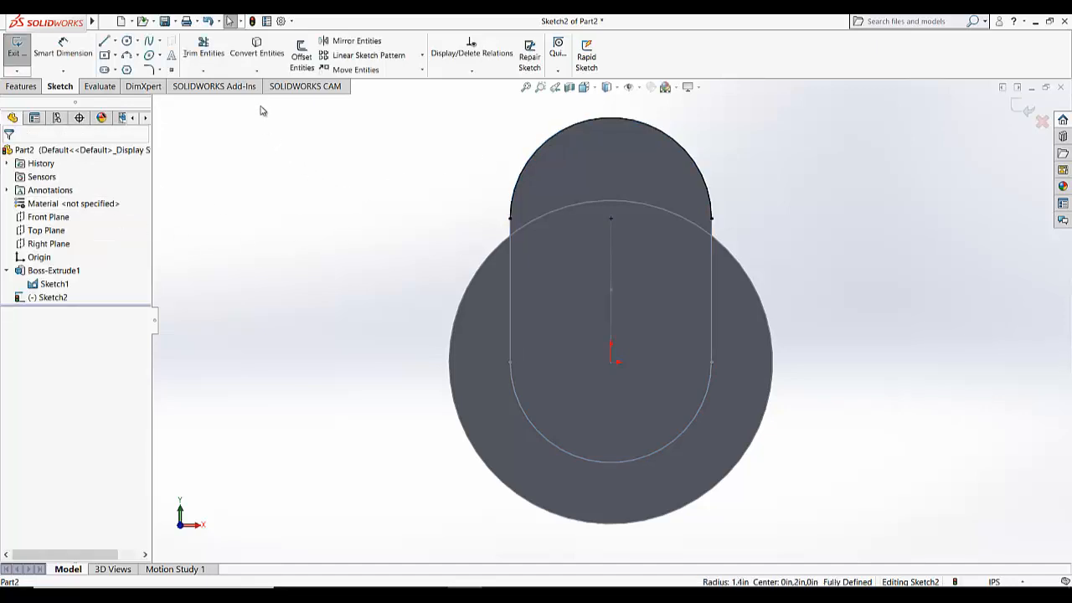
{"action": "left_click", "coordinate": [256, 70]}
{"action": "left_click", "coordinate": [268, 81]}
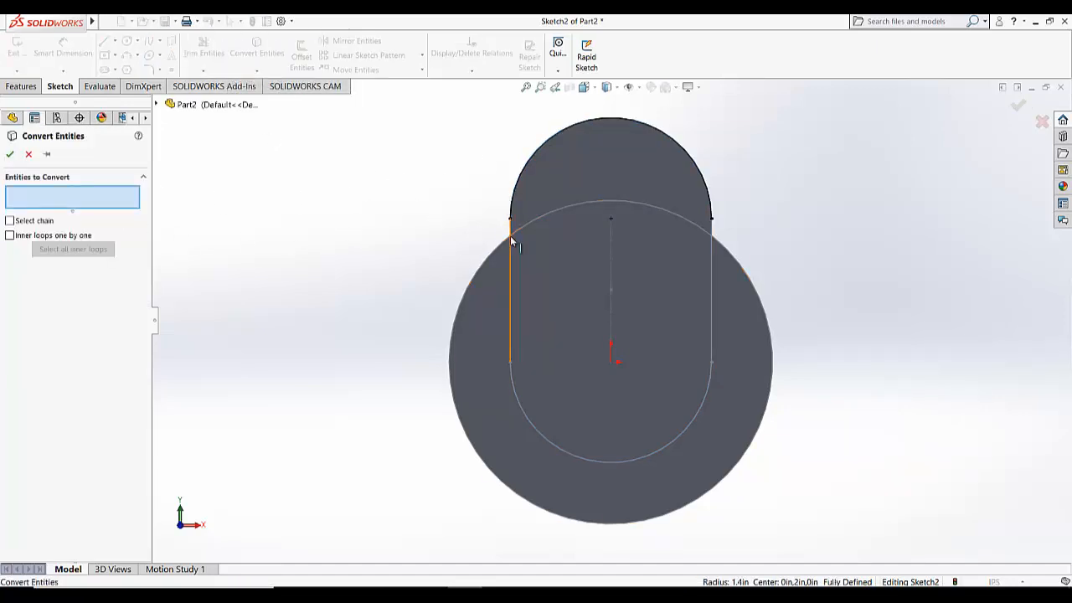
{"action": "left_click", "coordinate": [510, 263]}
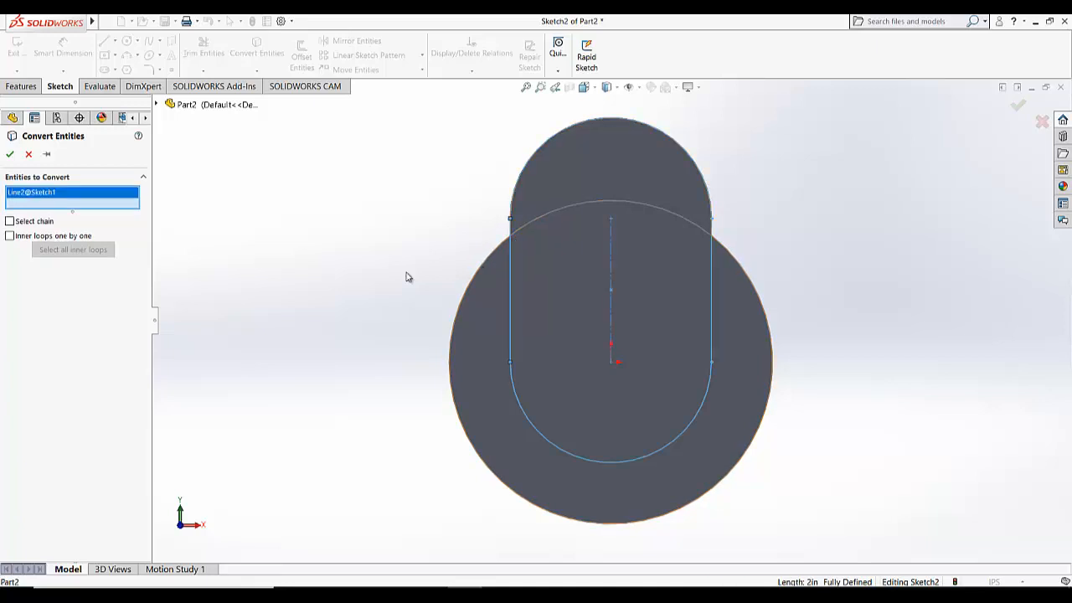
{"action": "left_click", "coordinate": [10, 155]}
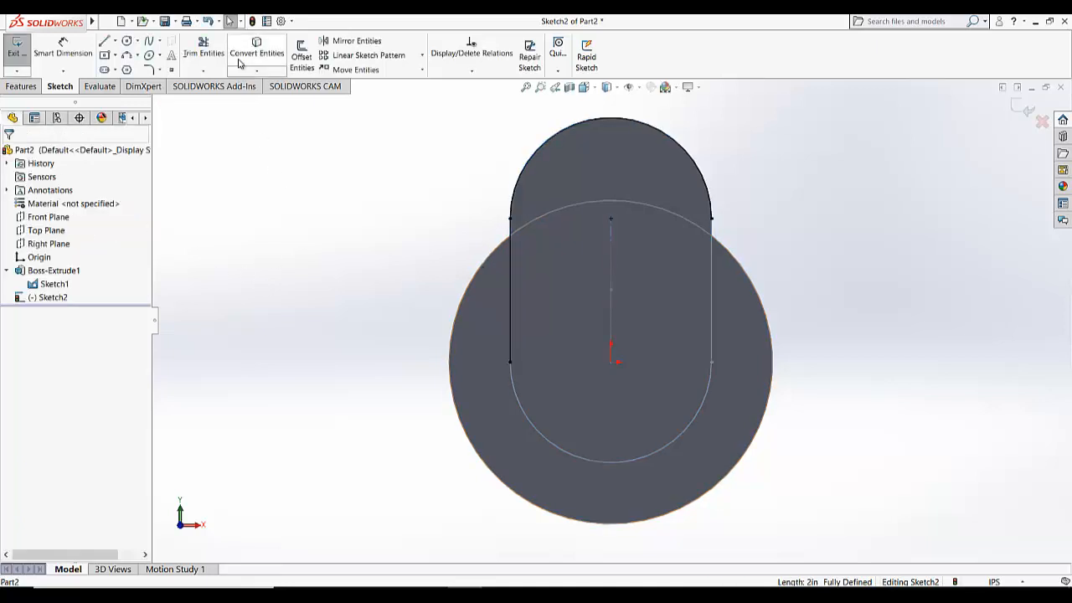
- Convert the slot's lower end arc and right straight side to close the slot profile
{"action": "left_click", "coordinate": [256, 44]}
{"action": "left_click", "coordinate": [503, 402]}
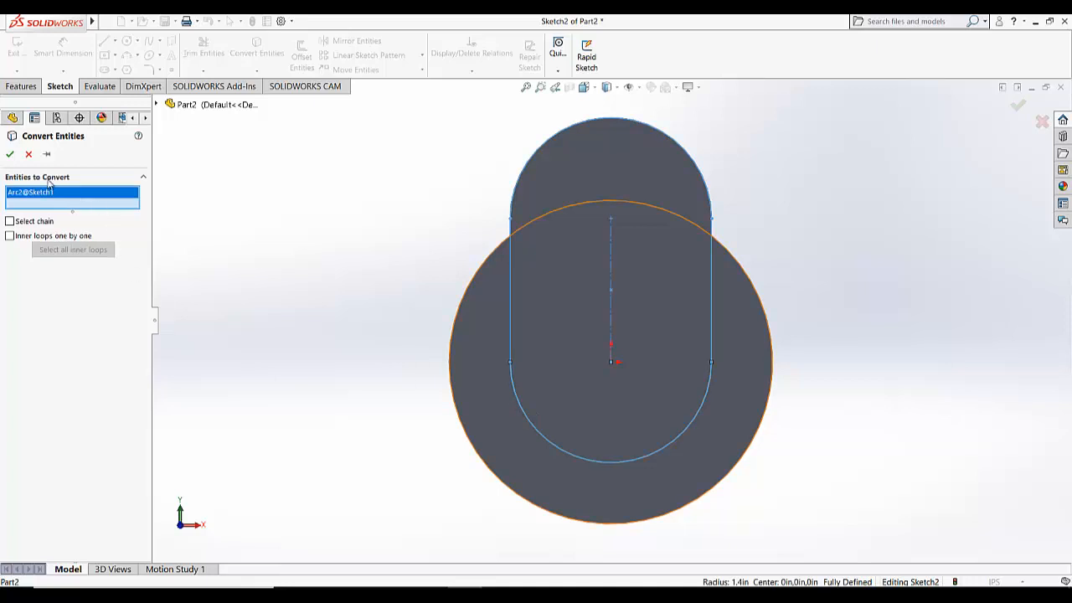
{"action": "left_click", "coordinate": [10, 155]}
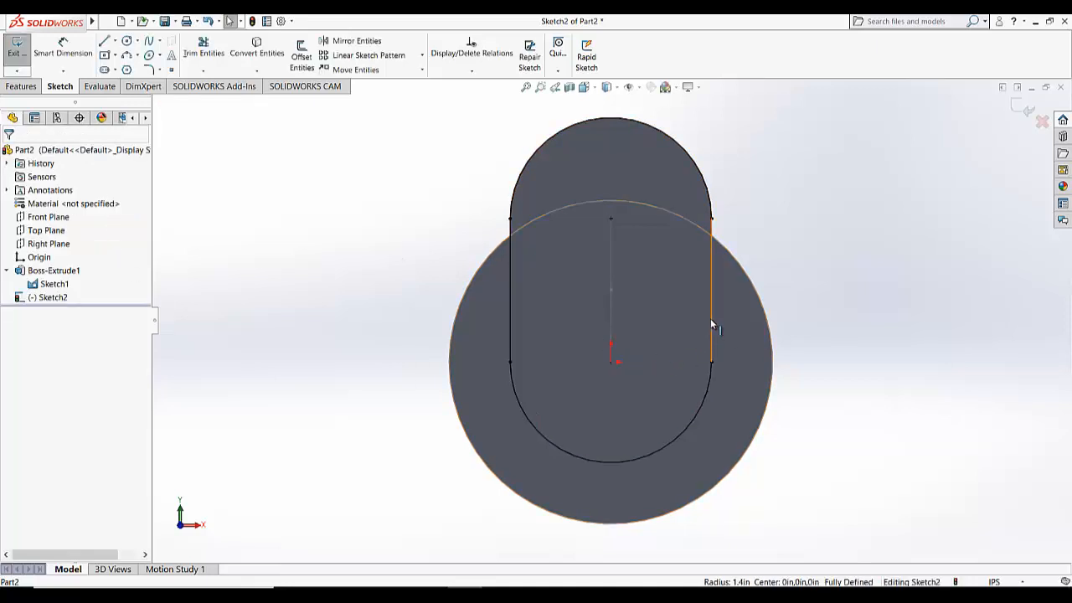
{"action": "left_click", "coordinate": [252, 57]}
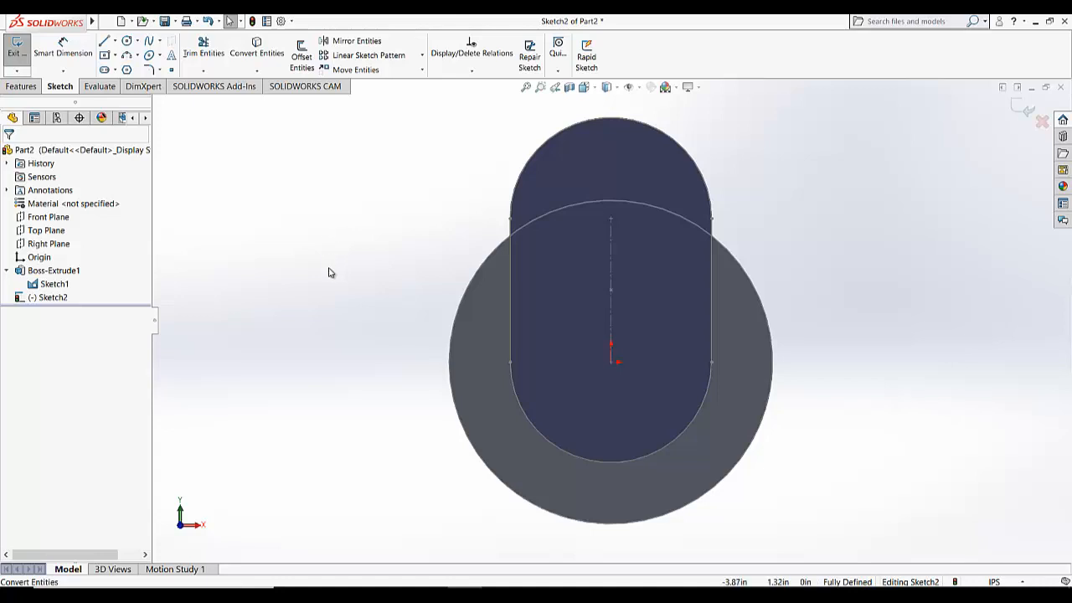
- Hide the base plate's circle-and-slot sketch
{"action": "middle_click_drag", "start_coordinate": [218, 212], "coordinate": [163, 180]}
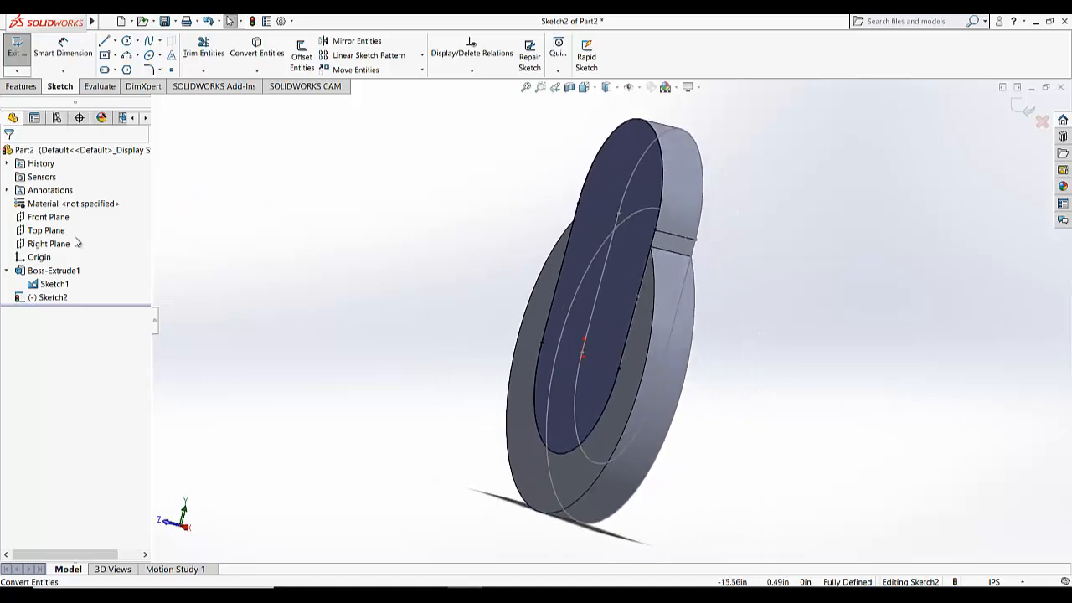
{"action": "left_click", "coordinate": [55, 284]}
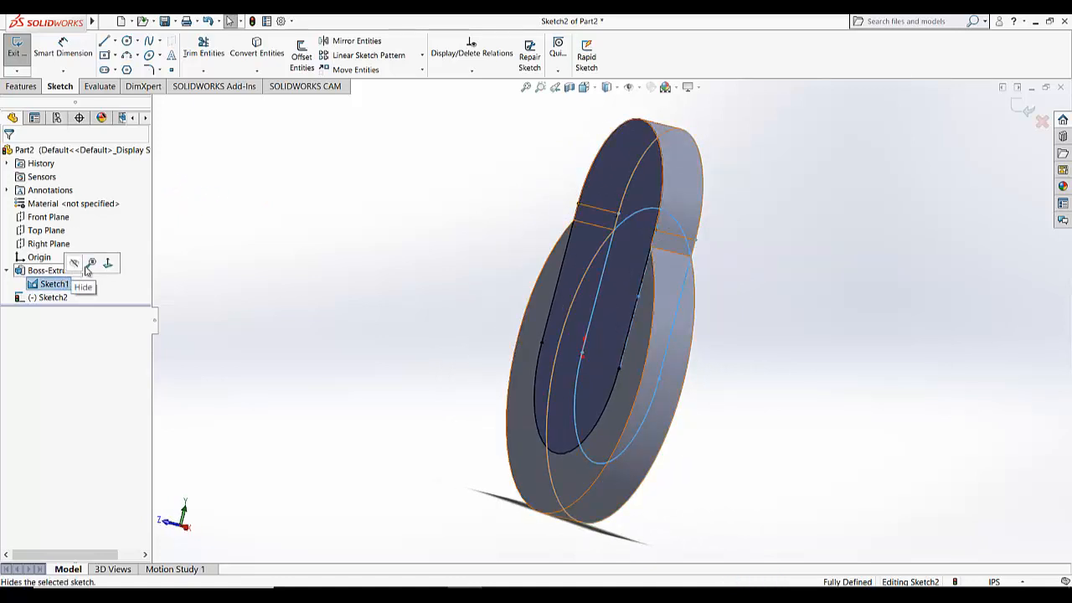
{"action": "left_click", "coordinate": [88, 268]}
{"action": "key", "text": "ctrl+8"}
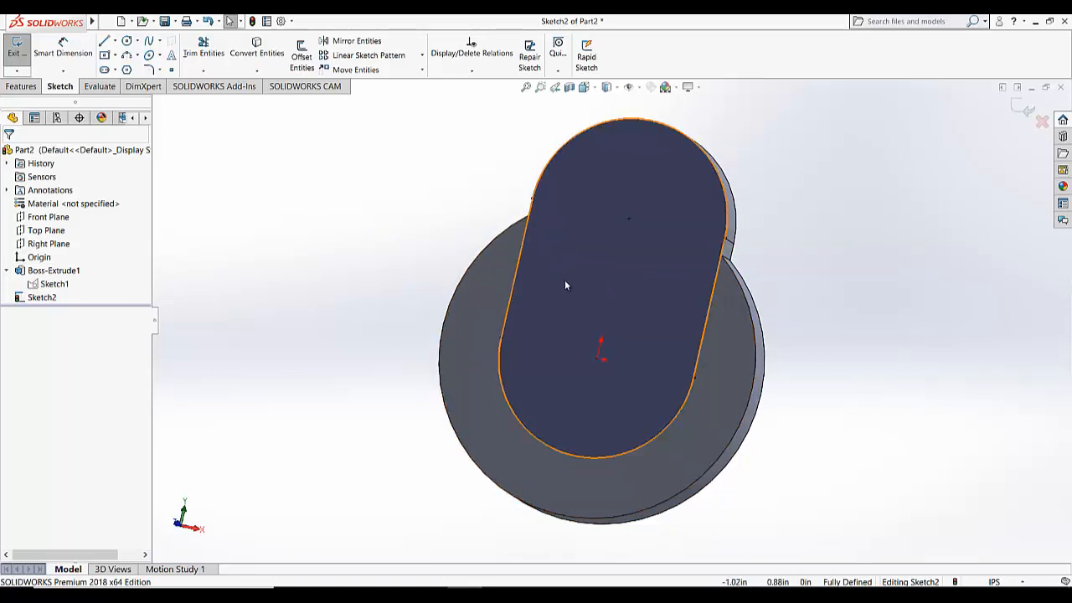
- Exit the sketch and extrude the slot profile outward from the plate as a merged boss, blind 1.6 in
{"action": "left_click", "coordinate": [18, 52]}
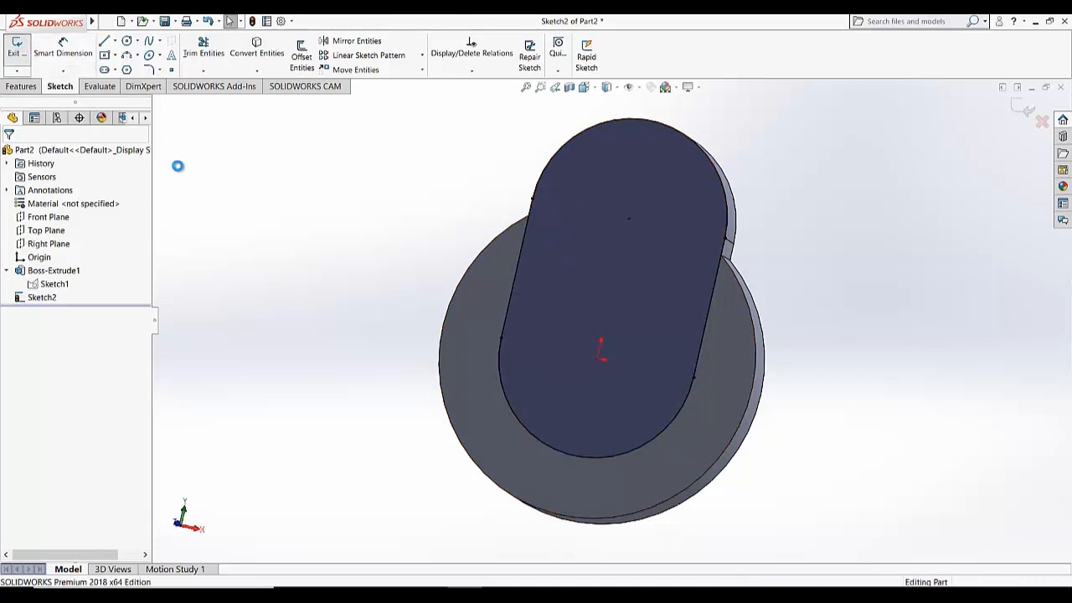
{"action": "left_click", "coordinate": [21, 86]}
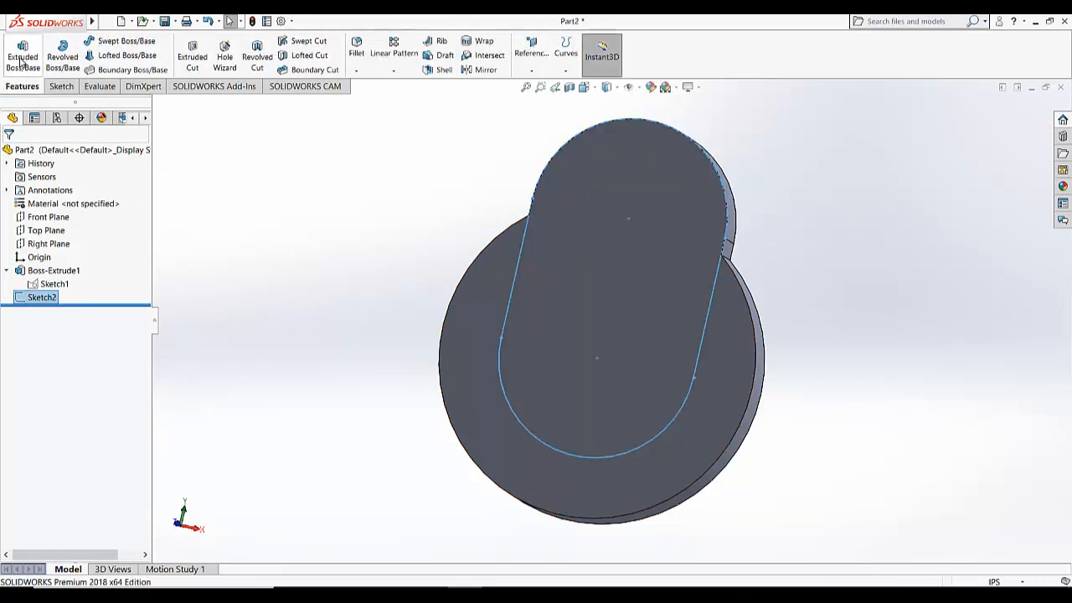
{"action": "left_click", "coordinate": [23, 59]}
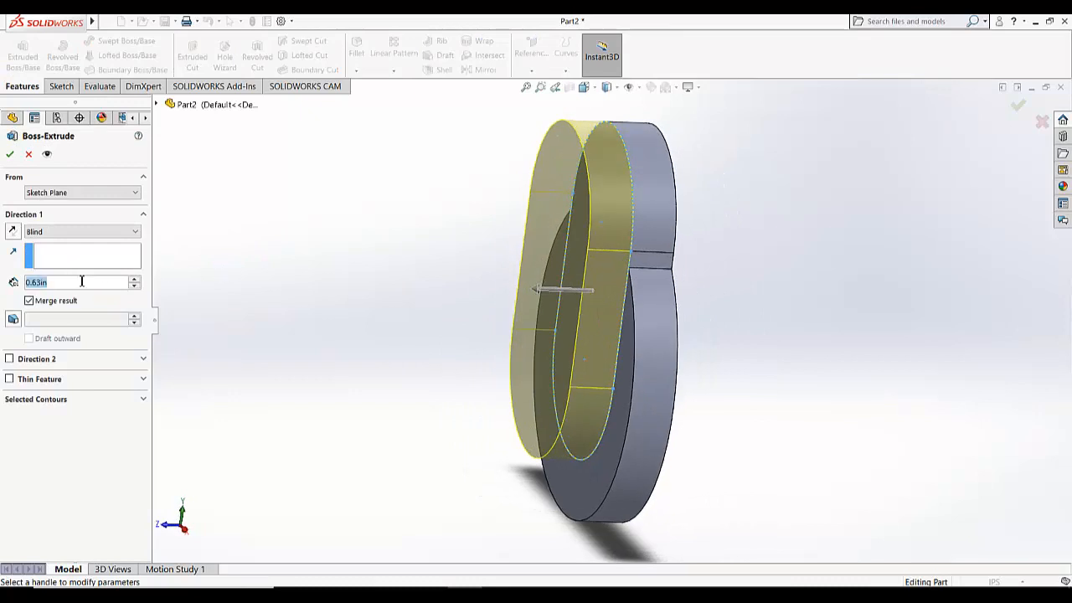
{"action": "type", "text": "1.6"}
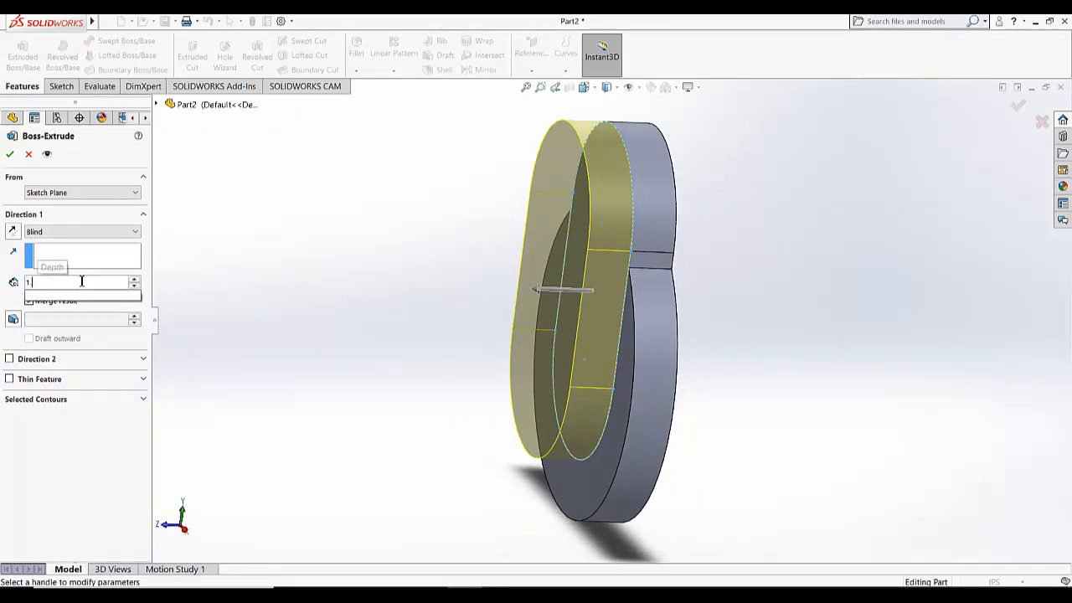
{"action": "key", "text": "Return"}
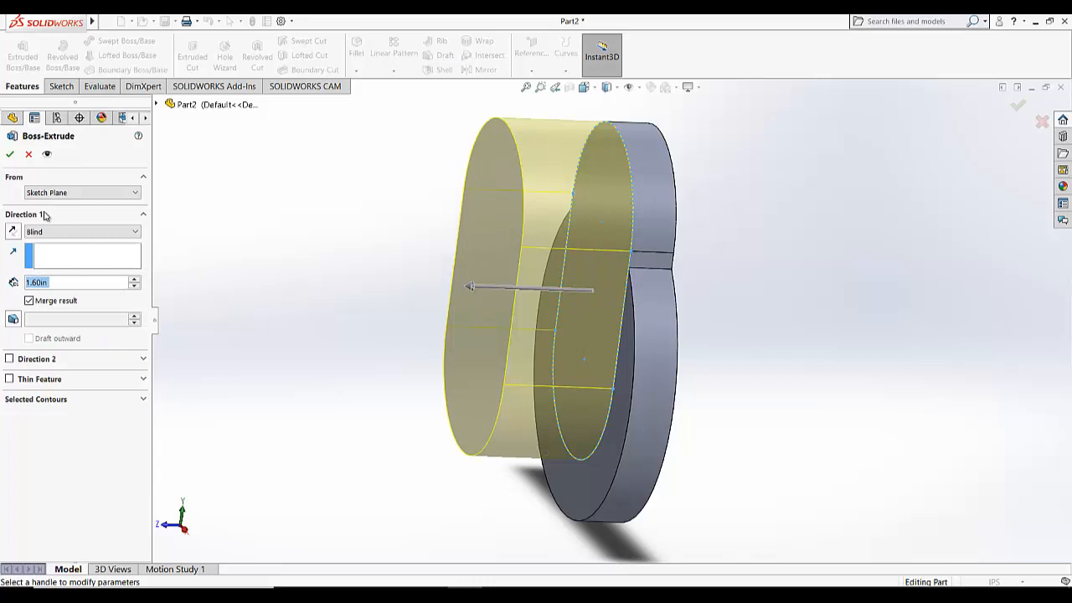
{"action": "left_click", "coordinate": [10, 153]}
- Start a sketch on the slot boss's front face, viewed normal to it, and convert the face's outline into sketch entities
{"action": "middle_click_drag", "start_coordinate": [268, 204], "coordinate": [306, 245]}
{"action": "left_click", "coordinate": [61, 87]}
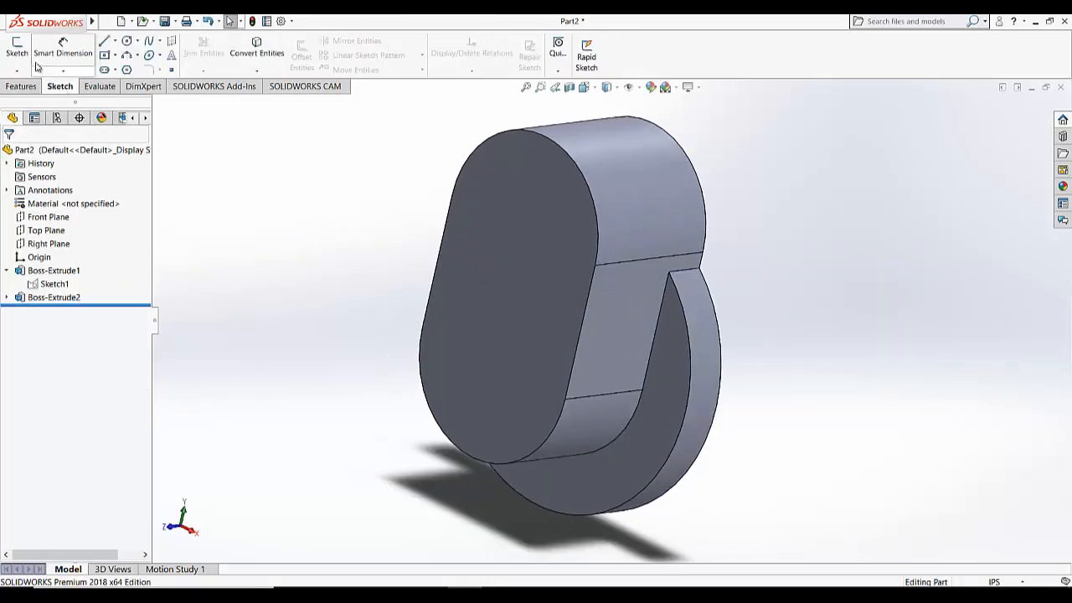
{"action": "left_click", "coordinate": [17, 49]}
{"action": "left_click", "coordinate": [490, 243]}
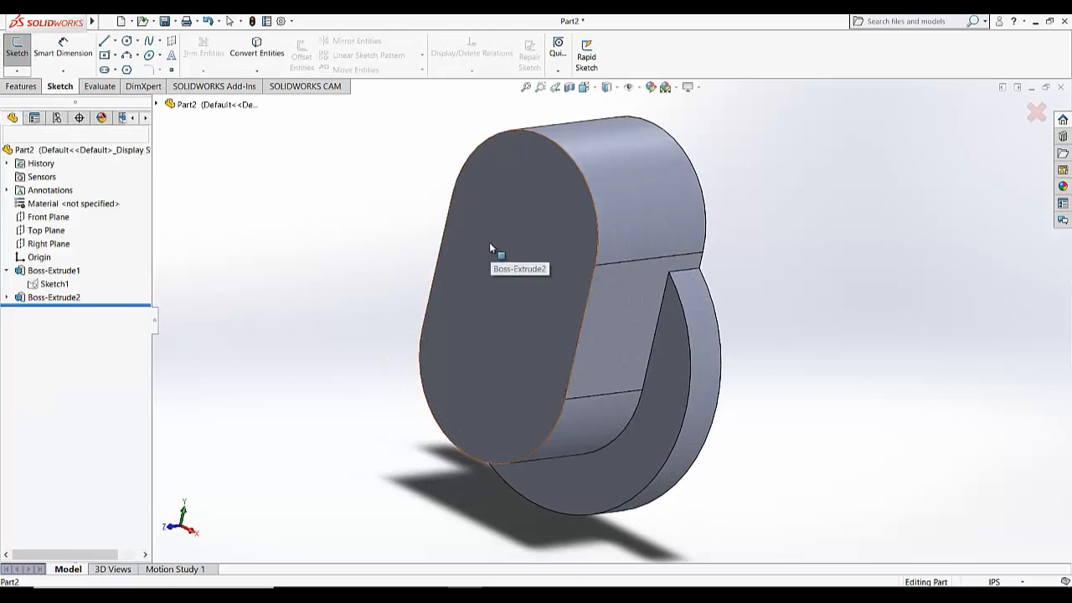
{"action": "left_click", "coordinate": [584, 88]}
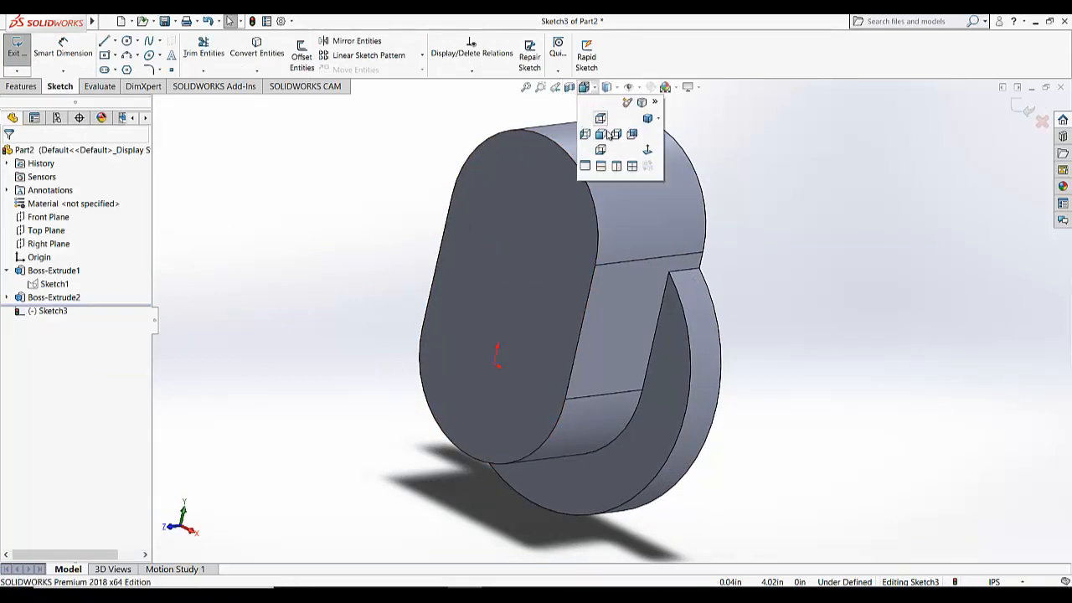
{"action": "left_click", "coordinate": [647, 153]}
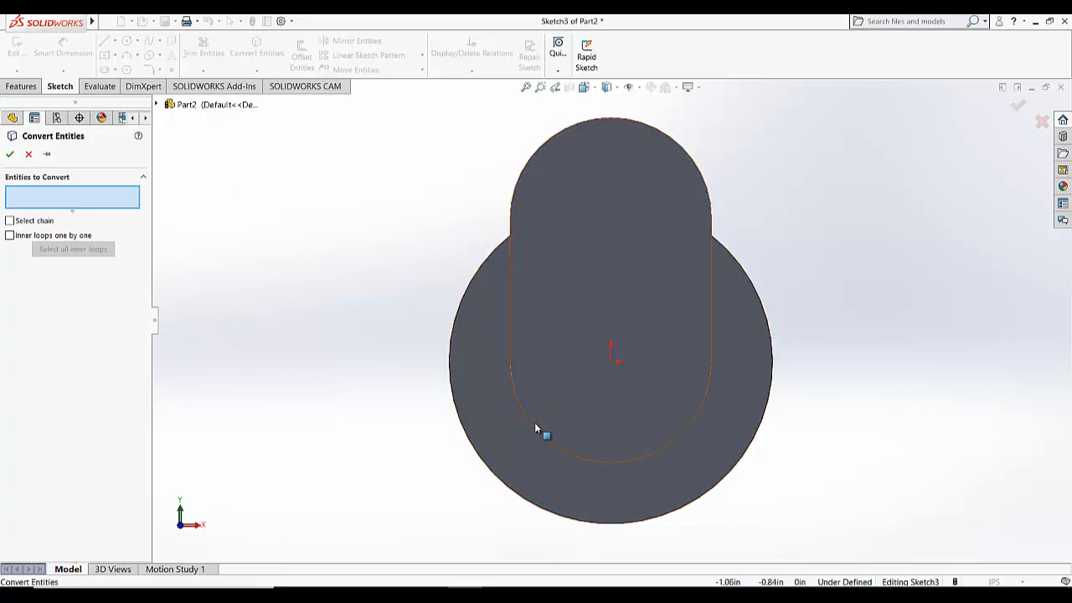
{"action": "left_click", "coordinate": [562, 300]}
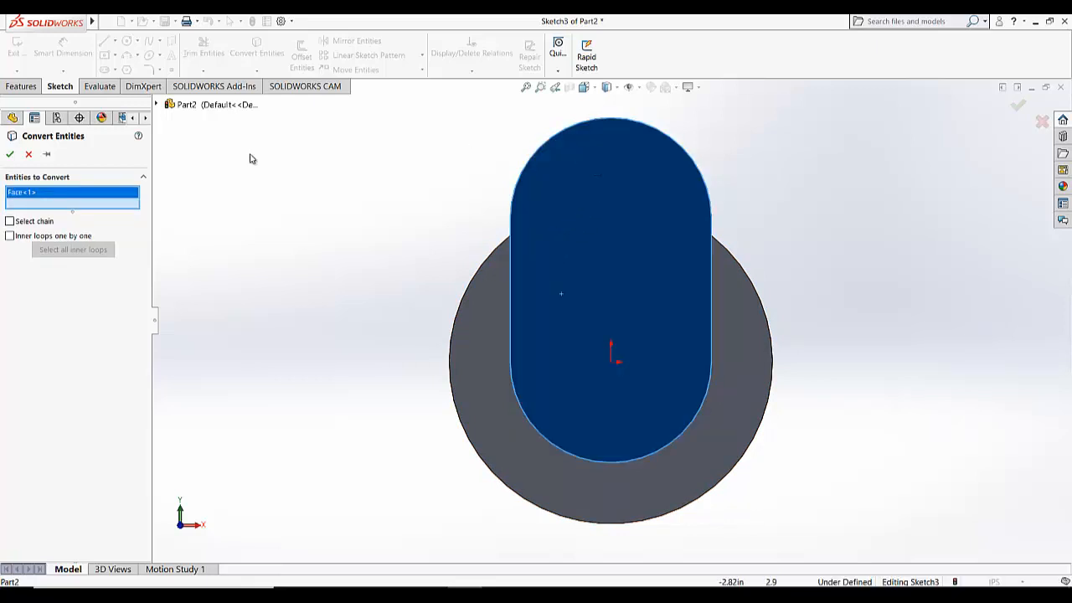
{"action": "left_click", "coordinate": [10, 155]}
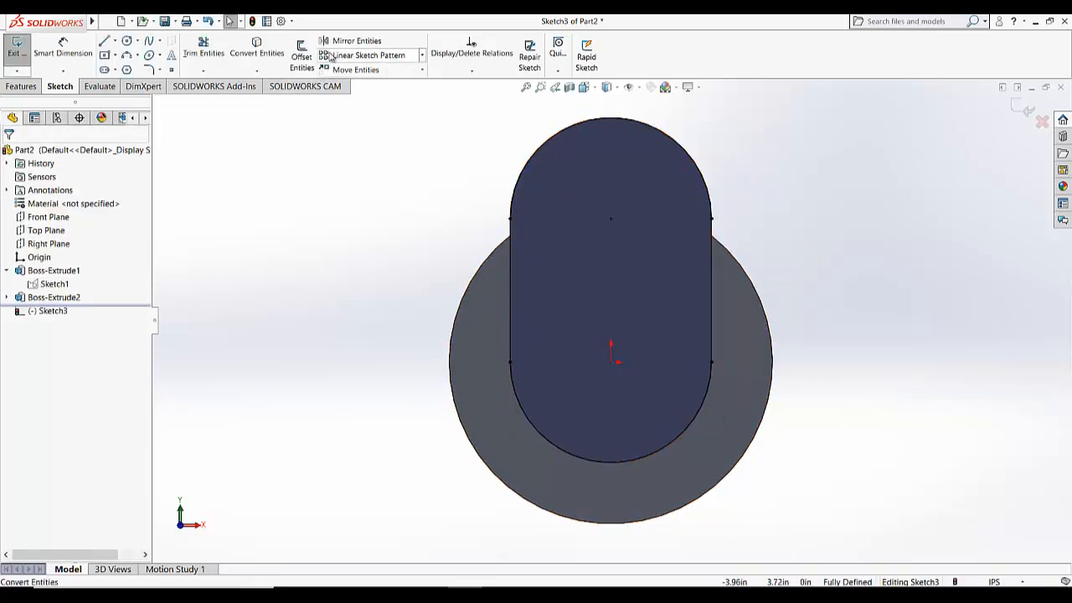
- Offset the slot boss's converted outline inward by 0.50 in, with the offset direction reversed and a dimension added
{"action": "left_click", "coordinate": [295, 67]}
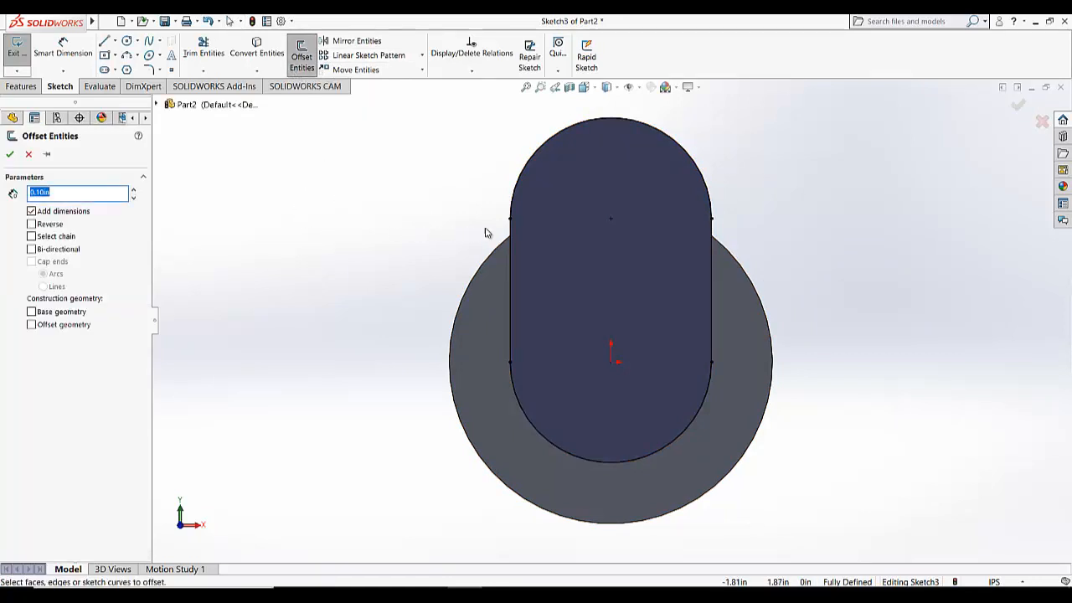
{"action": "left_click", "coordinate": [513, 195]}
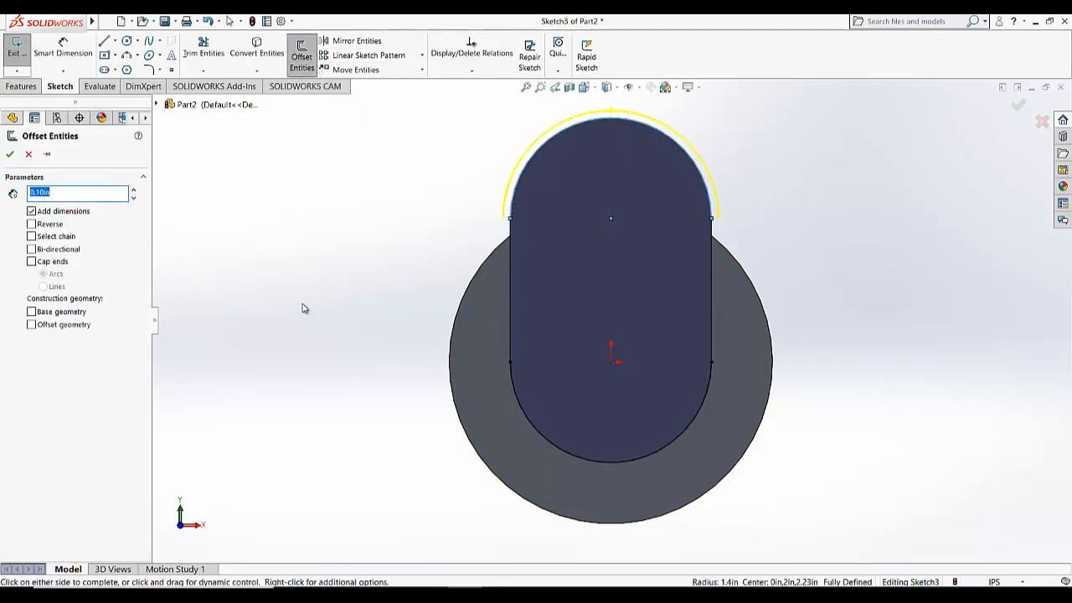
{"action": "left_click", "coordinate": [513, 261]}
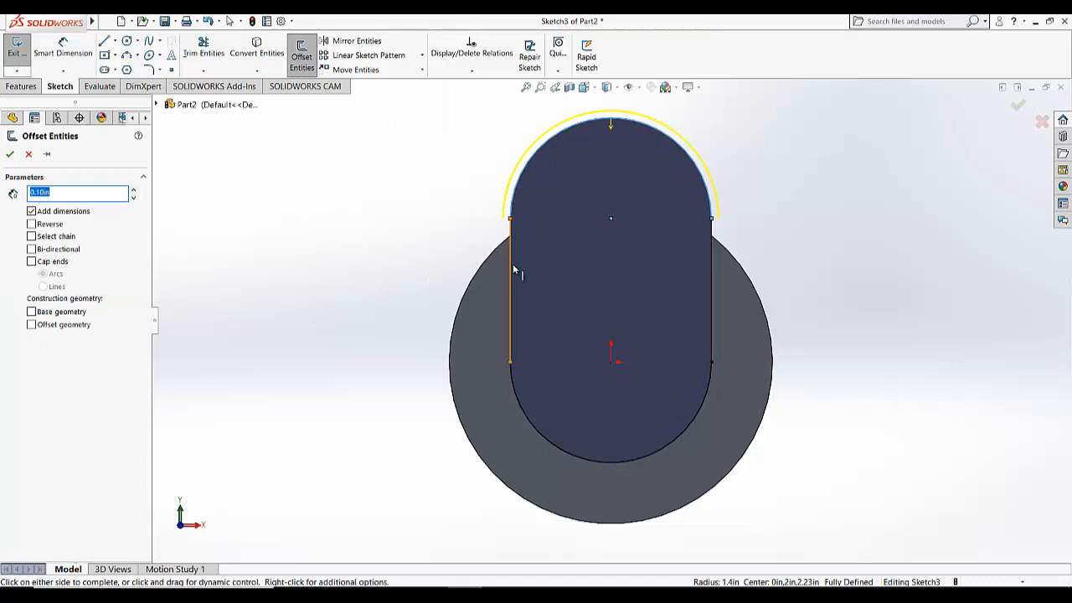
{"action": "left_click", "coordinate": [534, 423]}
{"action": "left_click", "coordinate": [712, 328]}
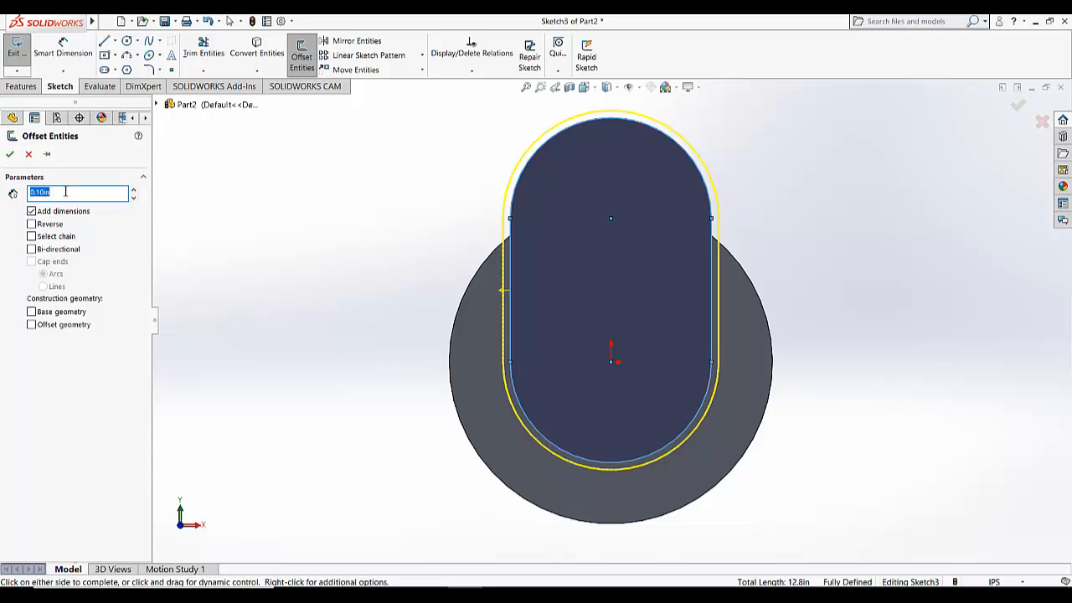
{"action": "left_click", "coordinate": [113, 250]}
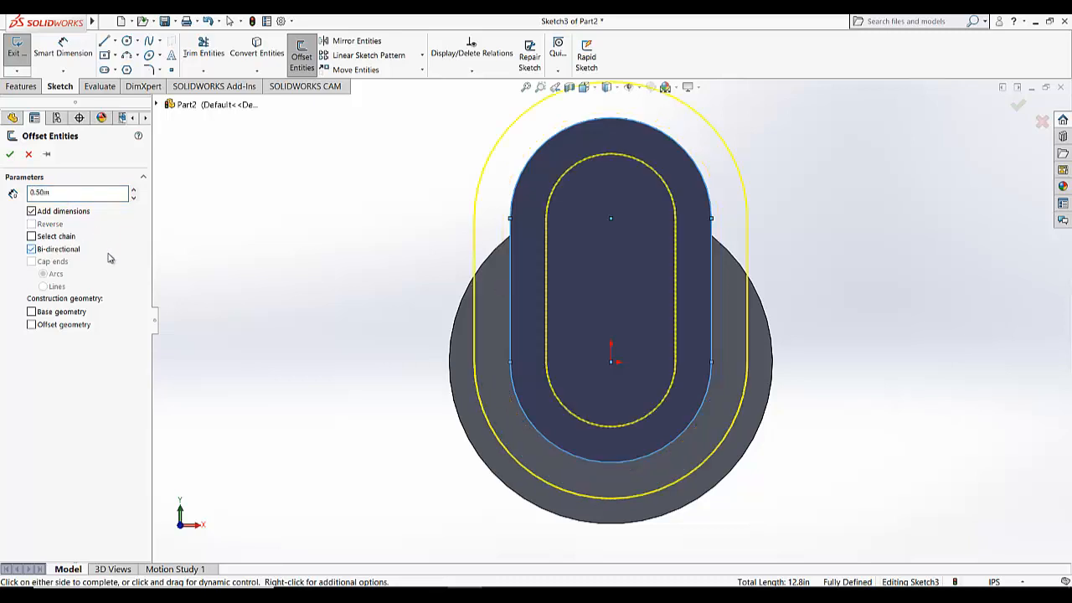
{"action": "left_click", "coordinate": [31, 250]}
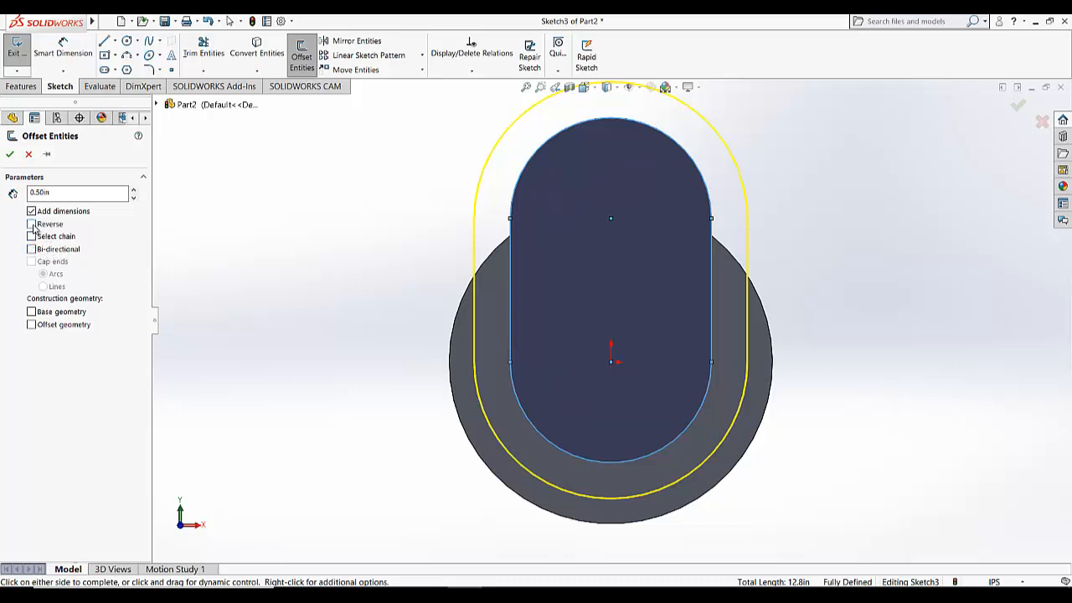
{"action": "left_click", "coordinate": [32, 225]}
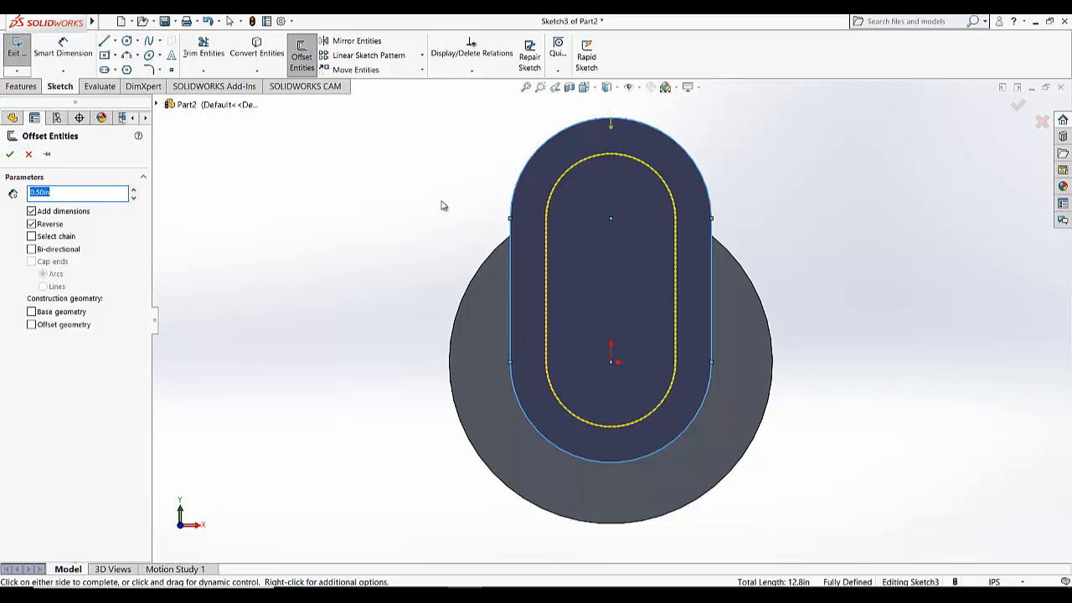
{"action": "left_click", "coordinate": [33, 225]}
{"action": "left_click", "coordinate": [33, 226]}
{"action": "left_click", "coordinate": [10, 155]}
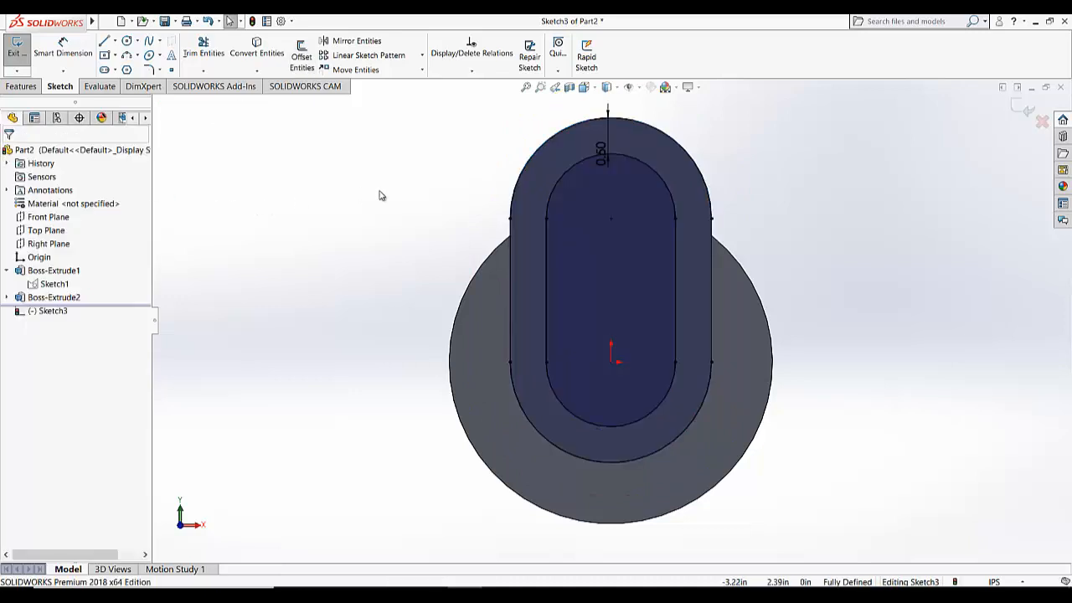
- Convert the outer slot outline's two arcs and two straight sides to construction geometry
{"action": "left_click", "coordinate": [557, 133]}
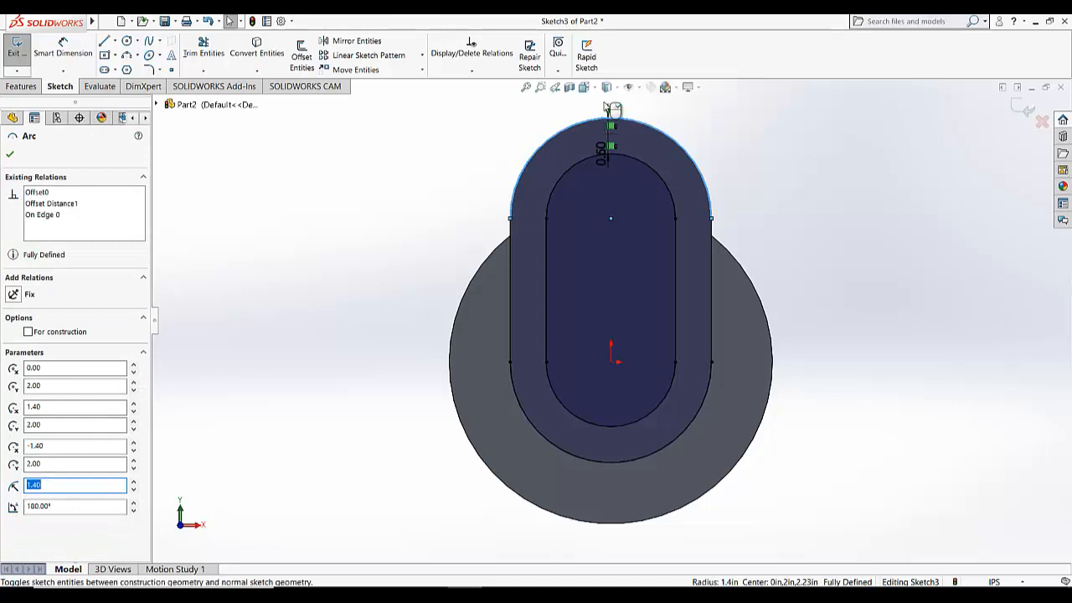
{"action": "key", "text": "Escape"}
{"action": "left_click", "coordinate": [509, 239]}
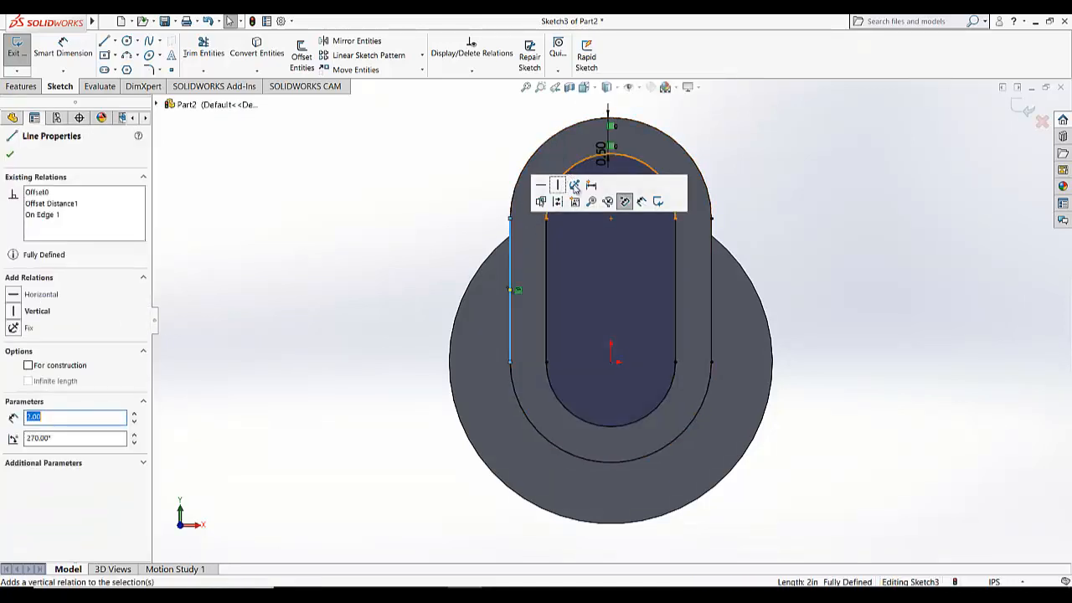
{"action": "key", "text": "Escape"}
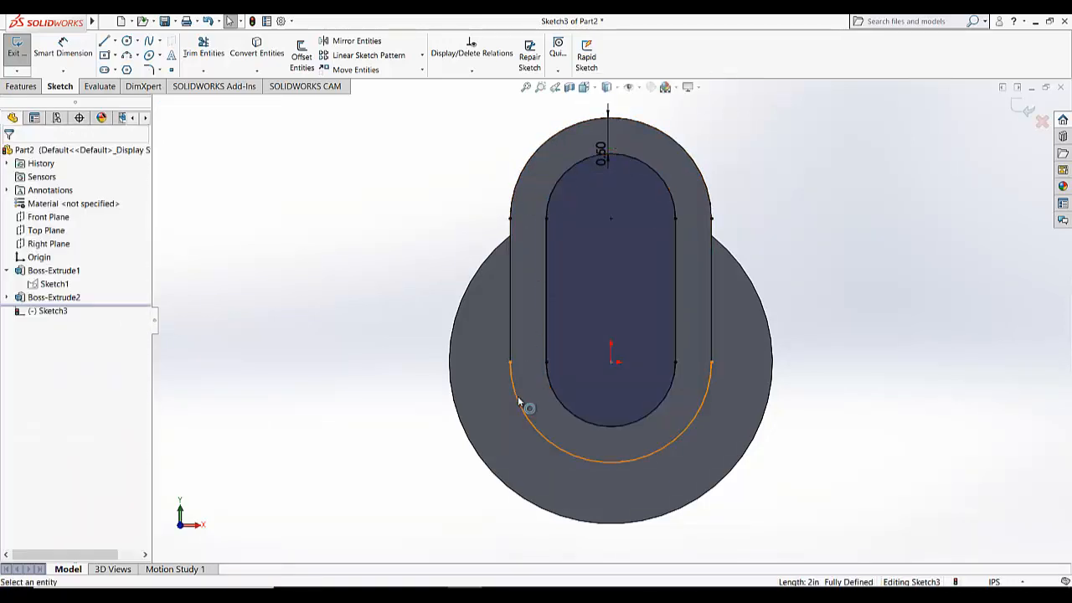
{"action": "left_click", "coordinate": [526, 413]}
{"action": "key", "text": "Escape"}
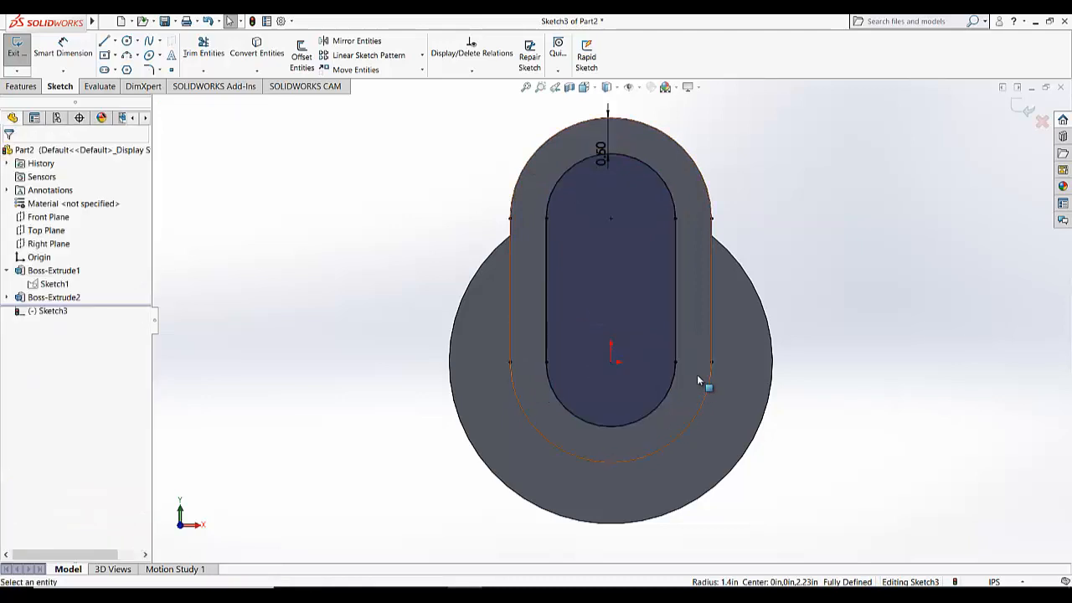
{"action": "left_click", "coordinate": [713, 335]}
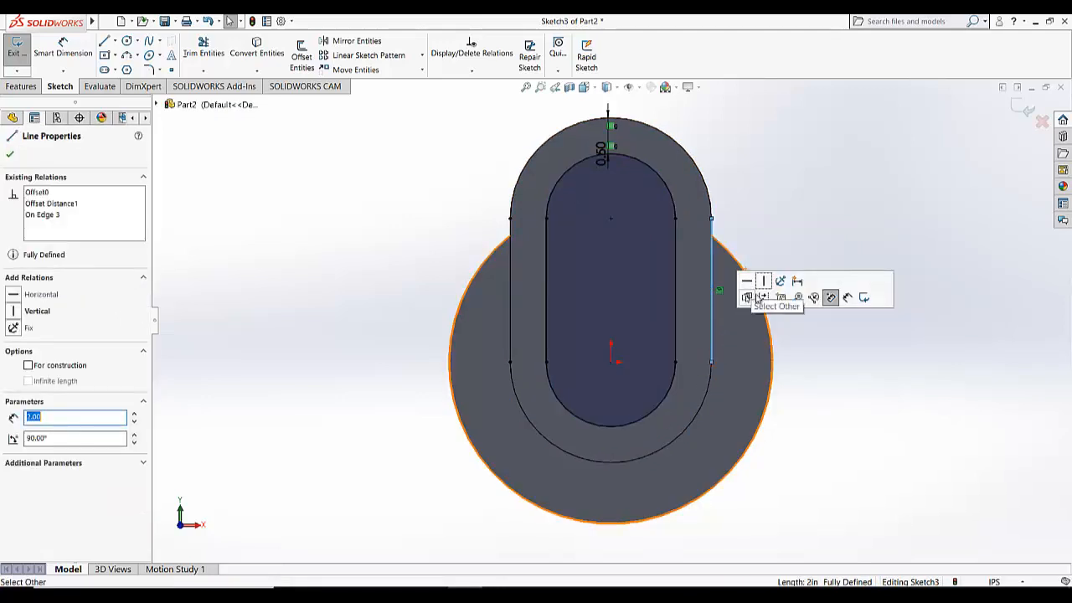
{"action": "key", "text": "Escape"}
{"action": "middle_click_drag", "start_coordinate": [824, 256], "coordinate": [823, 225]}
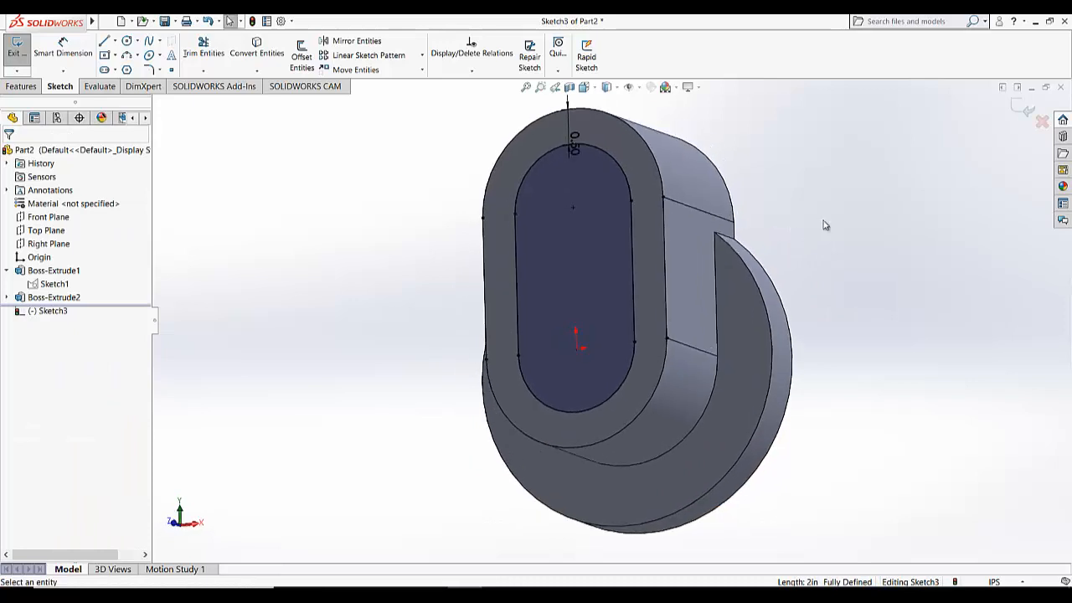
{"action": "left_click", "coordinate": [653, 151]}
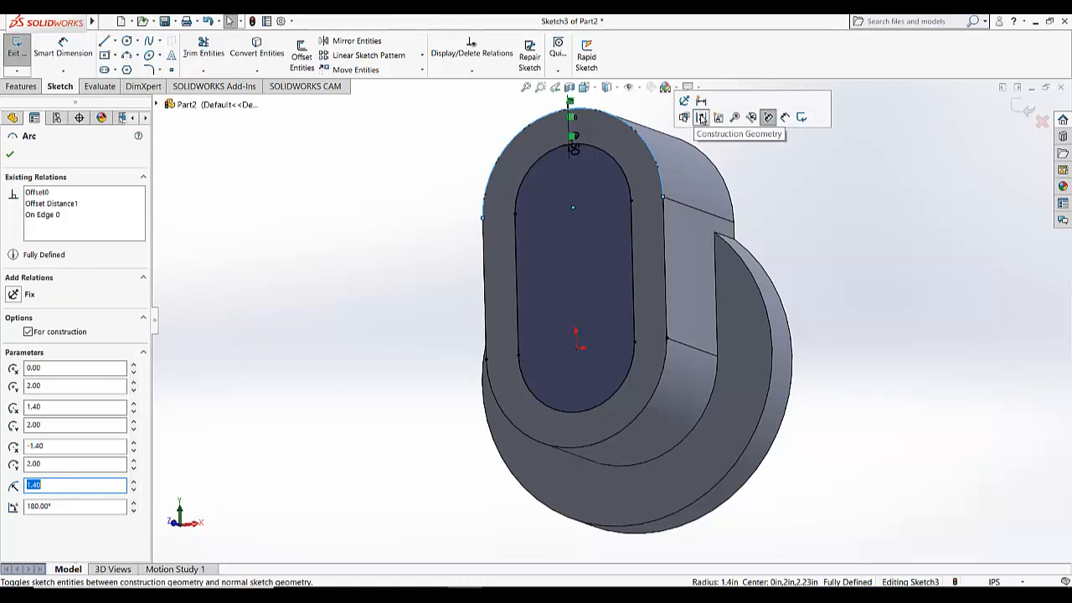
{"action": "left_click", "coordinate": [770, 183]}
- Exit the sketch and extrude-cut the inner slot profile into the boss, Up To Surface at the round base plate's front face
{"action": "left_click", "coordinate": [16, 47]}
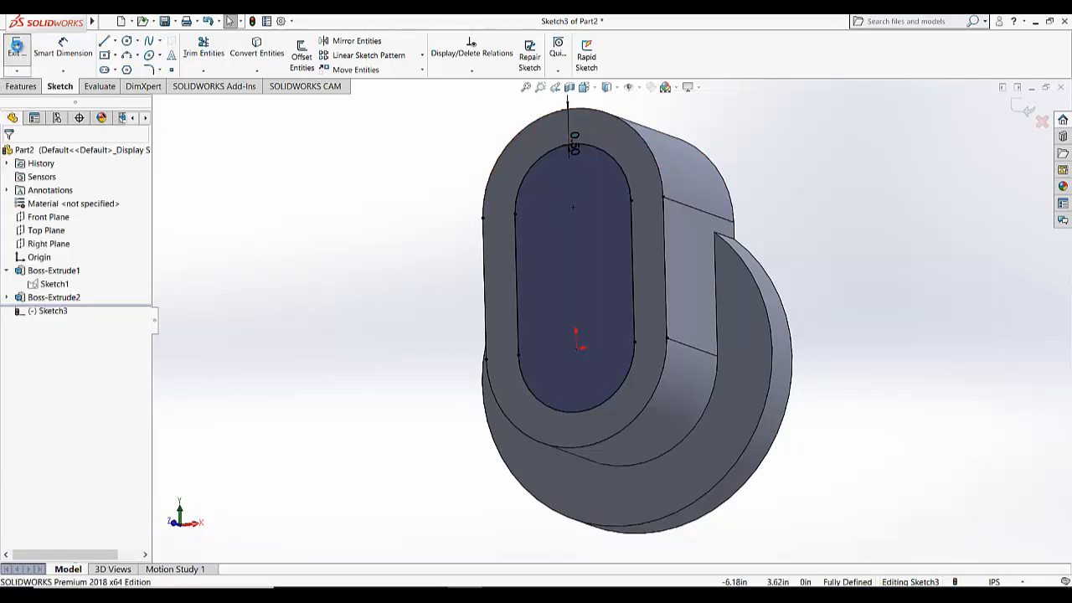
{"action": "key", "text": "ctrl+8"}
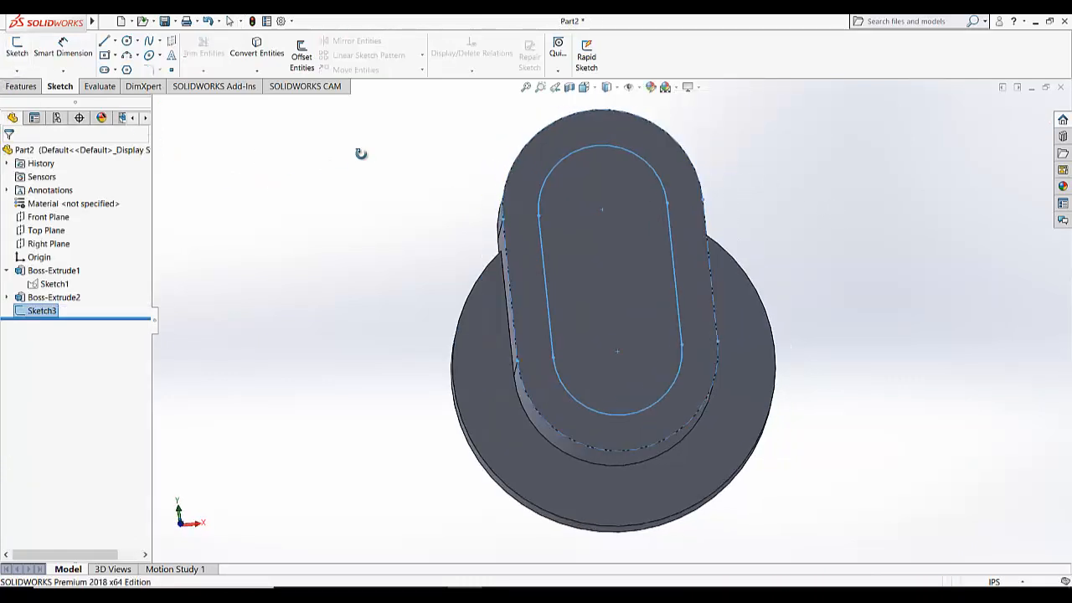
{"action": "left_click", "coordinate": [285, 179]}
{"action": "mouse_move", "coordinate": [285, 179]}
{"action": "middle_mouse_down"}
{"action": "mouse_move", "coordinate": [253, 187]}
{"action": "mouse_move", "coordinate": [249, 201]}
{"action": "middle_mouse_up"}
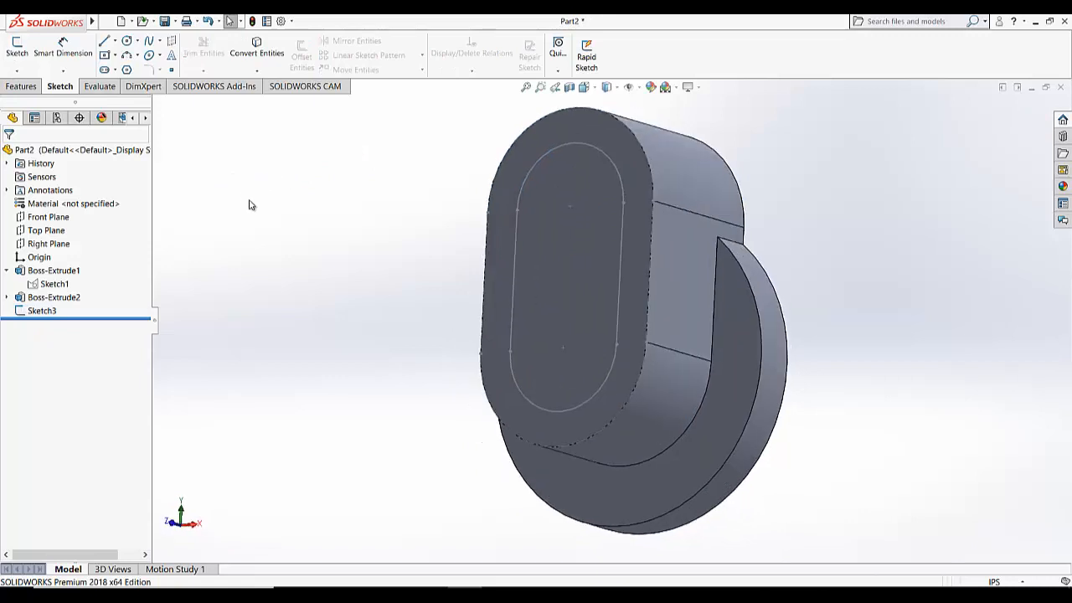
{"action": "left_click", "coordinate": [21, 88]}
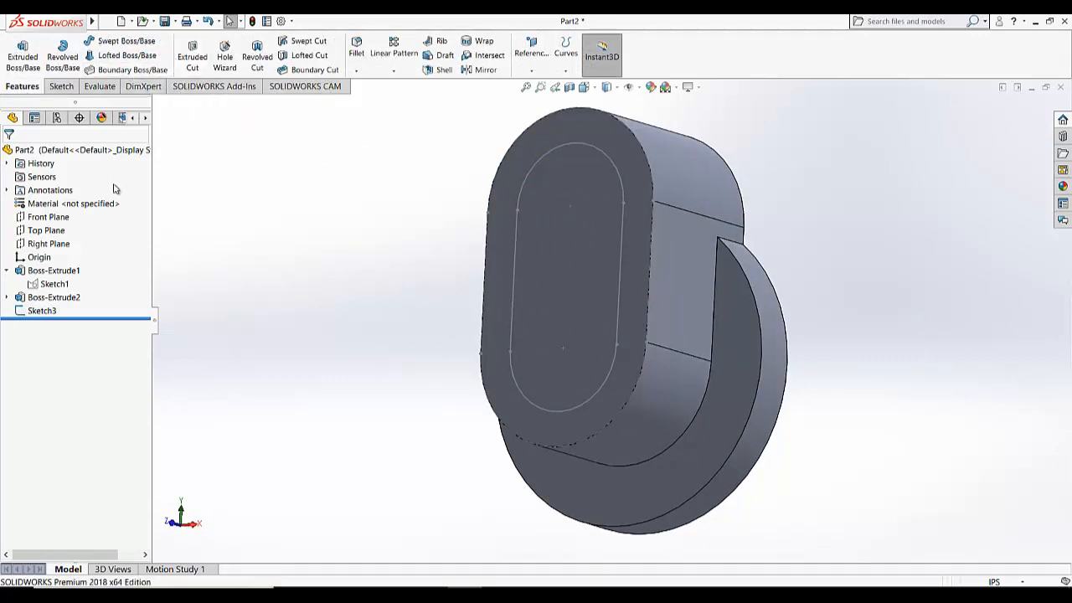
{"action": "left_click", "coordinate": [42, 310]}
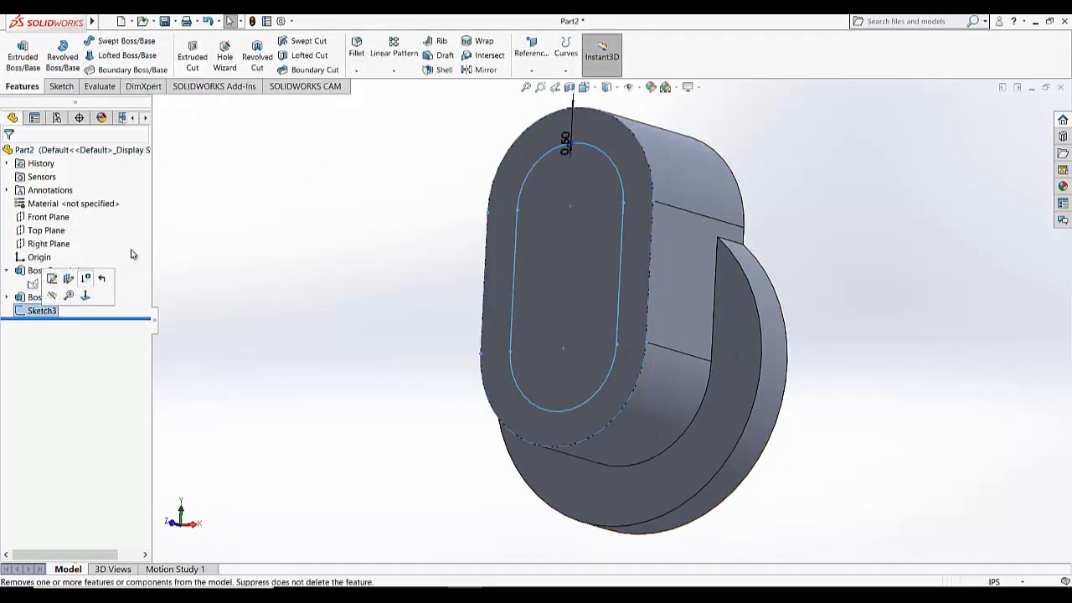
{"action": "left_click", "coordinate": [195, 59]}
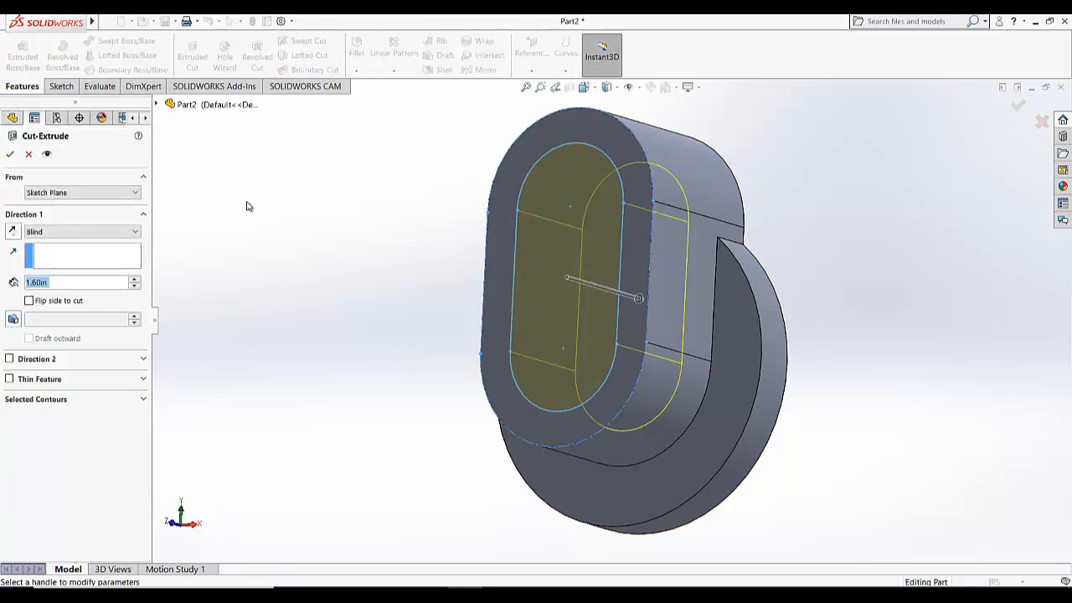
{"action": "middle_click_drag", "start_coordinate": [256, 207], "coordinate": [265, 118]}
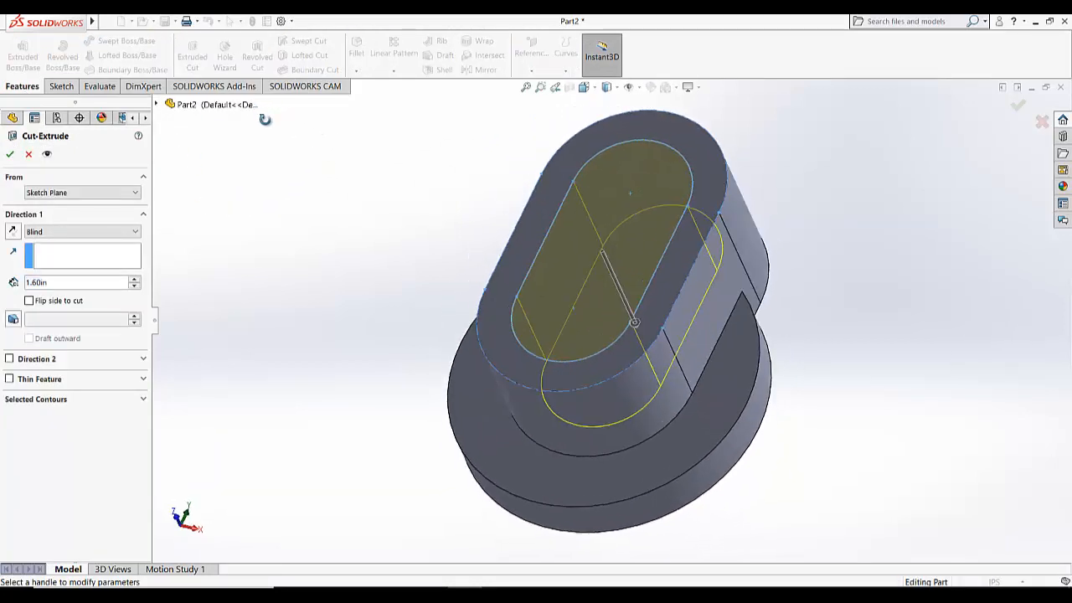
{"action": "left_click", "coordinate": [80, 232]}
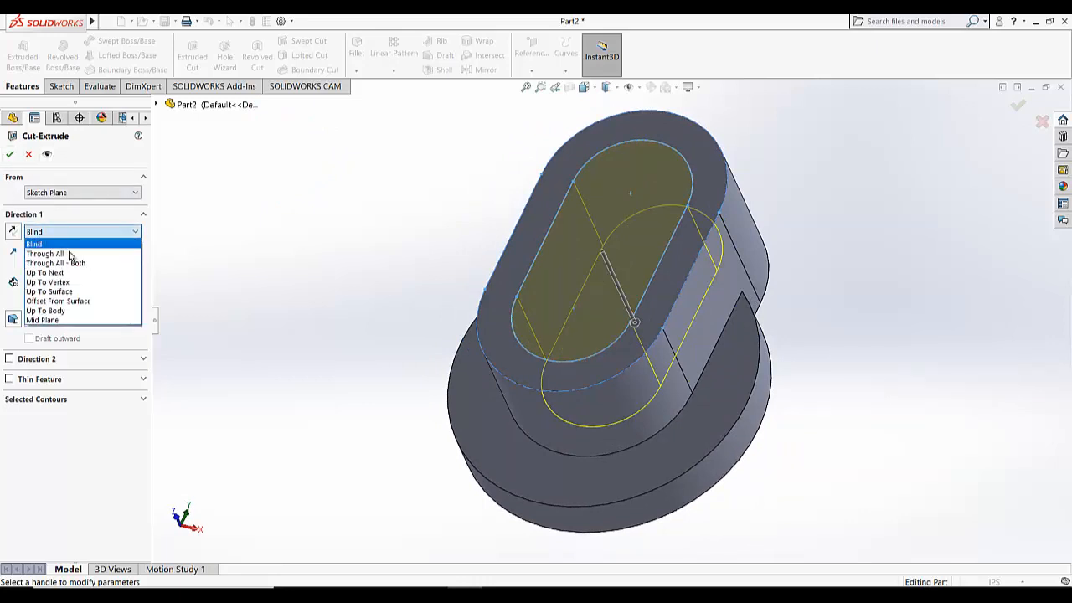
{"action": "left_click", "coordinate": [51, 292]}
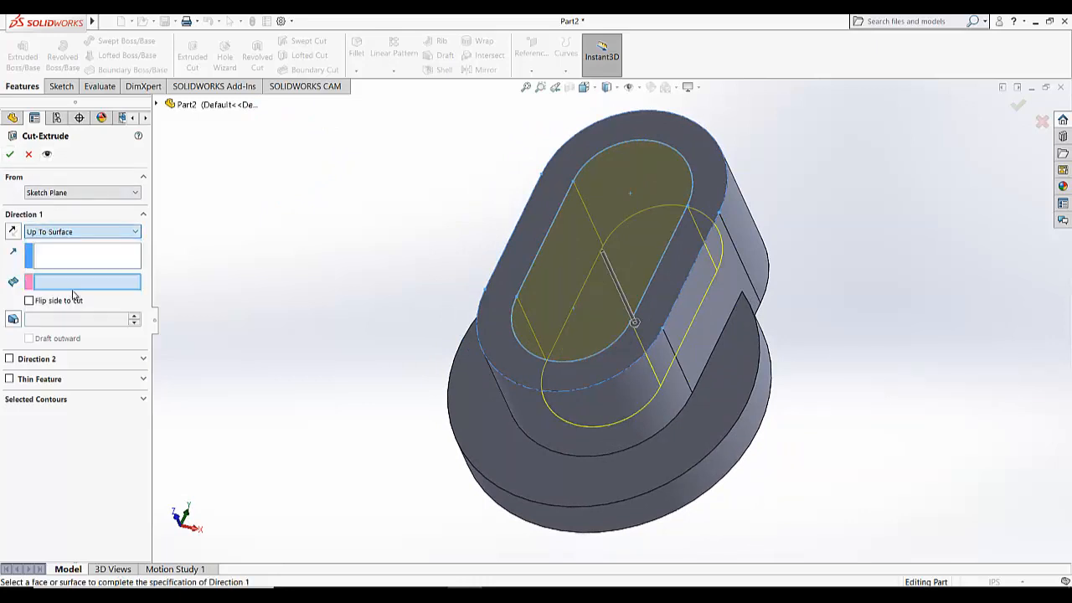
{"action": "left_click", "coordinate": [481, 442]}
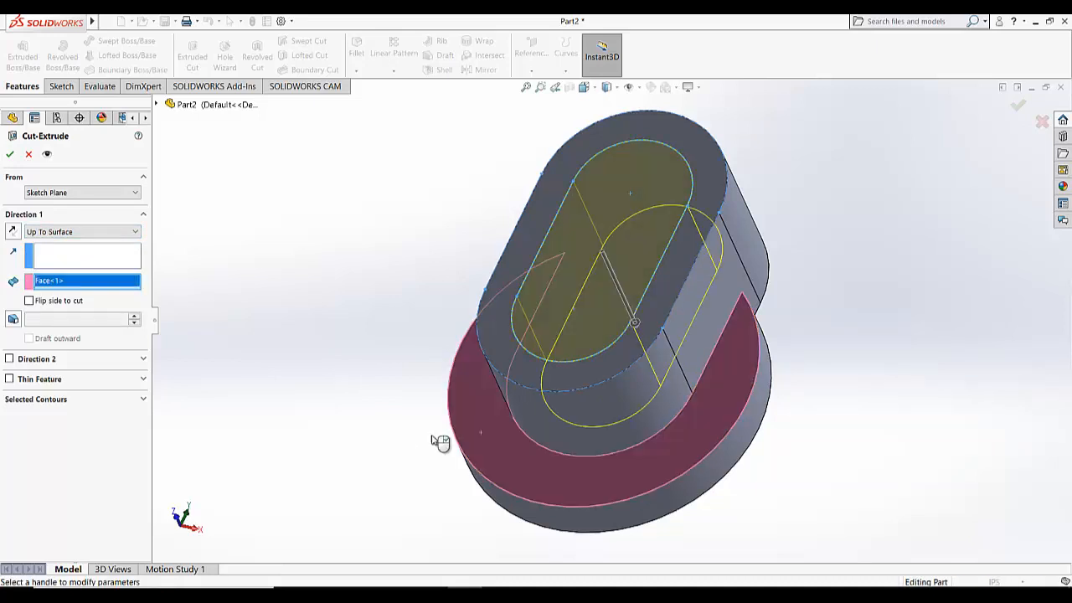
{"action": "left_click", "coordinate": [10, 154]}
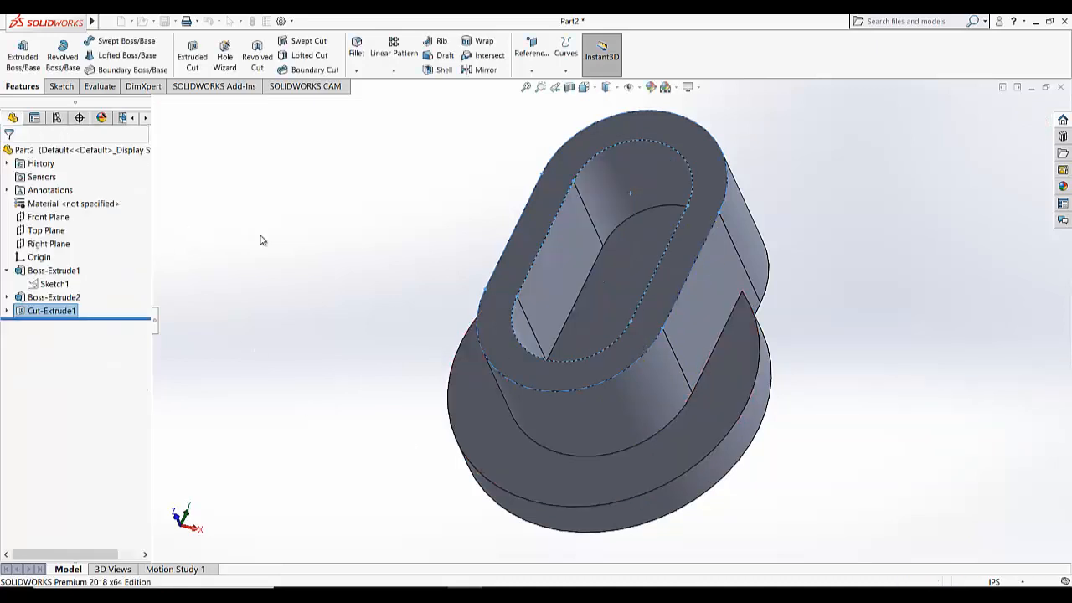
- Start a sketch on the slot boss's flat side face and view it normal to the sketch
{"action": "middle_click_drag", "start_coordinate": [321, 215], "coordinate": [303, 244]}
{"action": "left_click", "coordinate": [302, 244]}
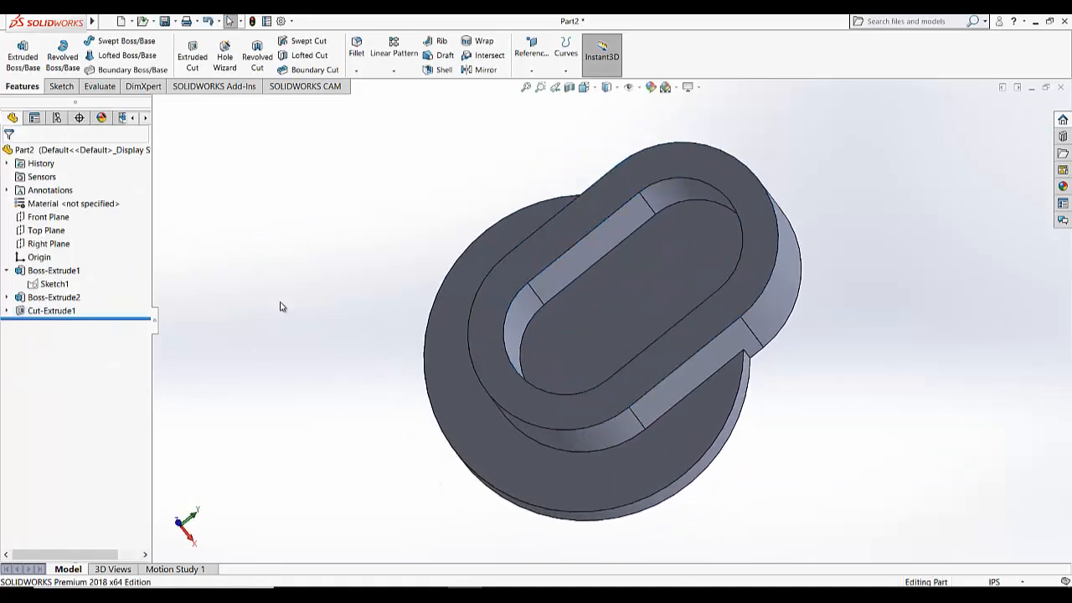
{"action": "middle_click_drag", "start_coordinate": [283, 307], "coordinate": [310, 210]}
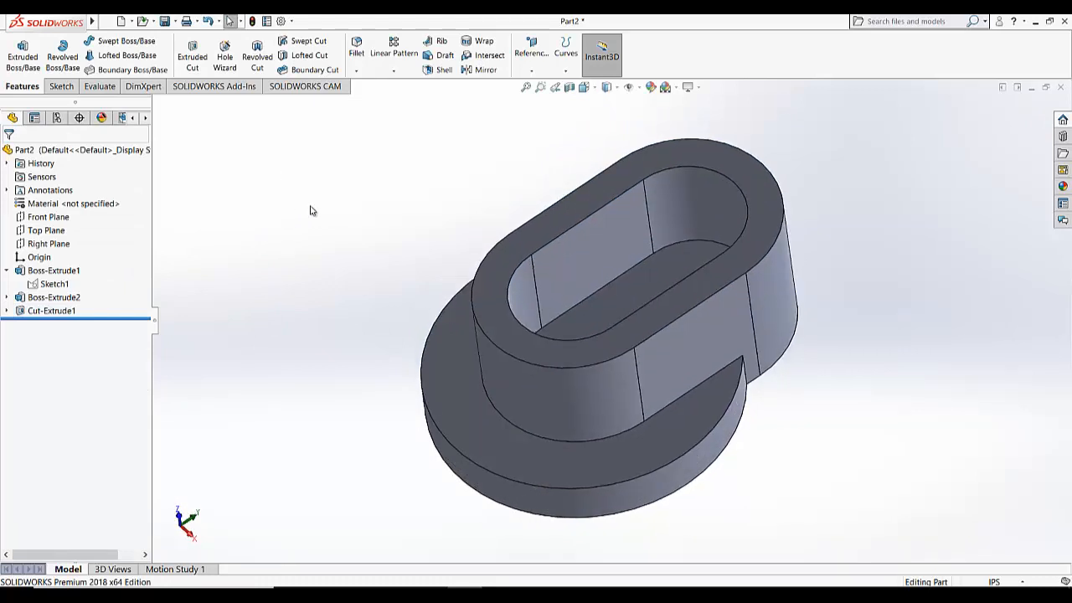
{"action": "left_click", "coordinate": [61, 87]}
{"action": "left_click", "coordinate": [17, 47]}
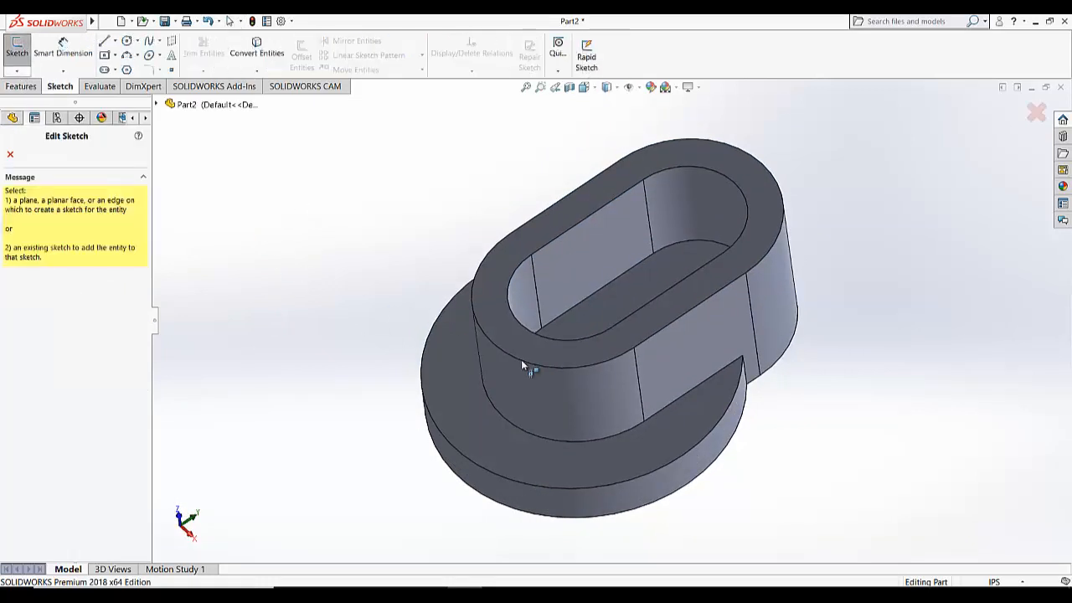
{"action": "left_click", "coordinate": [713, 334]}
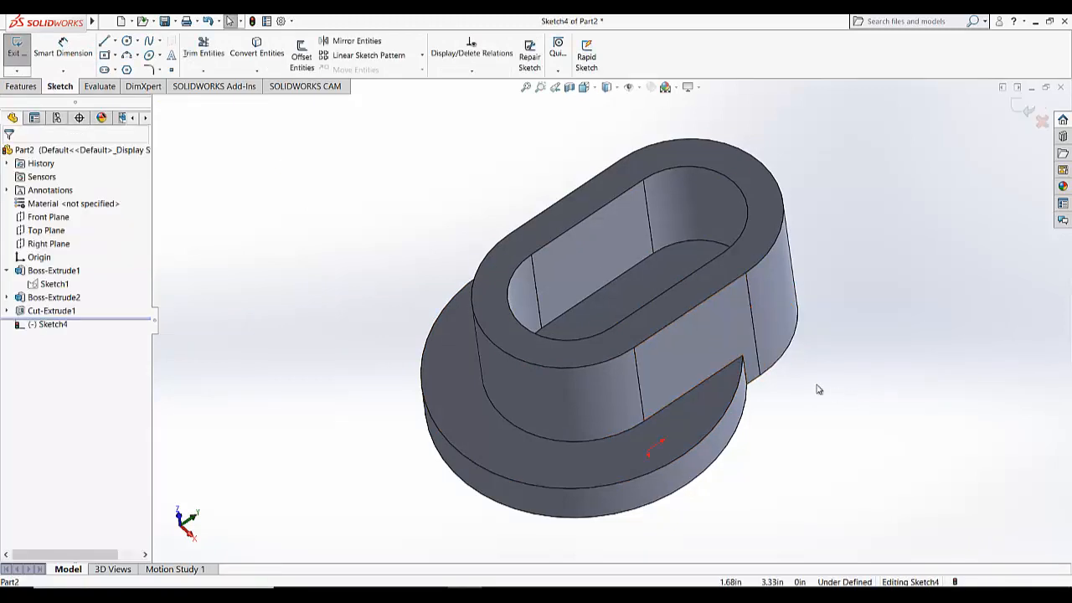
{"action": "left_click", "coordinate": [583, 87]}
{"action": "left_click", "coordinate": [623, 144]}
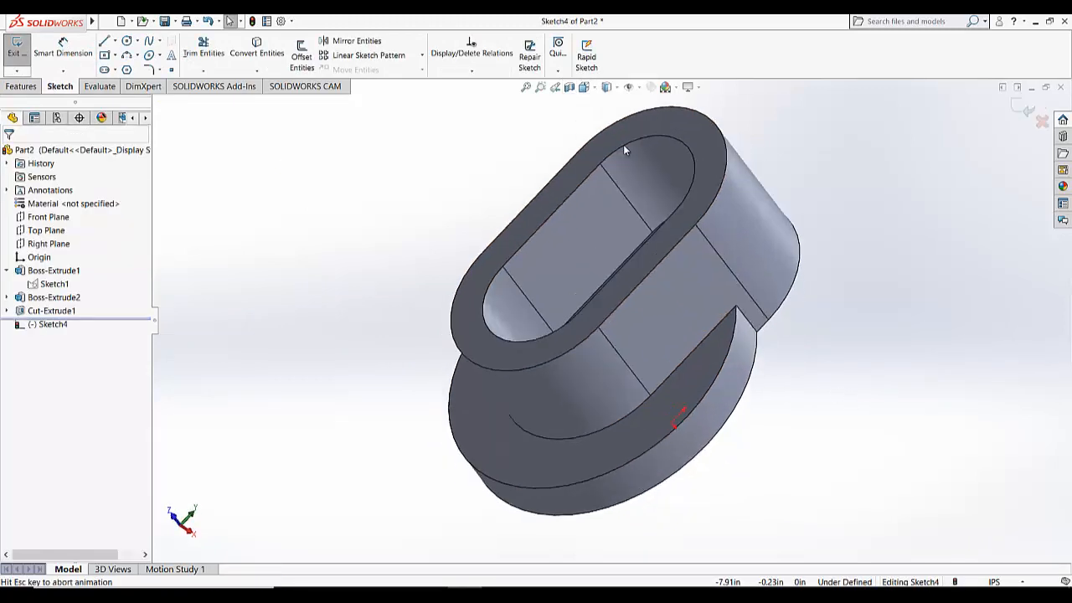
{"action": "scroll", "coordinate": [350, 247], "scroll_direction": "up", "scroll_amount": 2}
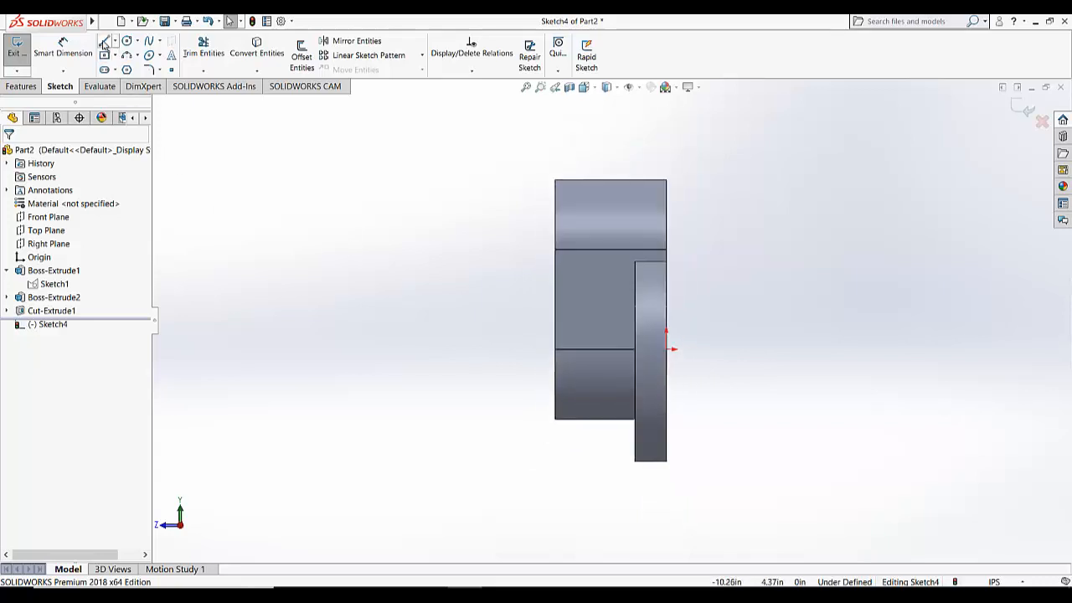
- Sketch a closed four-line profile over the boss's upper front corner, about 1.6 in wide, with a short vertical side and a slanted lower line
{"action": "left_click", "coordinate": [104, 41]}
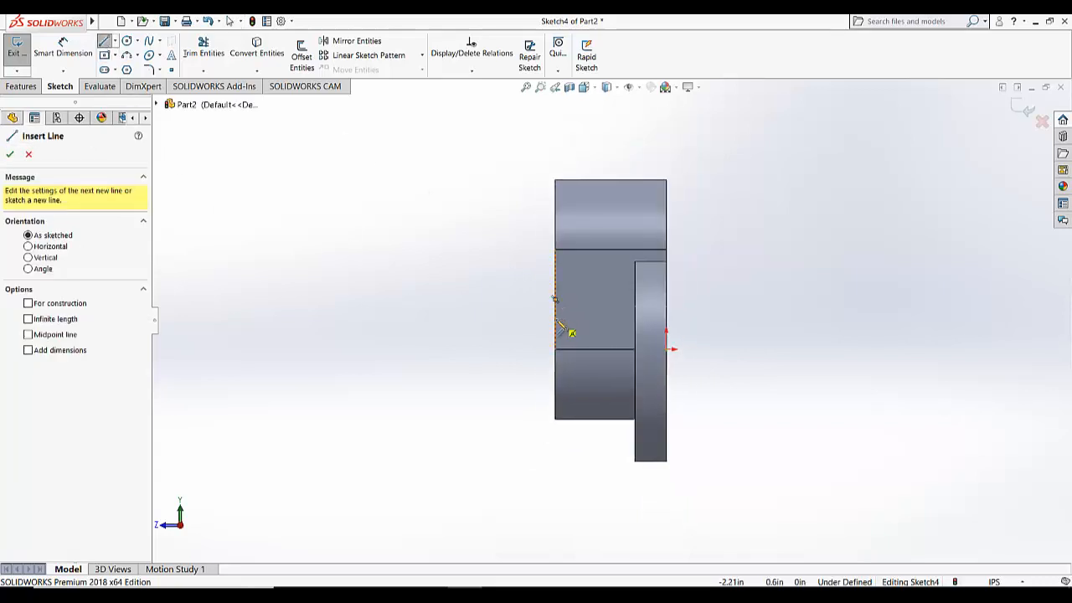
{"action": "mouse_move", "coordinate": [555, 319]}
{"action": "left_mouse_down"}
{"action": "mouse_move", "coordinate": [560, 211]}
{"action": "mouse_move", "coordinate": [572, 186]}
{"action": "mouse_move", "coordinate": [641, 270]}
{"action": "left_mouse_up"}
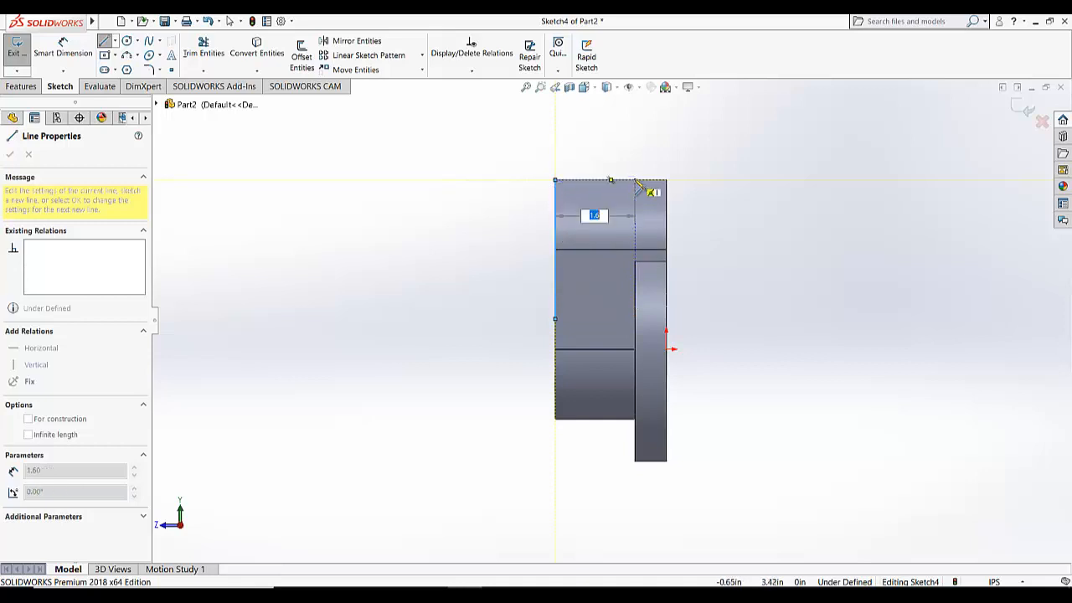
{"action": "left_click", "coordinate": [635, 180]}
{"action": "left_click", "coordinate": [635, 233]}
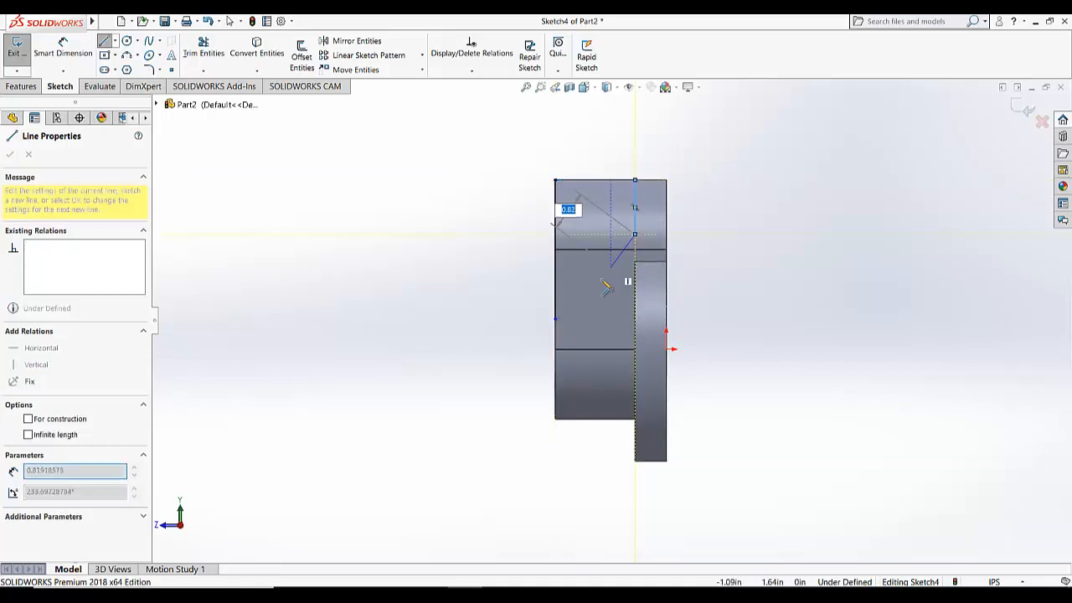
{"action": "left_click", "coordinate": [555, 318]}
{"action": "right_click", "coordinate": [392, 274]}
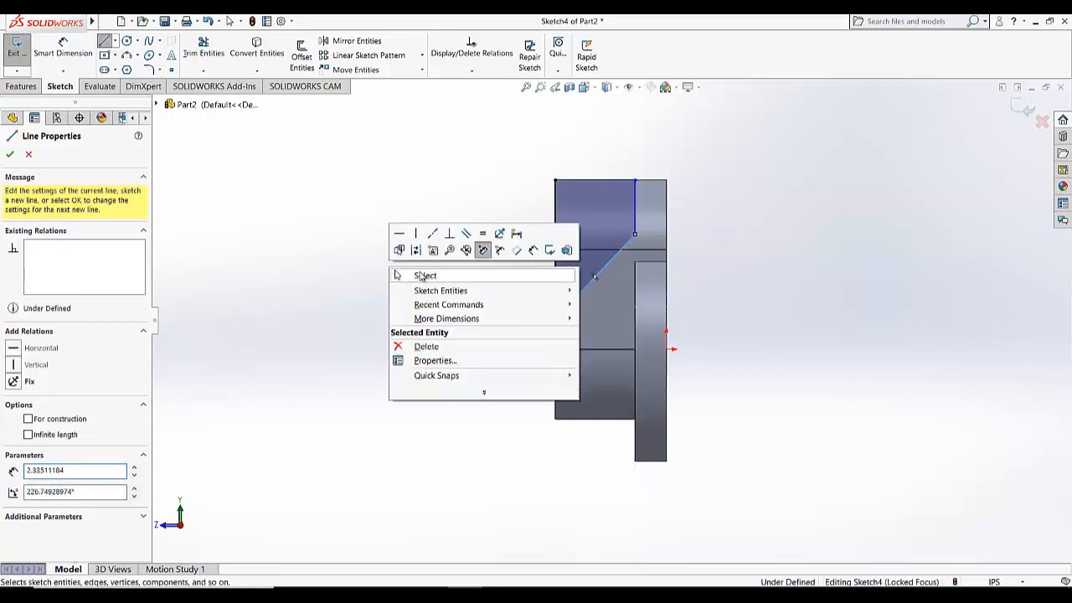
{"action": "left_click", "coordinate": [424, 276]}
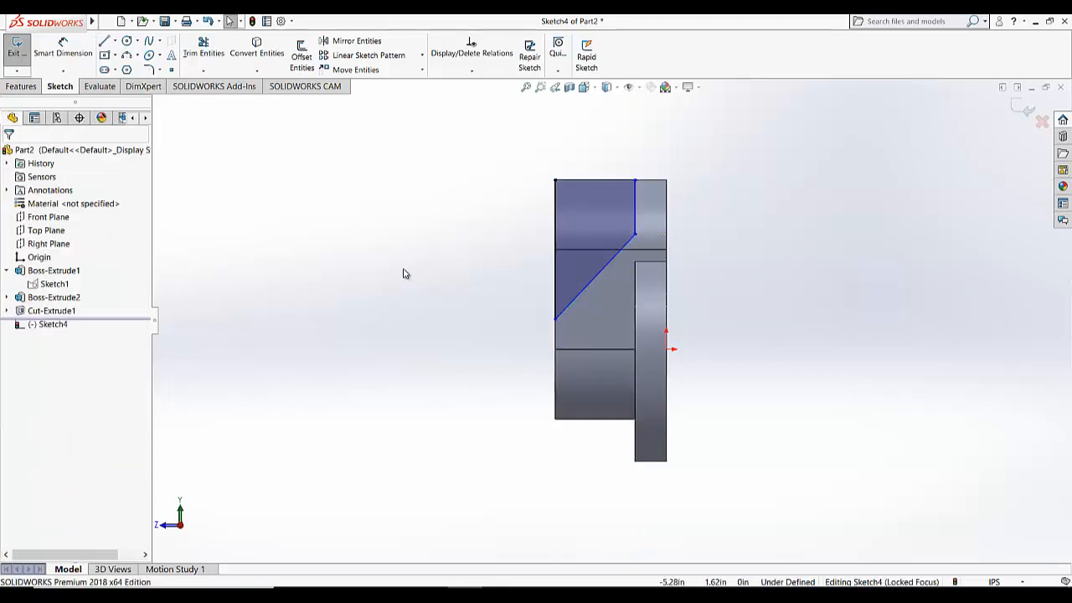
- Dimension the profile's short vertical line nearest the base plate to 1.40 in
{"action": "left_click", "coordinate": [63, 47]}
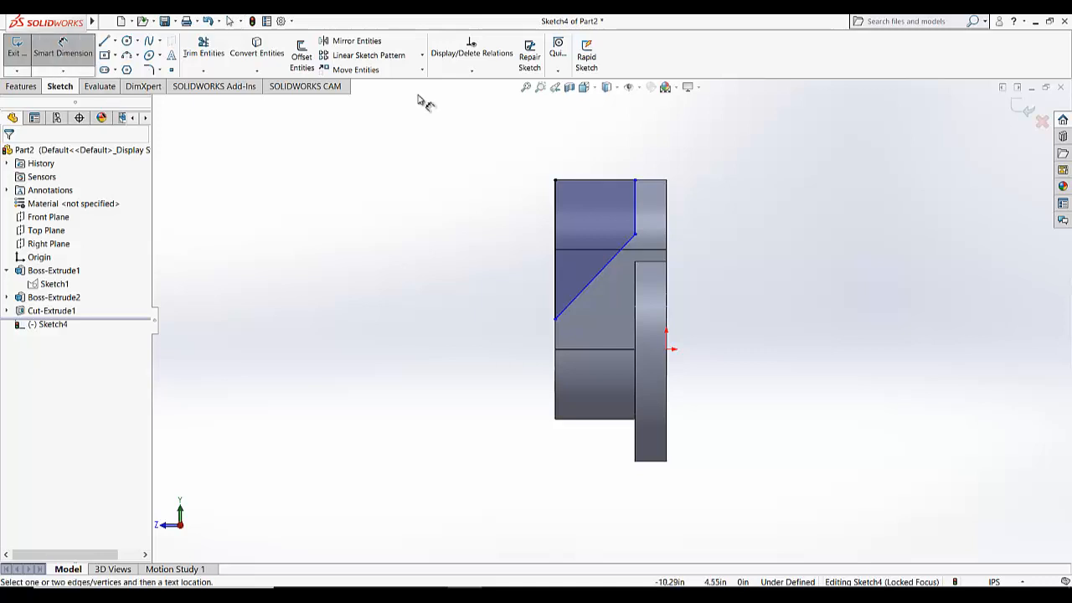
{"action": "left_click", "coordinate": [638, 211]}
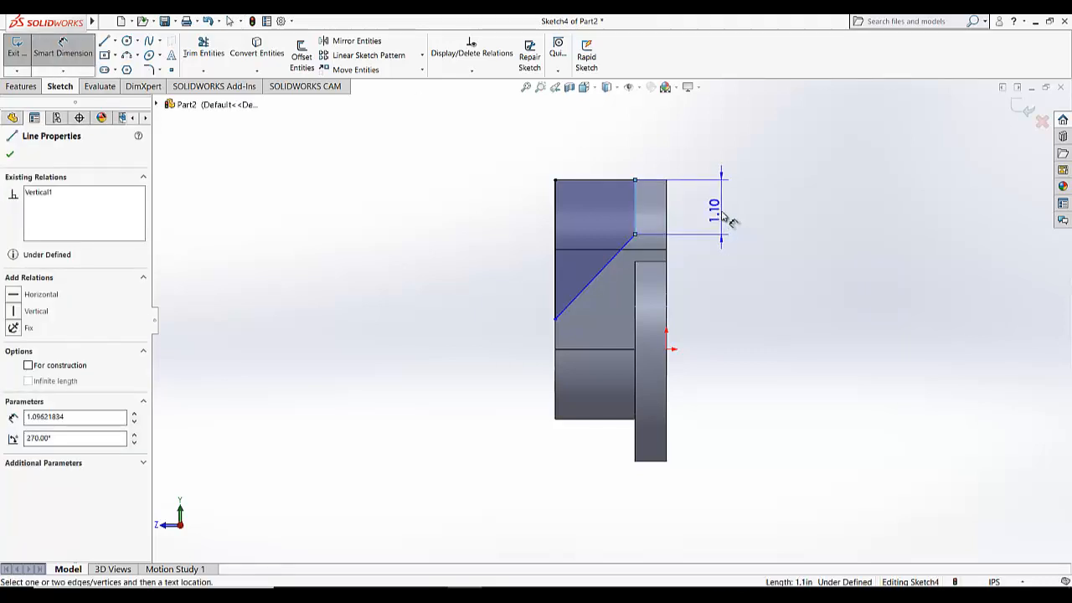
{"action": "left_click", "coordinate": [730, 220]}
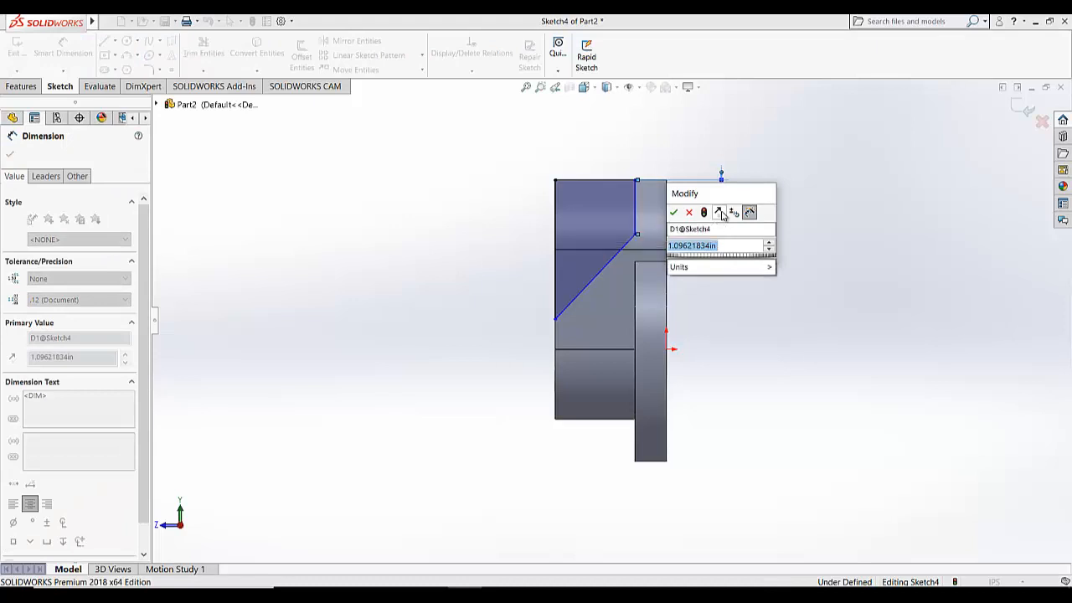
{"action": "type", "text": "1.4"}
{"action": "key", "text": "Return"}
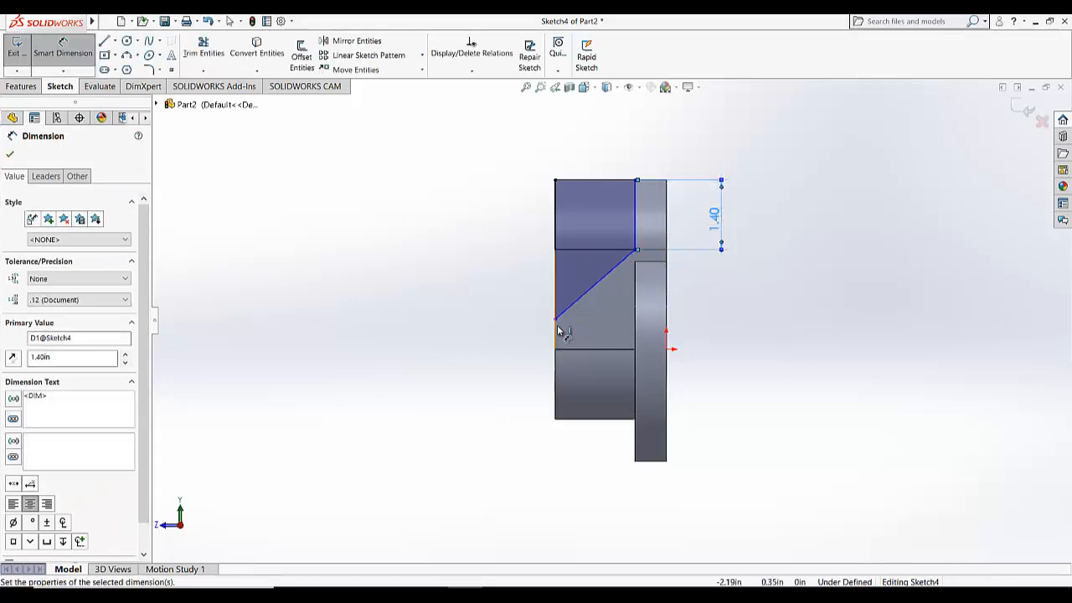
- Dimension the vertical distance between the slanted line's two endpoints to 1.50 in
{"action": "left_click", "coordinate": [556, 319]}
{"action": "left_click", "coordinate": [636, 250]}
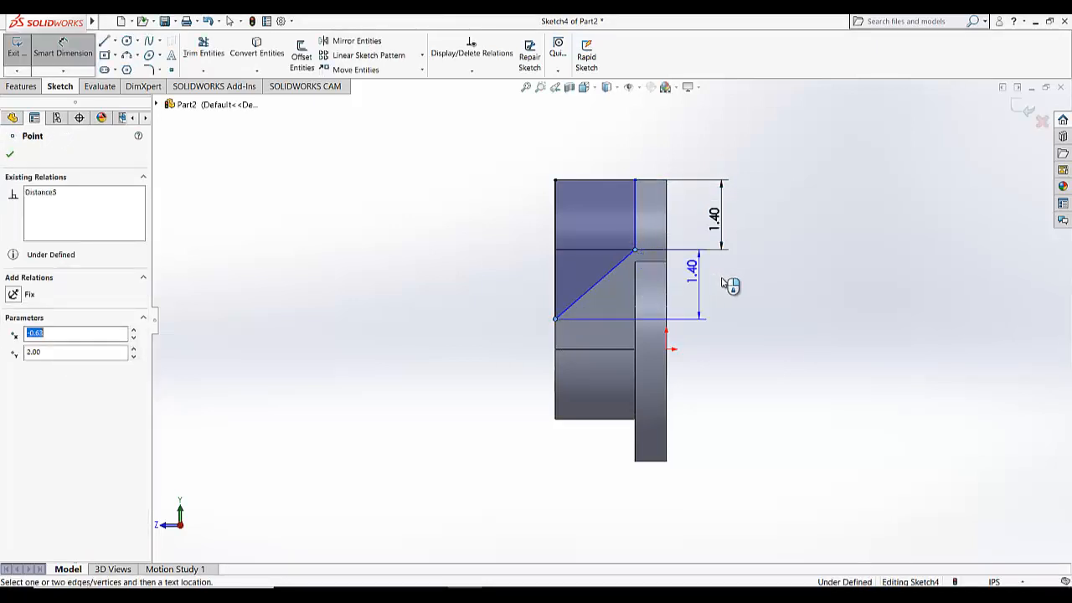
{"action": "left_click", "coordinate": [743, 287]}
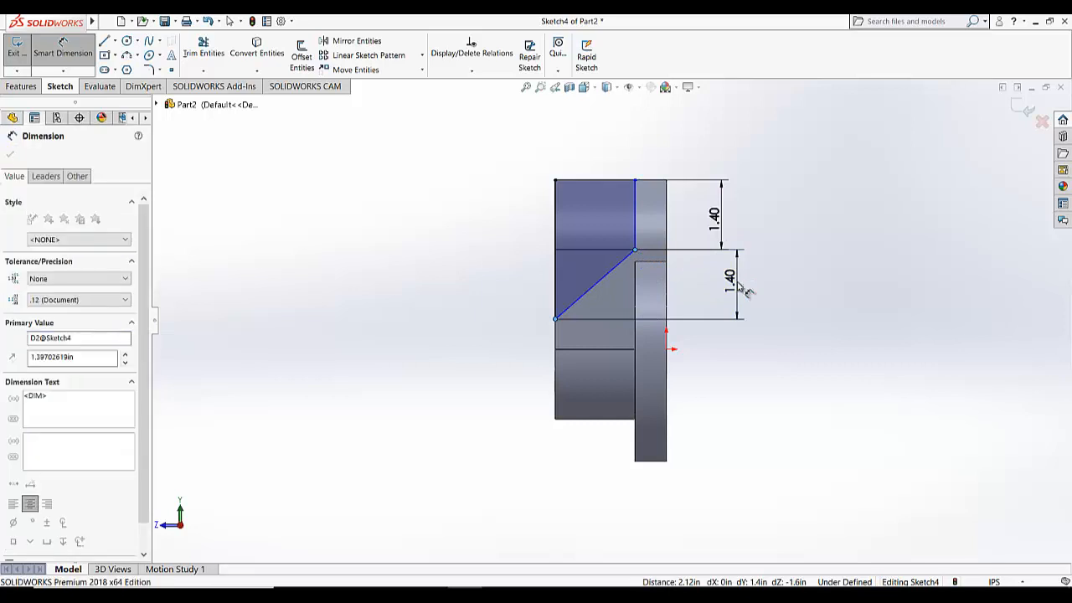
{"action": "type", "text": "1.4"}
{"action": "key", "text": "Return"}
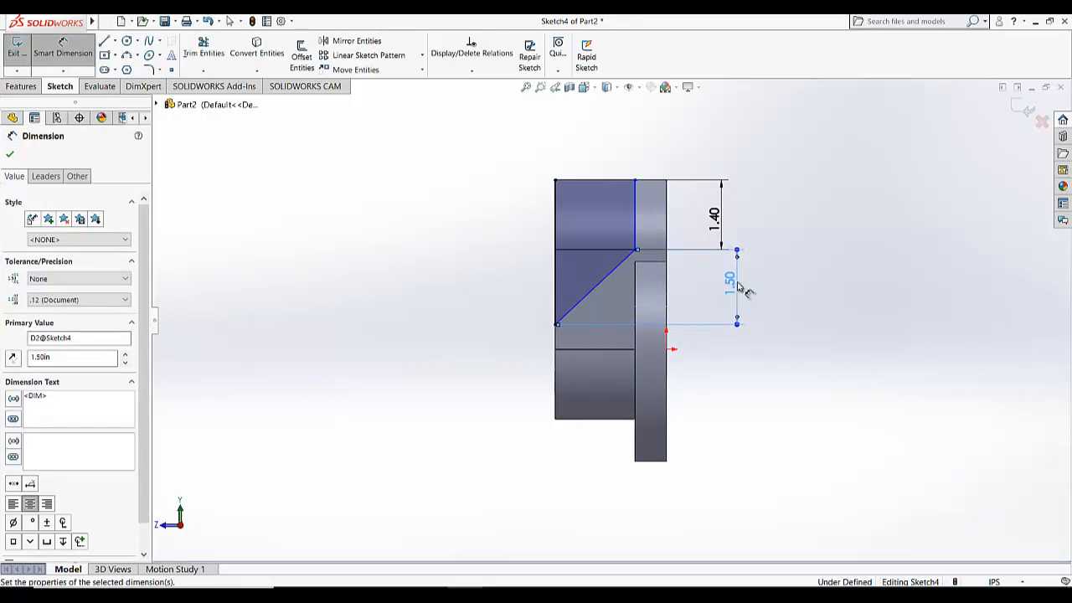
{"action": "left_click", "coordinate": [779, 308]}
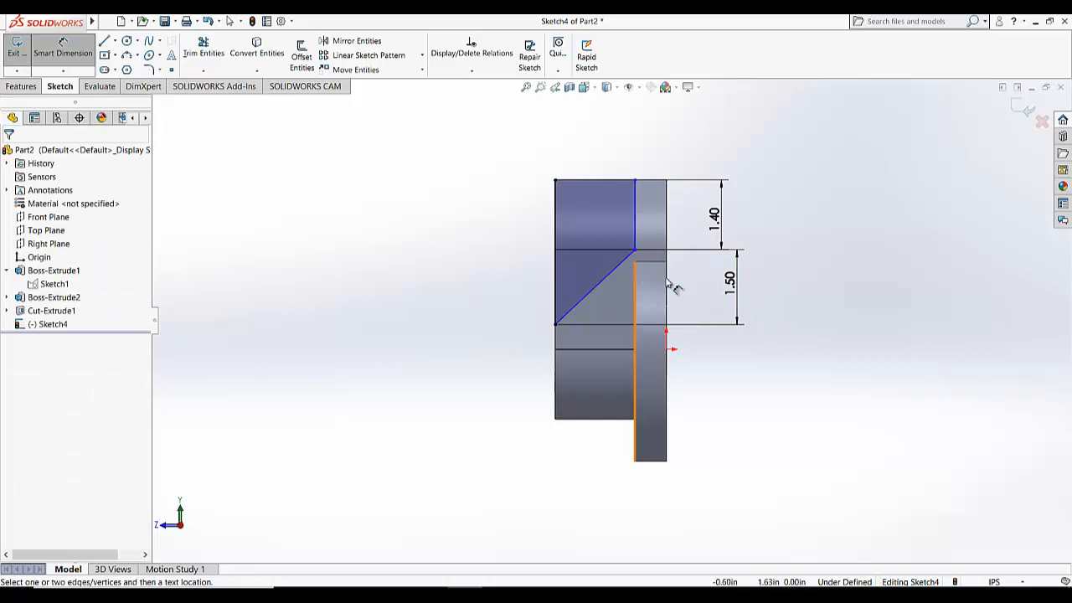
{"action": "key", "text": "Escape"}
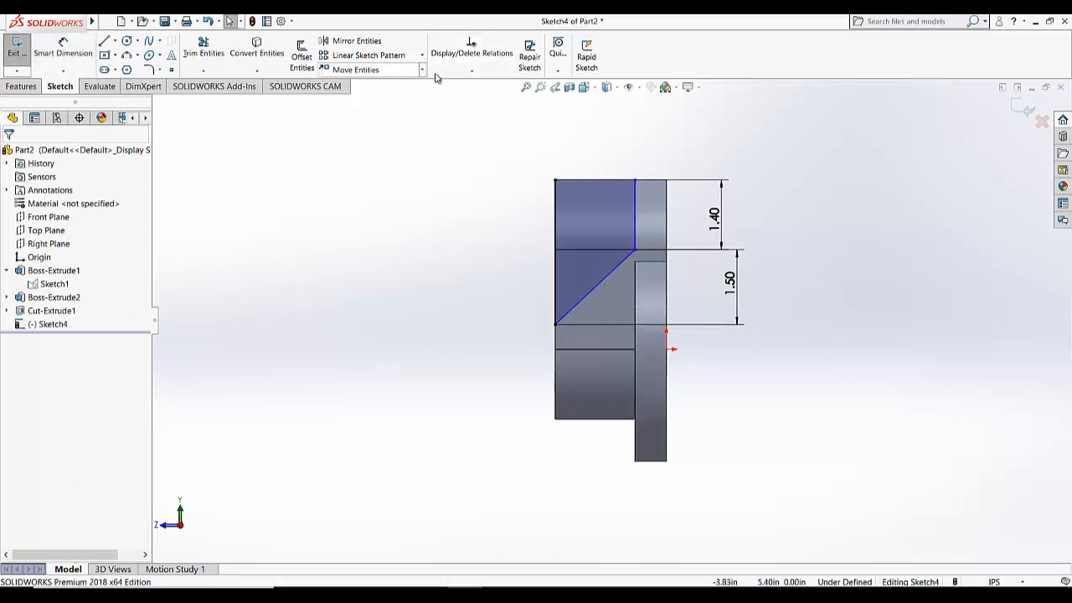
- Add a collinear relation between the profile's short vertical line and the base plate's front face edge
{"action": "left_click", "coordinate": [472, 70]}
{"action": "left_click", "coordinate": [467, 99]}
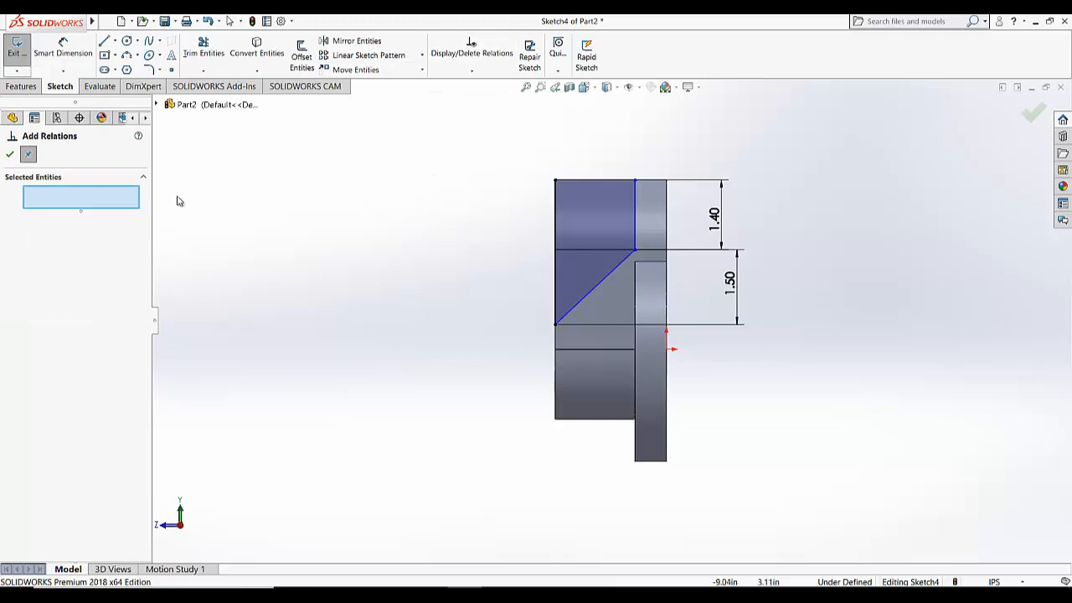
{"action": "left_click", "coordinate": [634, 226]}
{"action": "left_click", "coordinate": [637, 283]}
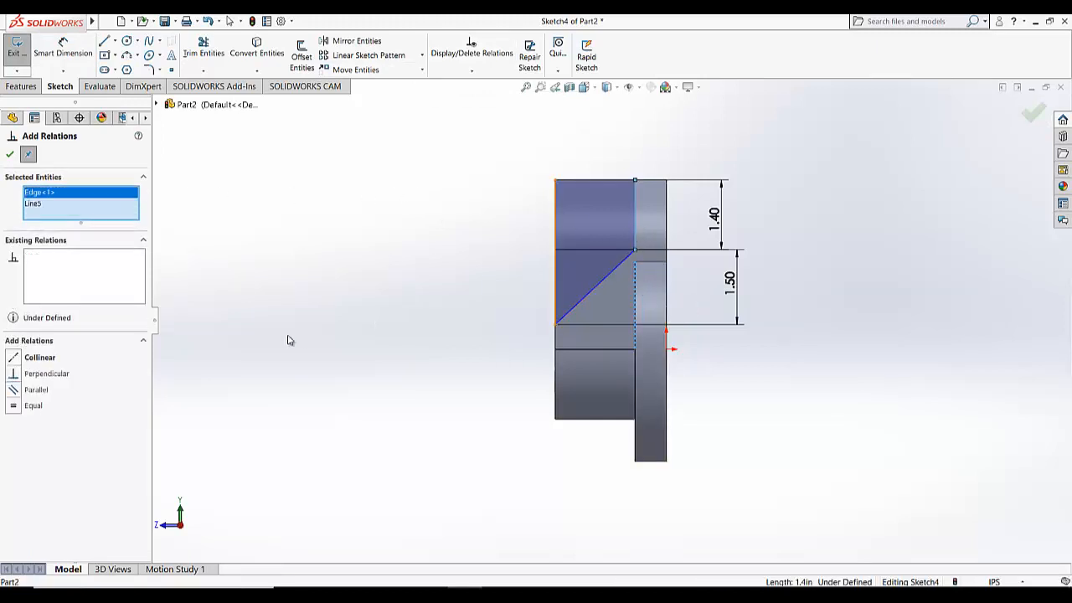
{"action": "left_click", "coordinate": [15, 358]}
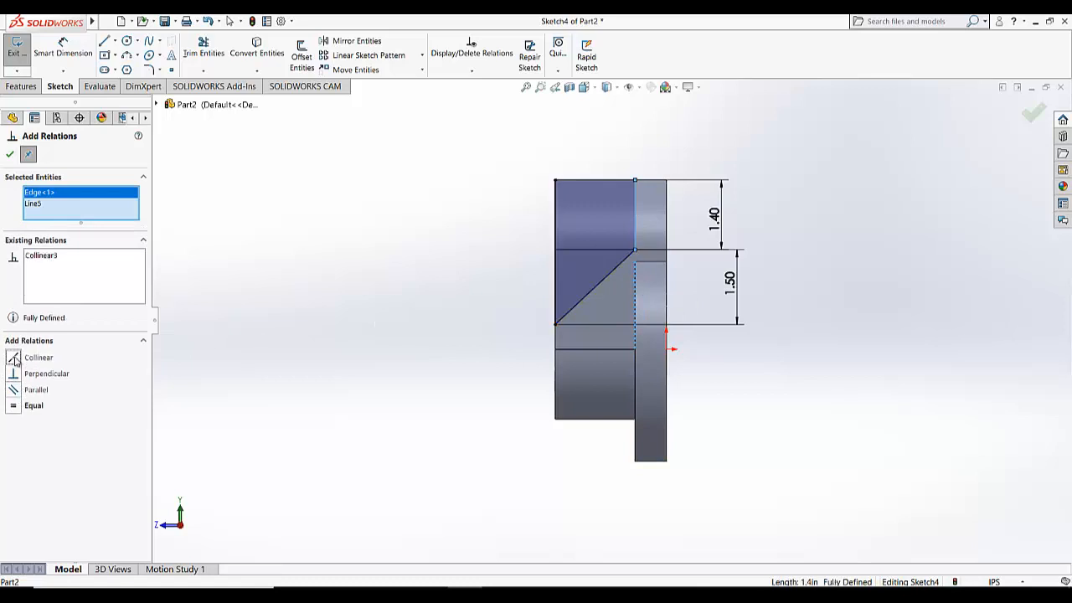
{"action": "left_click", "coordinate": [10, 155]}
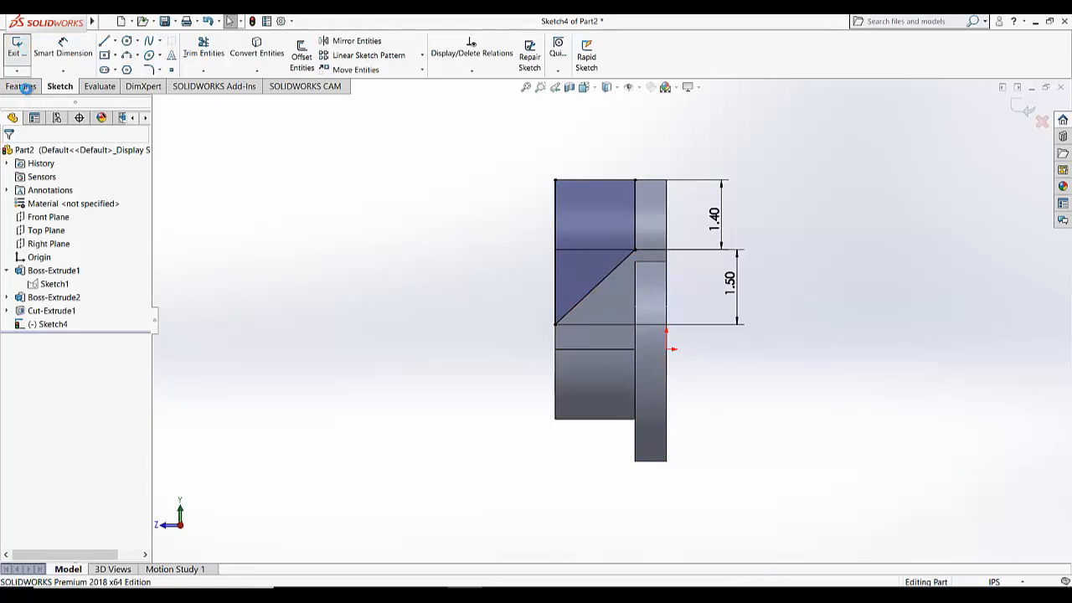
- Exit the sketch and extrude-cut the side profile Through All across the slotted boss
{"action": "left_click", "coordinate": [17, 46]}
{"action": "left_click", "coordinate": [192, 53]}
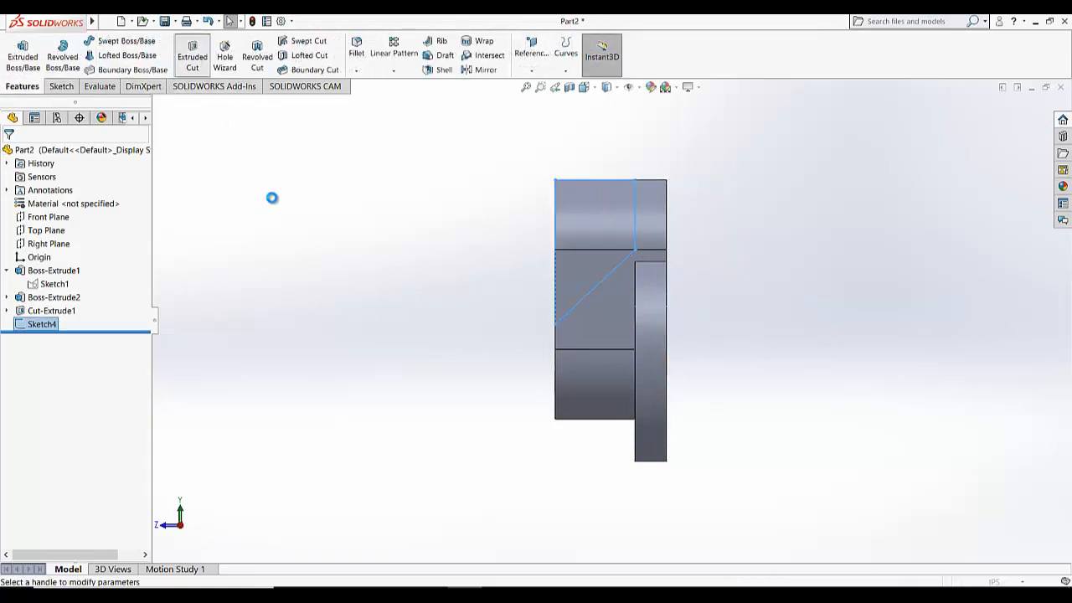
{"action": "left_click", "coordinate": [92, 232]}
{"action": "left_click", "coordinate": [82, 255]}
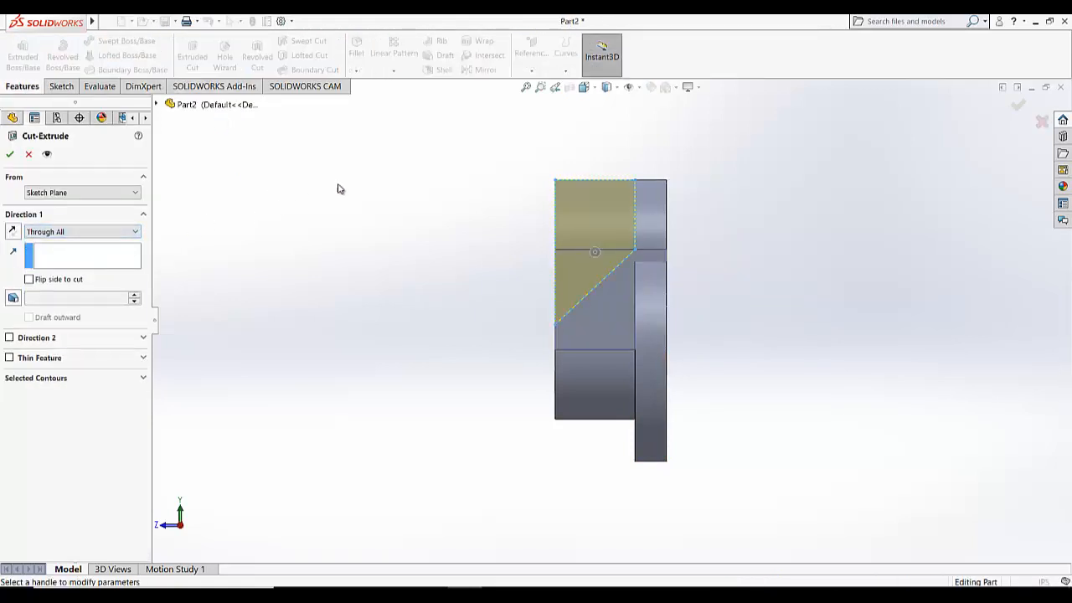
{"action": "middle_click_drag", "start_coordinate": [337, 187], "coordinate": [410, 179]}
{"action": "left_click", "coordinate": [9, 153]}
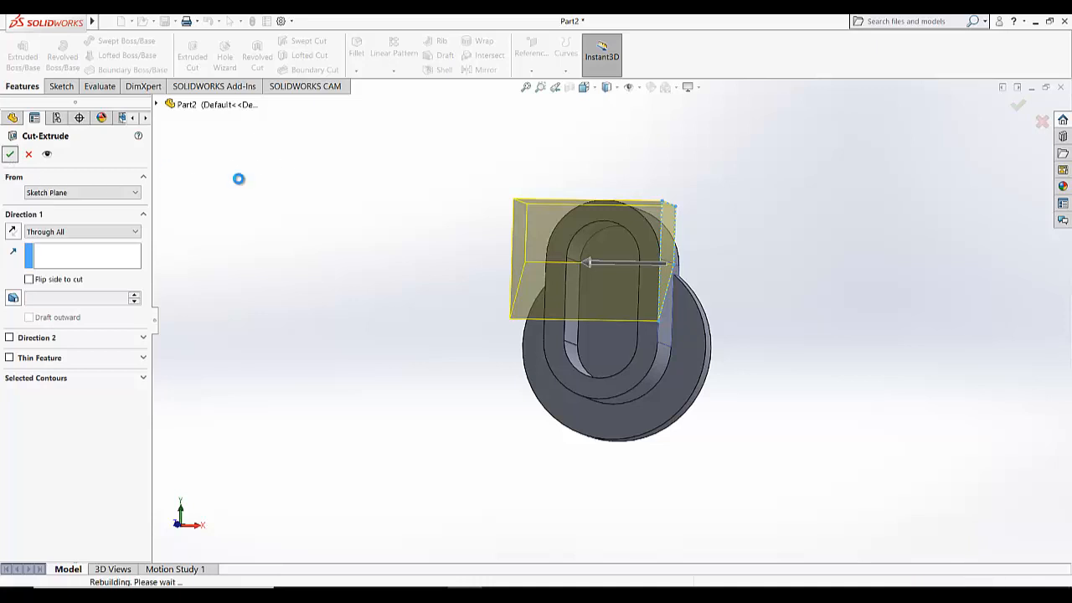
- Start a sketch on the round base plate's front face and view it normal to the sketch
{"action": "middle_click_drag", "start_coordinate": [378, 181], "coordinate": [390, 273]}
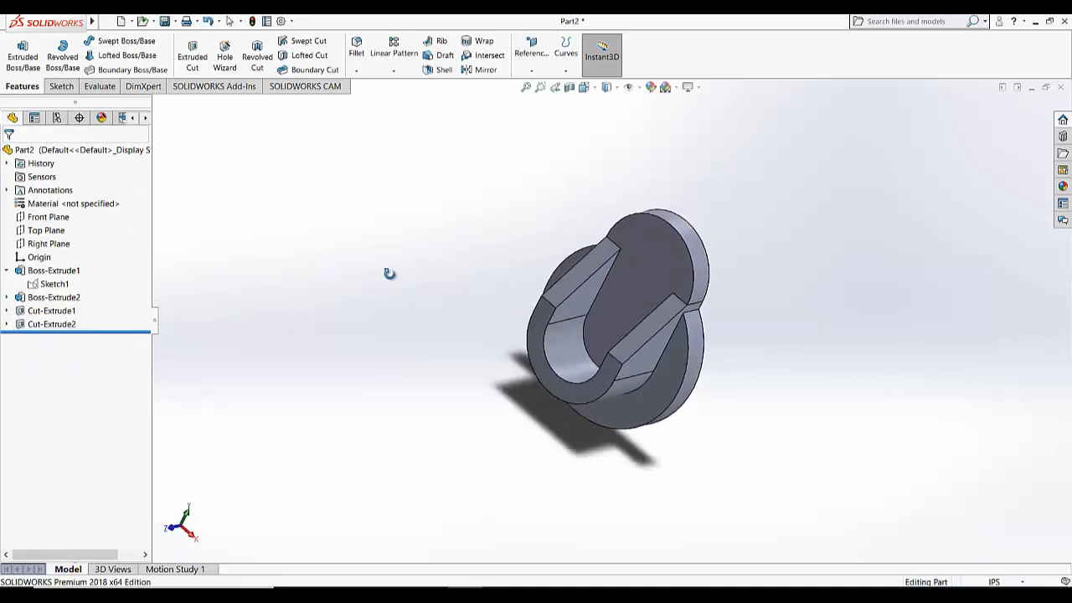
{"action": "left_click", "coordinate": [586, 88]}
{"action": "left_click", "coordinate": [651, 121]}
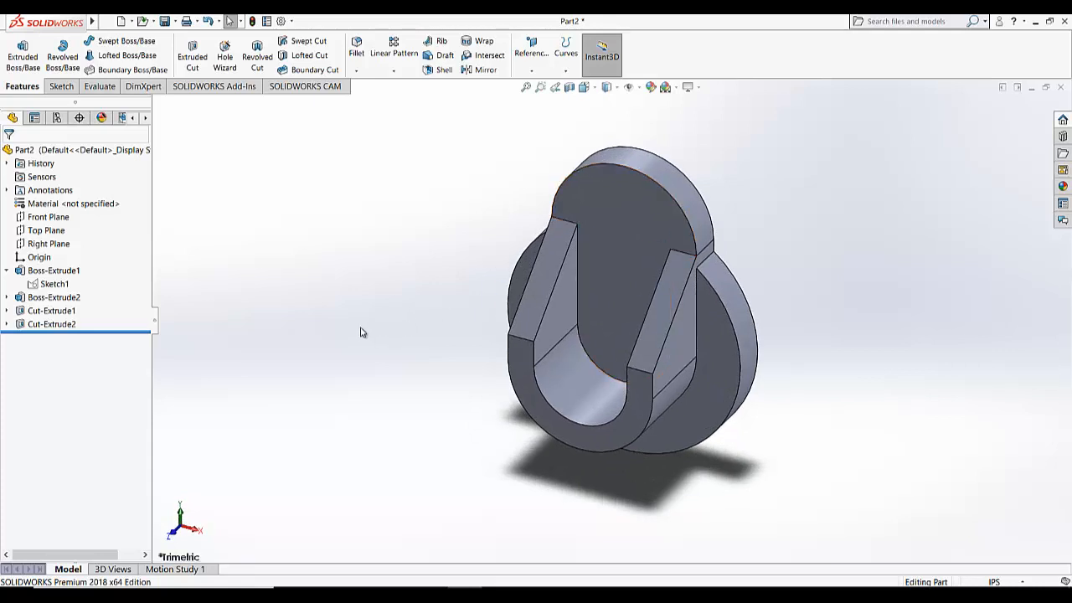
{"action": "left_click", "coordinate": [61, 86]}
{"action": "left_click", "coordinate": [17, 48]}
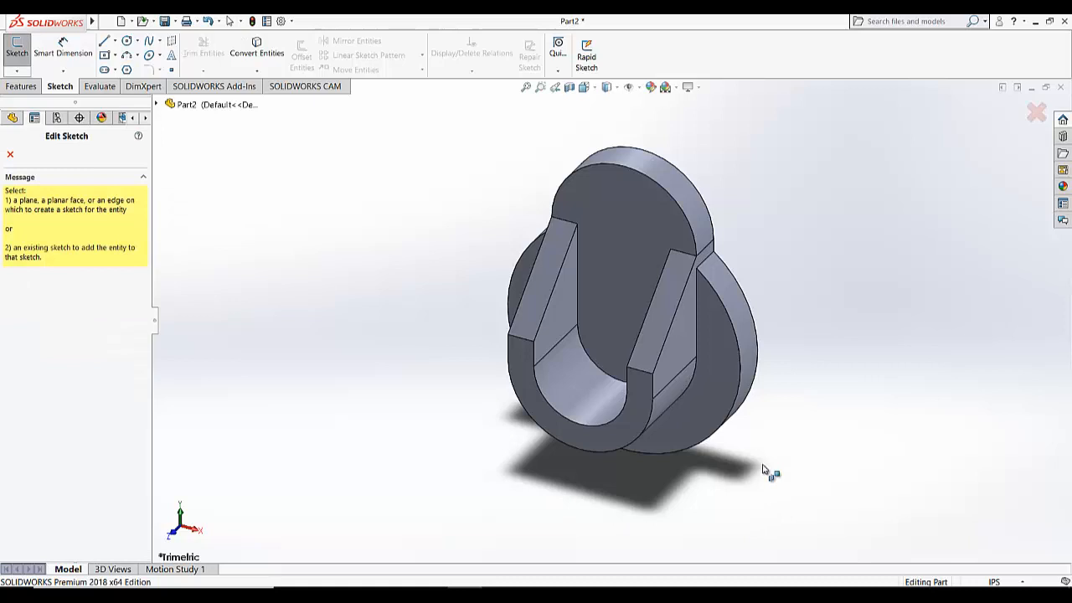
{"action": "left_click", "coordinate": [719, 406]}
{"action": "left_click", "coordinate": [586, 87]}
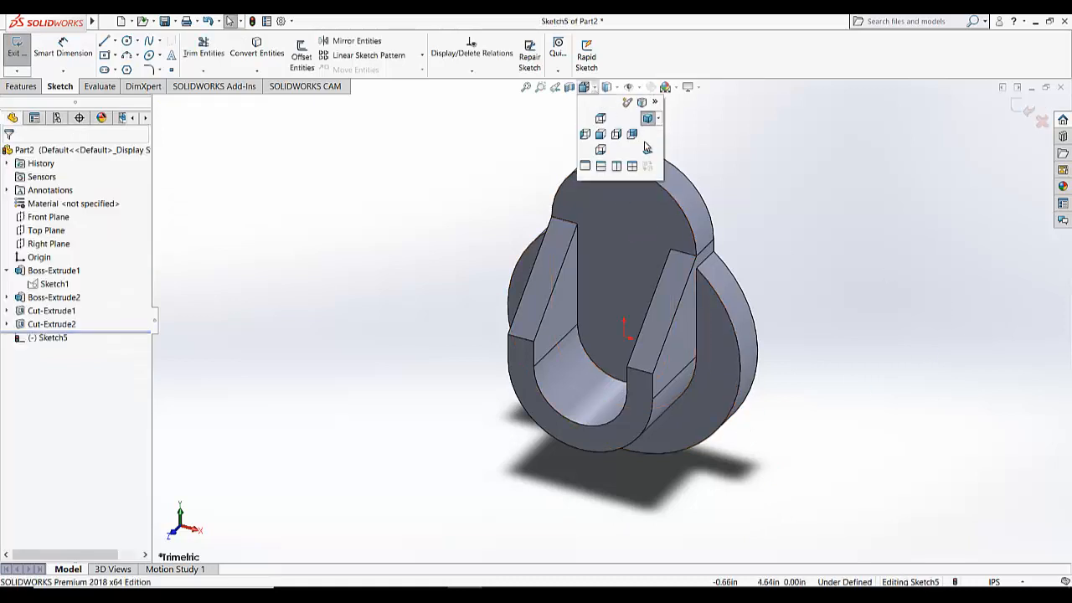
{"action": "left_click", "coordinate": [646, 145]}
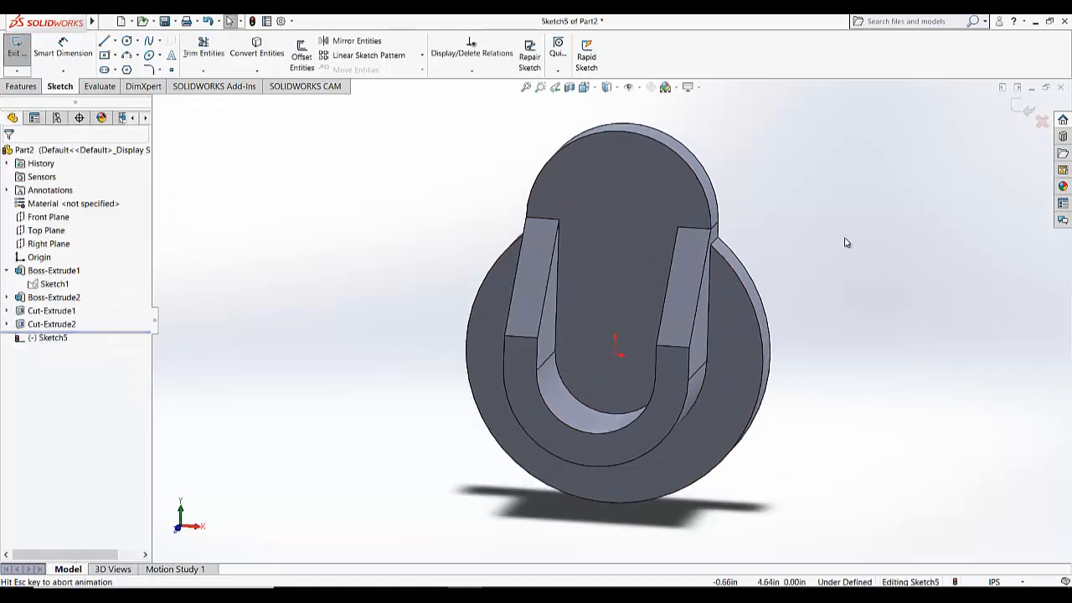
- Draw a circle about 3.69 in in diameter centred on the origin and convert it to construction geometry
{"action": "left_click", "coordinate": [127, 42]}
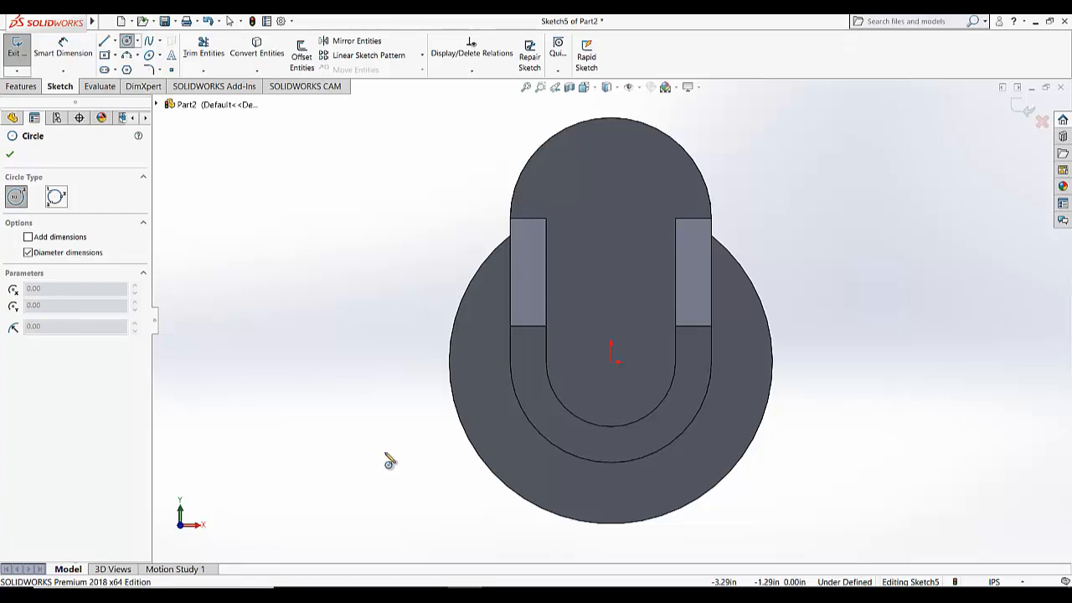
{"action": "mouse_move", "coordinate": [615, 365]}
{"action": "left_mouse_down"}
{"action": "mouse_move", "coordinate": [752, 304]}
{"action": "mouse_move", "coordinate": [737, 305]}
{"action": "left_mouse_up"}
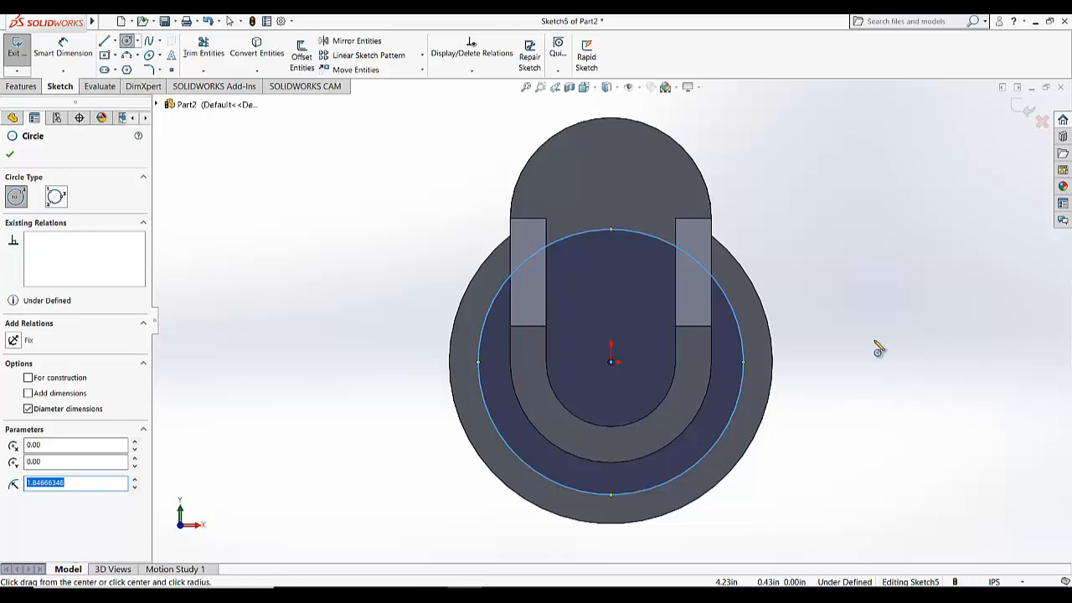
{"action": "left_click", "coordinate": [10, 154]}
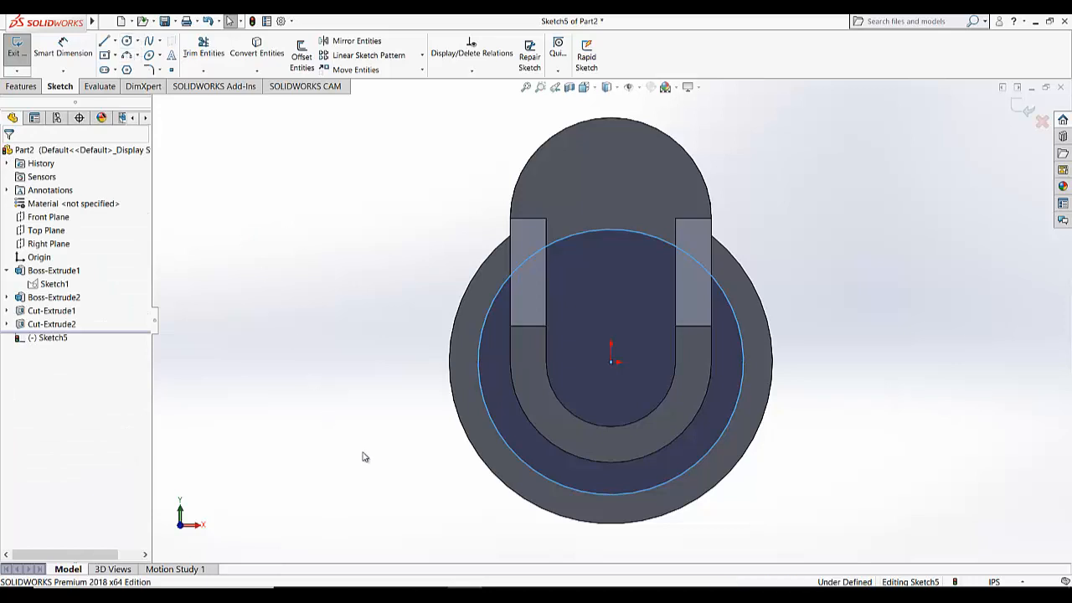
{"action": "left_click", "coordinate": [499, 434]}
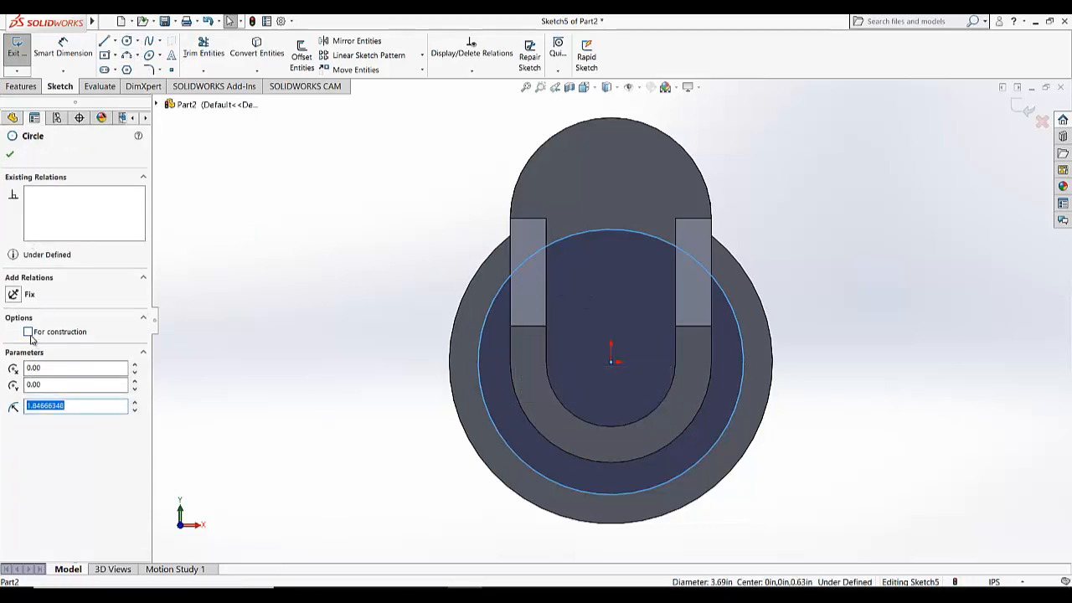
{"action": "key", "text": "Escape"}
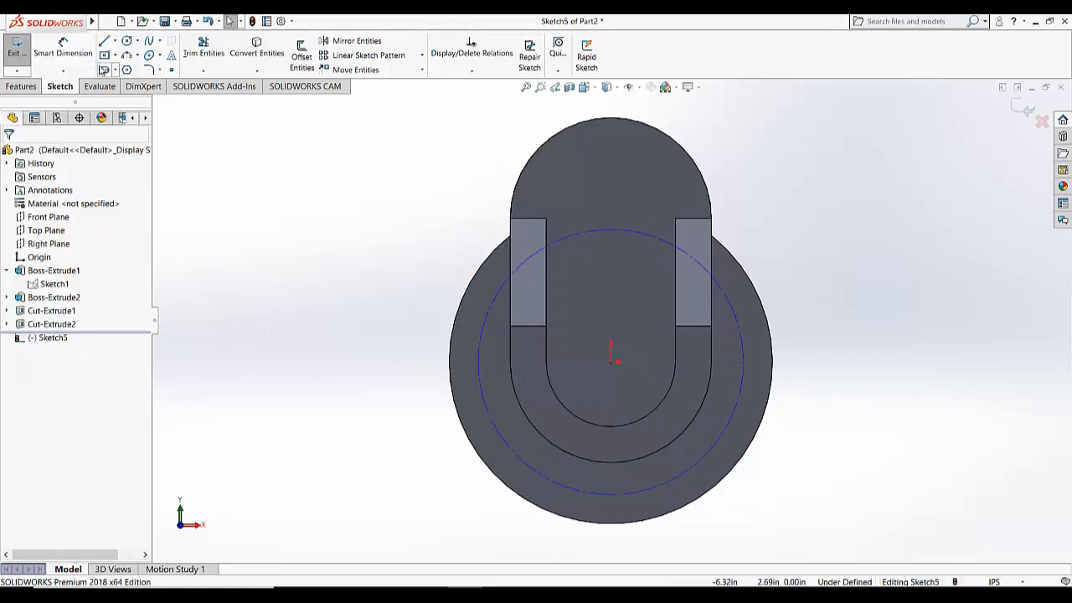
- Dimension the construction circle's diameter as 1.75*2, giving 3.50 in
{"action": "left_click", "coordinate": [101, 69]}
{"action": "left_click", "coordinate": [65, 50]}
{"action": "left_click", "coordinate": [493, 427]}
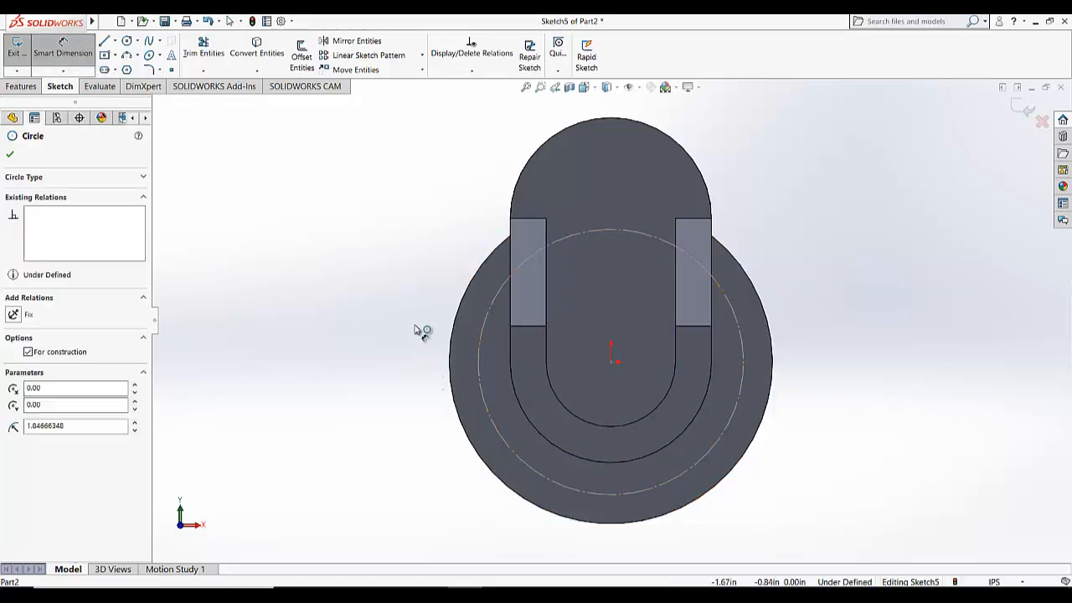
{"action": "left_click", "coordinate": [393, 285]}
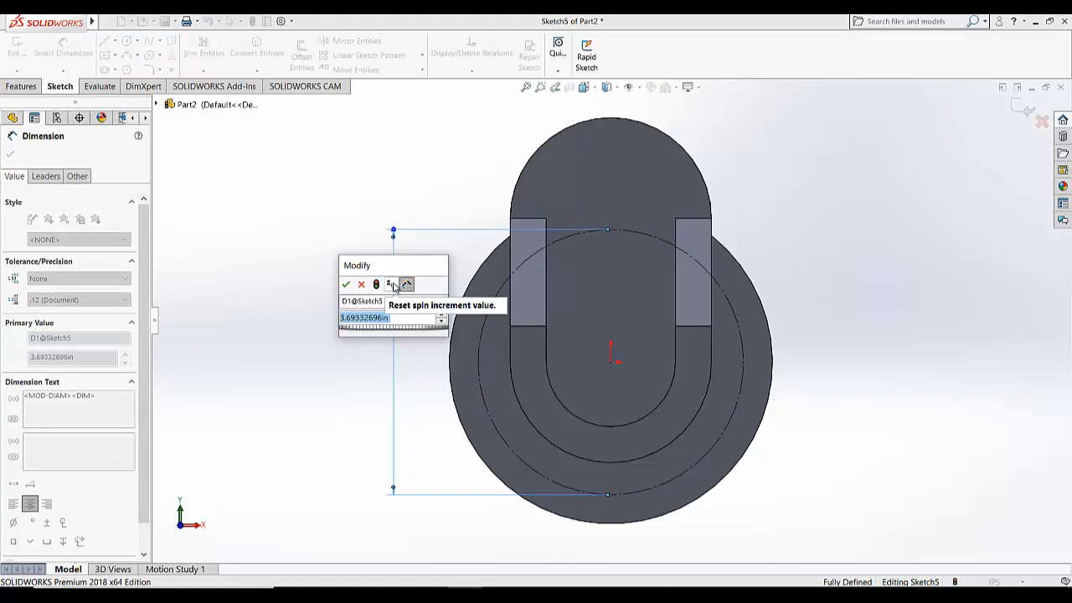
{"action": "type", "text": "1.75"}
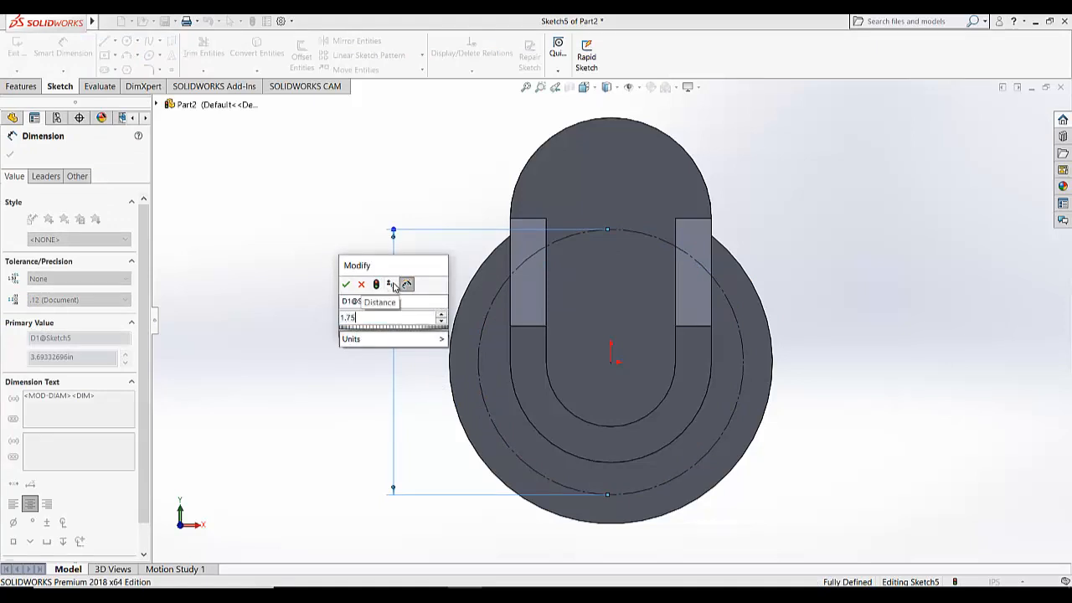
{"action": "type", "text": "*2"}
{"action": "key", "text": "Return"}
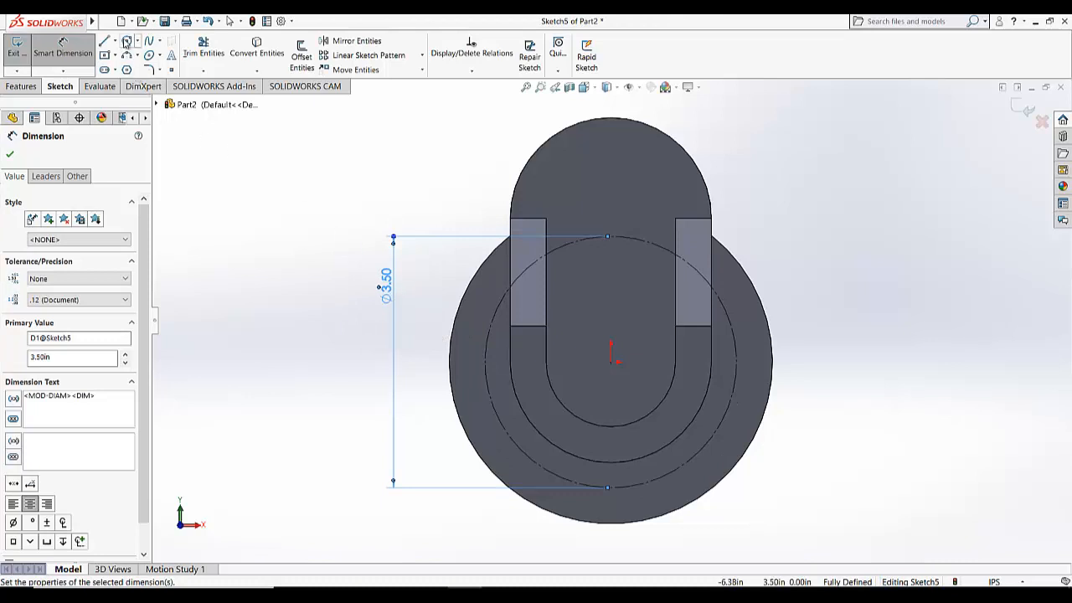
- Draw a circle about 0.65 in in diameter centred on the construction circle, near its lowest point
{"action": "left_click", "coordinate": [126, 42]}
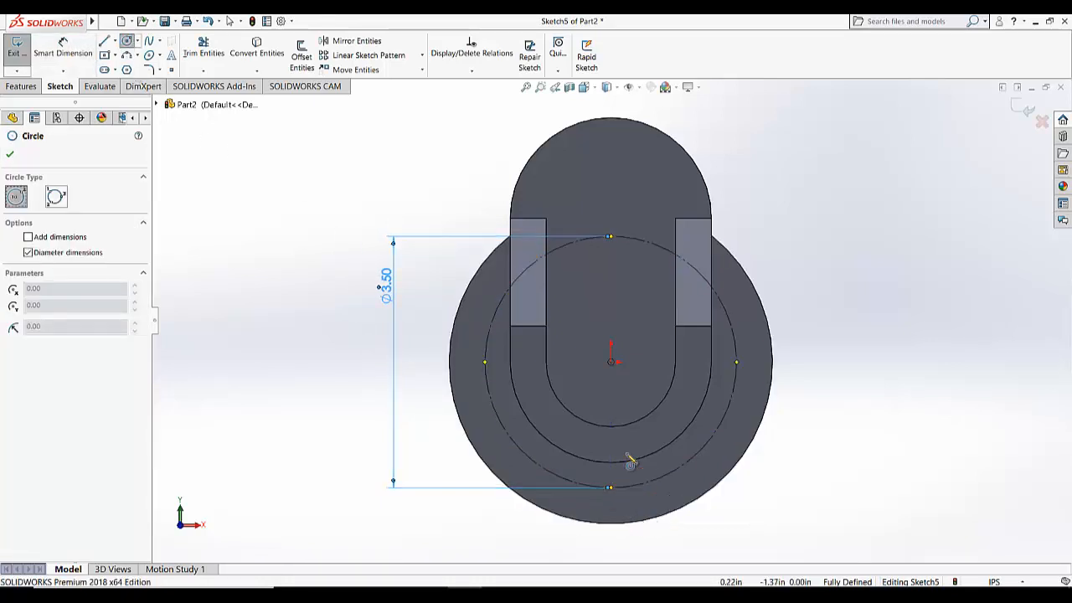
{"action": "left_click", "coordinate": [630, 486]}
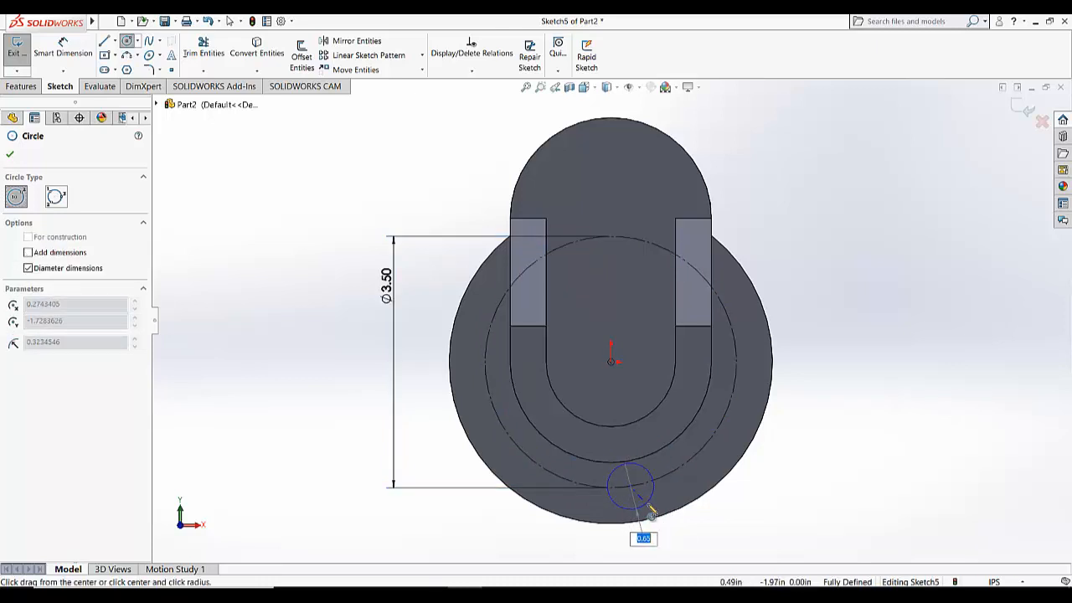
{"action": "left_click", "coordinate": [630, 508]}
- Dimension the small circle's diameter as 0.36 in
{"action": "left_click", "coordinate": [61, 56]}
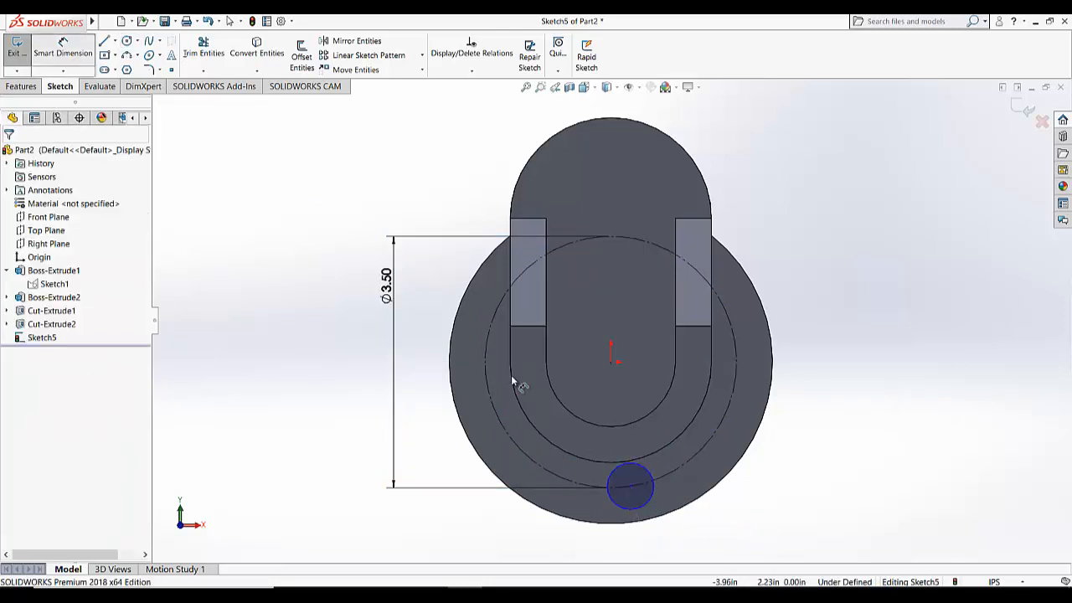
{"action": "left_click", "coordinate": [646, 504]}
{"action": "left_click", "coordinate": [708, 529]}
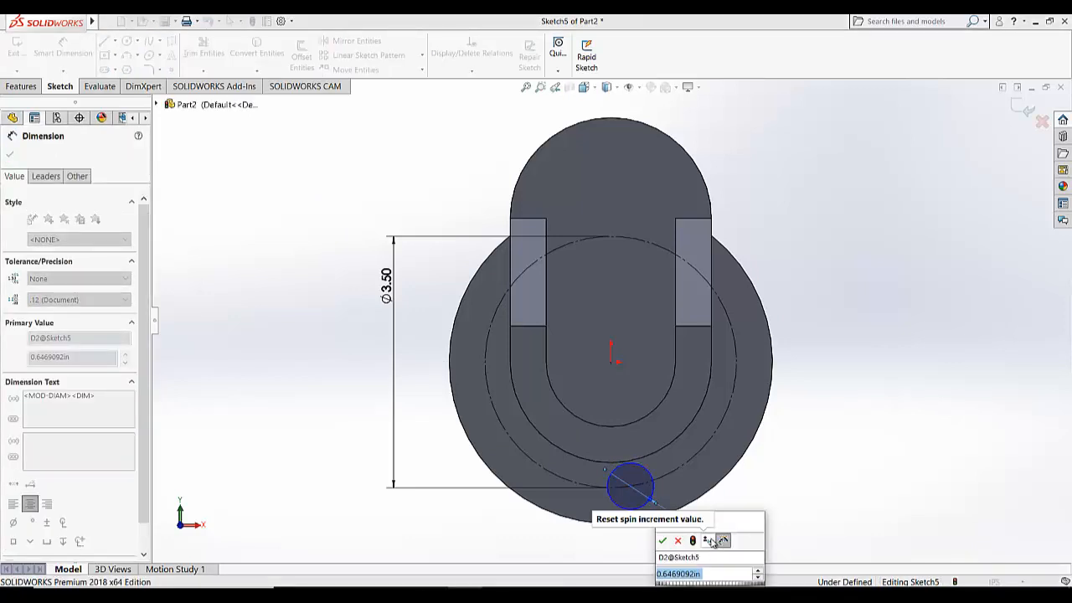
{"action": "type", "text": ".36"}
{"action": "key", "text": "Return"}
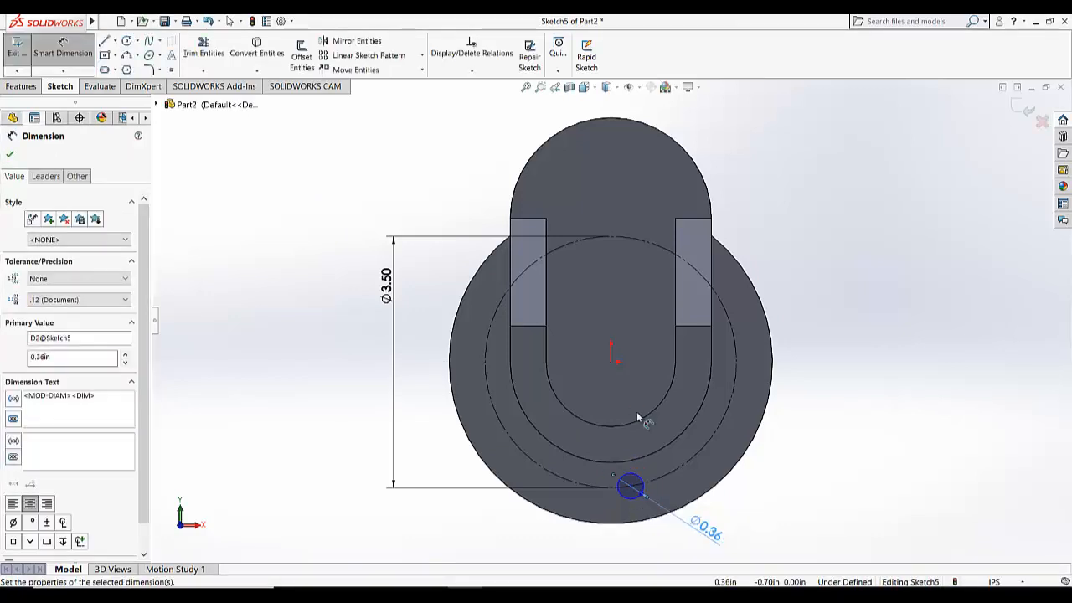
- Add a vertical relation between the origin and the small circle's centre
{"action": "scroll", "coordinate": [683, 524], "scroll_direction": "down", "scroll_amount": 4}
{"action": "scroll", "coordinate": [636, 460], "scroll_direction": "up", "scroll_amount": 3}
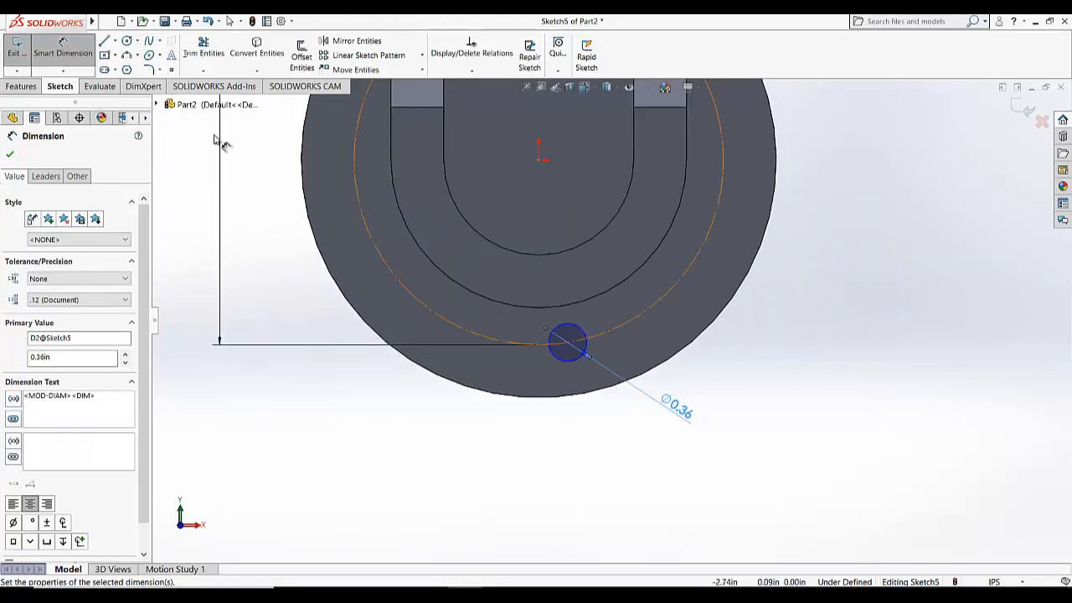
{"action": "left_click", "coordinate": [67, 57]}
{"action": "left_click", "coordinate": [472, 70]}
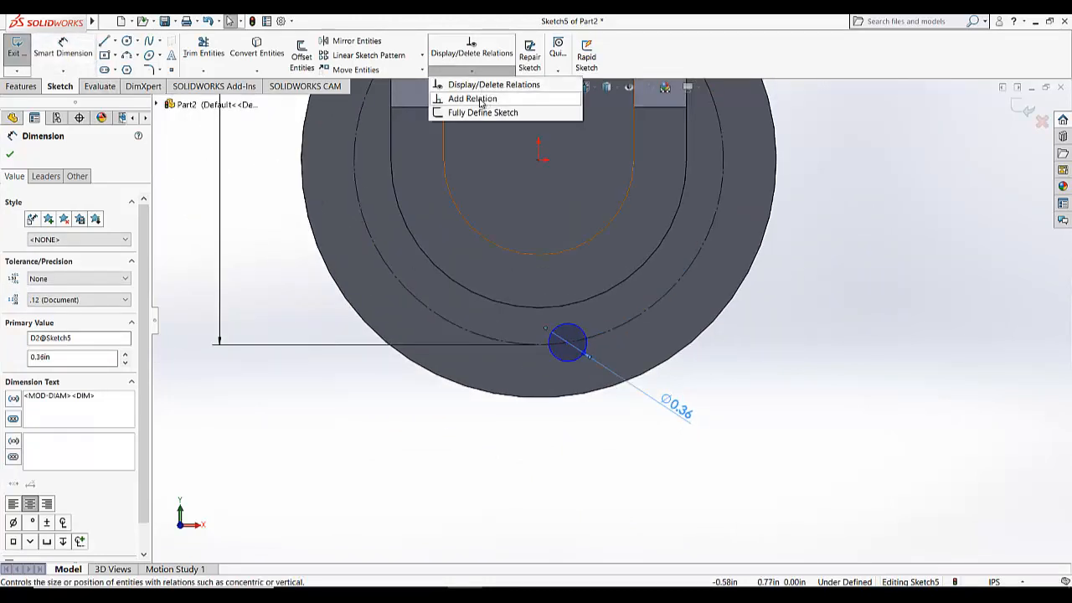
{"action": "left_click", "coordinate": [482, 98]}
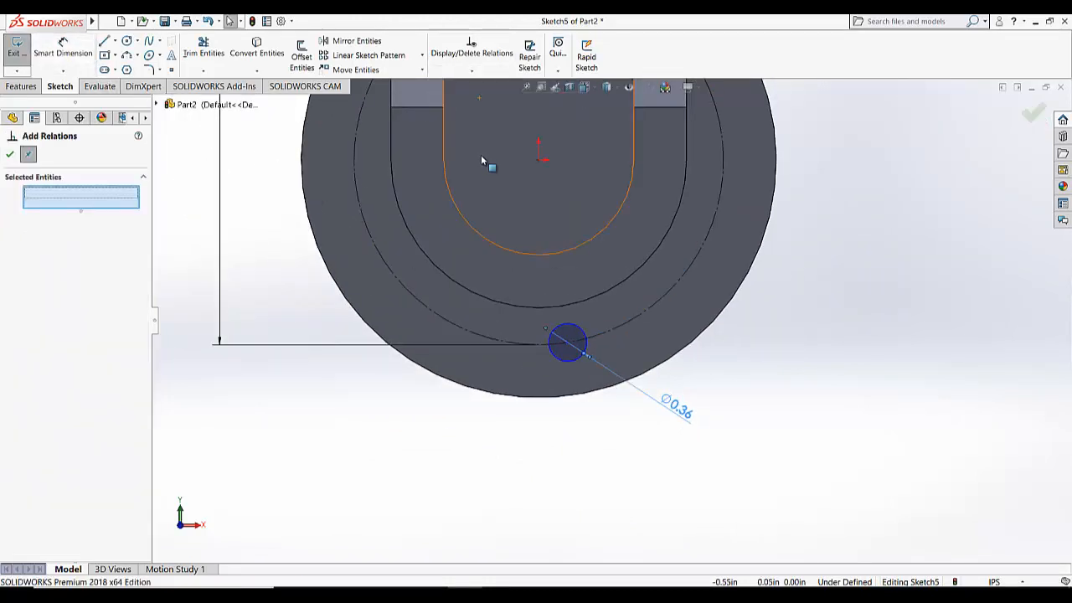
{"action": "left_click", "coordinate": [539, 159]}
{"action": "left_click", "coordinate": [567, 341]}
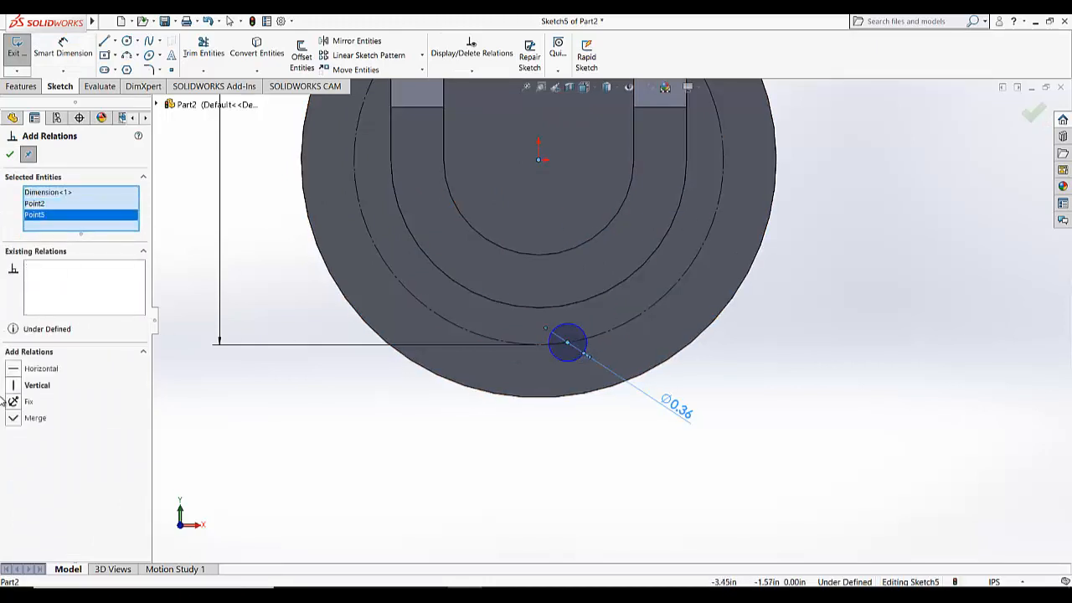
{"action": "left_click", "coordinate": [14, 385]}
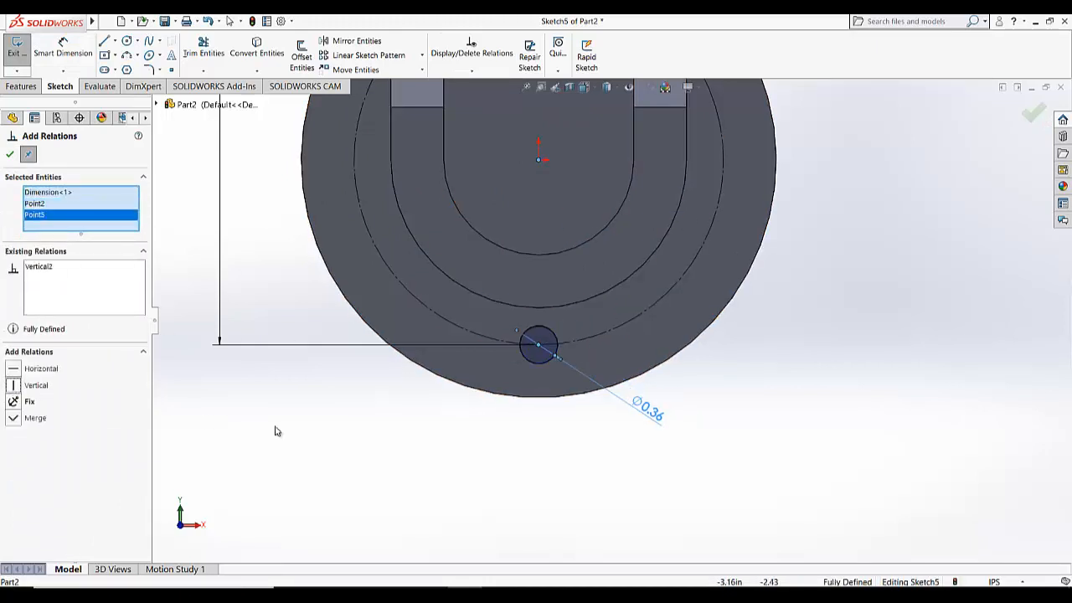
{"action": "left_click", "coordinate": [10, 153]}
- Exit the sketch and extrude-cut the small circle Through All to make the flange hole
{"action": "scroll", "coordinate": [481, 471], "scroll_direction": "down", "scroll_amount": 3}
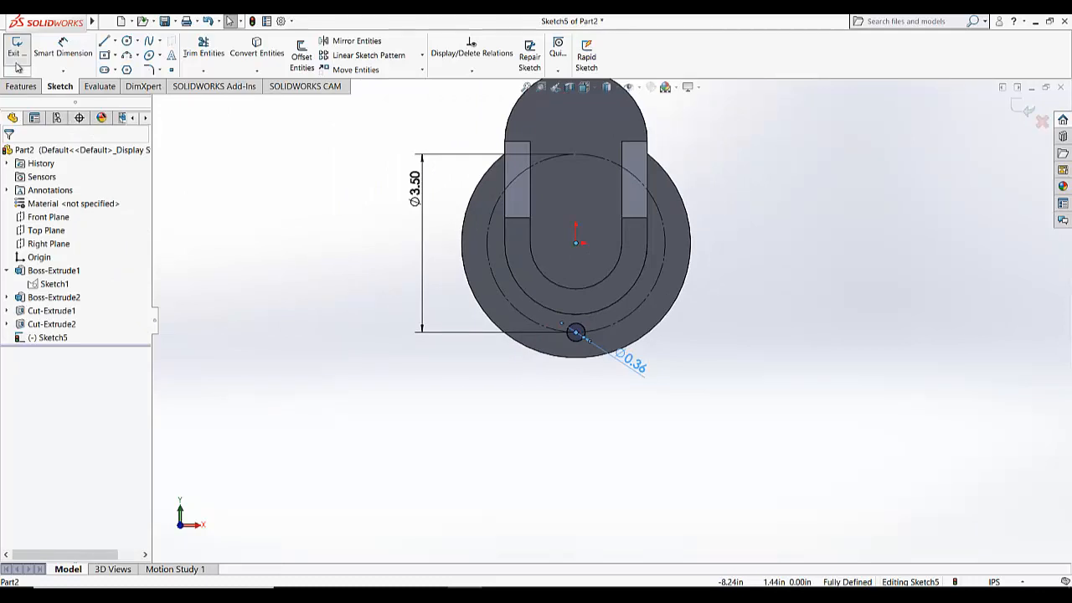
{"action": "left_click", "coordinate": [17, 60]}
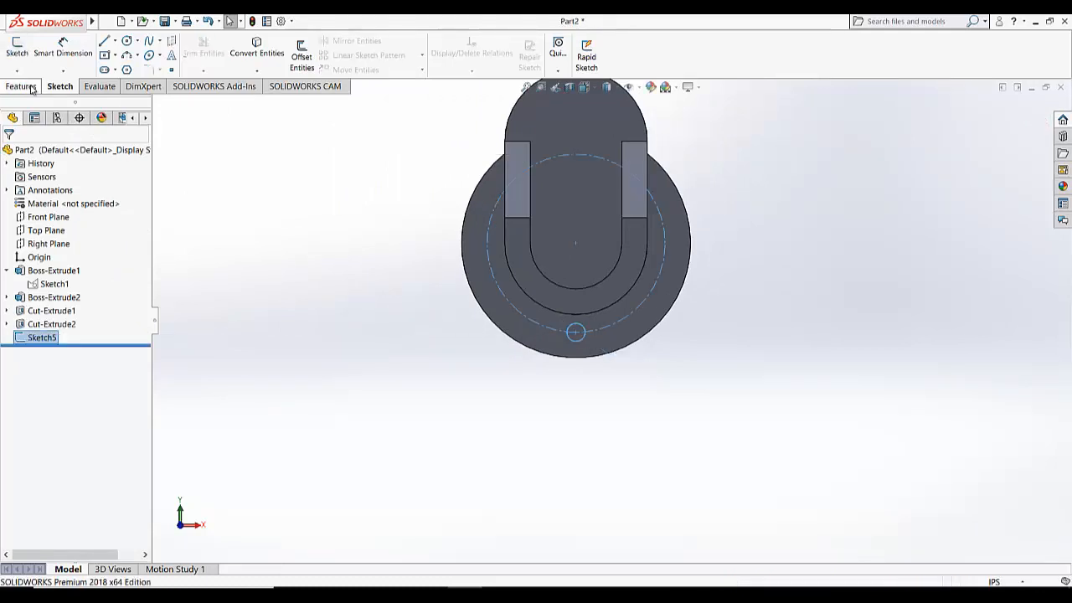
{"action": "left_click", "coordinate": [21, 86]}
{"action": "left_click", "coordinate": [193, 57]}
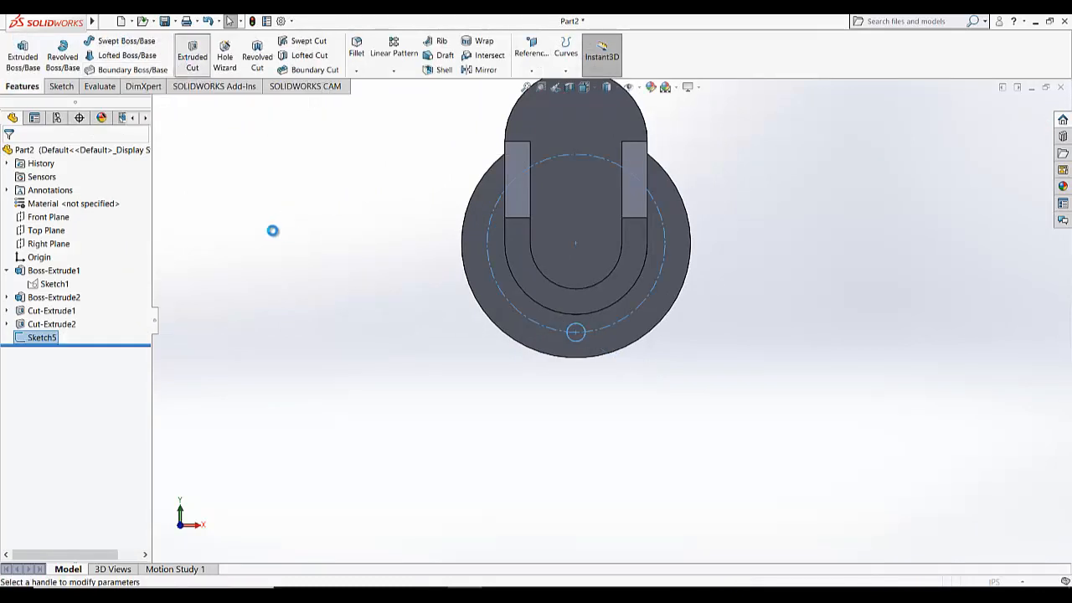
{"action": "left_click", "coordinate": [57, 233]}
{"action": "left_click", "coordinate": [57, 245]}
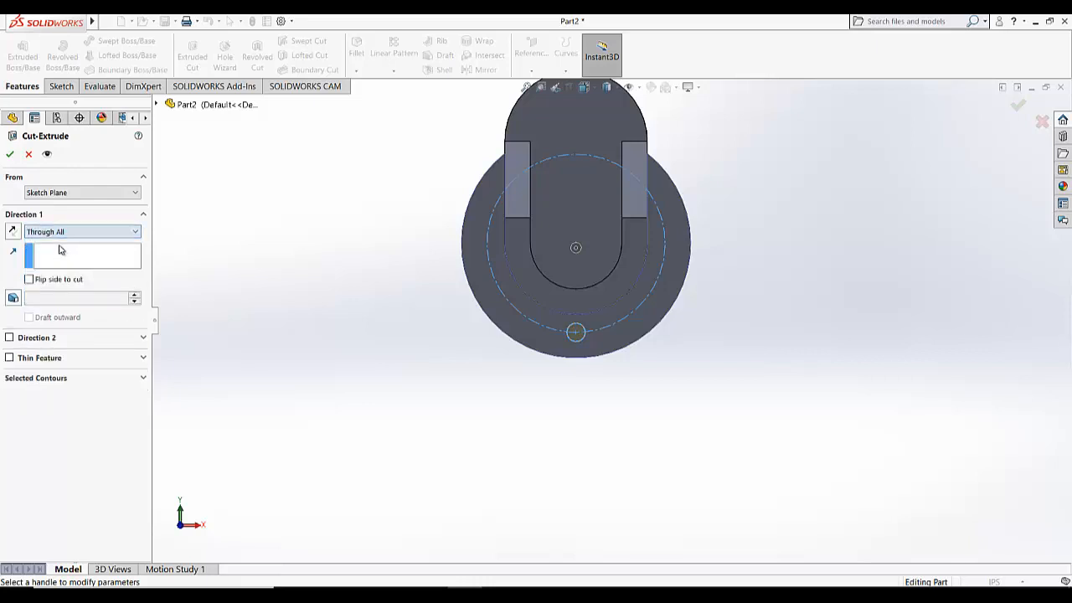
{"action": "left_click", "coordinate": [11, 155]}
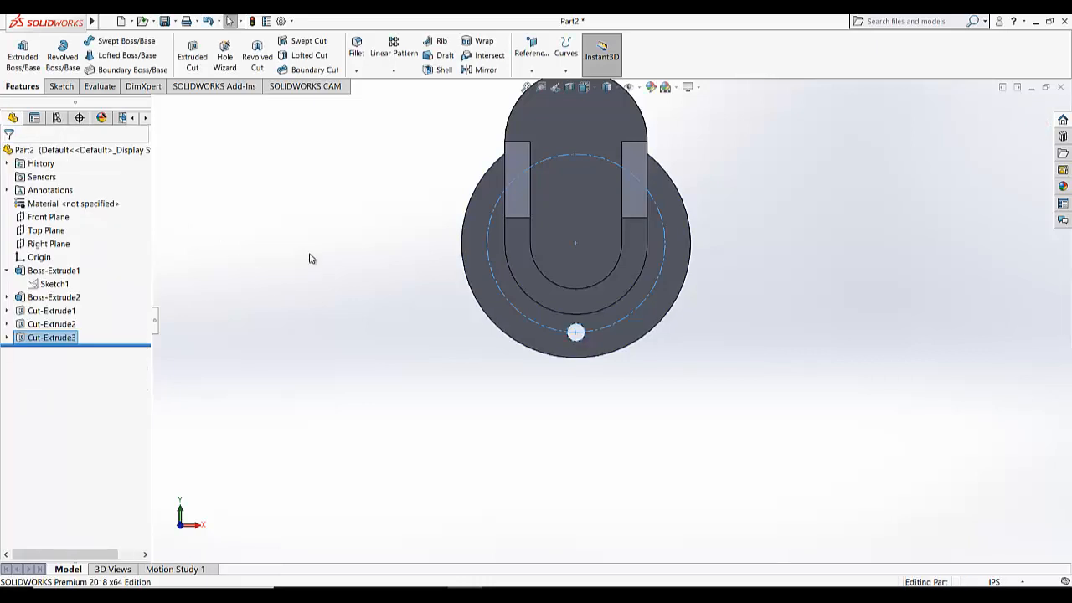
- Set up a circular pattern of the flange hole cut, using the boss's inner arc edge as the pattern axis
{"action": "left_click", "coordinate": [400, 70]}
{"action": "left_click", "coordinate": [403, 101]}
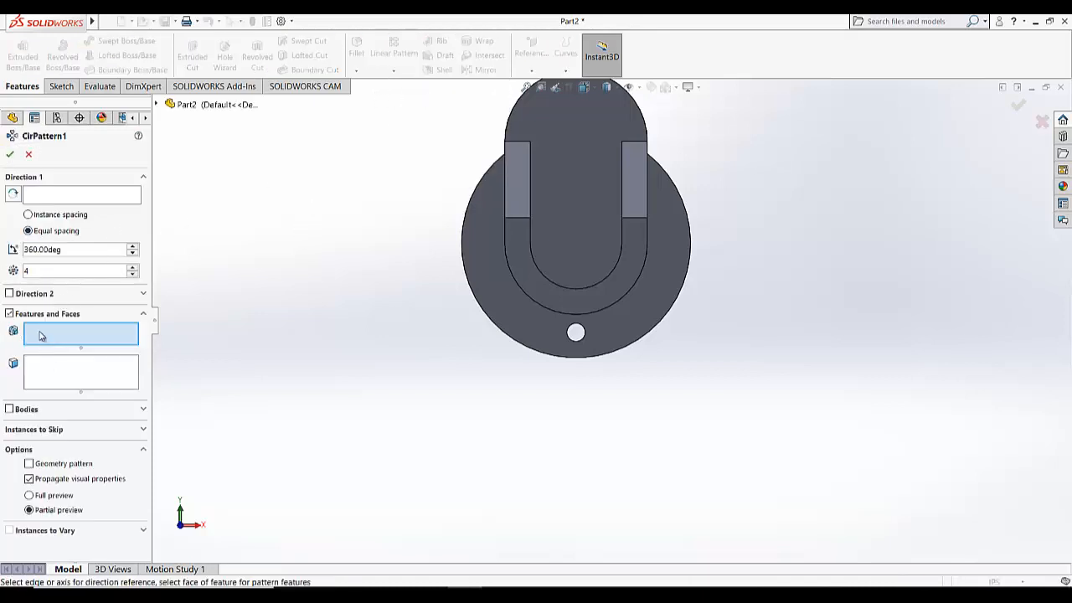
{"action": "left_click", "coordinate": [157, 104]}
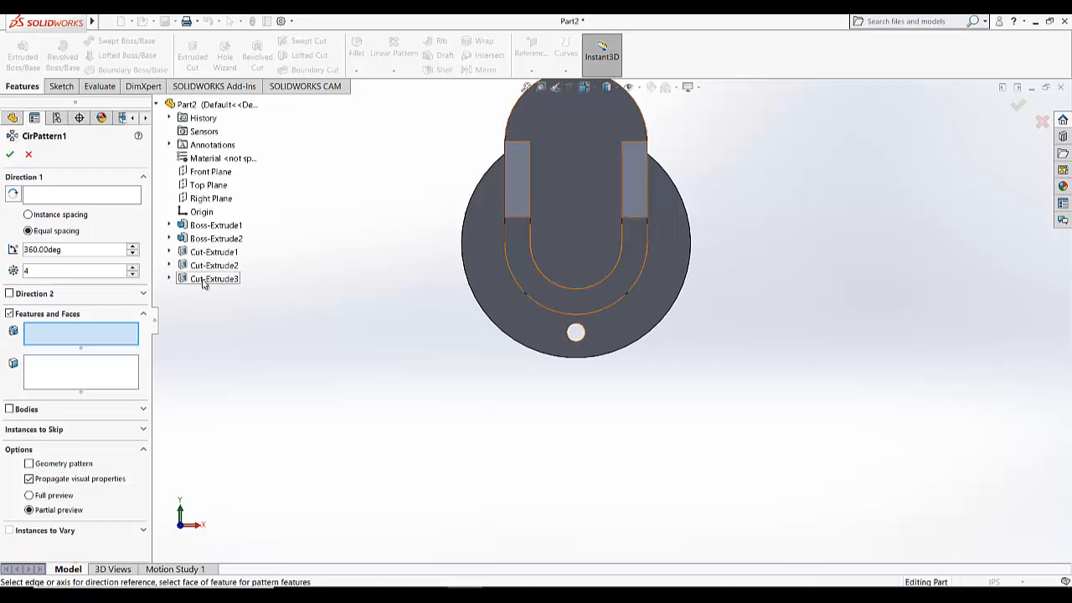
{"action": "left_click", "coordinate": [208, 285]}
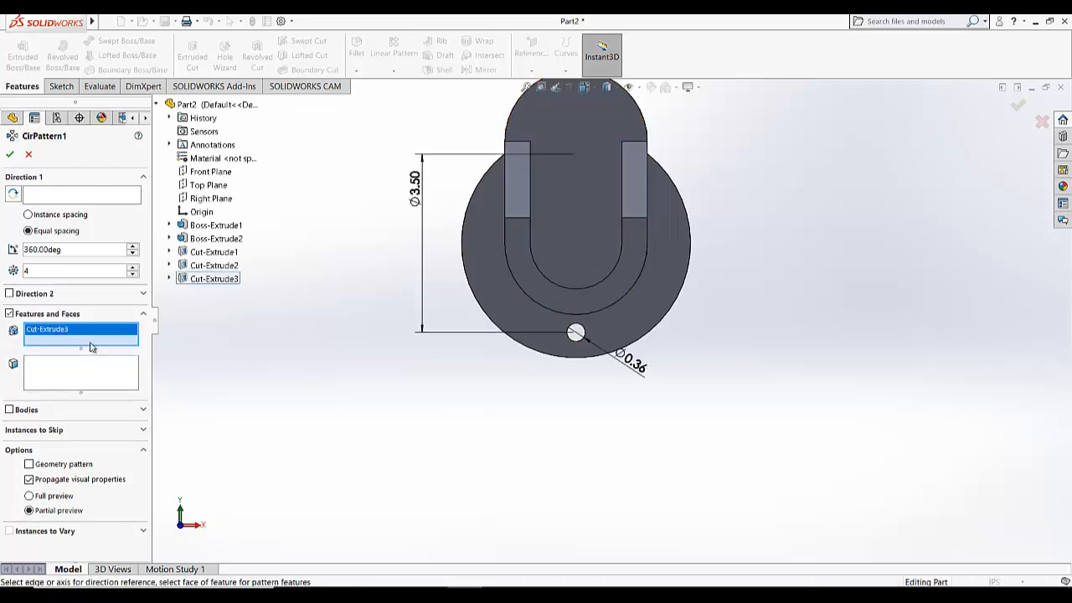
{"action": "left_click", "coordinate": [55, 194]}
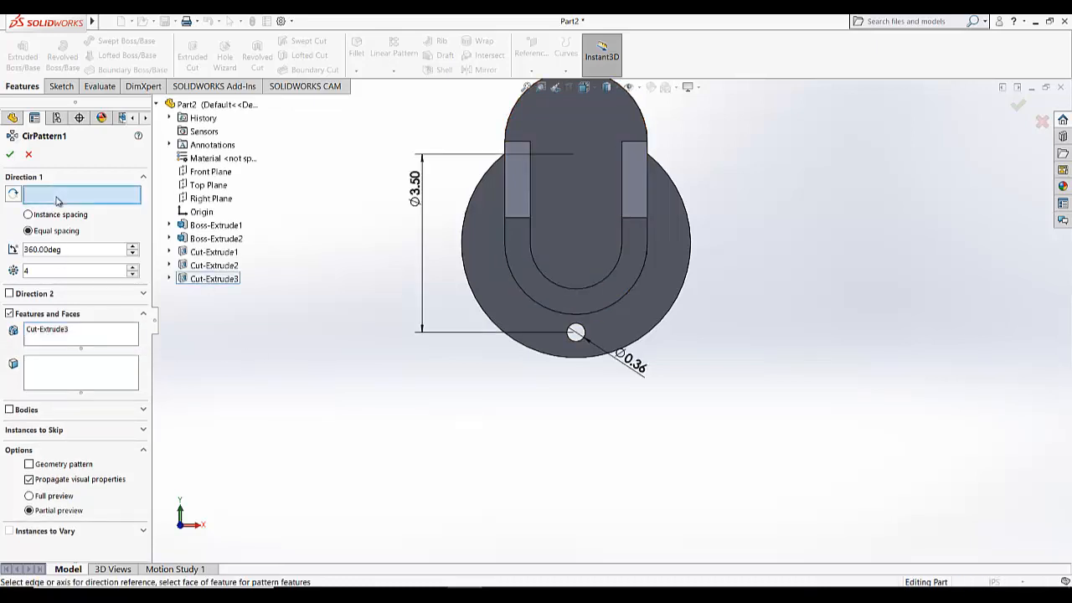
{"action": "left_click", "coordinate": [552, 284]}
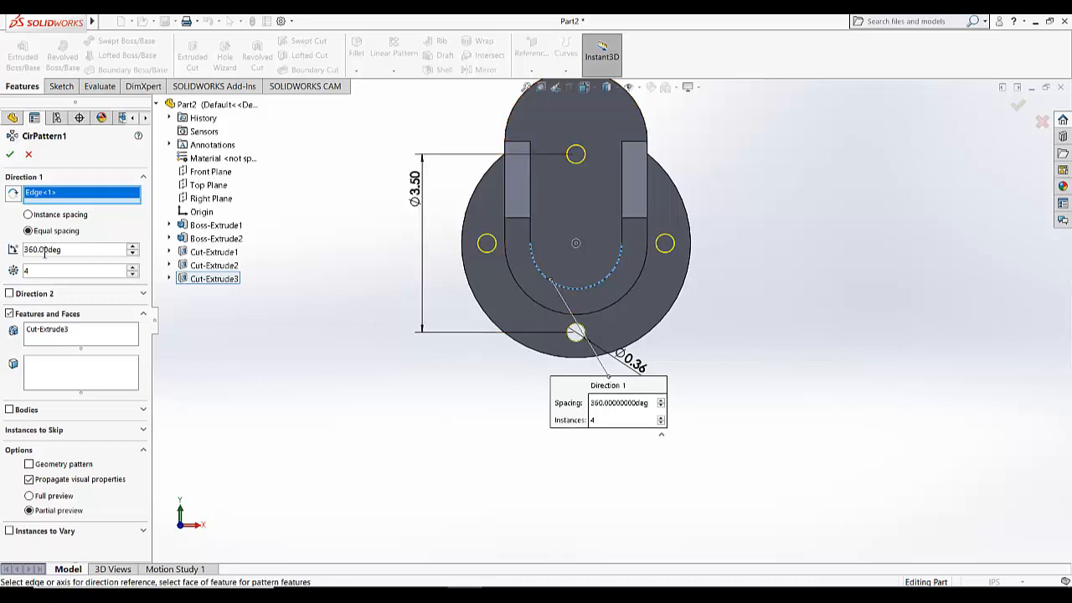
- Set the circular pattern to 2 instances with an instance spacing of 90 degrees and accept it
{"action": "left_click", "coordinate": [131, 274]}
{"action": "left_click", "coordinate": [131, 276]}
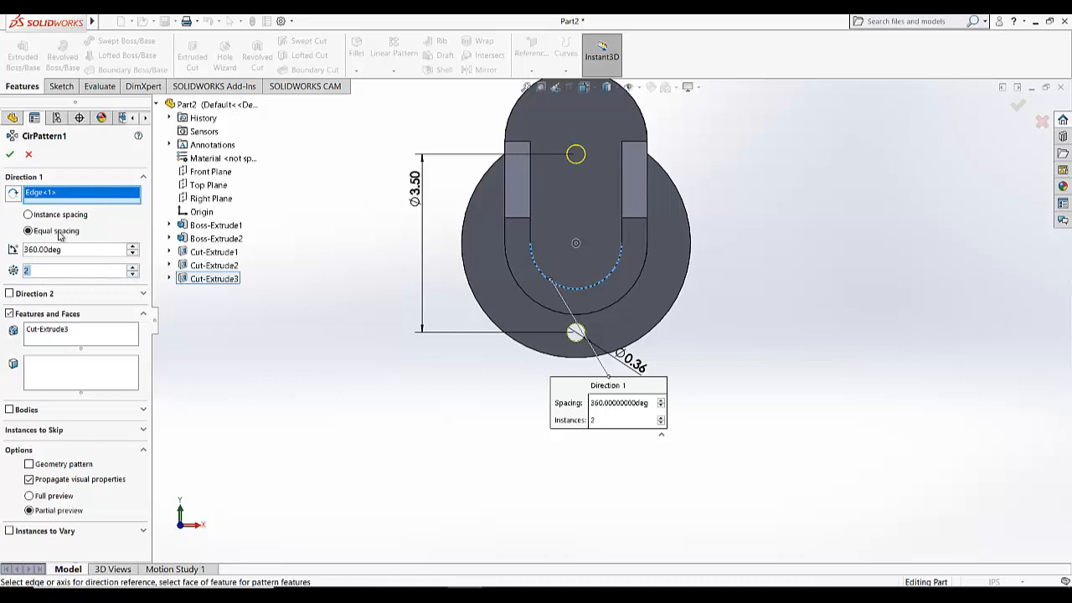
{"action": "left_click", "coordinate": [30, 215]}
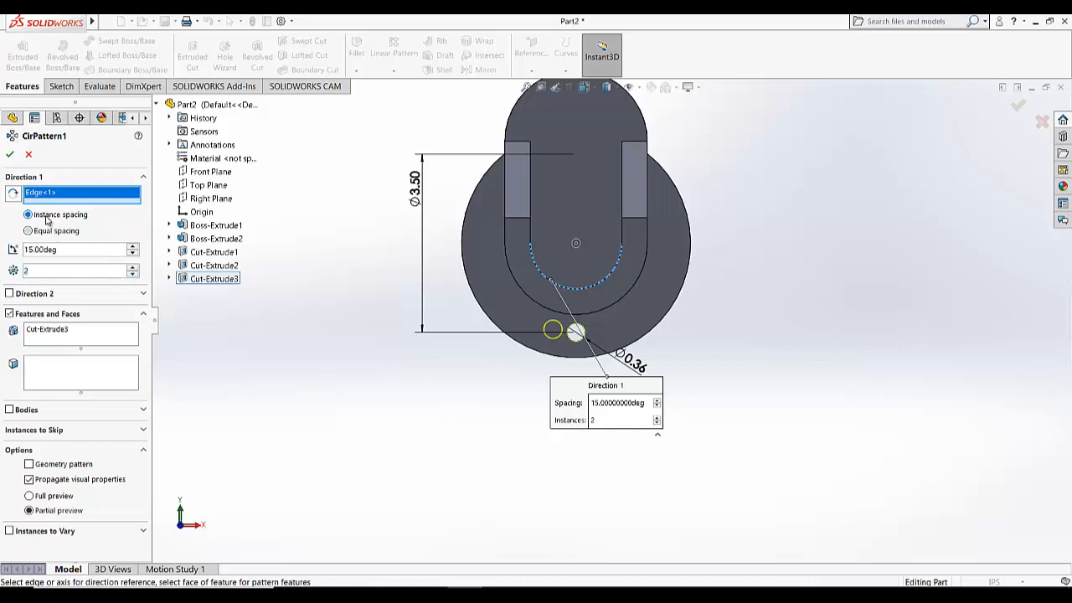
{"action": "left_click", "coordinate": [78, 249]}
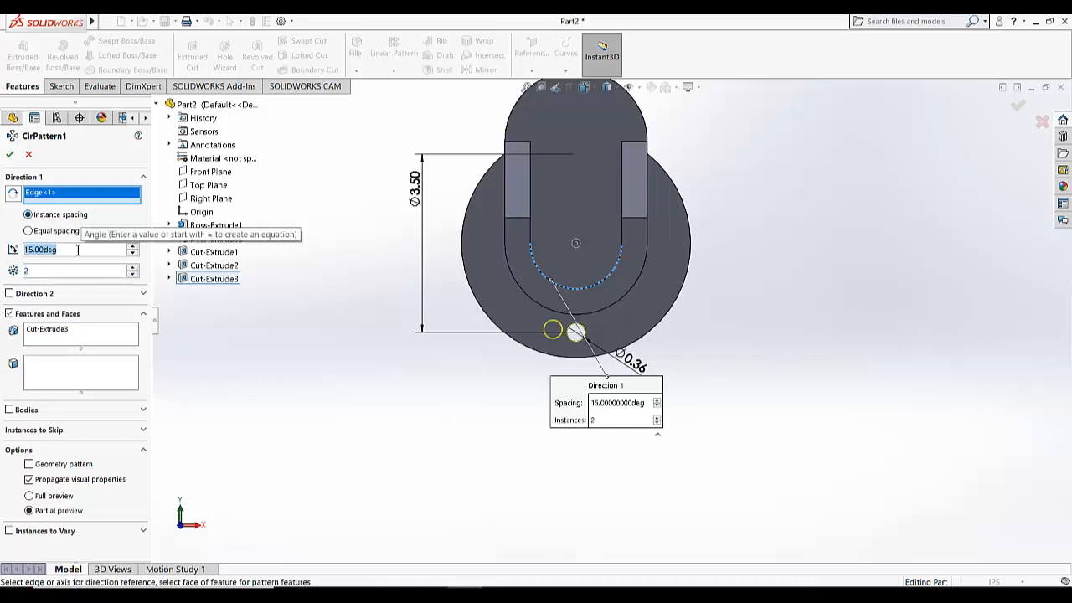
{"action": "type", "text": "90"}
{"action": "key", "text": "Return"}
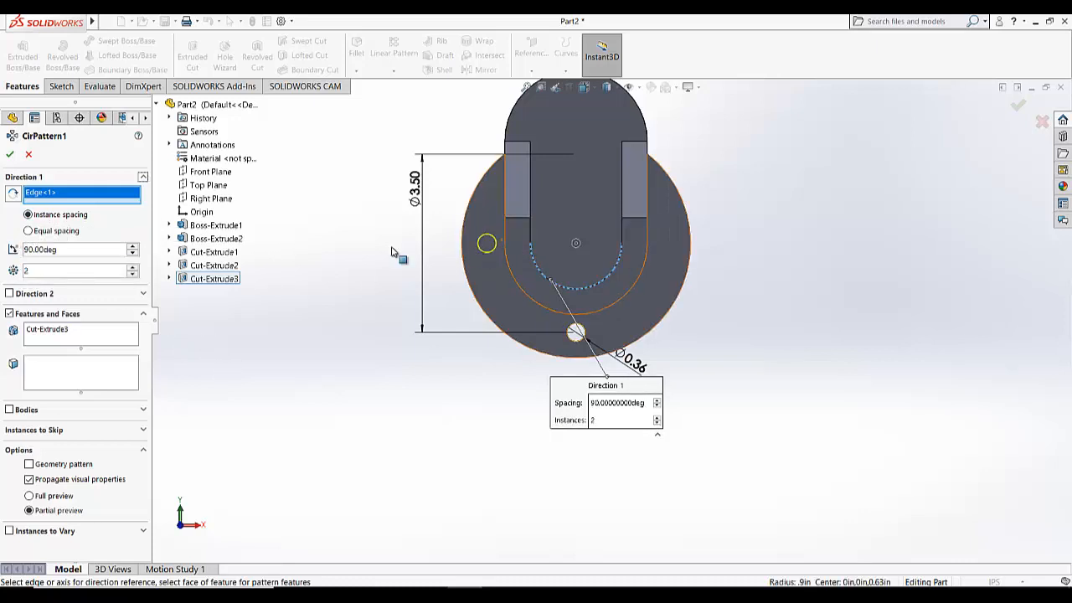
{"action": "left_click", "coordinate": [10, 157]}
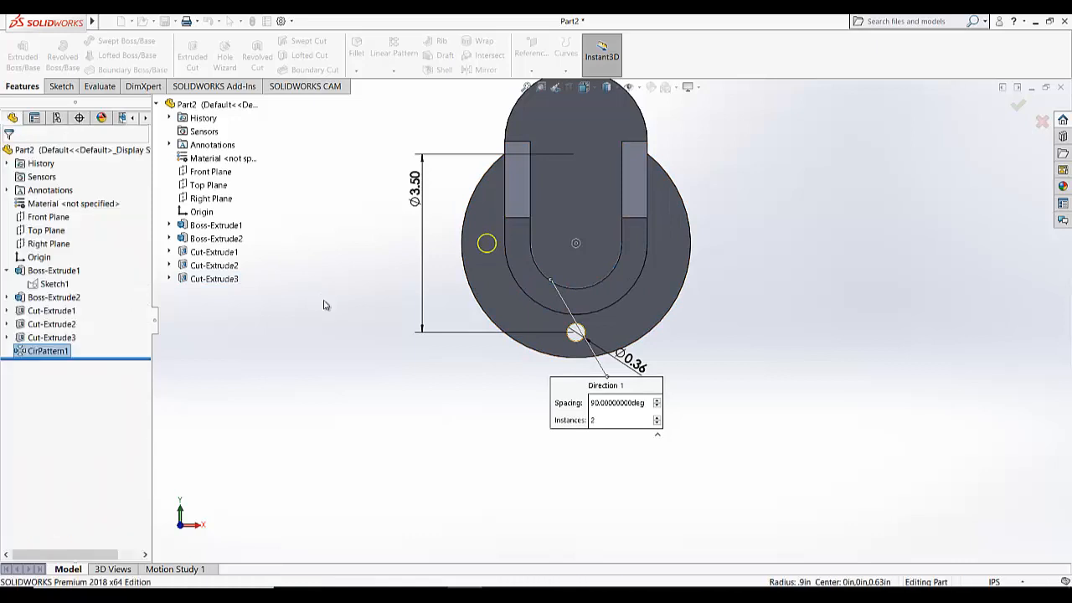
- Create a second circular pattern of the original flange hole about the inner arc edge in the opposite direction, with 2 instances spaced 90 degrees
{"action": "left_click", "coordinate": [51, 337]}
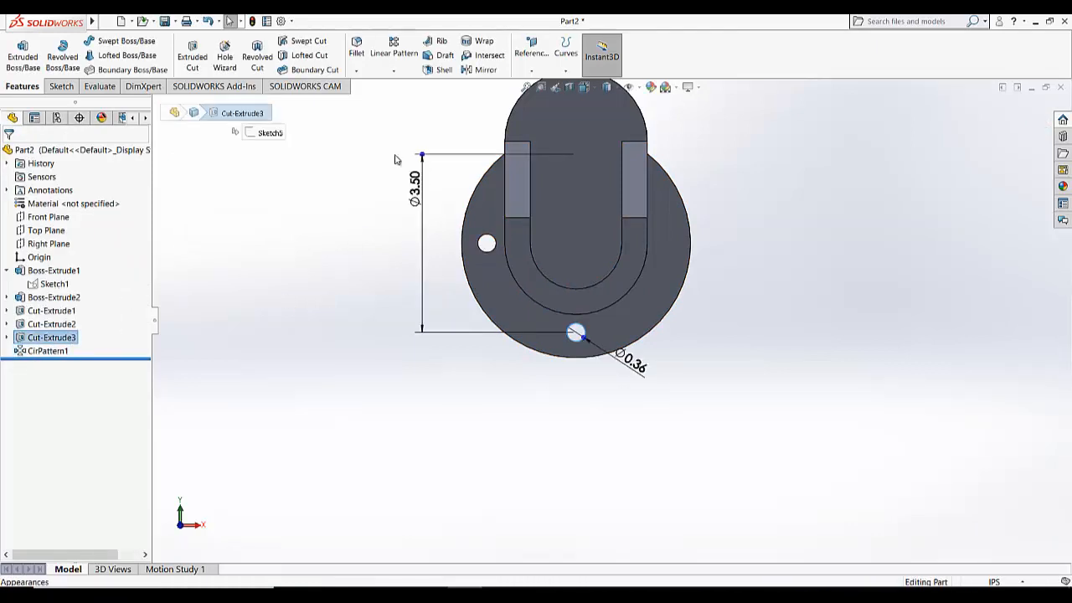
{"action": "left_click", "coordinate": [394, 70]}
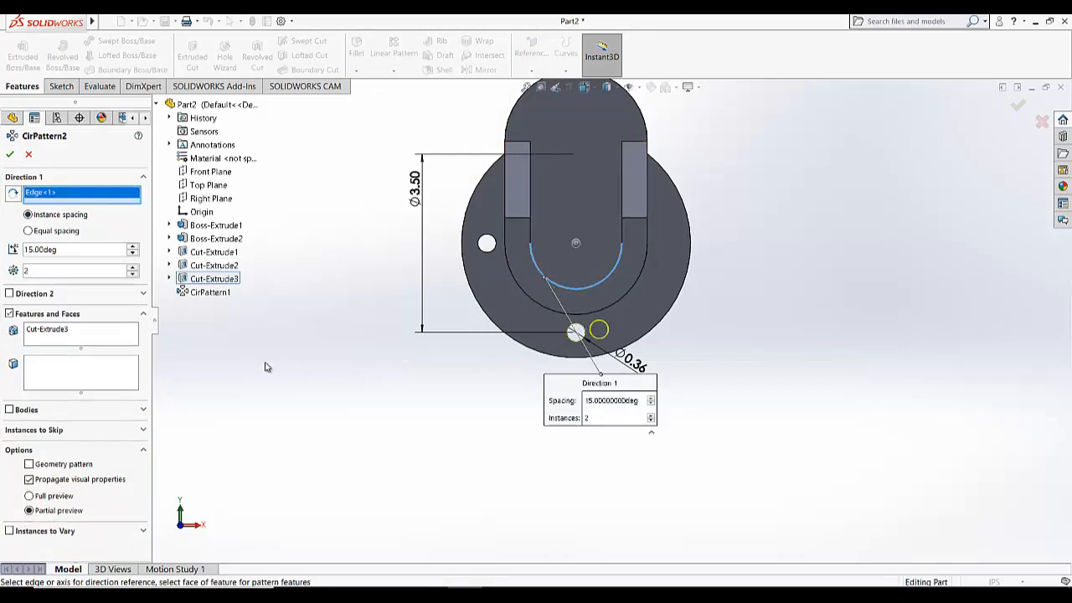
{"action": "double_click", "coordinate": [57, 249]}
{"action": "type", "text": "90"}
{"action": "key", "text": "Return"}
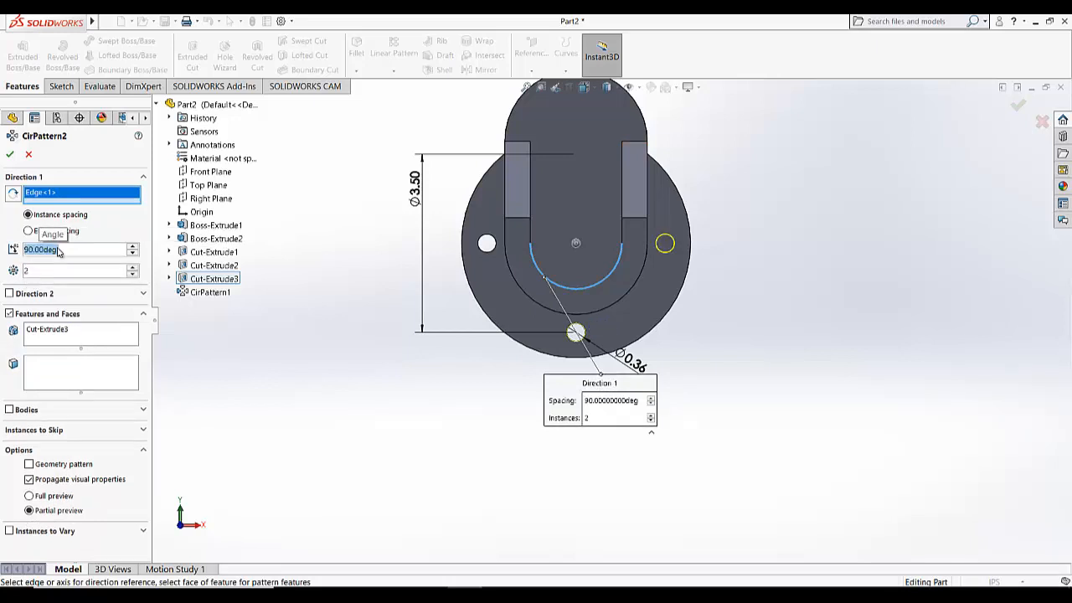
{"action": "left_click", "coordinate": [15, 157]}
- Start a sketch on the front face of the boss's rounded upper end
{"action": "left_click", "coordinate": [370, 409]}
{"action": "scroll", "coordinate": [540, 281], "scroll_direction": "up", "scroll_amount": 2}
{"action": "scroll", "coordinate": [718, 171], "scroll_direction": "down", "scroll_amount": 5}
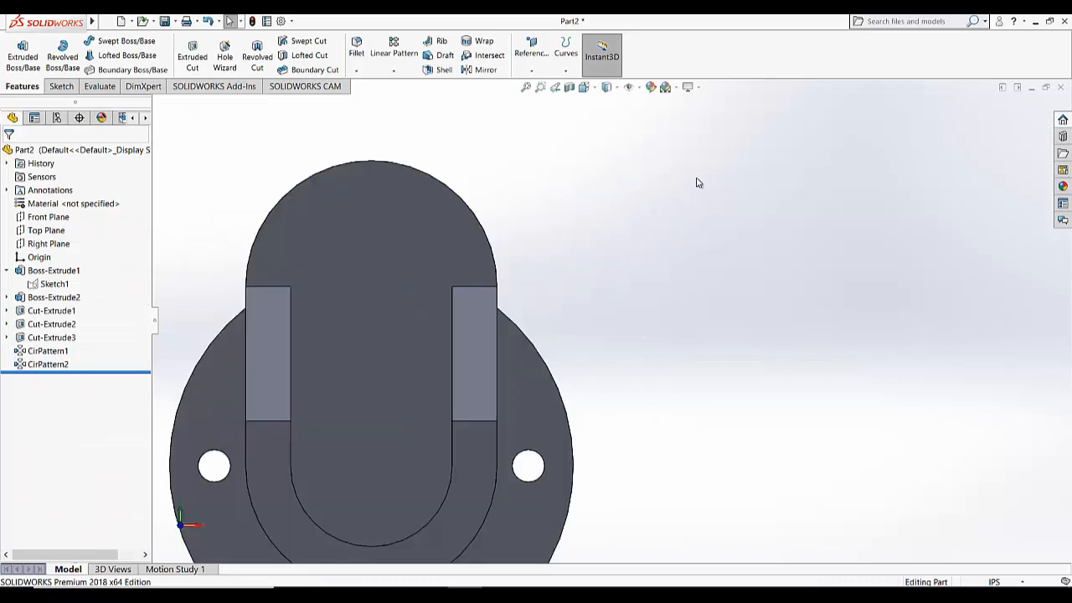
{"action": "left_click", "coordinate": [60, 87]}
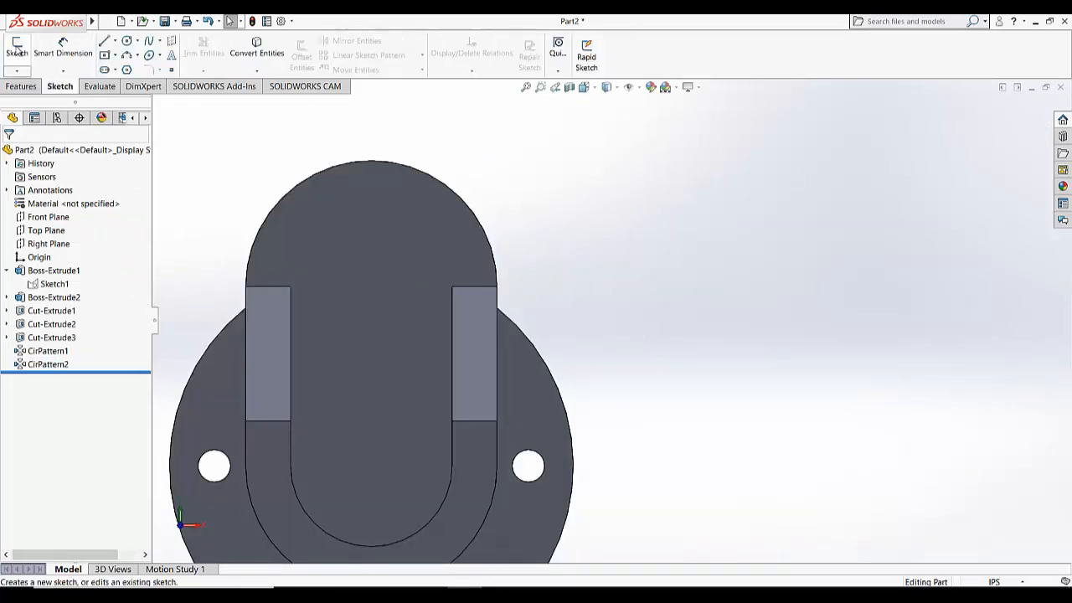
{"action": "left_click", "coordinate": [18, 50]}
{"action": "left_click", "coordinate": [364, 245]}
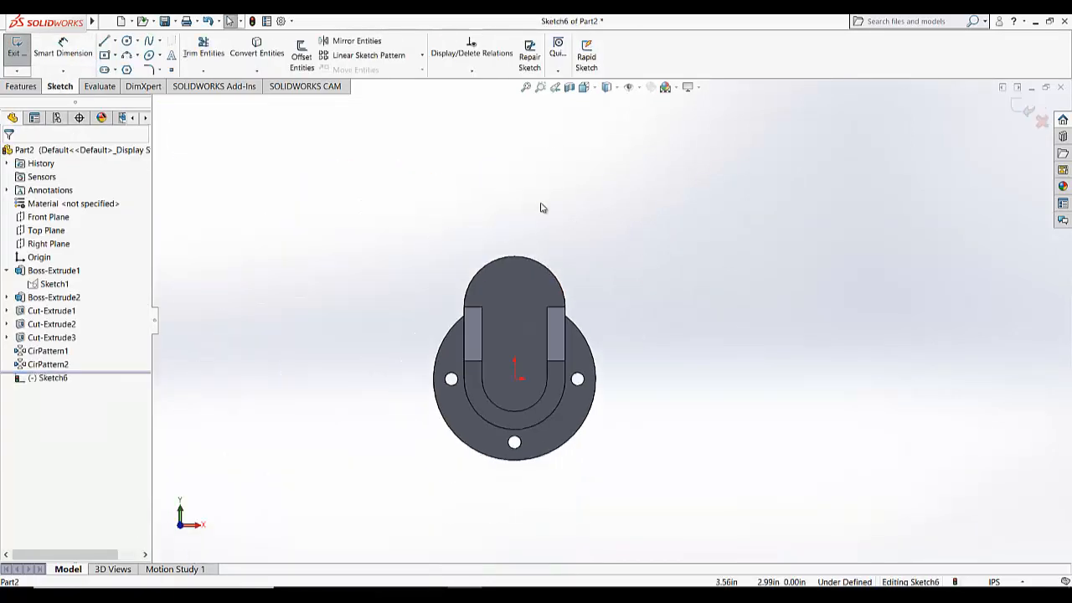
- Draw a circle about 1.57 in in diameter centred on the boss's rounded upper arc
{"action": "scroll", "coordinate": [541, 208], "scroll_direction": "down", "scroll_amount": 2}
{"action": "scroll", "coordinate": [226, 168], "scroll_direction": "up", "scroll_amount": 2}
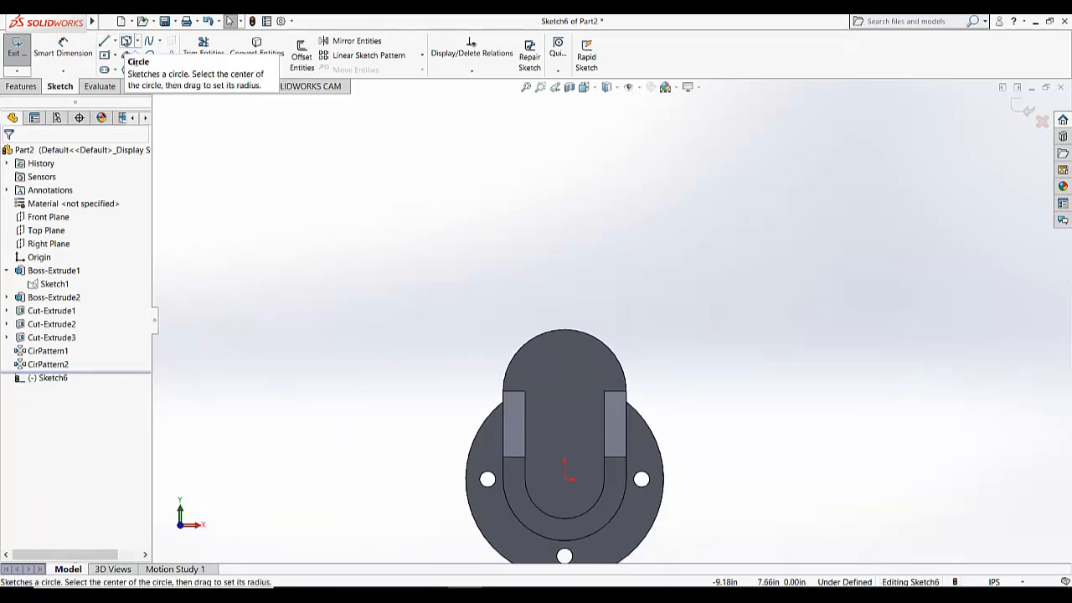
{"action": "left_click", "coordinate": [126, 41]}
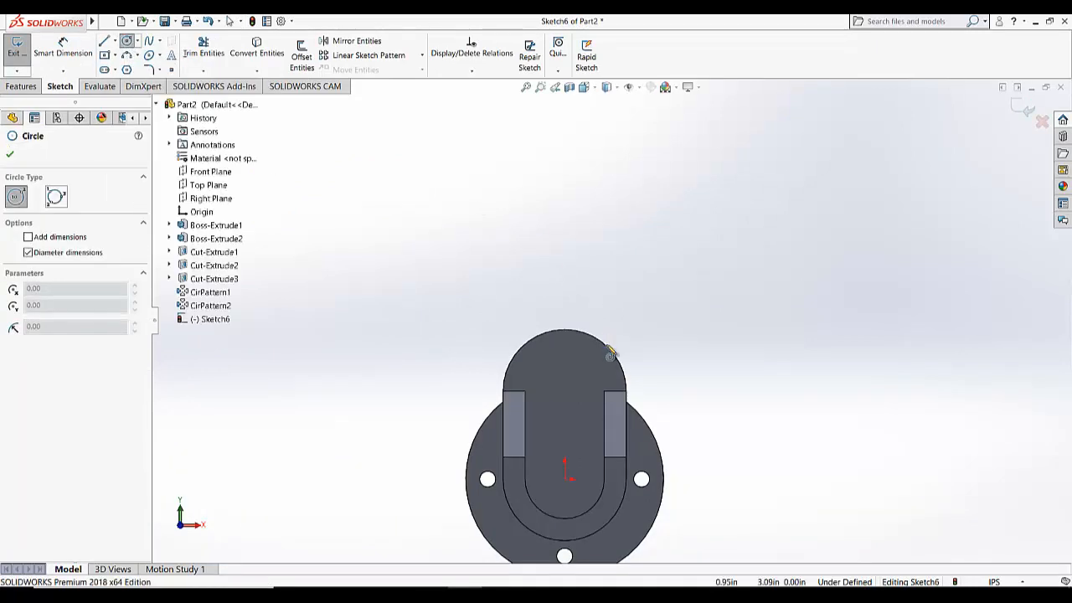
{"action": "left_click", "coordinate": [568, 390]}
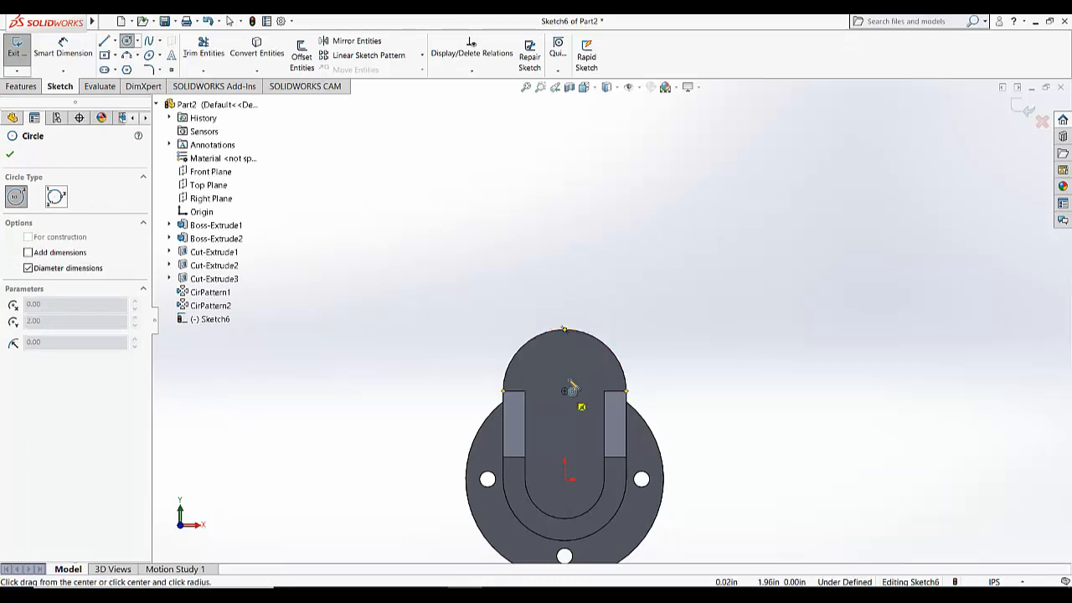
{"action": "left_click", "coordinate": [589, 368]}
{"action": "scroll", "coordinate": [574, 456], "scroll_direction": "down", "scroll_amount": 4}
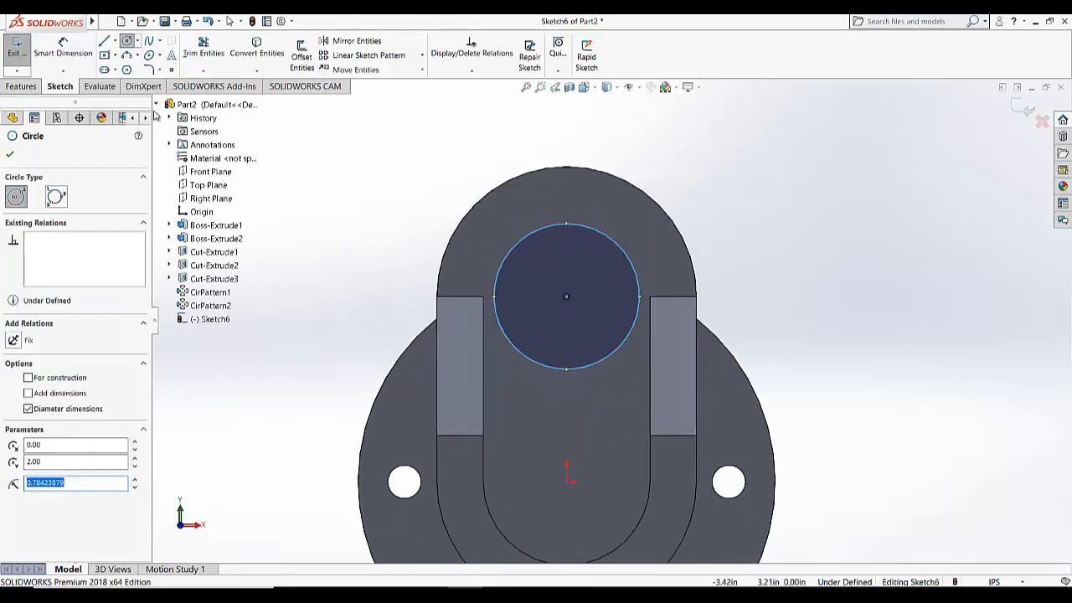
- Dimension the circle's diameter on the boss's upper end and set it to .90*2 (1.80 in)
{"action": "left_click", "coordinate": [63, 47]}
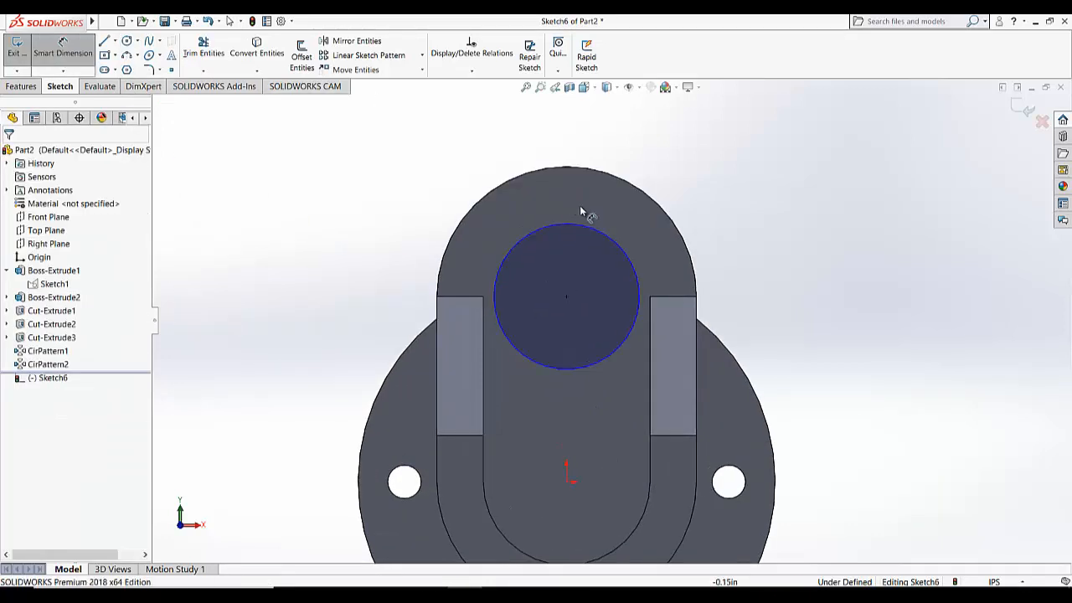
{"action": "left_click", "coordinate": [607, 242]}
{"action": "left_click", "coordinate": [700, 182]}
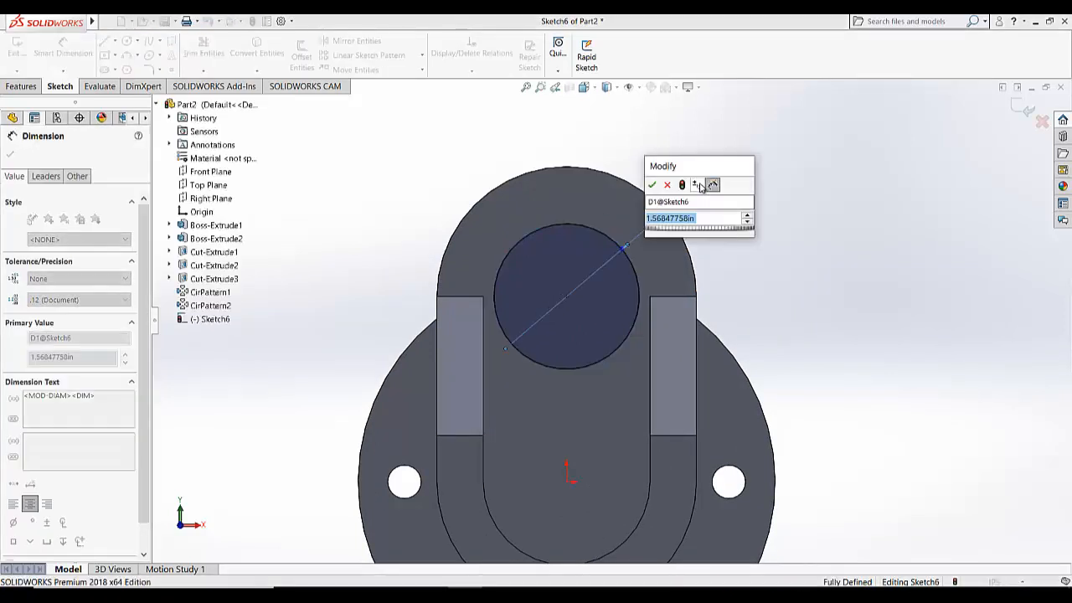
{"action": "type", "text": ".90*2"}
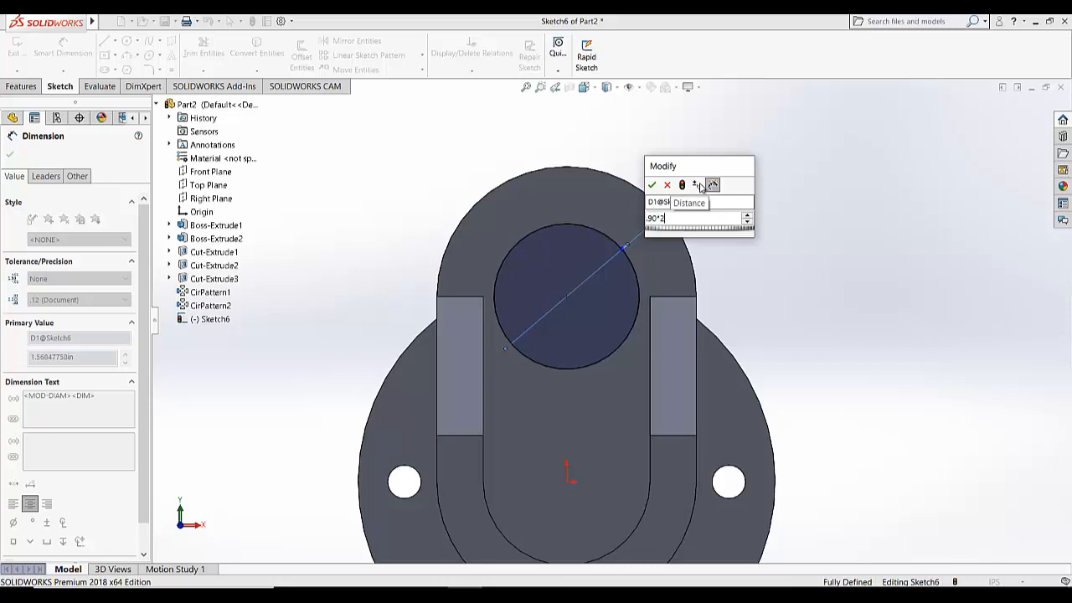
{"action": "key", "text": "Return"}
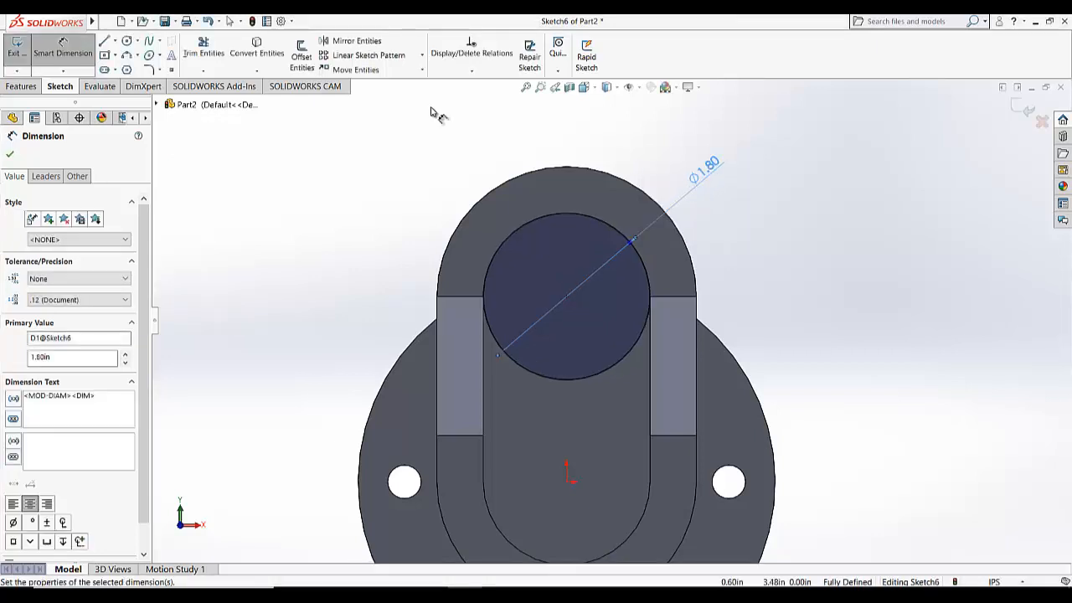
- Convert the 1.80 in circle to construction geometry
{"action": "left_click", "coordinate": [334, 294]}
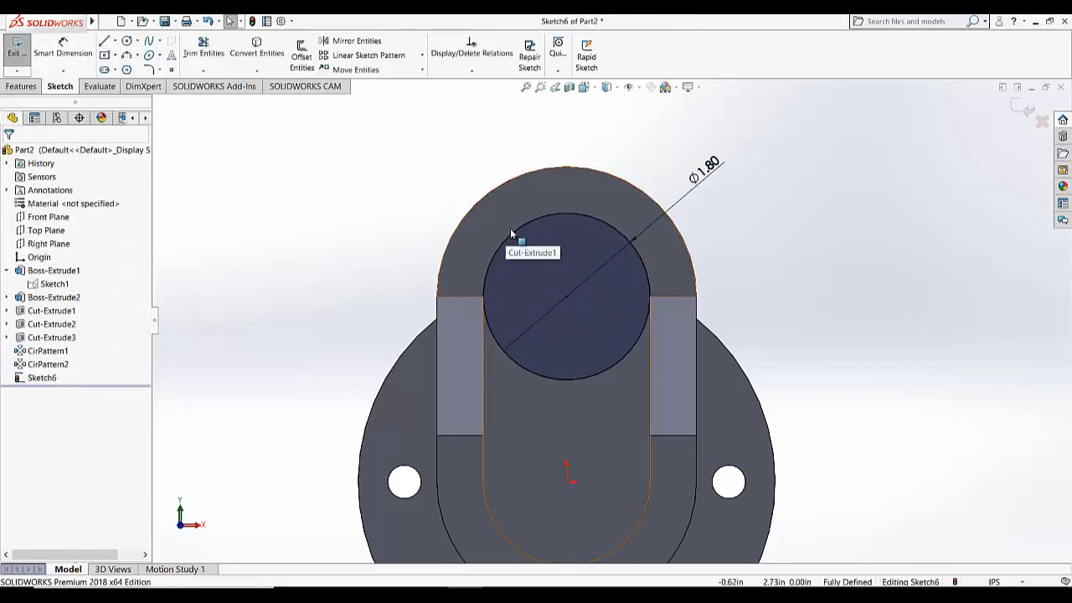
{"action": "left_click", "coordinate": [514, 233]}
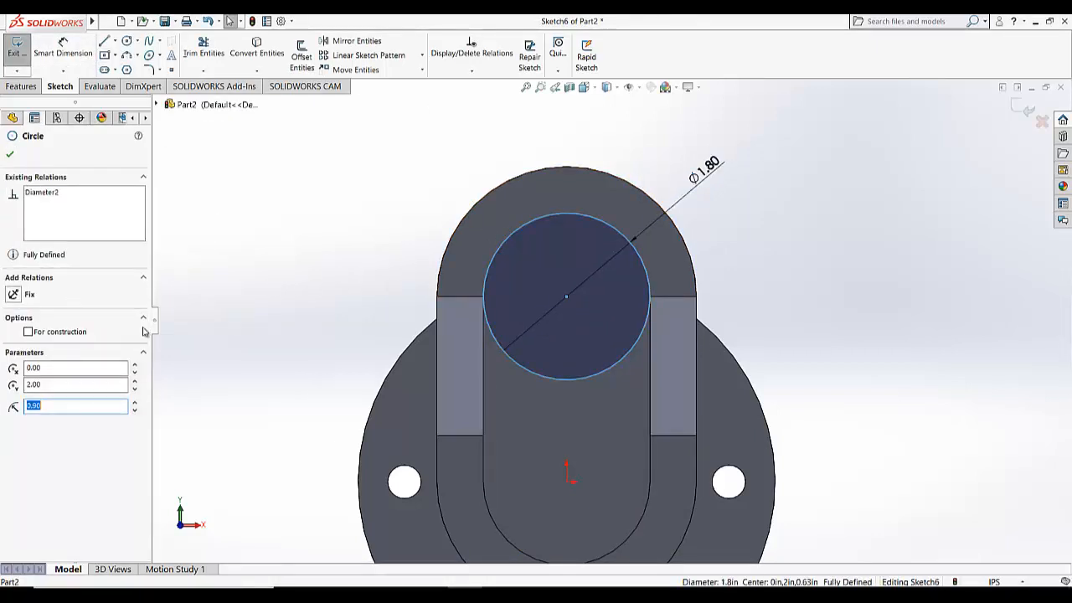
{"action": "left_click", "coordinate": [28, 332]}
{"action": "left_click", "coordinate": [269, 227]}
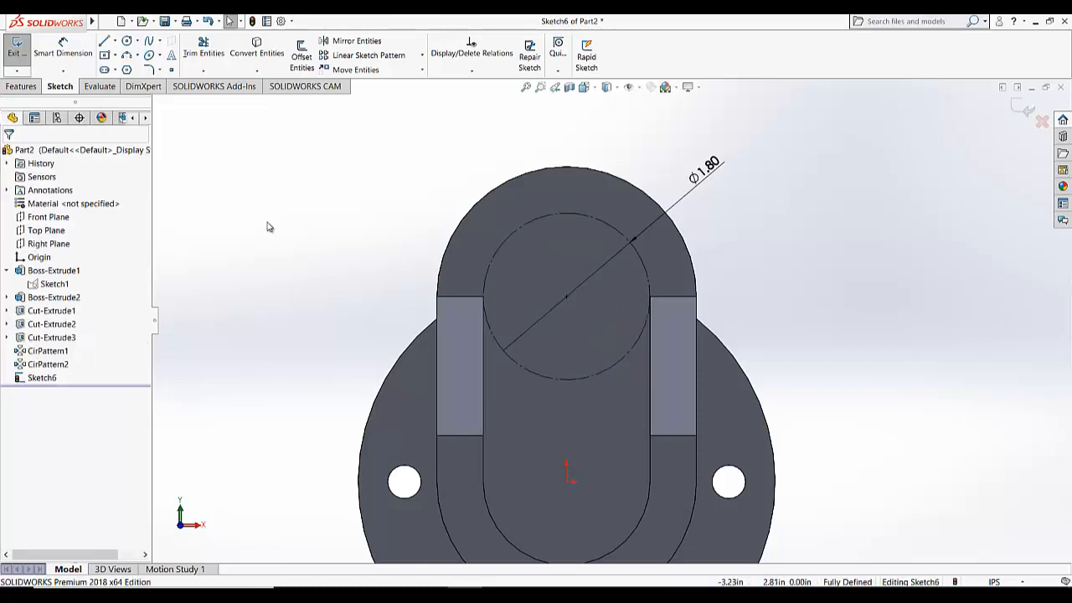
- Draw a circle about 0.50 in in diameter centred on the topmost point of the construction circle
{"action": "left_click", "coordinate": [125, 41]}
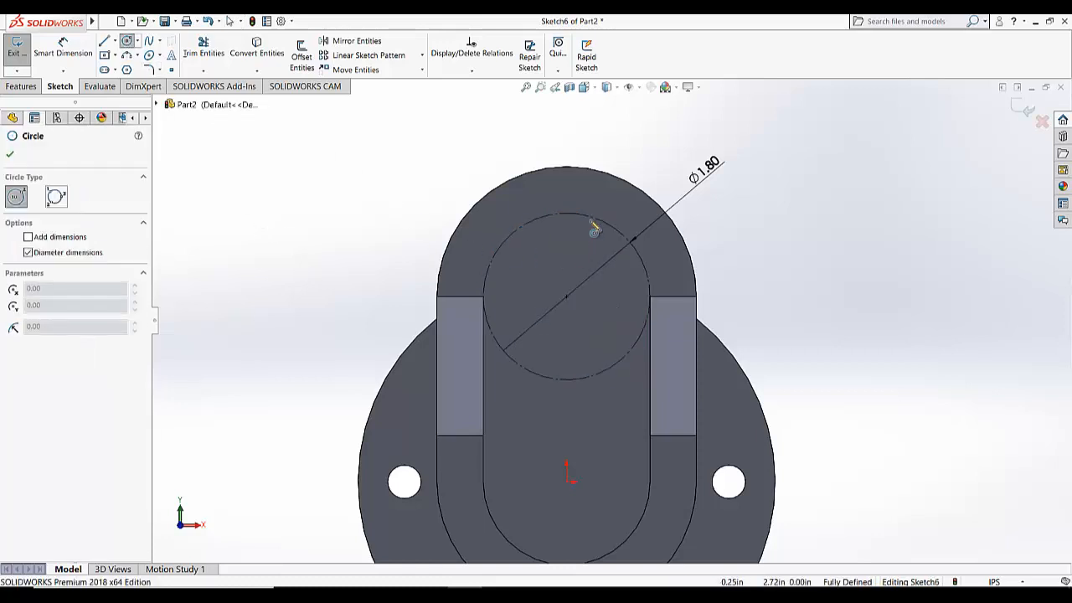
{"action": "left_click", "coordinate": [566, 213]}
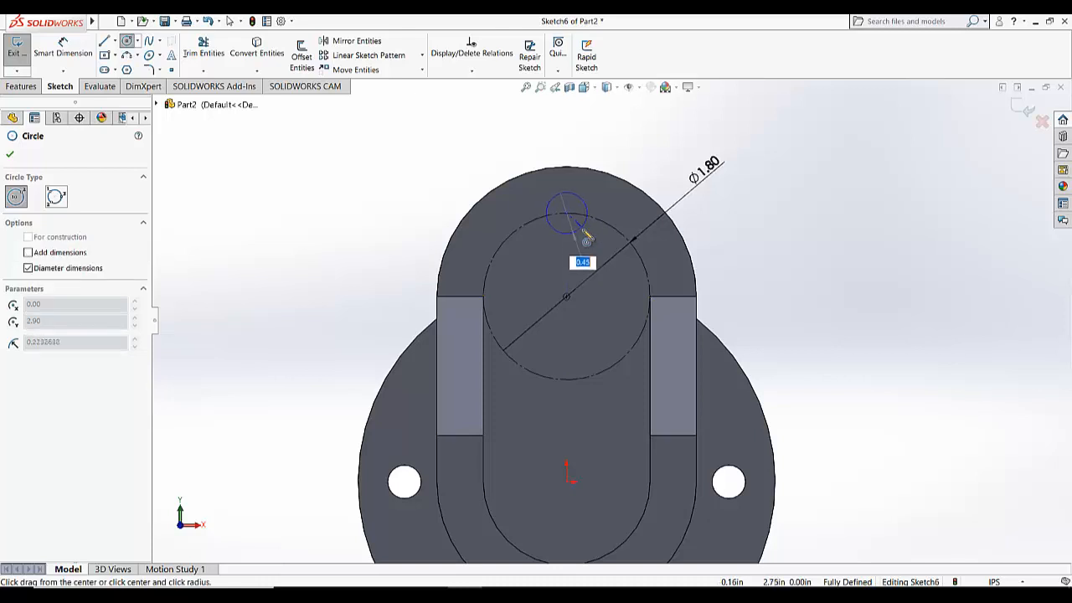
{"action": "left_click", "coordinate": [567, 236]}
- Dimension the small circle's diameter and set it to 0.36 in
{"action": "left_click", "coordinate": [63, 51]}
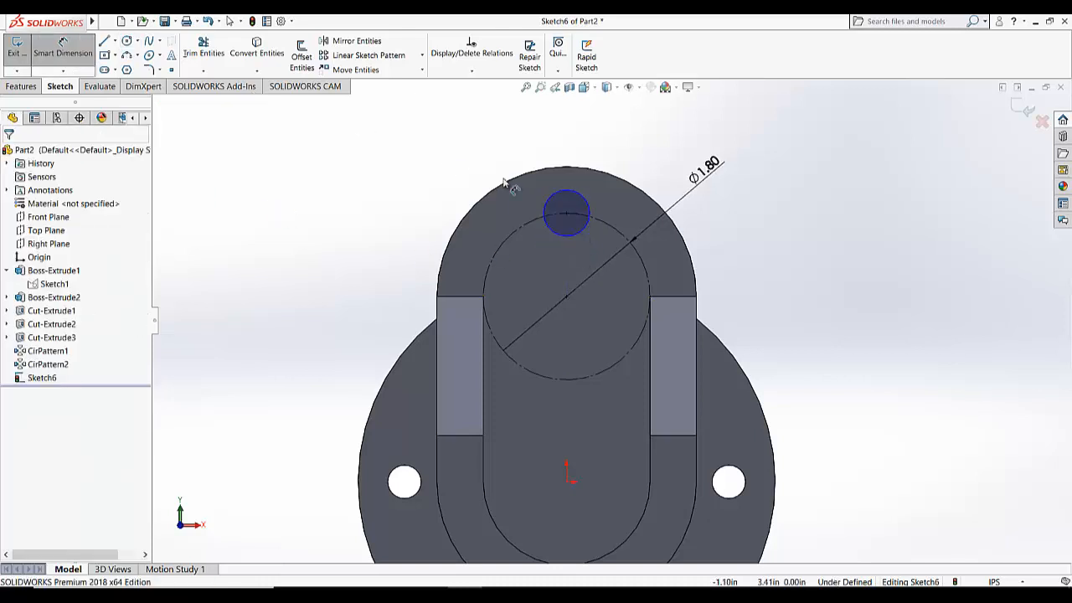
{"action": "left_click", "coordinate": [580, 196]}
{"action": "left_click", "coordinate": [634, 139]}
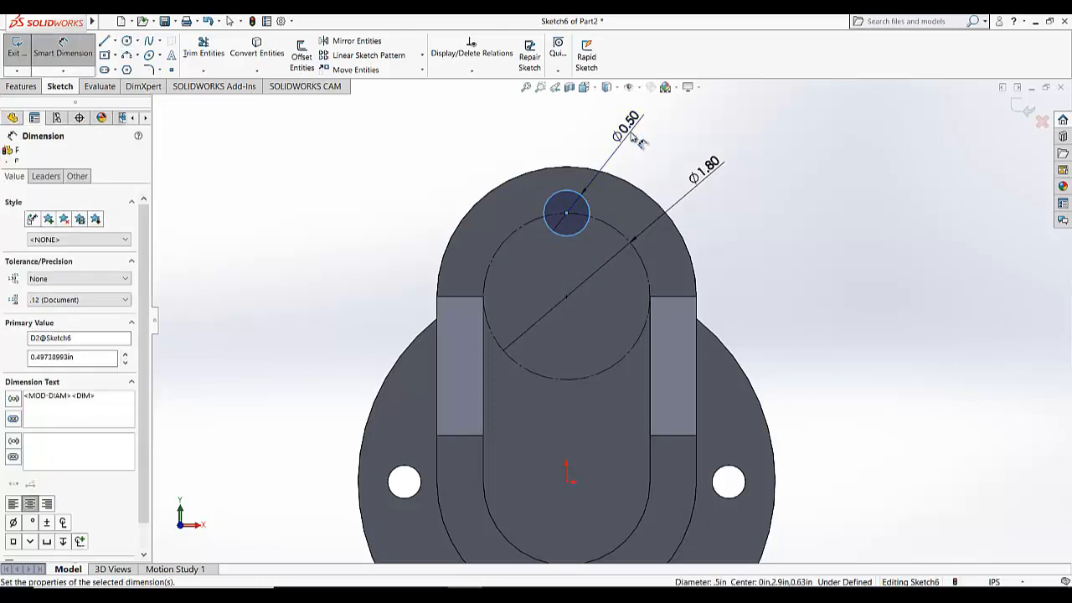
{"action": "type", "text": "0.36"}
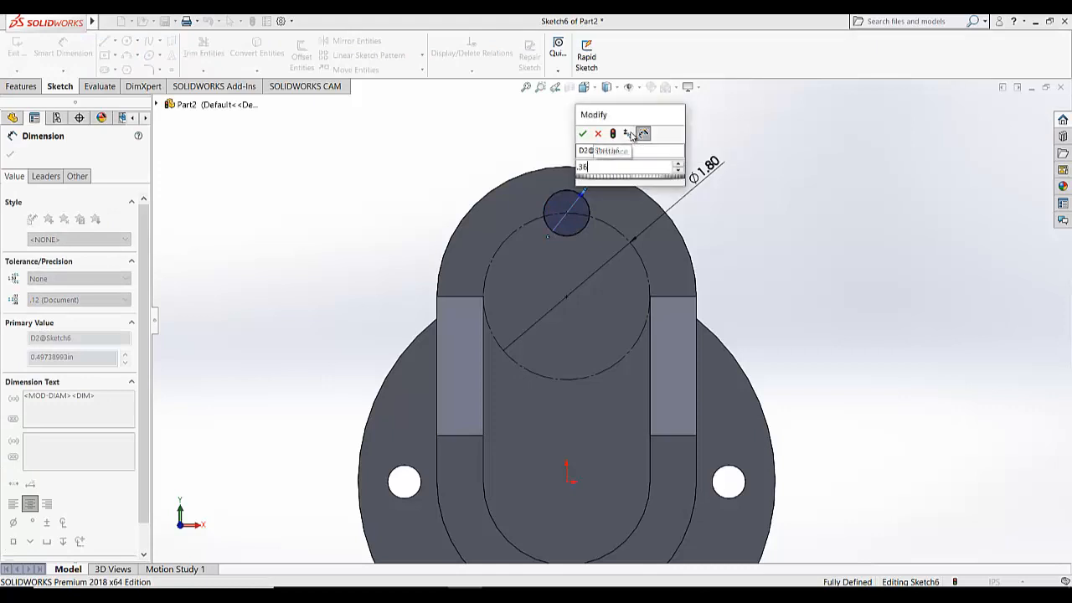
{"action": "key", "text": "Return"}
- Finish the sketch and cut the small circle through the part as a hole with an Extruded Cut set to Through All
{"action": "left_click", "coordinate": [18, 53]}
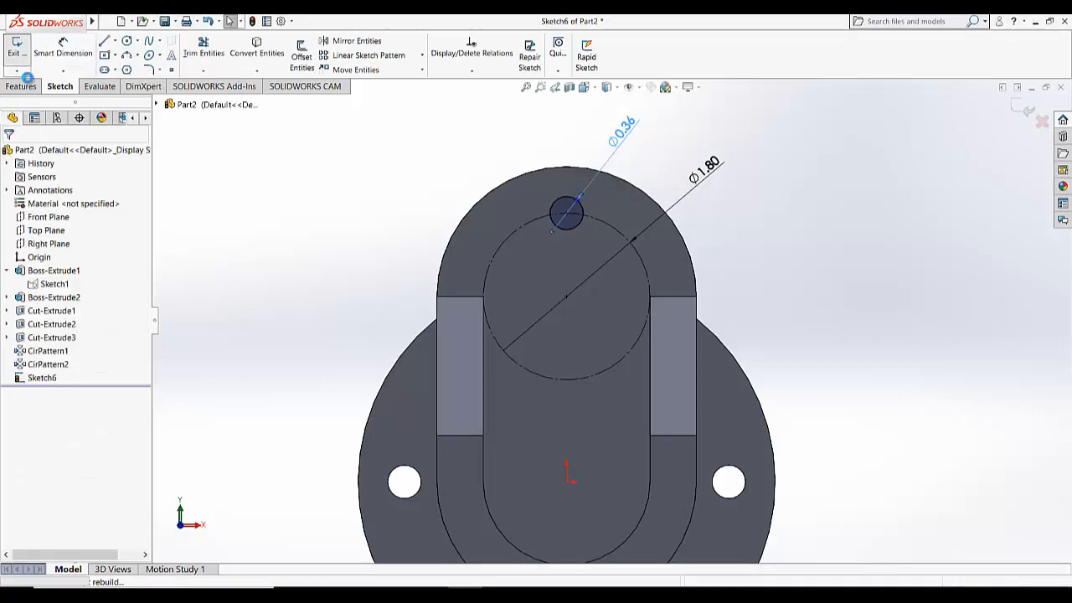
{"action": "left_click", "coordinate": [30, 87]}
{"action": "left_click", "coordinate": [191, 56]}
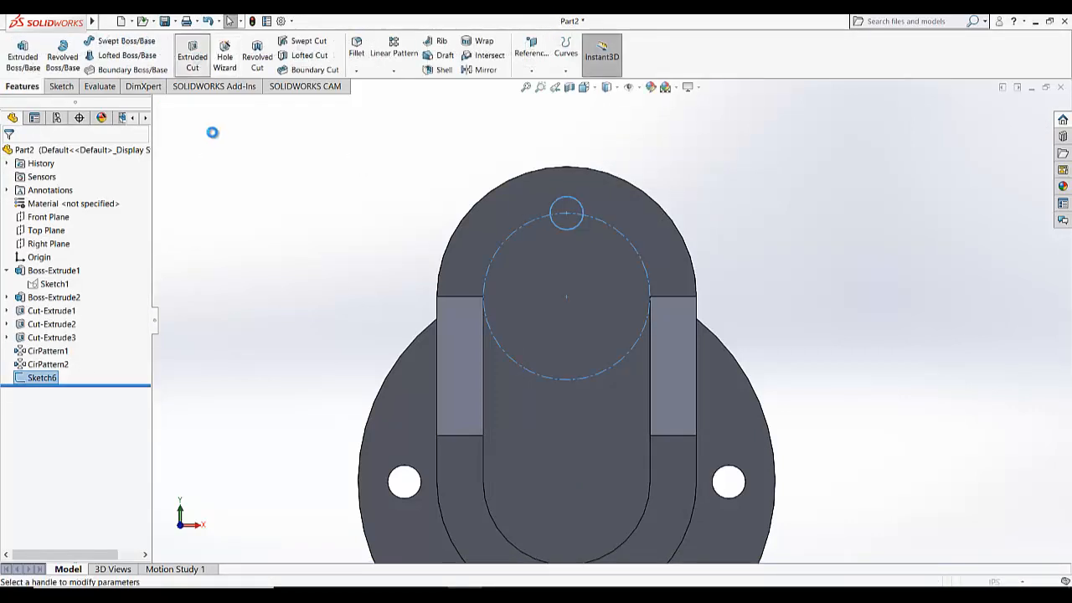
{"action": "left_click", "coordinate": [80, 233]}
{"action": "left_click", "coordinate": [50, 250]}
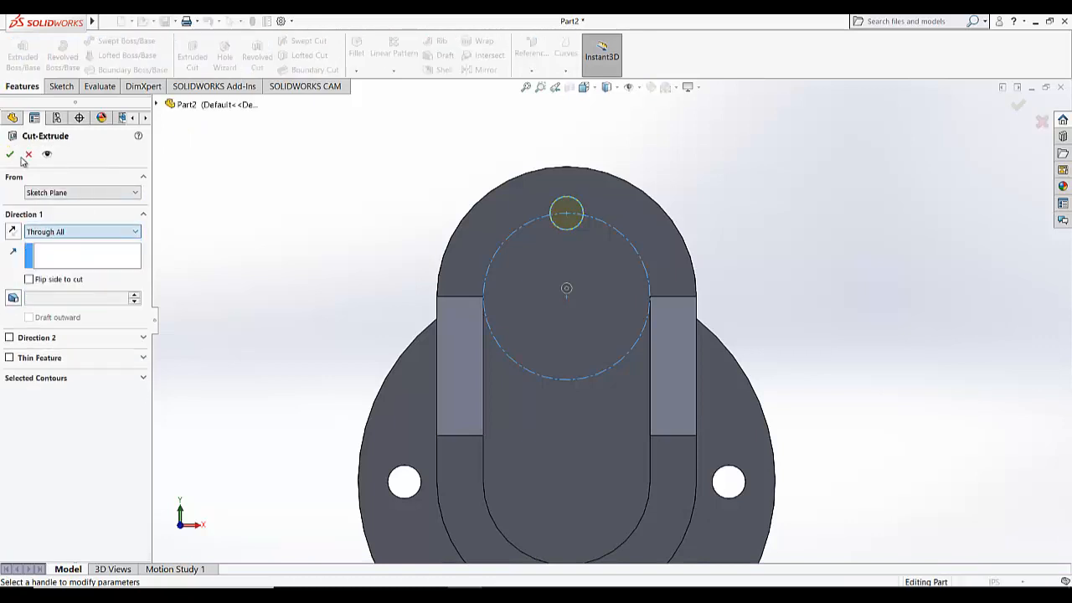
{"action": "key", "text": "Return"}
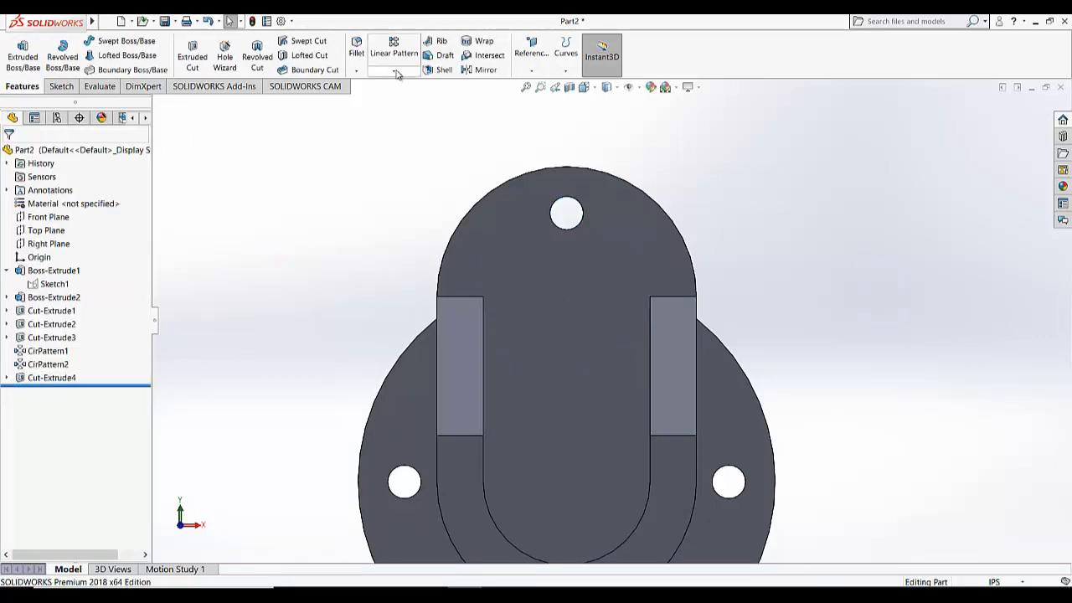
- Start a circular pattern of the new 0.36 in hole about the boss's rounded upper edge
{"action": "left_click", "coordinate": [394, 70]}
{"action": "left_click", "coordinate": [411, 99]}
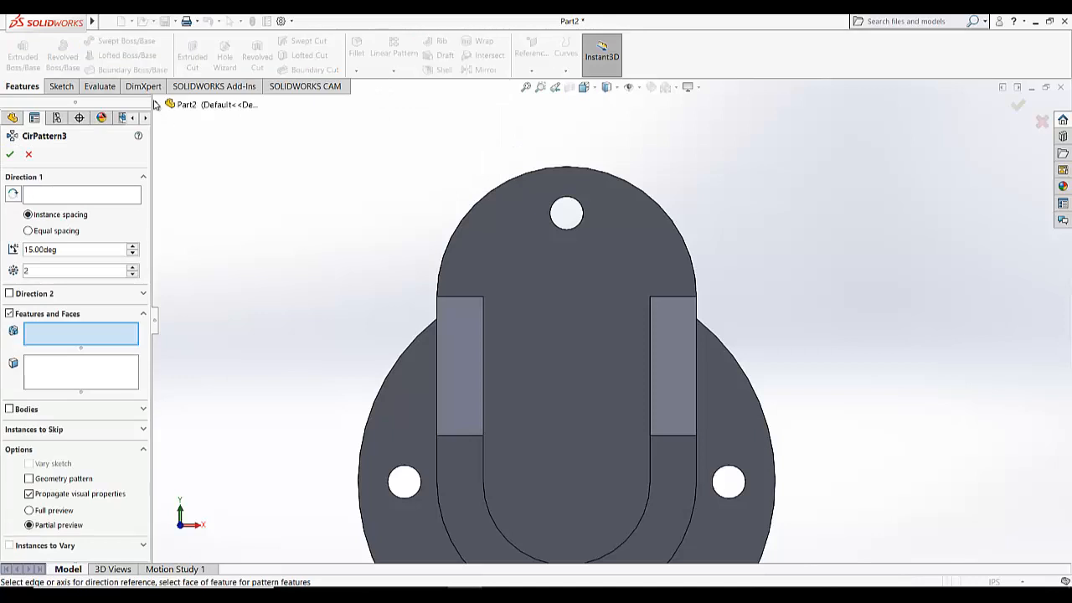
{"action": "left_click", "coordinate": [212, 318]}
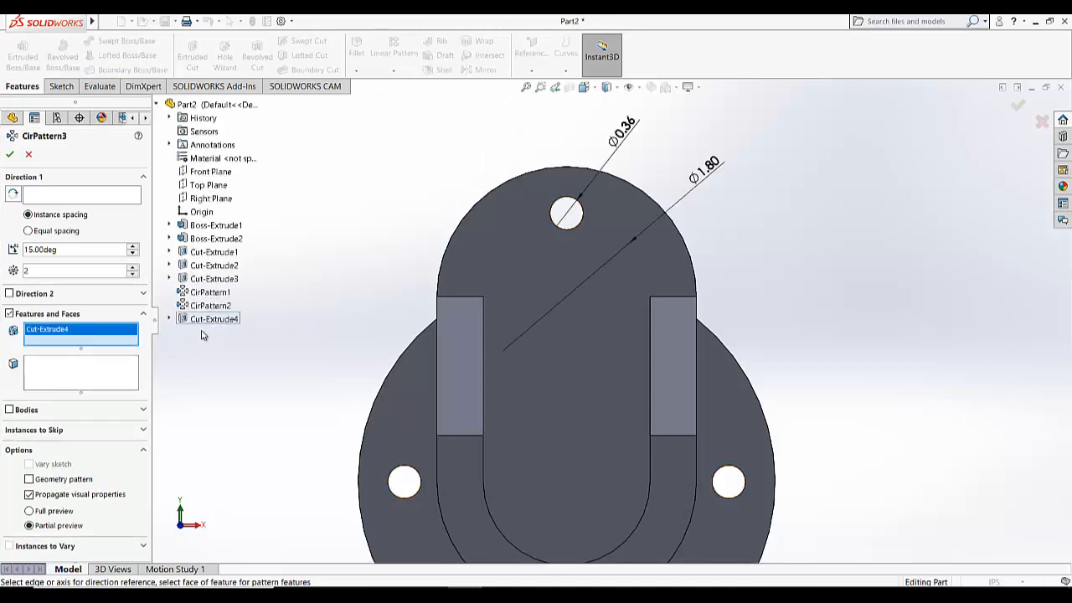
{"action": "left_click", "coordinate": [88, 197]}
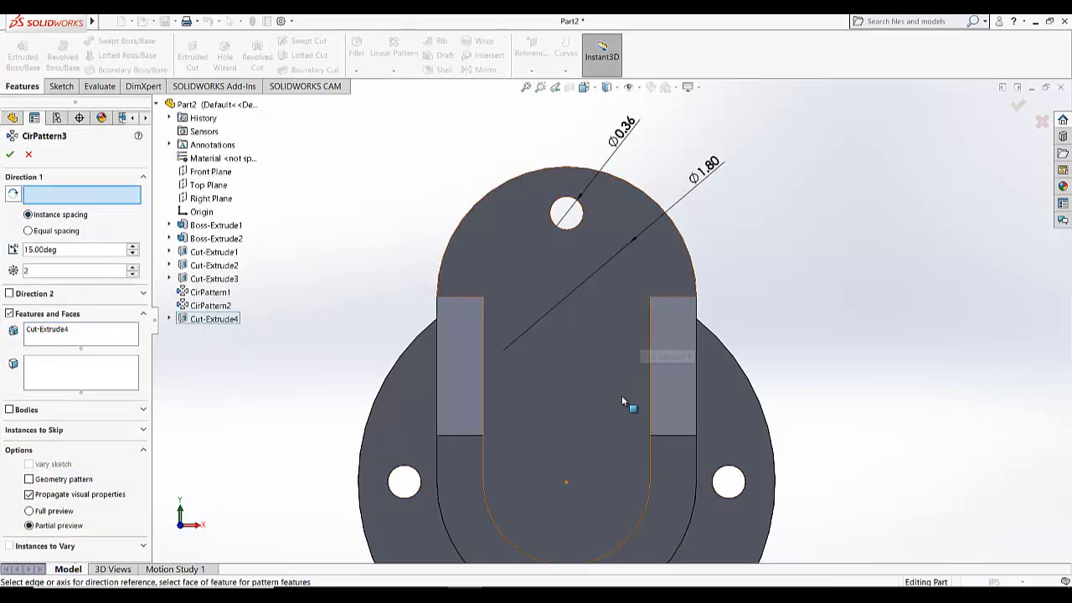
{"action": "left_click", "coordinate": [604, 171]}
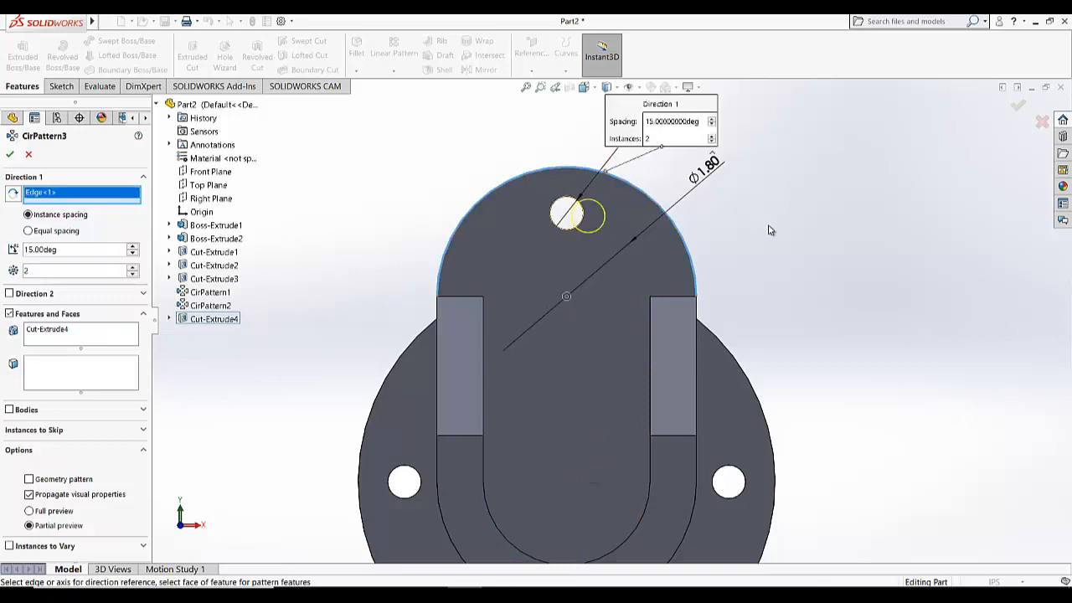
- Set the pattern's instance spacing to 60 degrees with 2 instances and accept it
{"action": "double_click", "coordinate": [78, 253]}
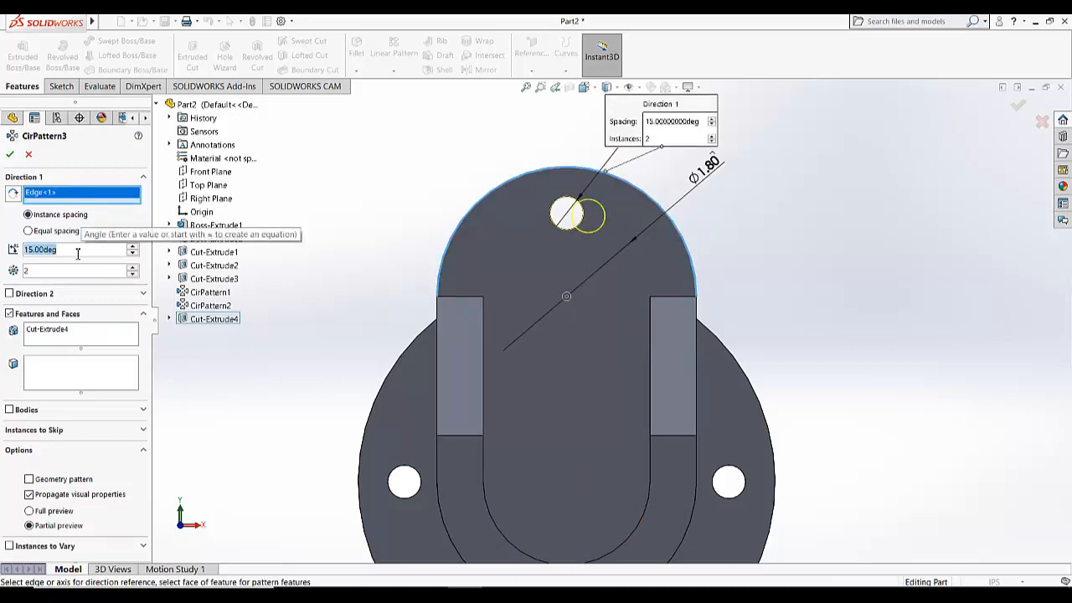
{"action": "type", "text": "90"}
{"action": "key", "text": "Return"}
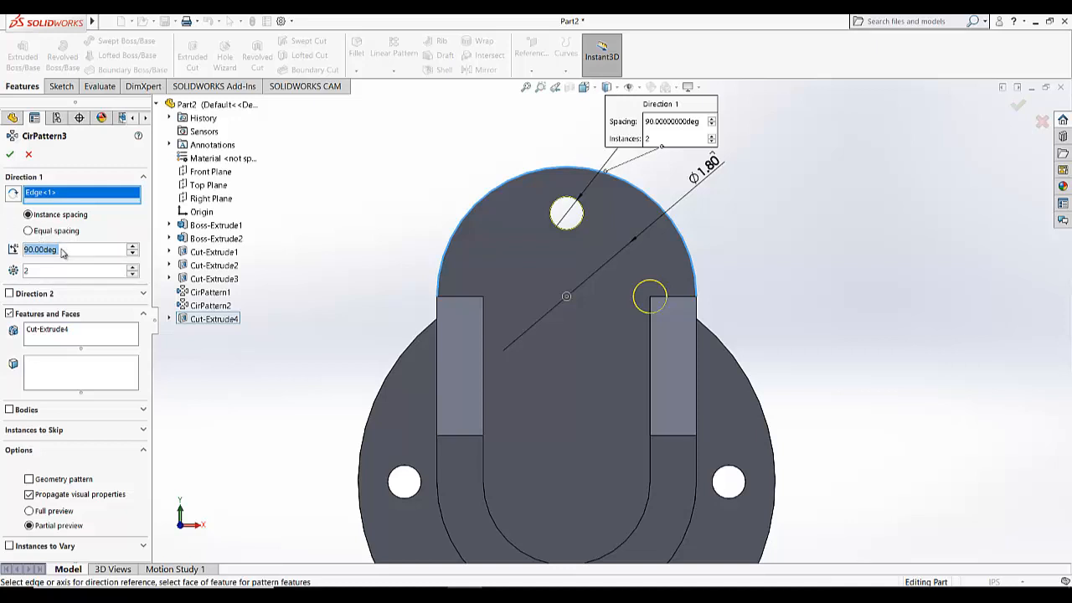
{"action": "type", "text": "60"}
{"action": "key", "text": "Return"}
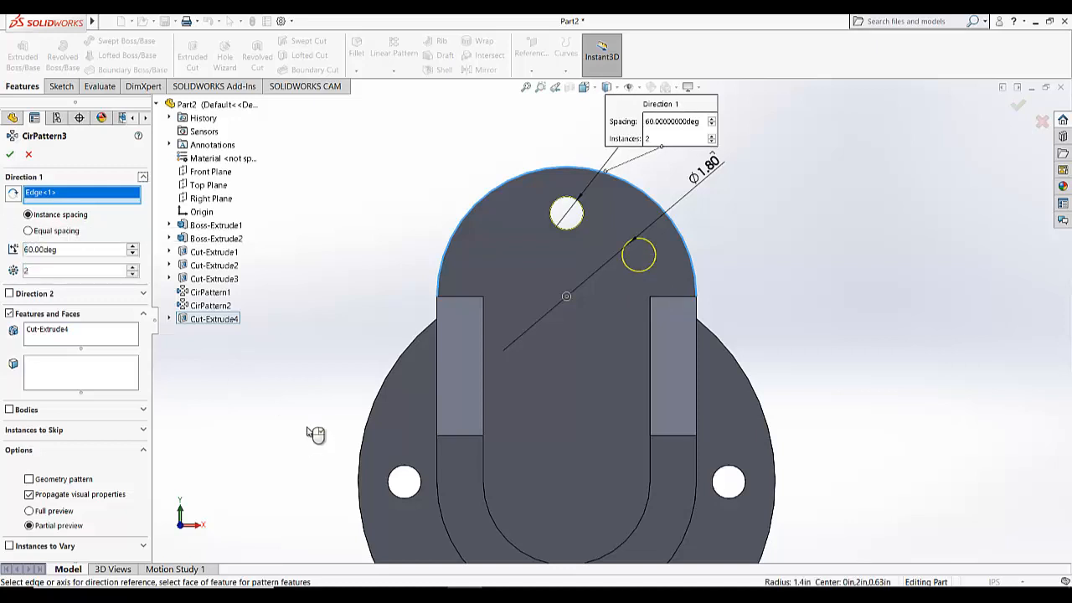
{"action": "left_click", "coordinate": [7, 155]}
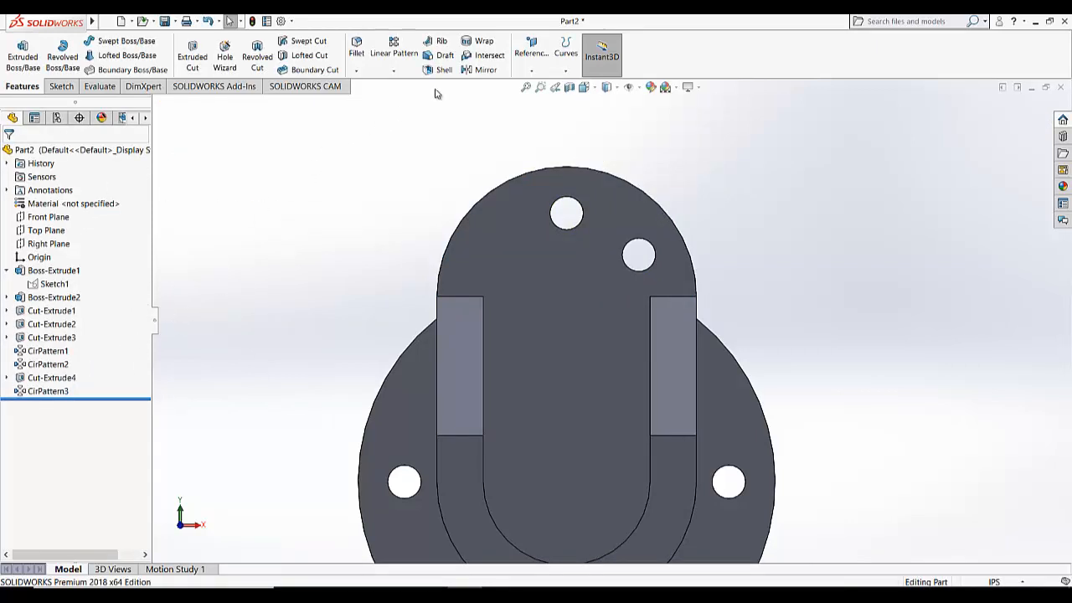
- Start another circular pattern of the topmost boss hole, using the boss's rounded upper edge as the direction reference
{"action": "left_click", "coordinate": [394, 70]}
{"action": "left_click", "coordinate": [417, 96]}
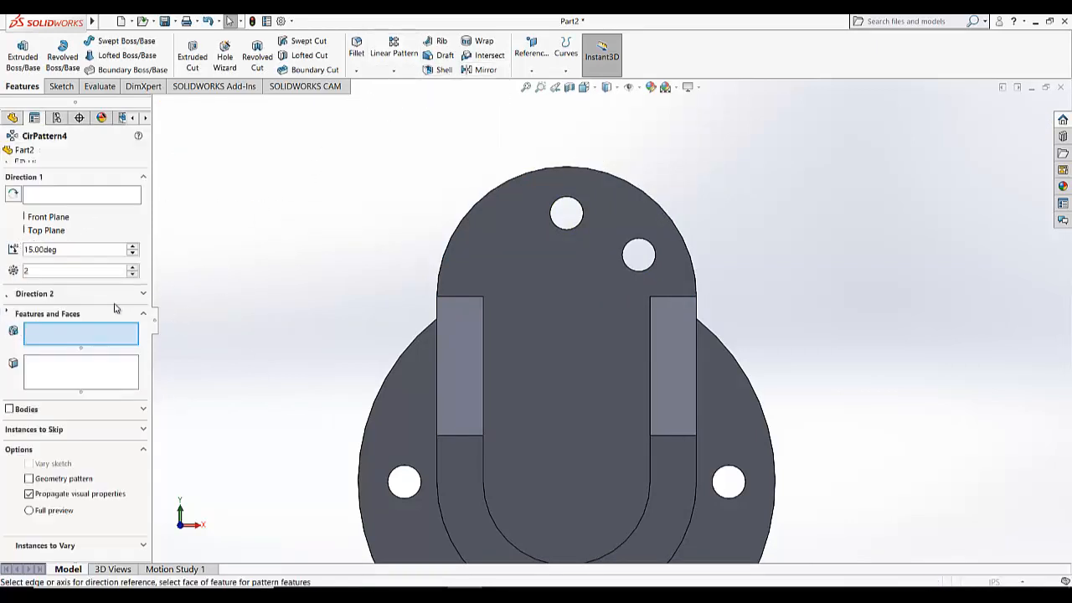
{"action": "left_click", "coordinate": [211, 319]}
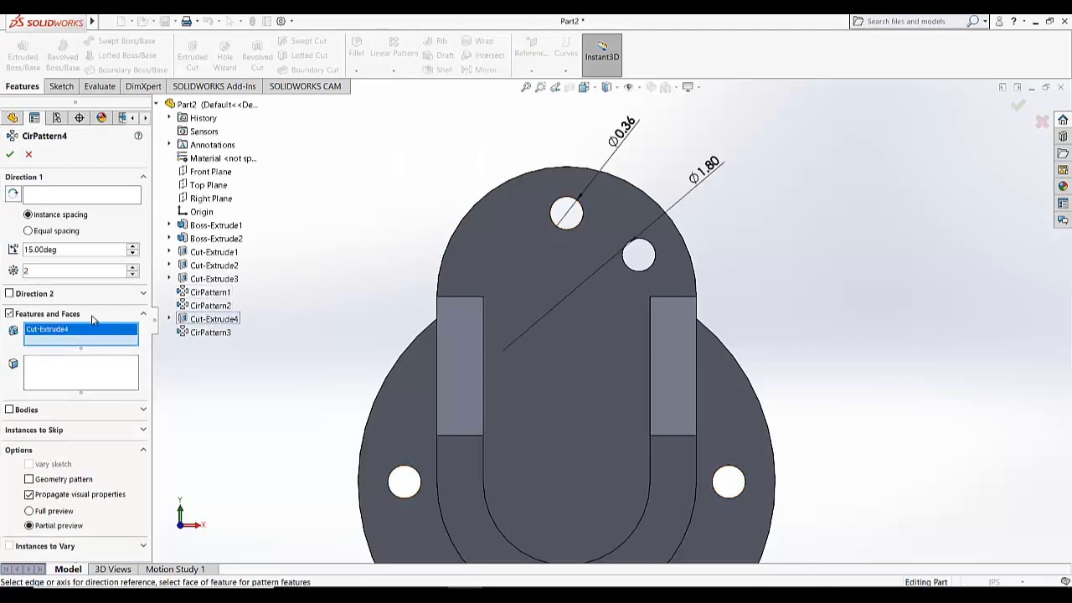
{"action": "left_click", "coordinate": [61, 196]}
{"action": "left_click", "coordinate": [559, 166]}
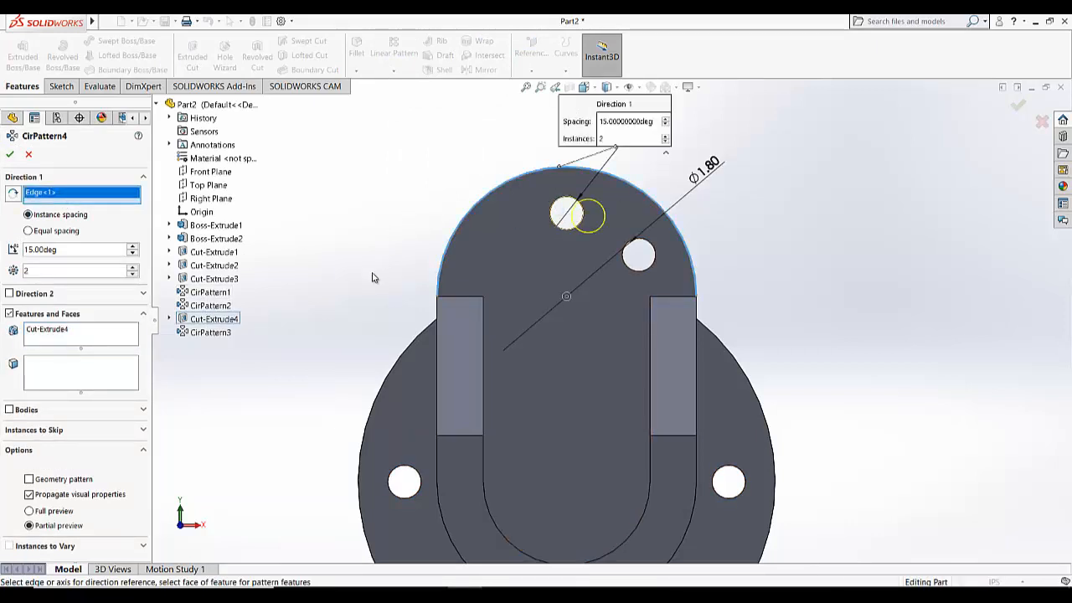
- Set the second pattern's instance spacing to 60 degrees with 2 instances, reverse its direction and accept it
{"action": "left_click", "coordinate": [70, 248]}
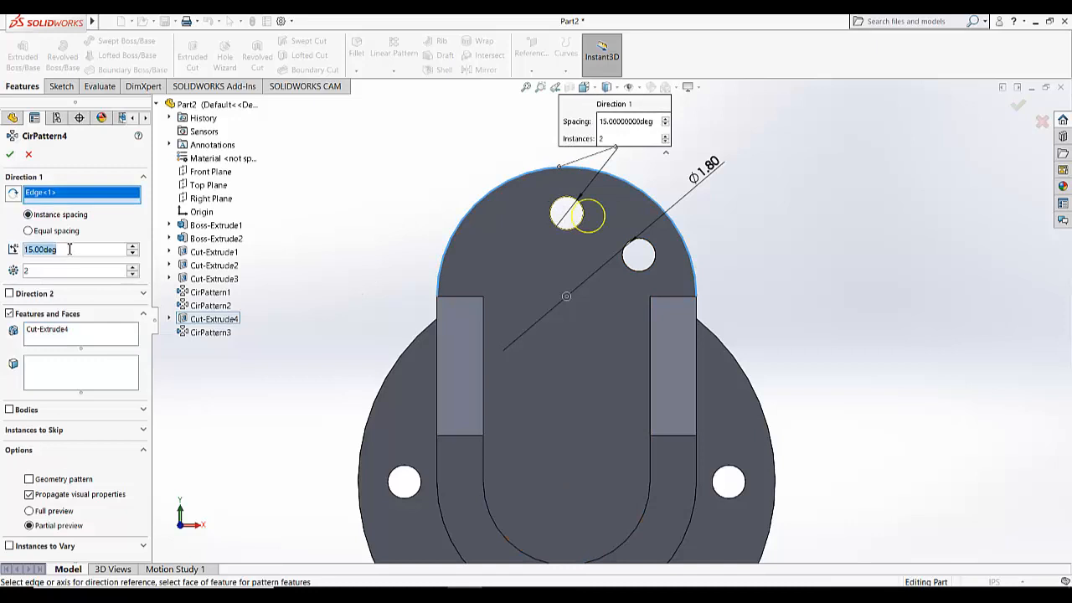
{"action": "type", "text": "60"}
{"action": "key", "text": "Return"}
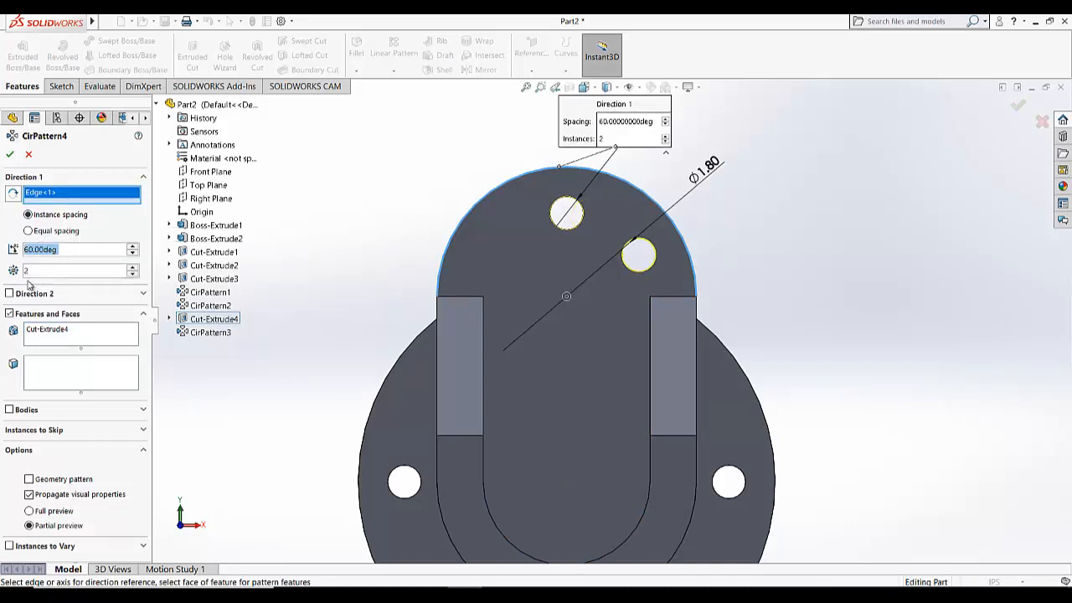
{"action": "left_click", "coordinate": [13, 196]}
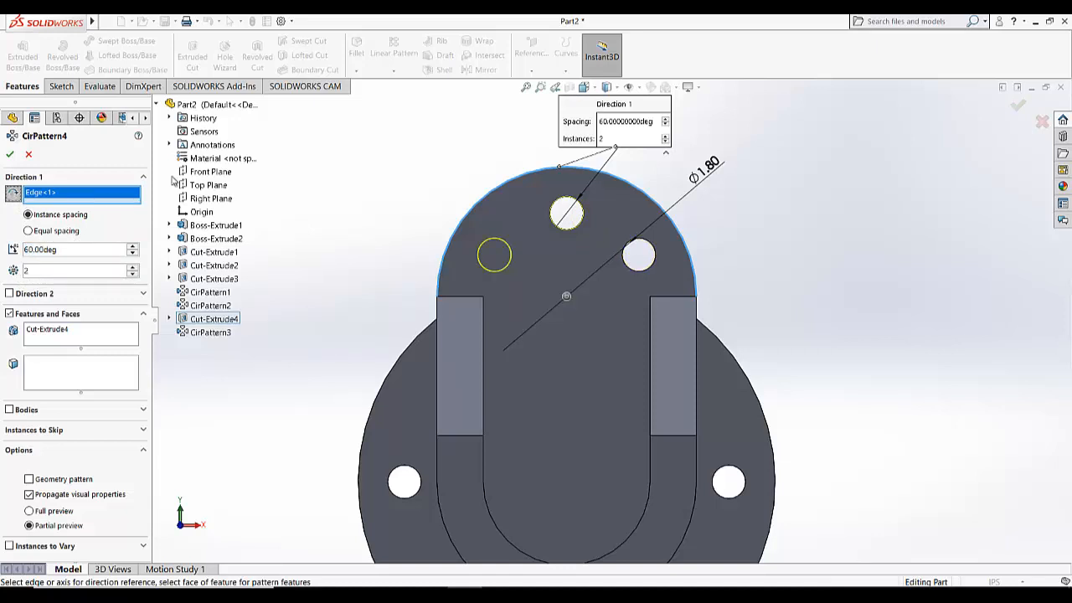
{"action": "left_click", "coordinate": [14, 195]}
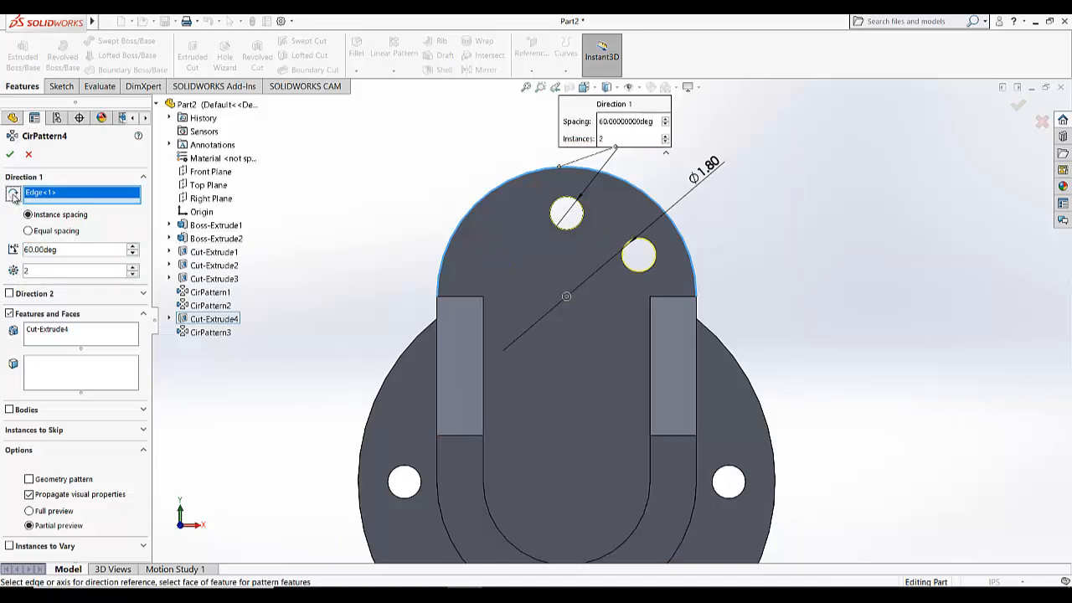
{"action": "left_click", "coordinate": [13, 194]}
{"action": "left_click", "coordinate": [10, 152]}
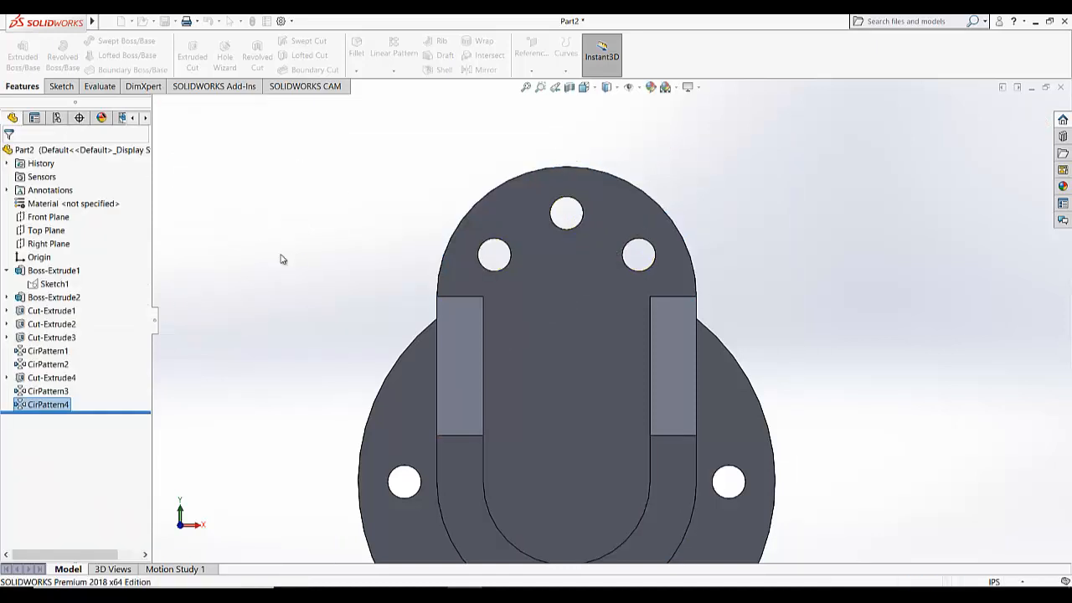
- Start a new sketch on the recessed flat face between the boss's two side walls
{"action": "left_click", "coordinate": [582, 88]}
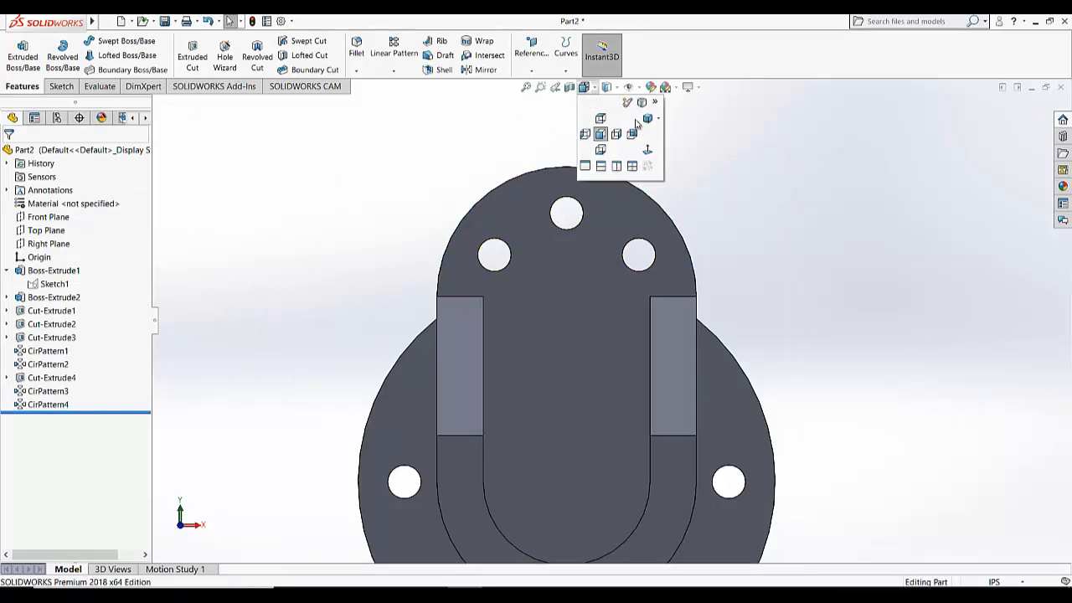
{"action": "left_click", "coordinate": [642, 120]}
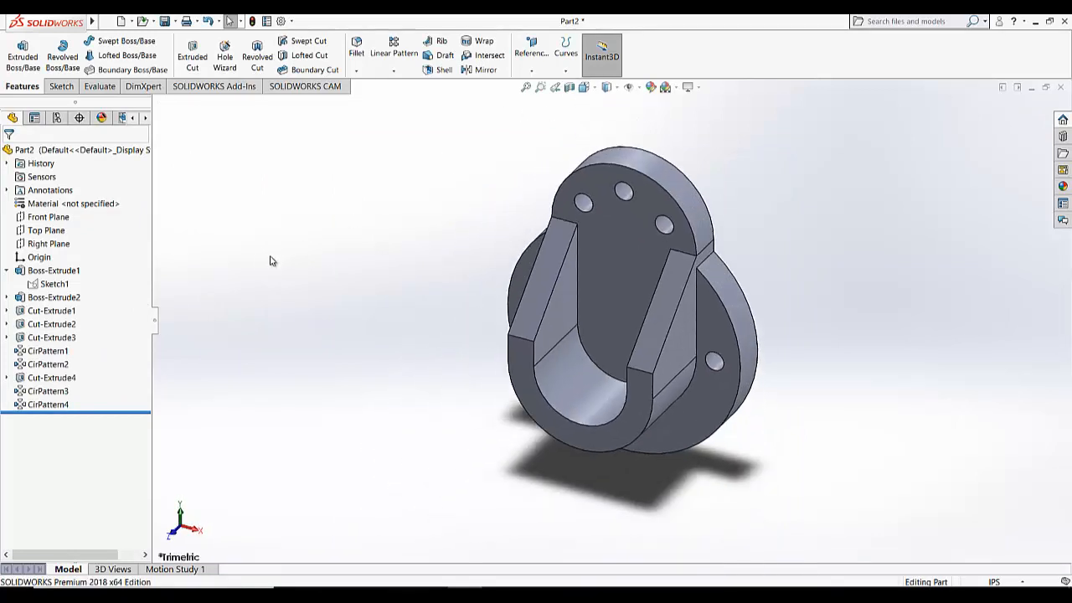
{"action": "left_click", "coordinate": [52, 85]}
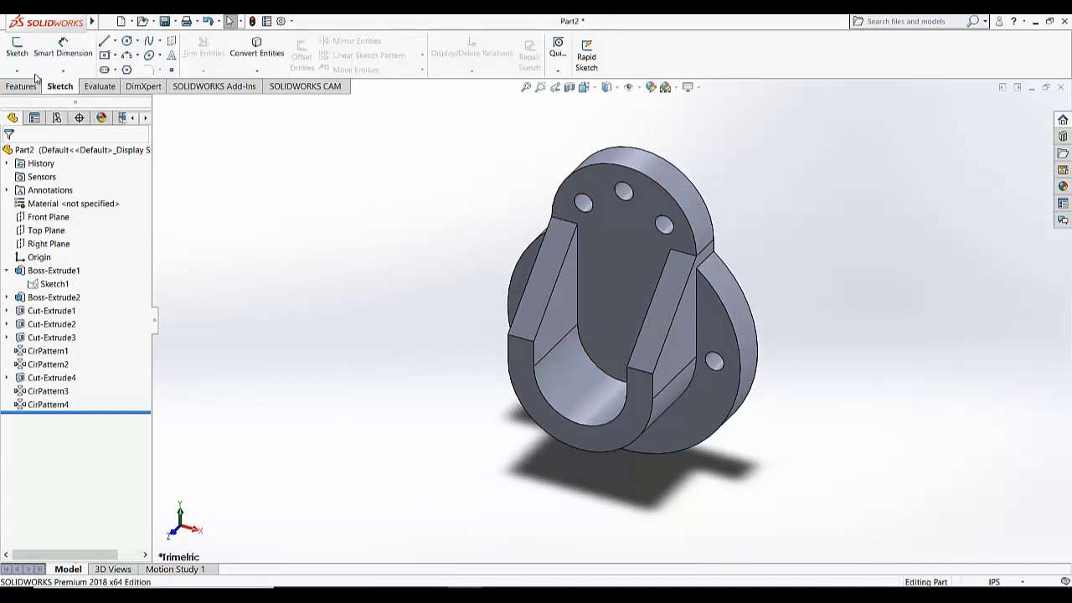
{"action": "left_click", "coordinate": [17, 46]}
{"action": "left_click", "coordinate": [621, 253]}
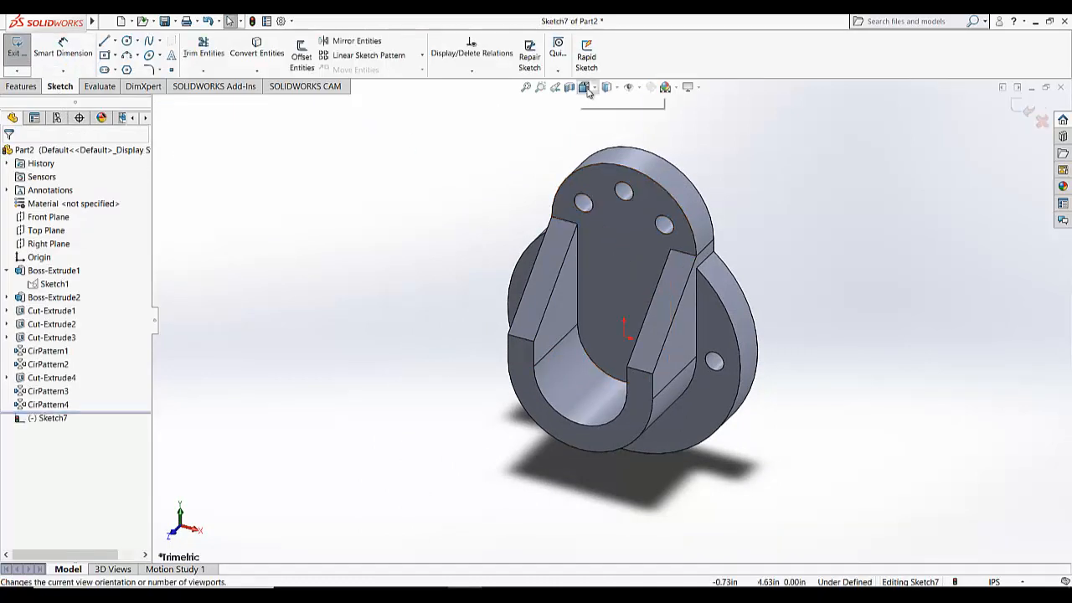
{"action": "left_click", "coordinate": [589, 88]}
{"action": "left_click", "coordinate": [650, 153]}
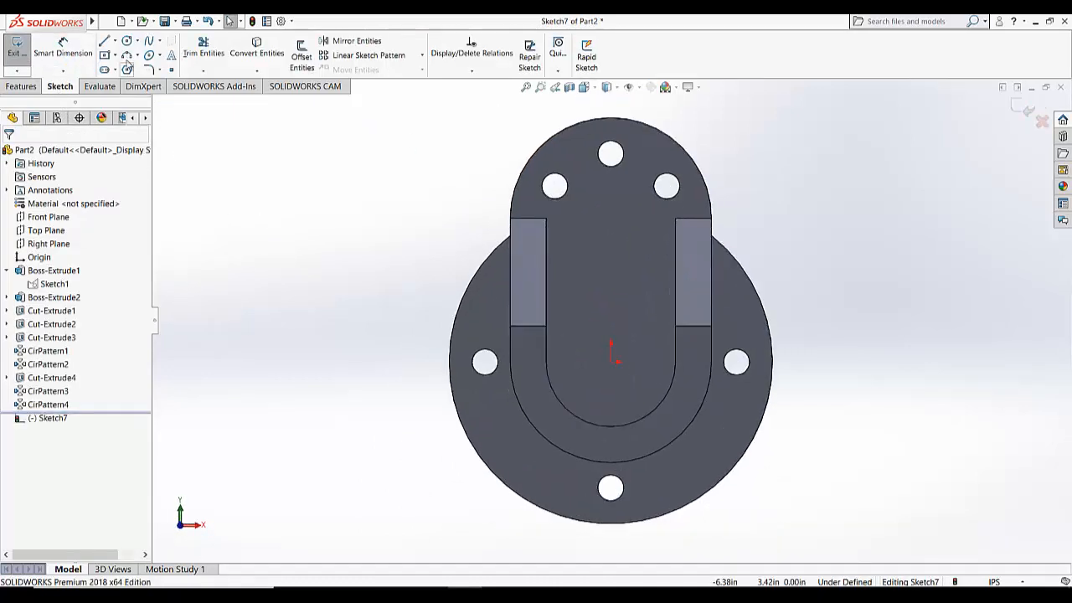
- Sketch a vertical straight slot upward from the origin, about 1.92 in between centers and 1.10 in wide
{"action": "left_click", "coordinate": [115, 71]}
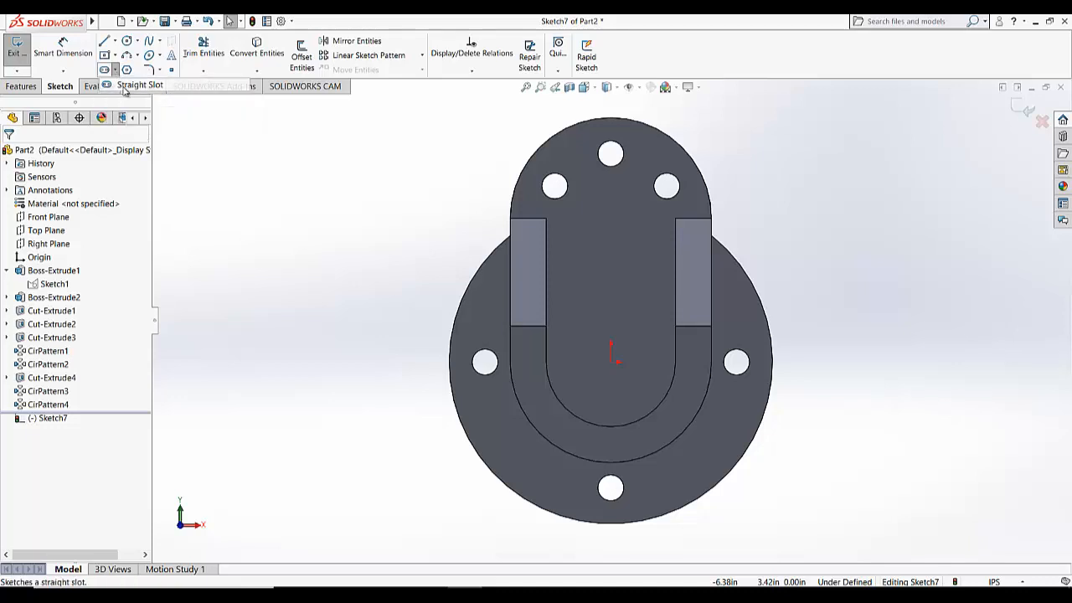
{"action": "left_click", "coordinate": [126, 85]}
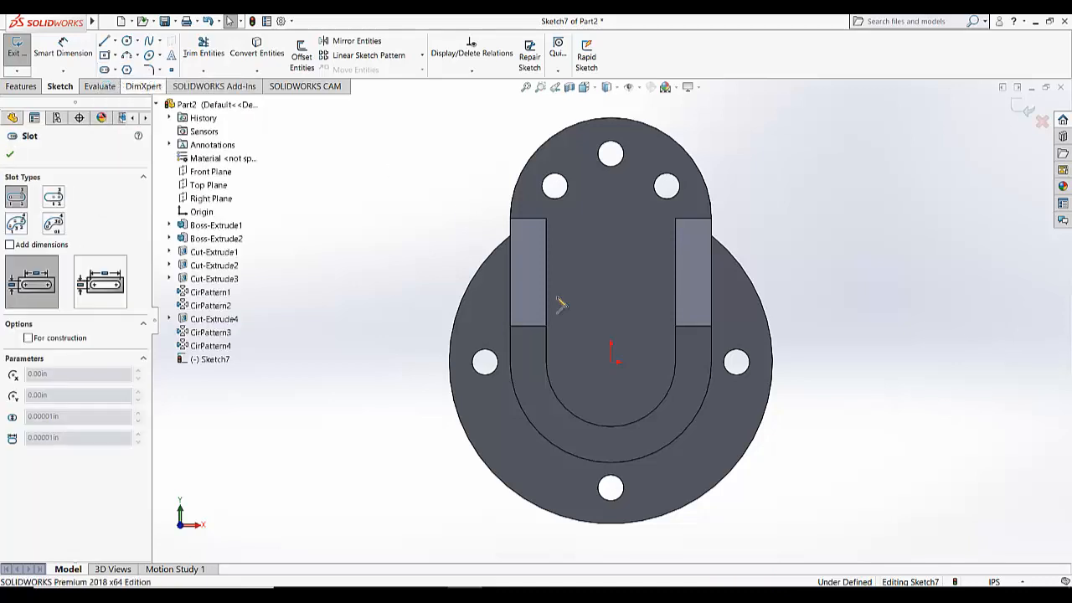
{"action": "left_click", "coordinate": [612, 362]}
{"action": "left_click", "coordinate": [619, 228]}
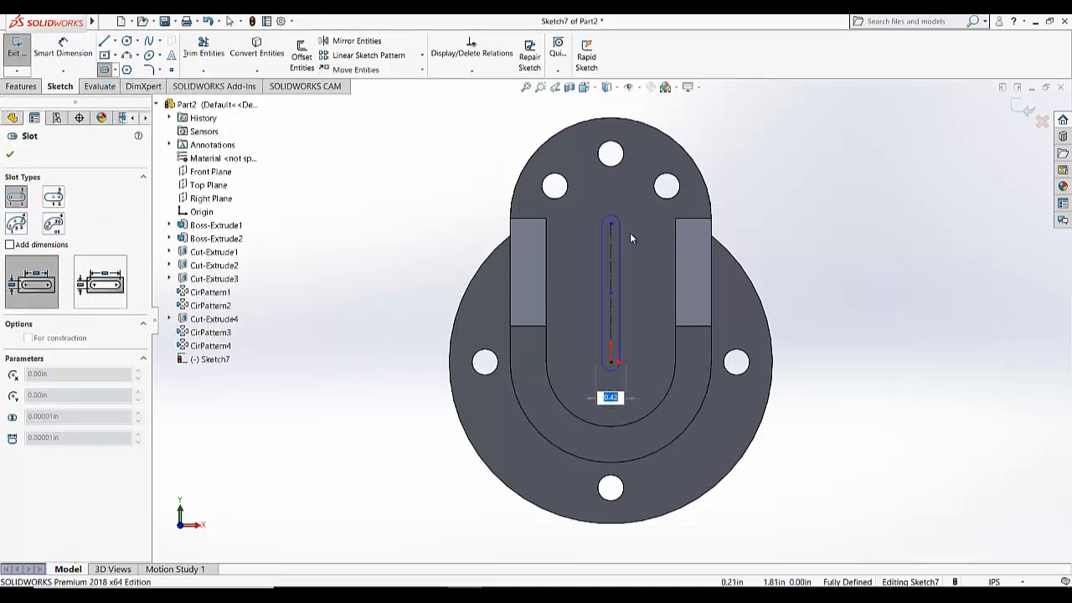
{"action": "left_click", "coordinate": [652, 242]}
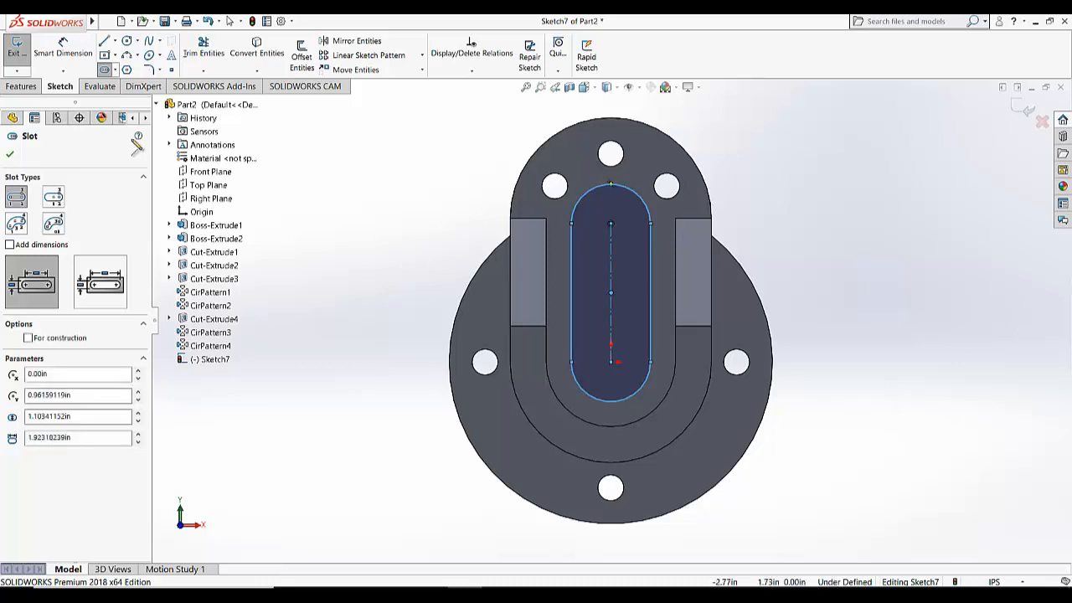
- Set the slot's center-to-center length to 2.00 in and its end radius to .70/2 in, then exit the sketch
{"action": "left_click", "coordinate": [63, 48]}
{"action": "left_click", "coordinate": [615, 253]}
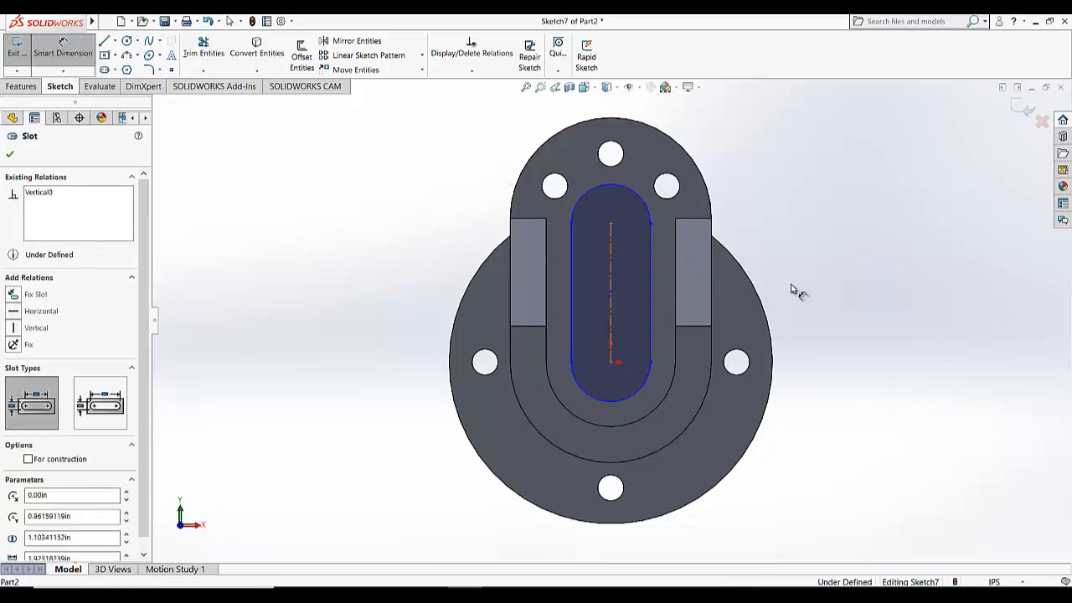
{"action": "left_click", "coordinate": [807, 288]}
{"action": "key", "text": "Return"}
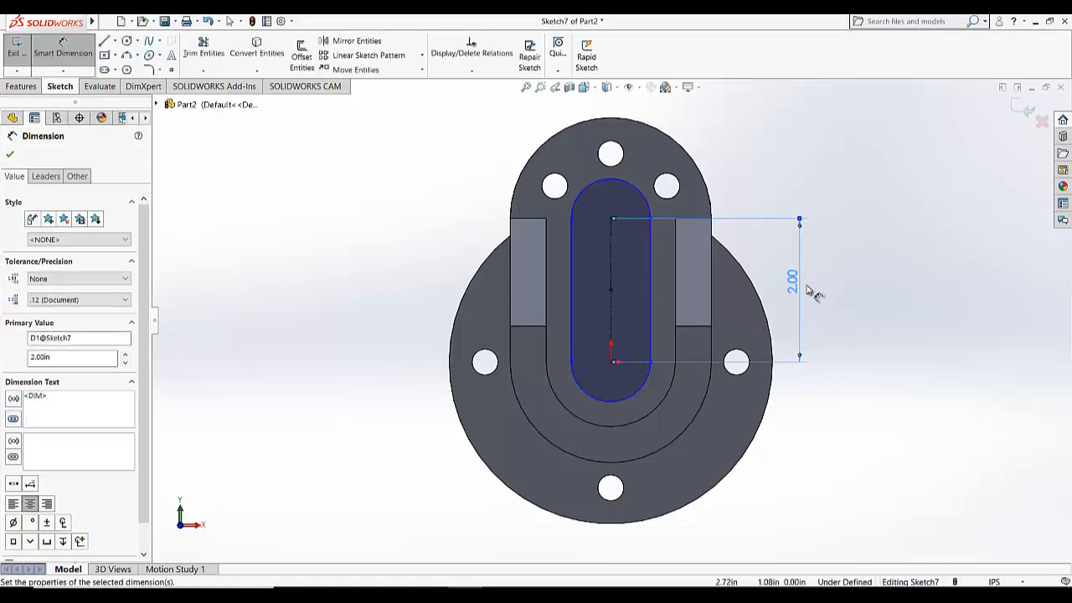
{"action": "left_click", "coordinate": [662, 186]}
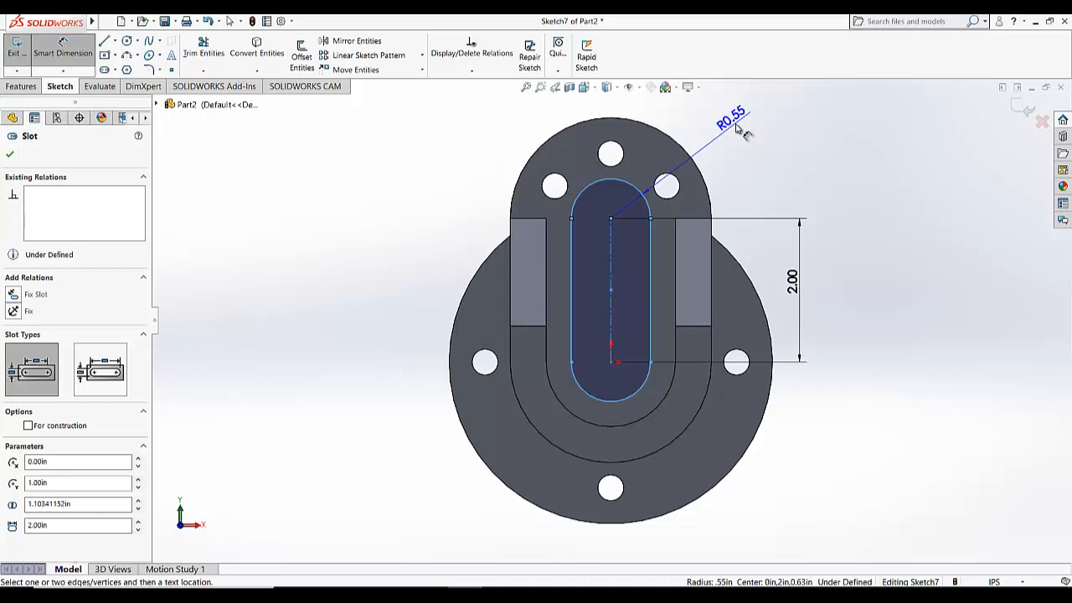
{"action": "left_click", "coordinate": [736, 126]}
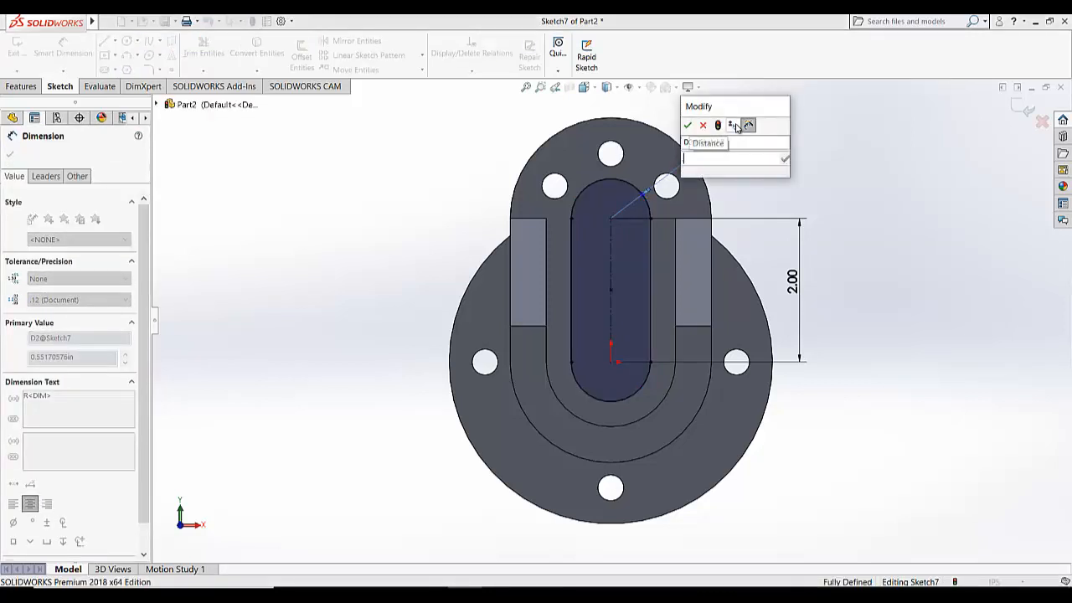
{"action": "type", "text": ".70/2"}
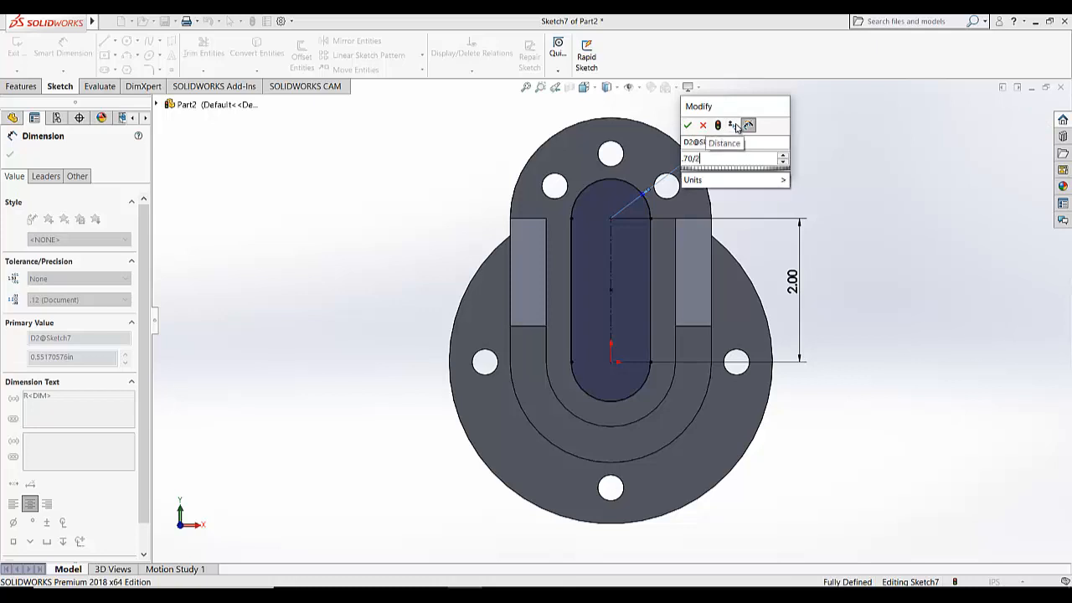
{"action": "key", "text": "Return"}
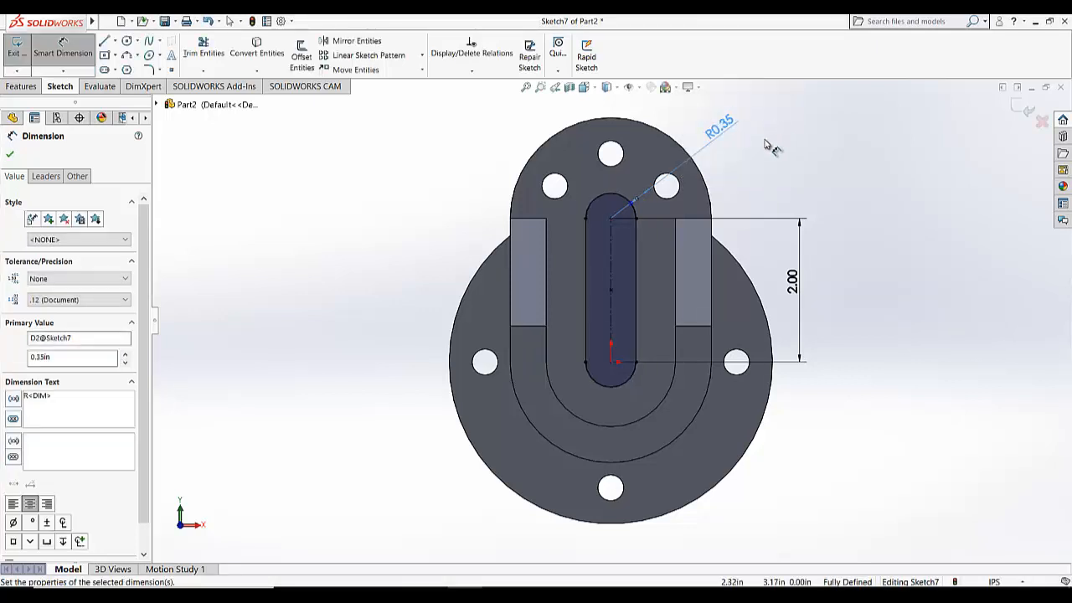
{"action": "left_click", "coordinate": [23, 55]}
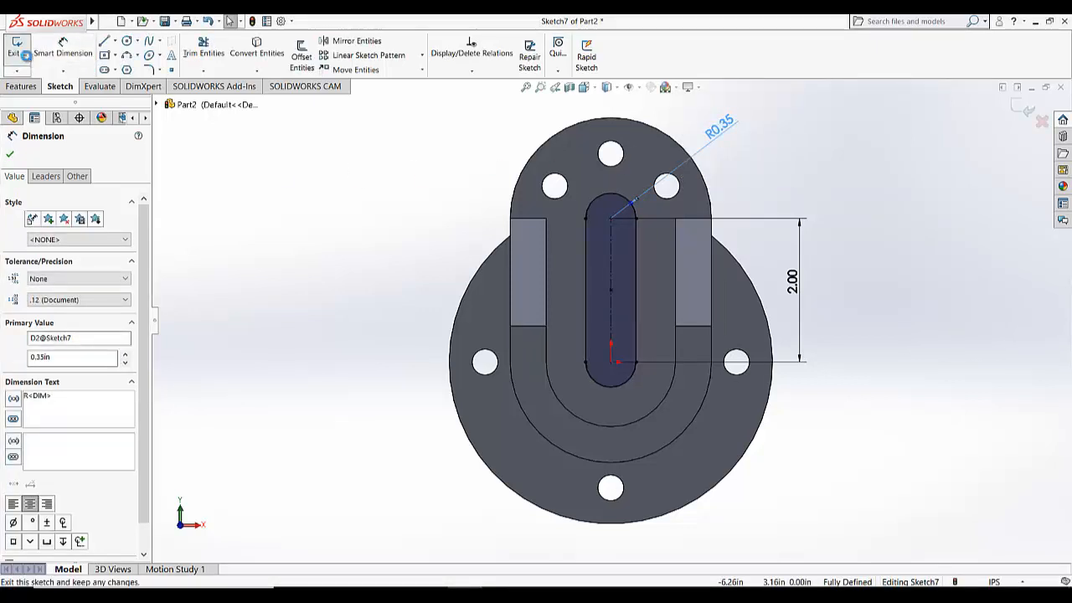
- Cut-extrude the slot sketch with the Through All end condition
{"action": "left_click", "coordinate": [21, 86]}
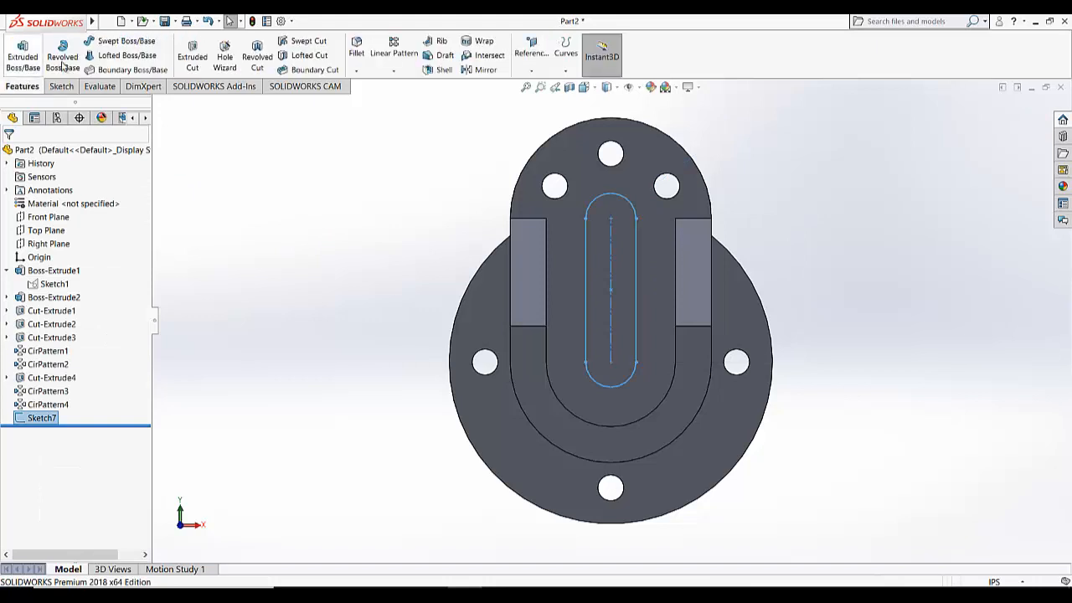
{"action": "left_click", "coordinate": [191, 55]}
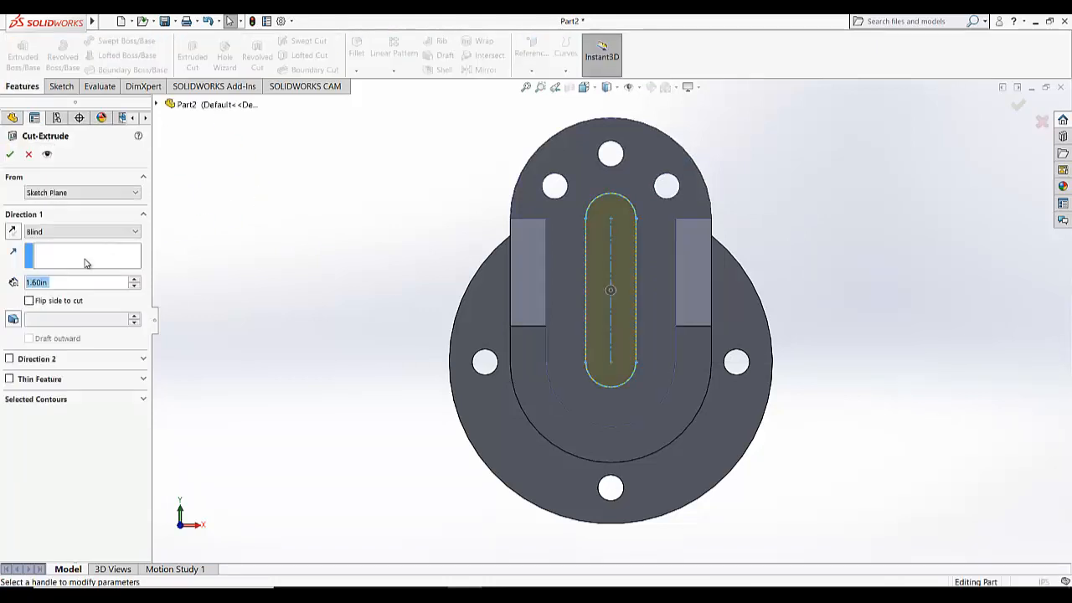
{"action": "left_click", "coordinate": [80, 231]}
{"action": "left_click", "coordinate": [67, 251]}
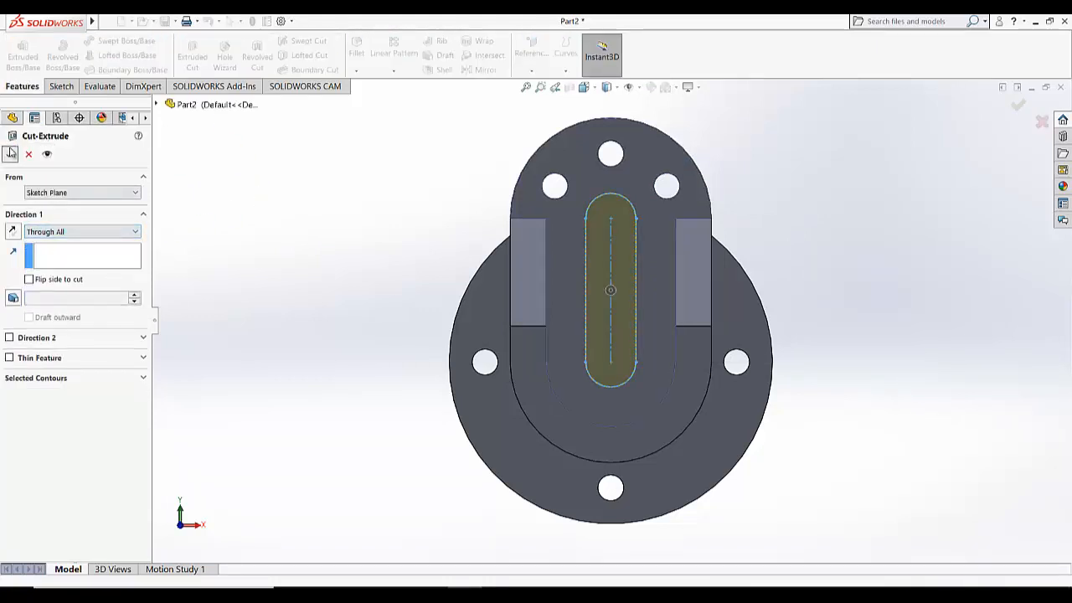
{"action": "left_click", "coordinate": [10, 154]}
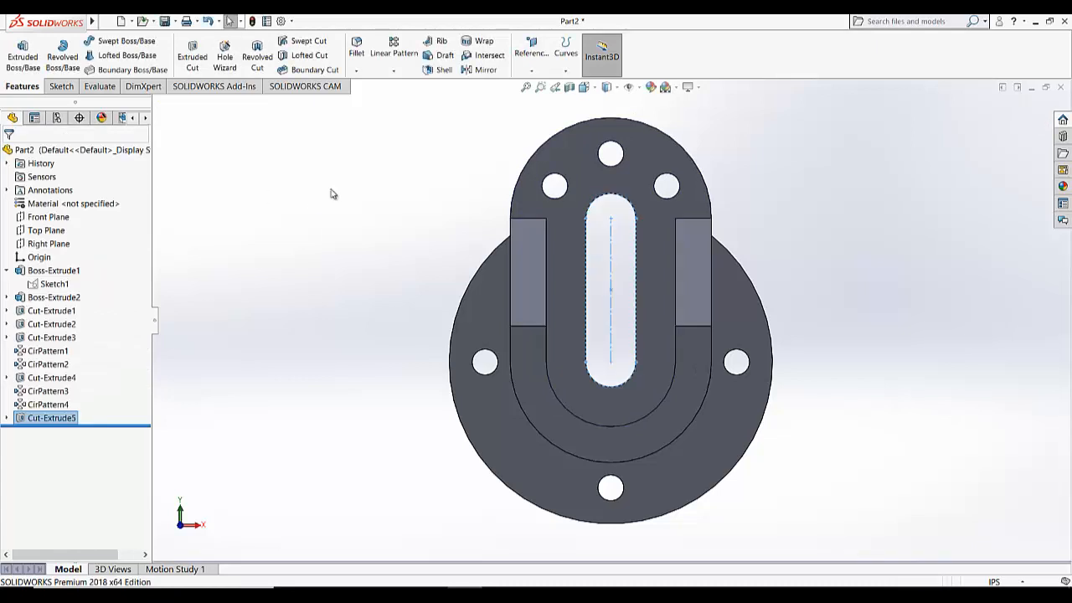
- Apply the steel material AISI 1020 to the part
{"action": "left_click", "coordinate": [584, 87]}
{"action": "left_click", "coordinate": [641, 117]}
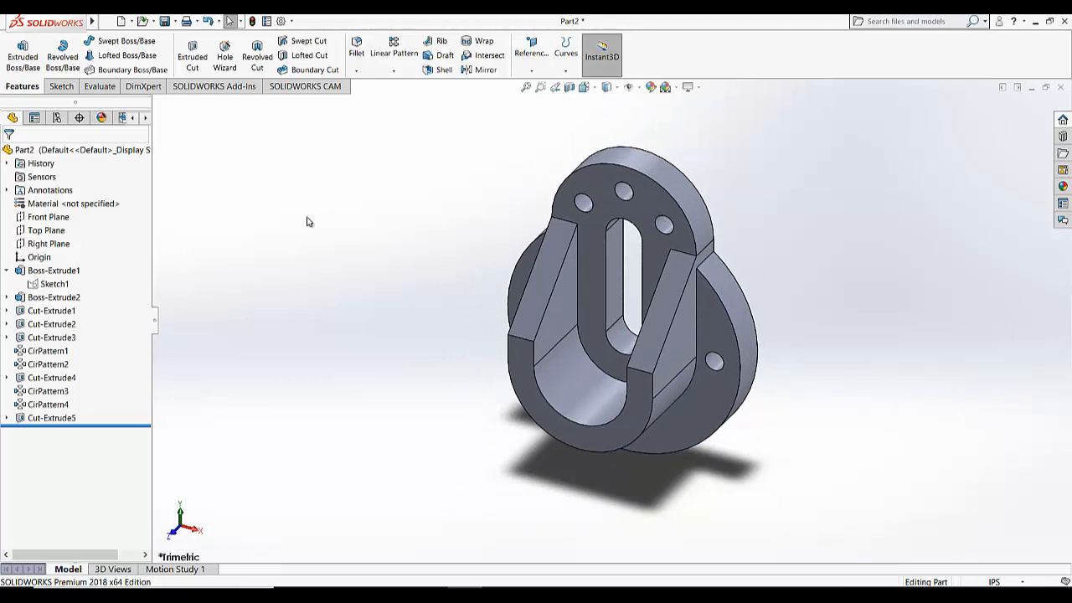
{"action": "right_click", "coordinate": [113, 204]}
{"action": "left_click", "coordinate": [237, 215]}
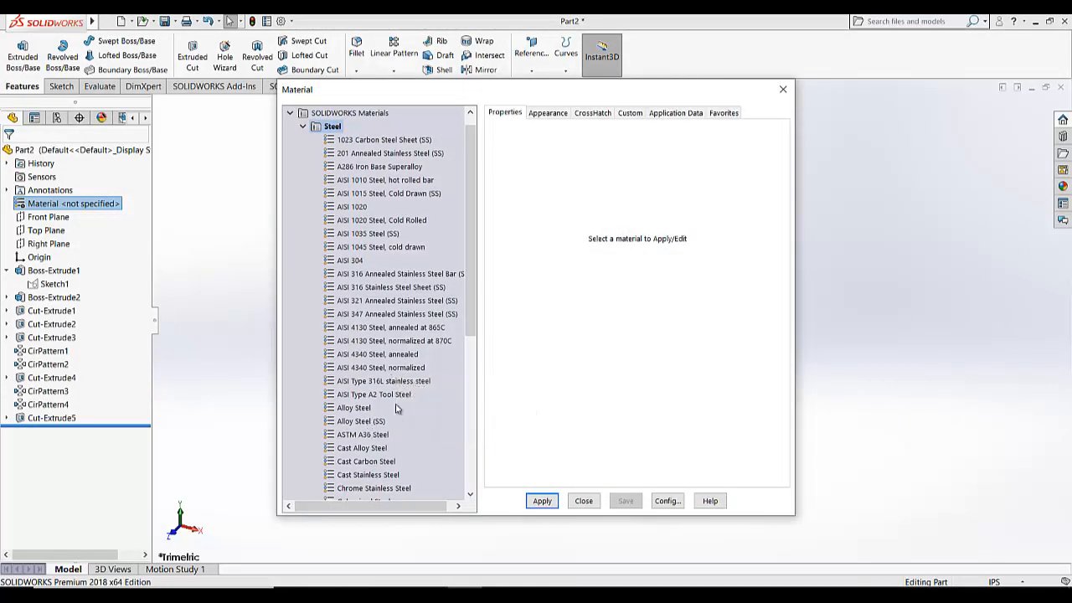
{"action": "left_click", "coordinate": [365, 206]}
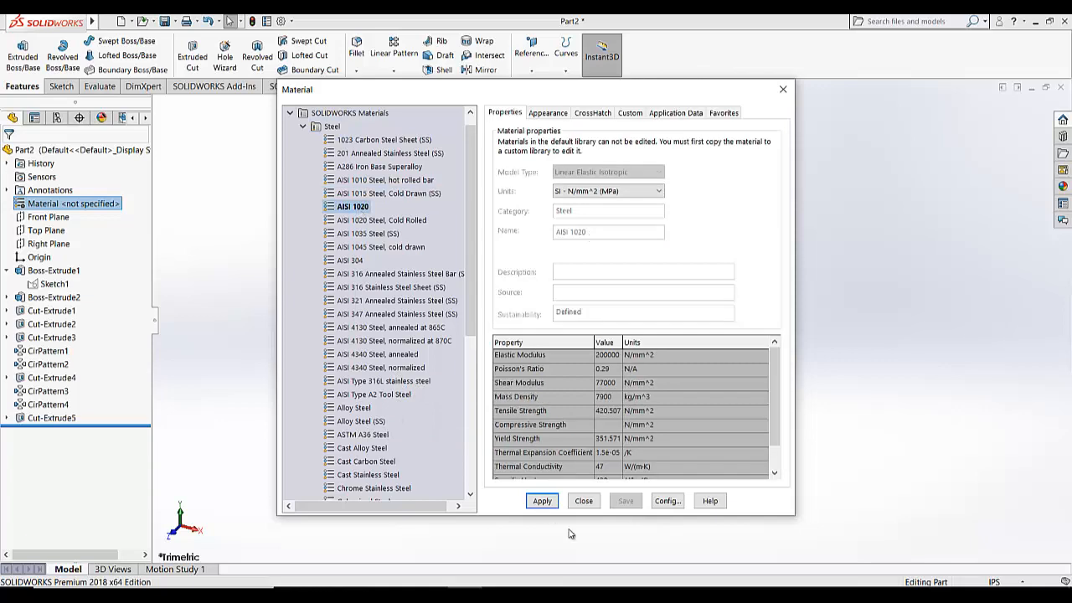
{"action": "left_click", "coordinate": [542, 501]}
{"action": "left_click", "coordinate": [584, 501]}
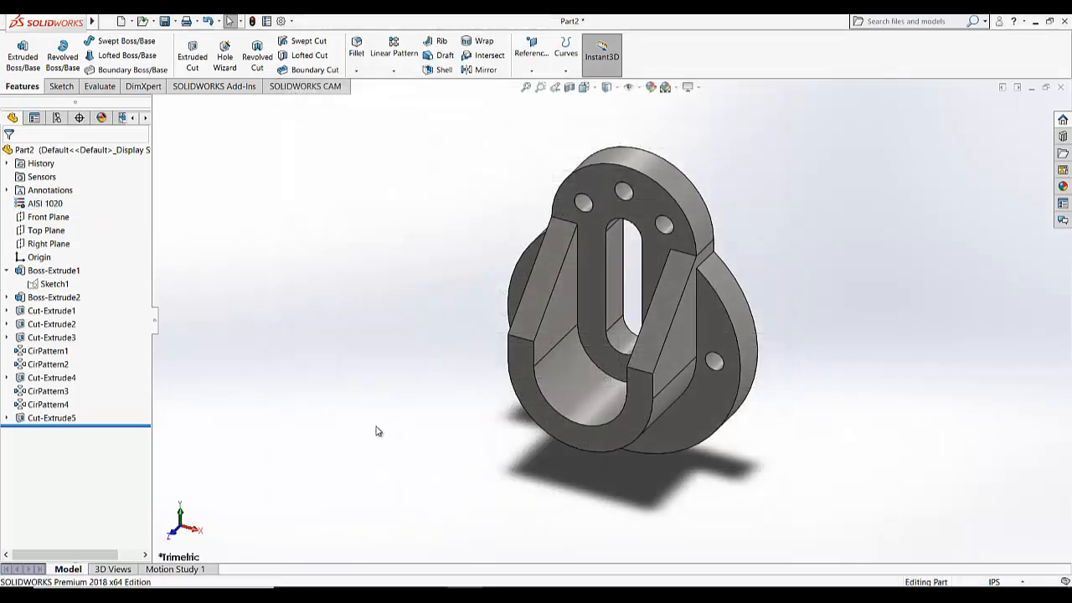
- Check the reference drawing's mass request and evaluate the part's mass in Mass Properties
{"action": "left_click", "coordinate": [534, 589]}
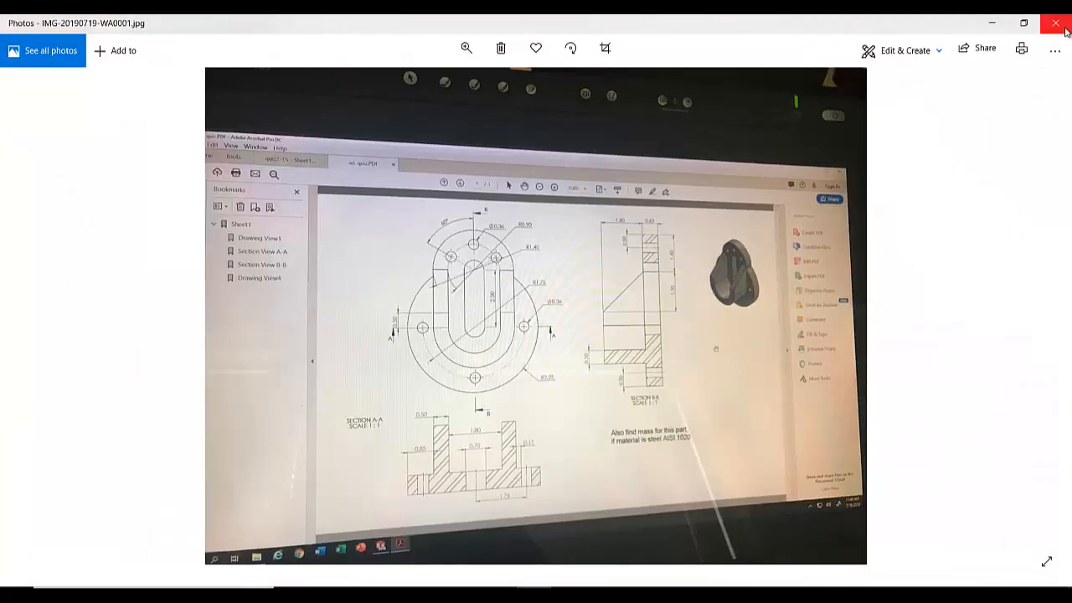
{"action": "left_click", "coordinate": [992, 23]}
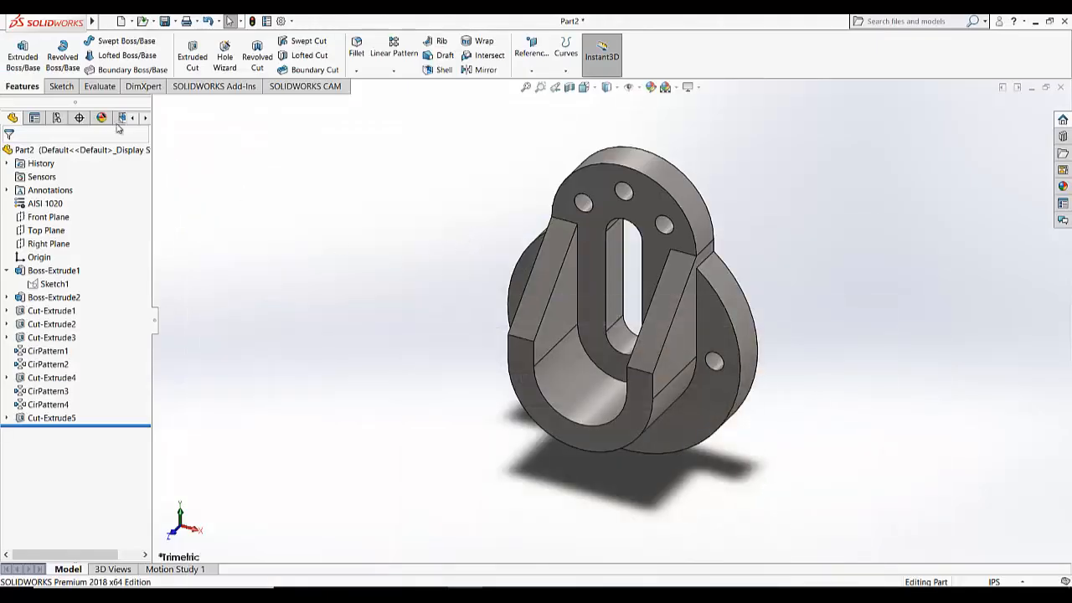
{"action": "left_click", "coordinate": [98, 87]}
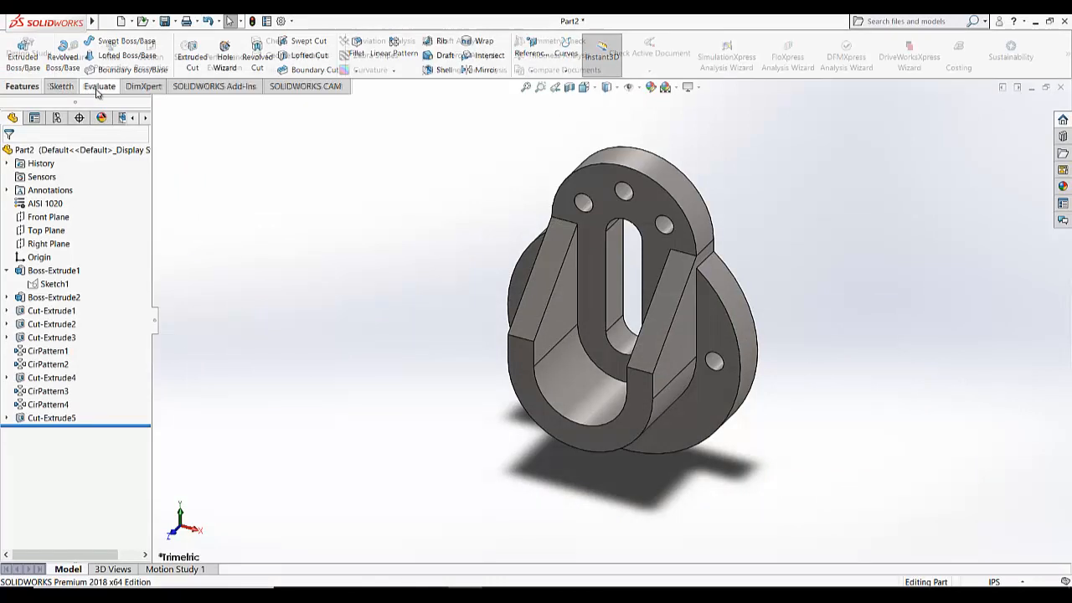
{"action": "left_click", "coordinate": [109, 59]}
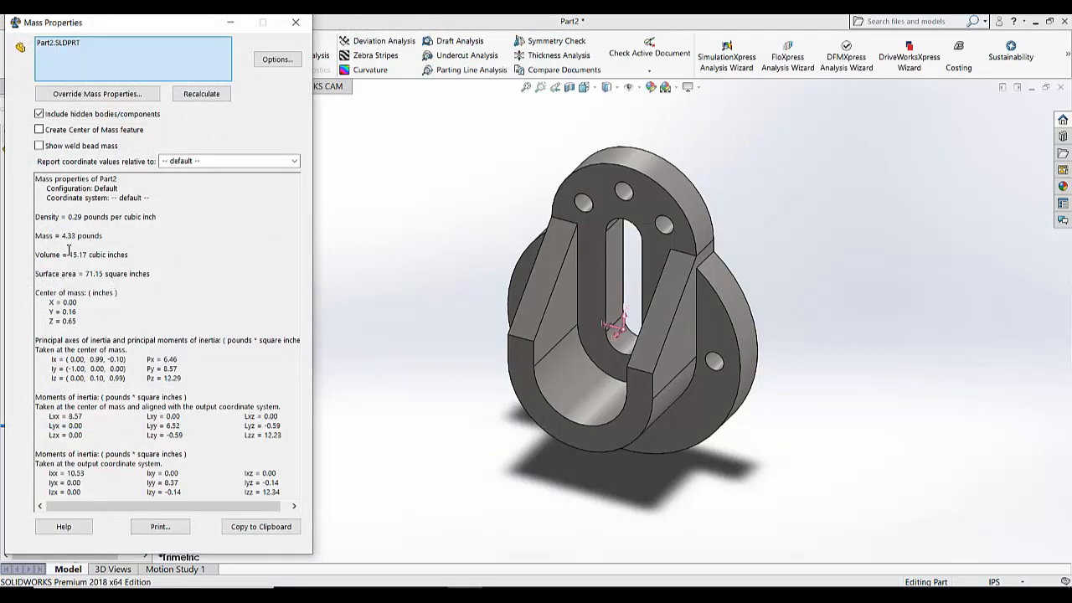
{"action": "left_click_drag", "start_coordinate": [36, 236], "coordinate": [132, 238]}
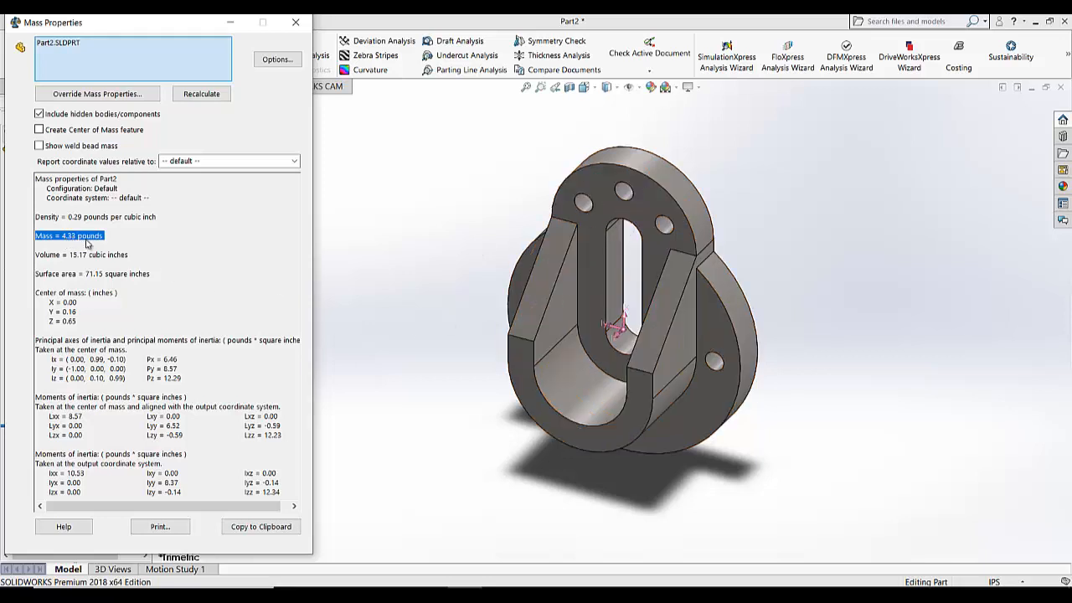
{"action": "left_click", "coordinate": [295, 22]}
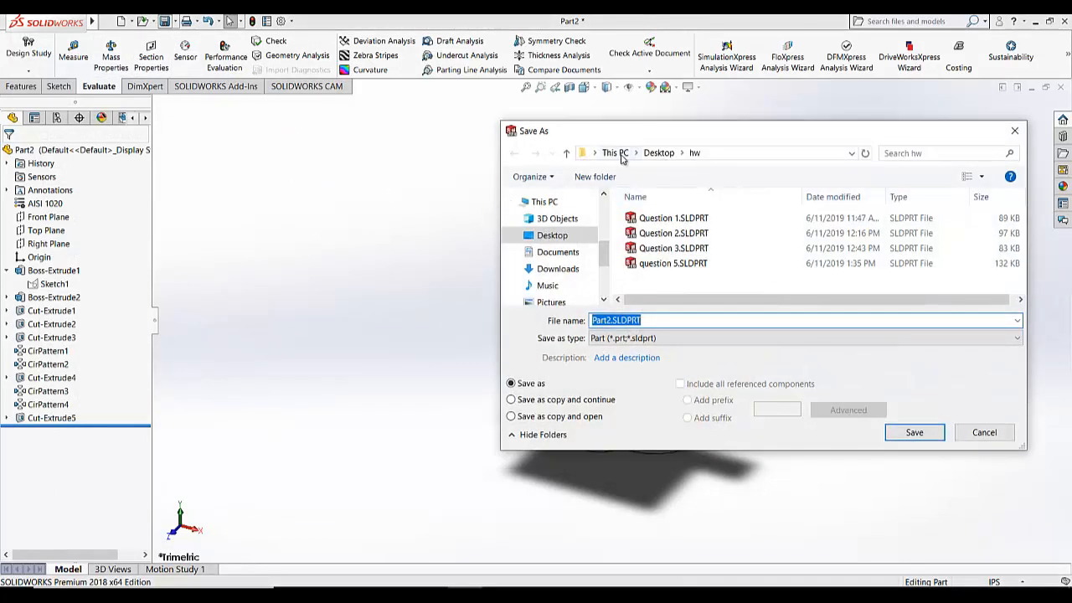
- Create a folder named quiz 2 inside the student's named folder under Desktop > ONline work
{"action": "left_click", "coordinate": [658, 154]}
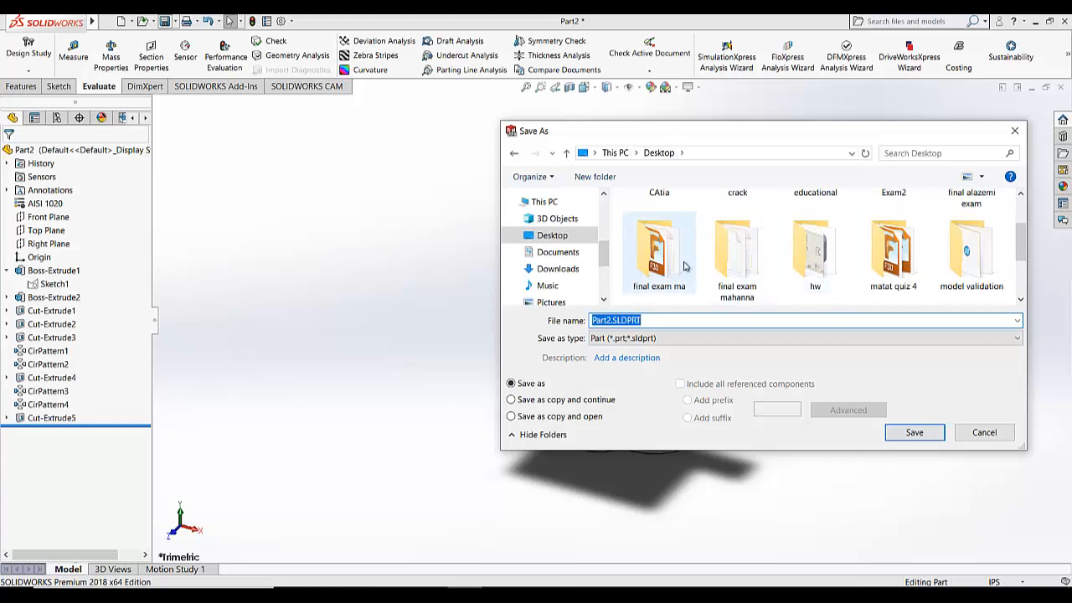
{"action": "scroll", "coordinate": [712, 251], "scroll_direction": "down", "scroll_amount": 1}
{"action": "left_click", "coordinate": [731, 275]}
{"action": "double_click", "coordinate": [732, 275]}
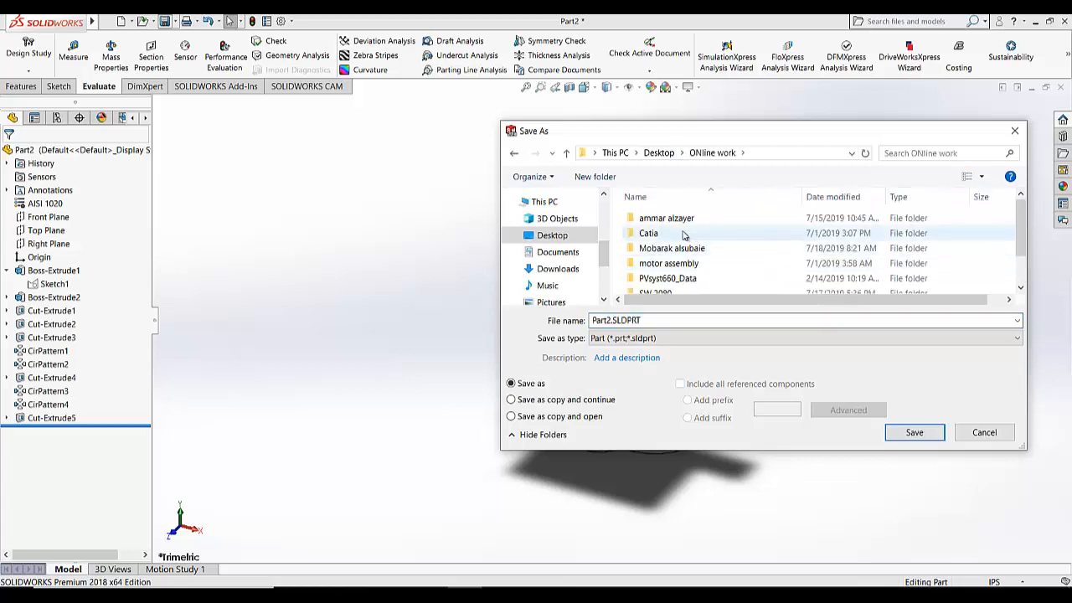
{"action": "double_click", "coordinate": [723, 215]}
{"action": "right_click", "coordinate": [683, 285]}
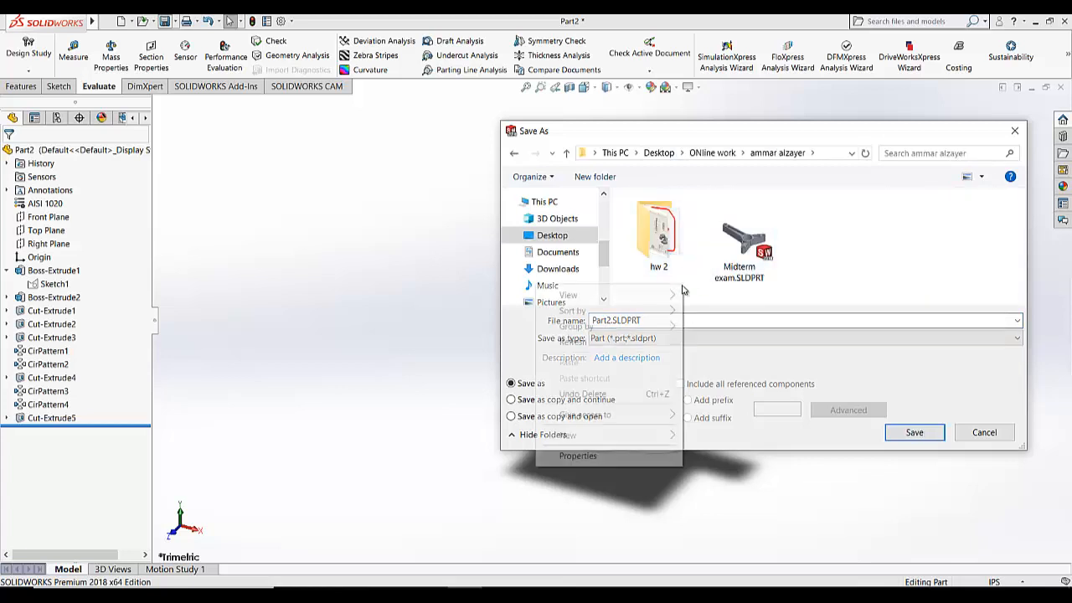
{"action": "mouse_move", "coordinate": [662, 294]}
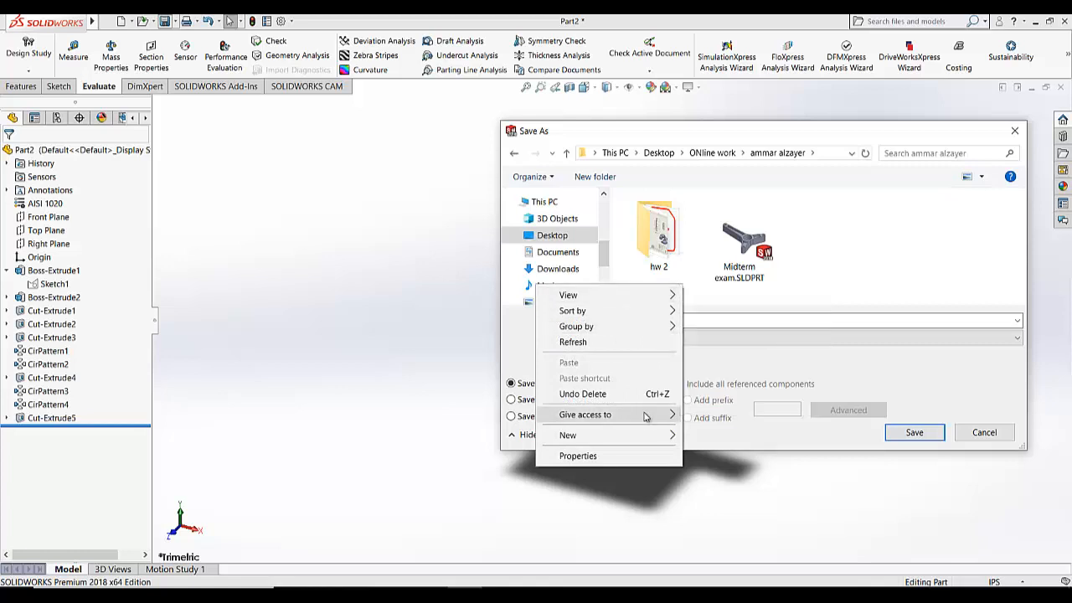
{"action": "mouse_move", "coordinate": [661, 435]}
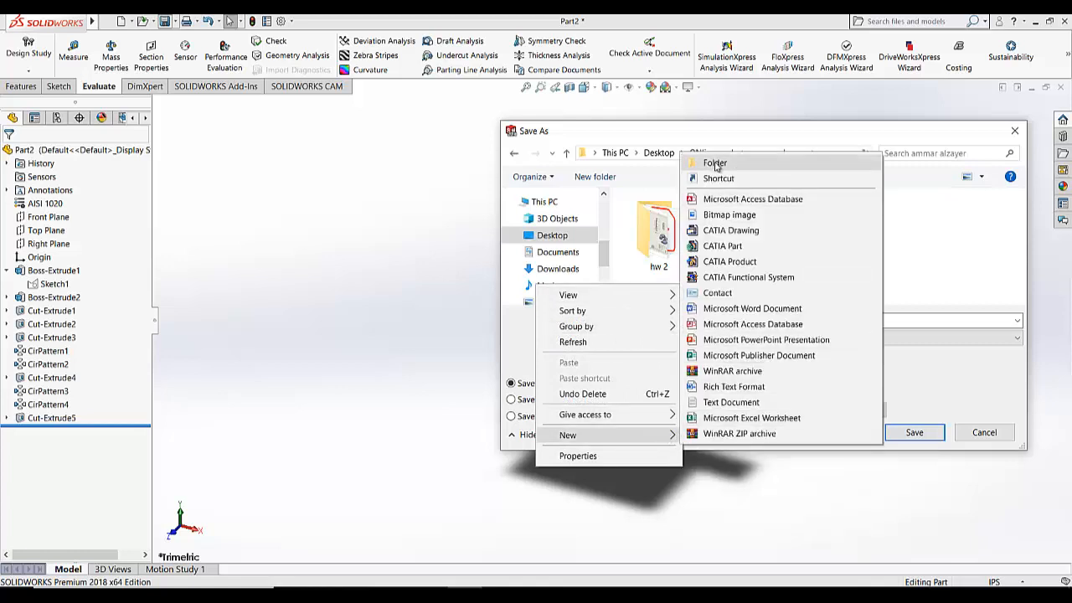
{"action": "left_click", "coordinate": [714, 163]}
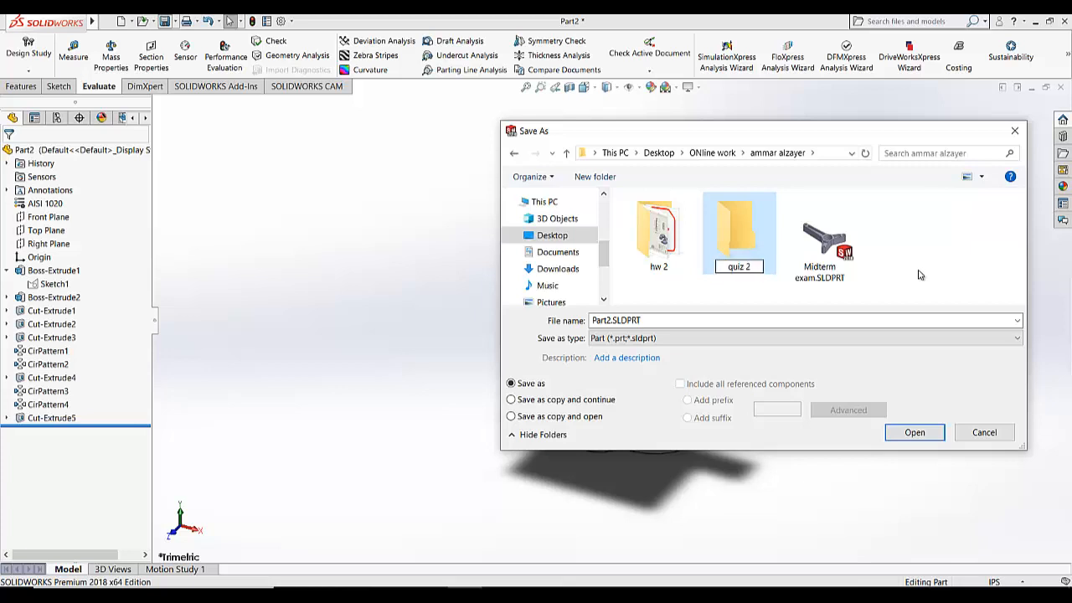
{"action": "left_click", "coordinate": [763, 299]}
- Save the part in the quiz 2 folder under the name Quiz 2
{"action": "double_click", "coordinate": [754, 247]}
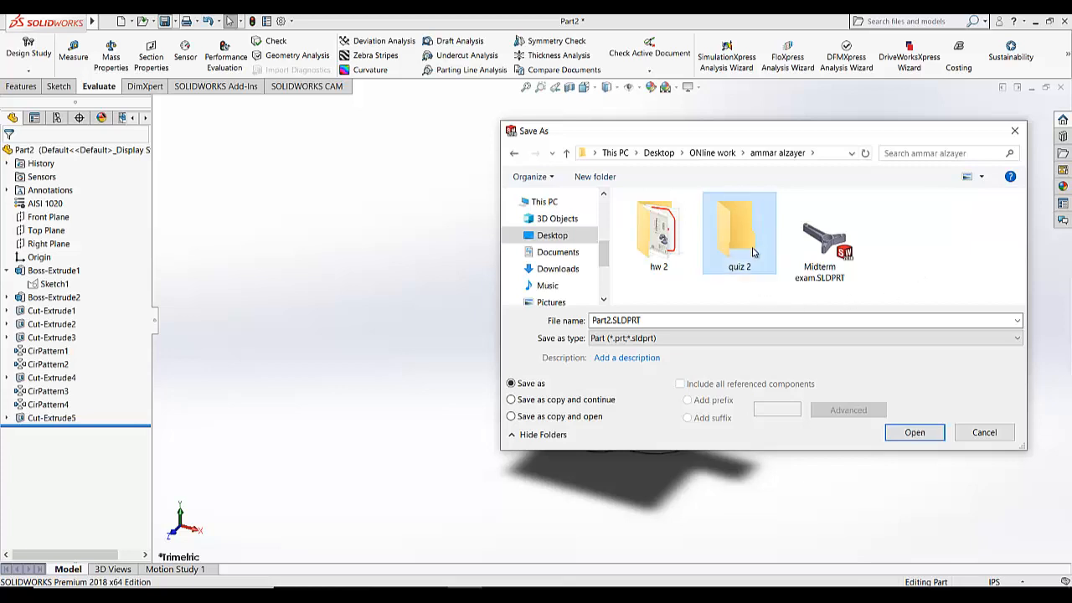
{"action": "left_click", "coordinate": [686, 323]}
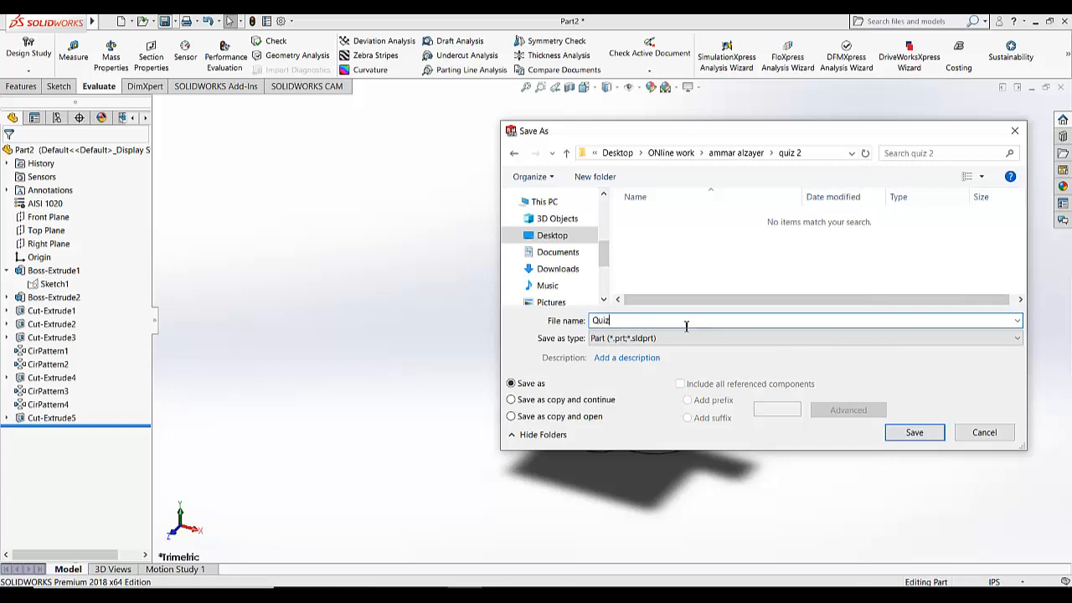
{"action": "key", "text": "Return"}
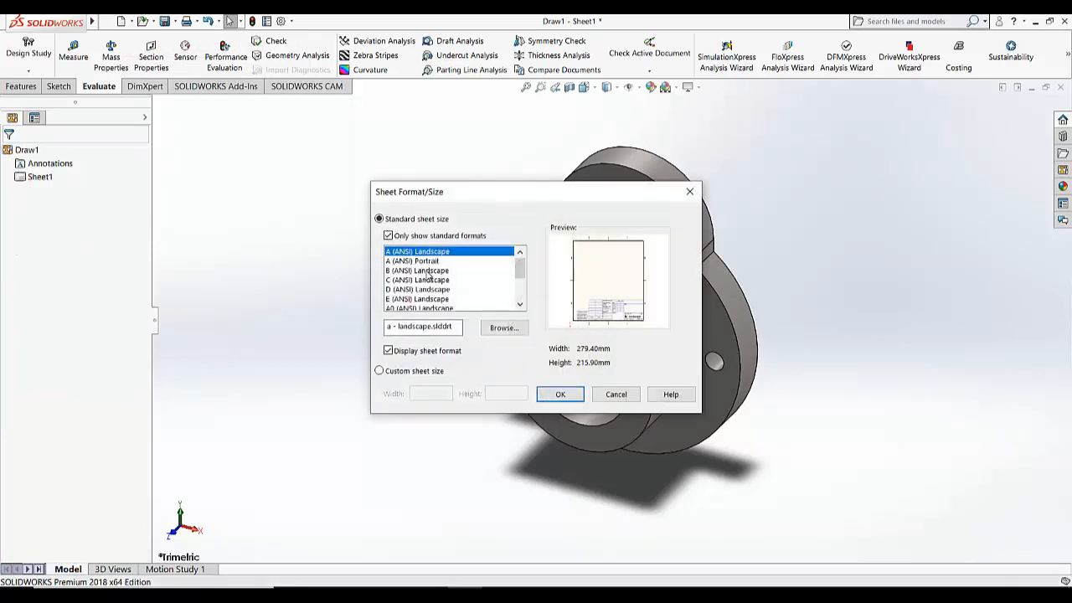
- Set the part's new drawing to B (ANSI) Landscape and place its front view with projected right and isometric views
{"action": "left_click", "coordinate": [417, 271]}
{"action": "left_click", "coordinate": [561, 395]}
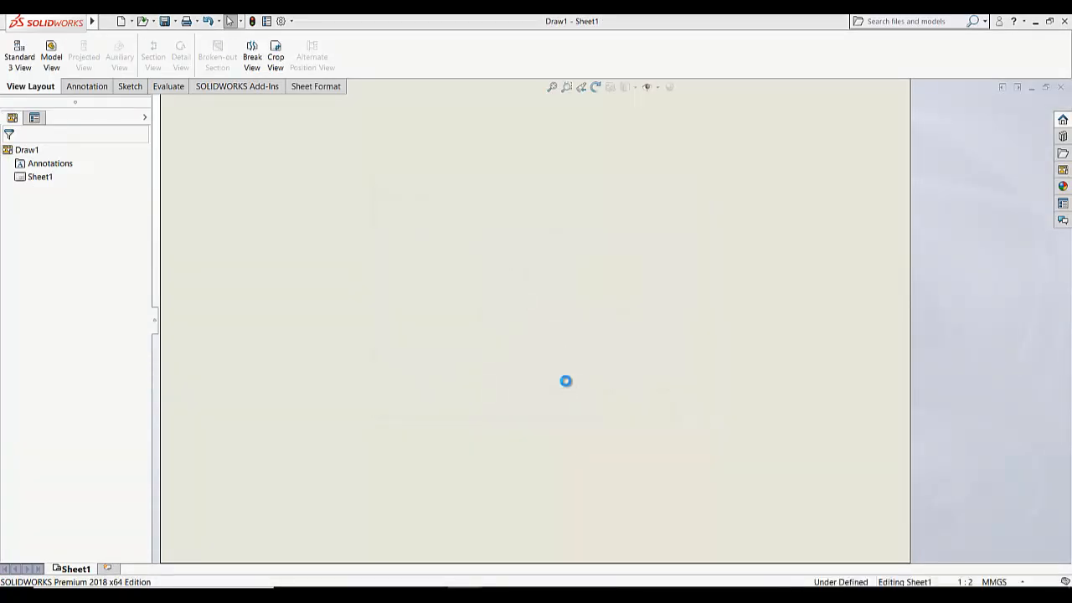
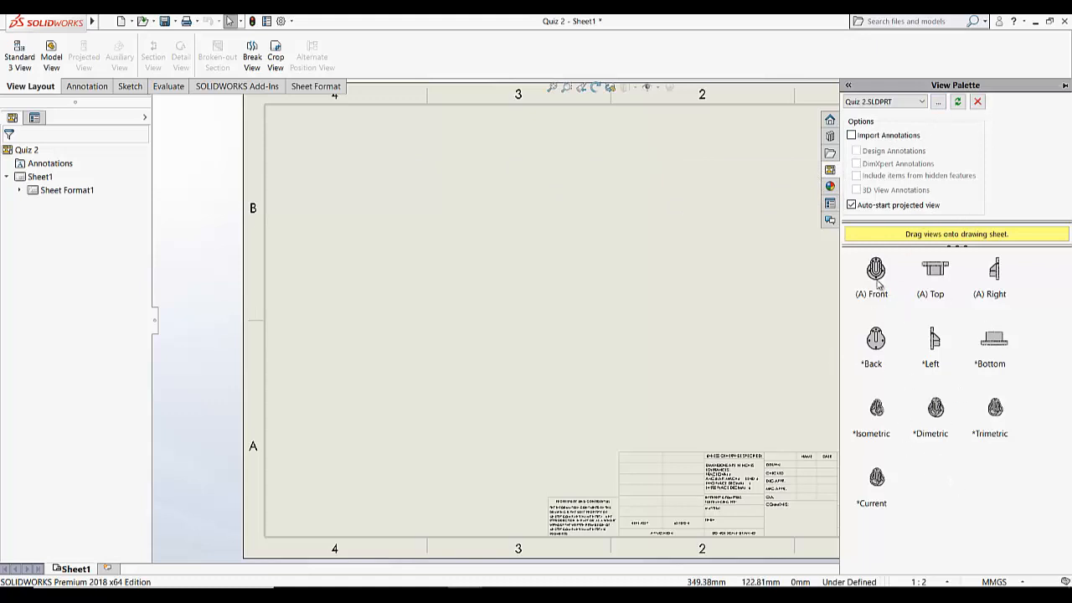
{"action": "mouse_move", "coordinate": [704, 290]}
{"action": "left_mouse_down"}
{"action": "mouse_move", "coordinate": [465, 343]}
{"action": "mouse_move", "coordinate": [435, 290]}
{"action": "mouse_move", "coordinate": [426, 295]}
{"action": "left_mouse_up"}
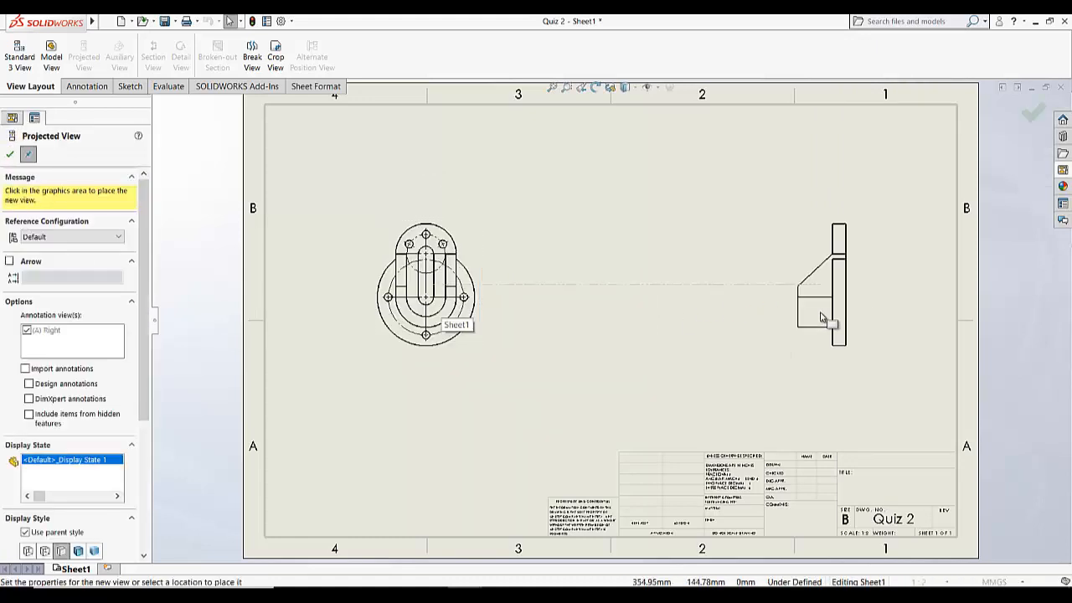
{"action": "left_click", "coordinate": [823, 315]}
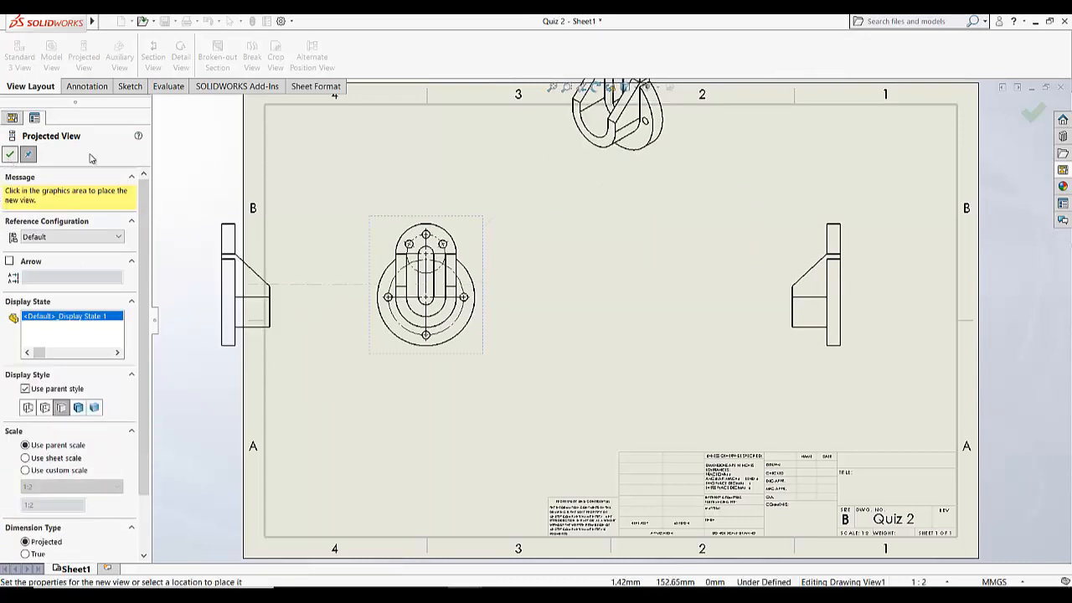
{"action": "key", "text": "Escape"}
- Move the isometric view down inside the sheet border and display it as Shaded With Edges
{"action": "left_click_drag", "start_coordinate": [687, 160], "coordinate": [727, 217]}
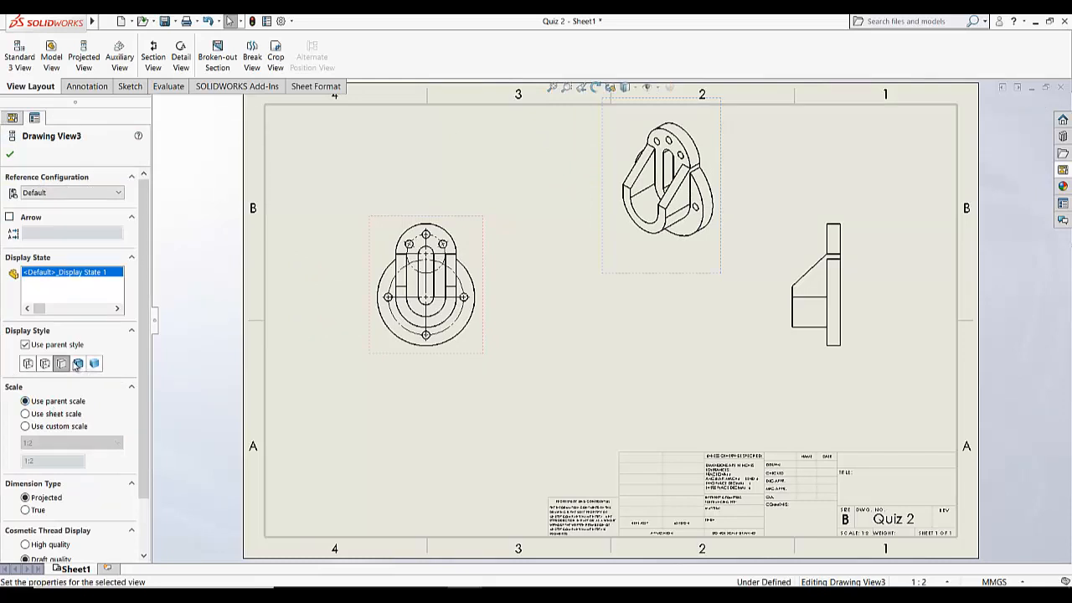
{"action": "left_click", "coordinate": [78, 363]}
{"action": "left_click", "coordinate": [531, 390]}
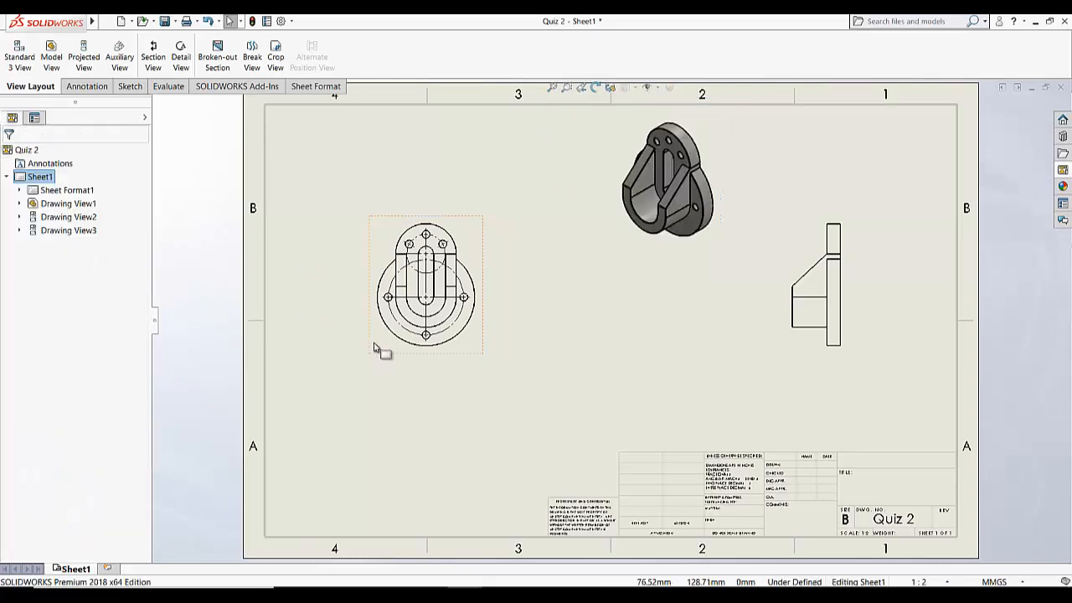
- Set the front view to Hidden Lines Visible and section it horizontally through the large circle's center, placing the section view below it
{"action": "left_click", "coordinate": [371, 350]}
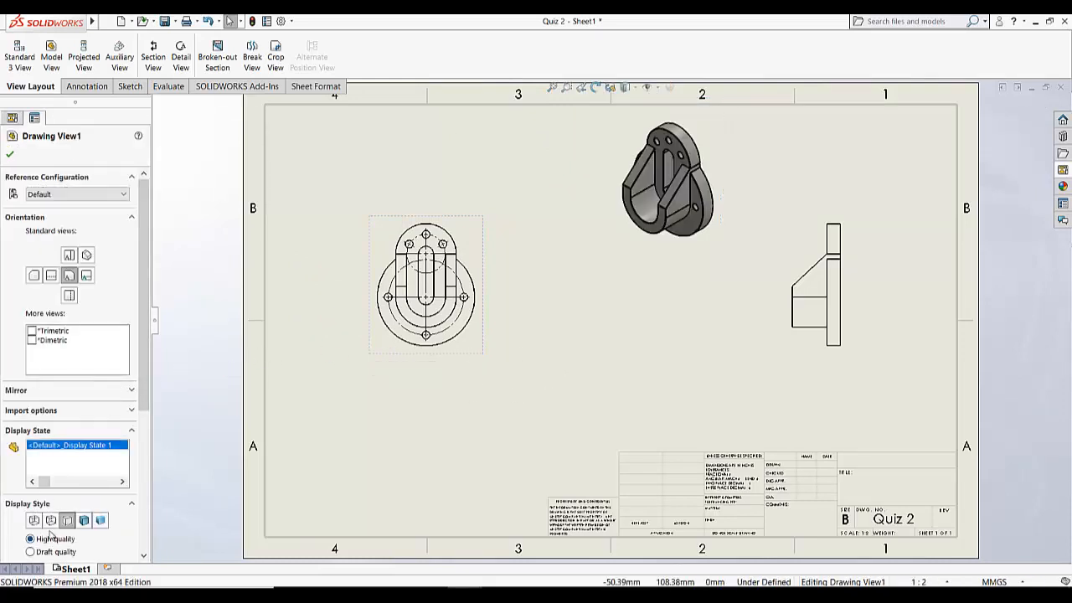
{"action": "left_click", "coordinate": [10, 150]}
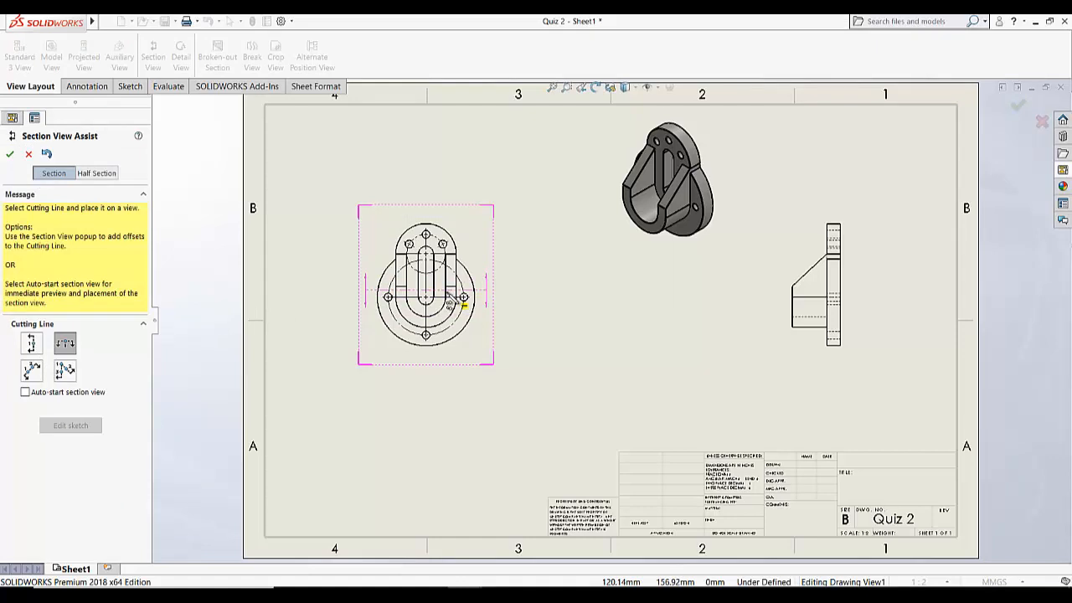
{"action": "left_click", "coordinate": [433, 308]}
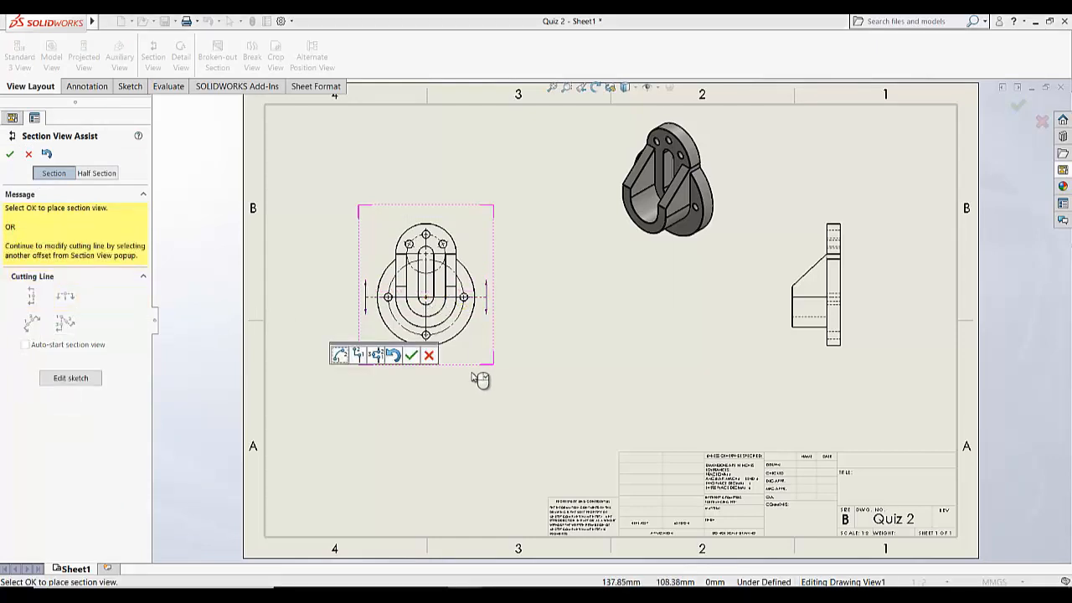
{"action": "left_click", "coordinate": [412, 355]}
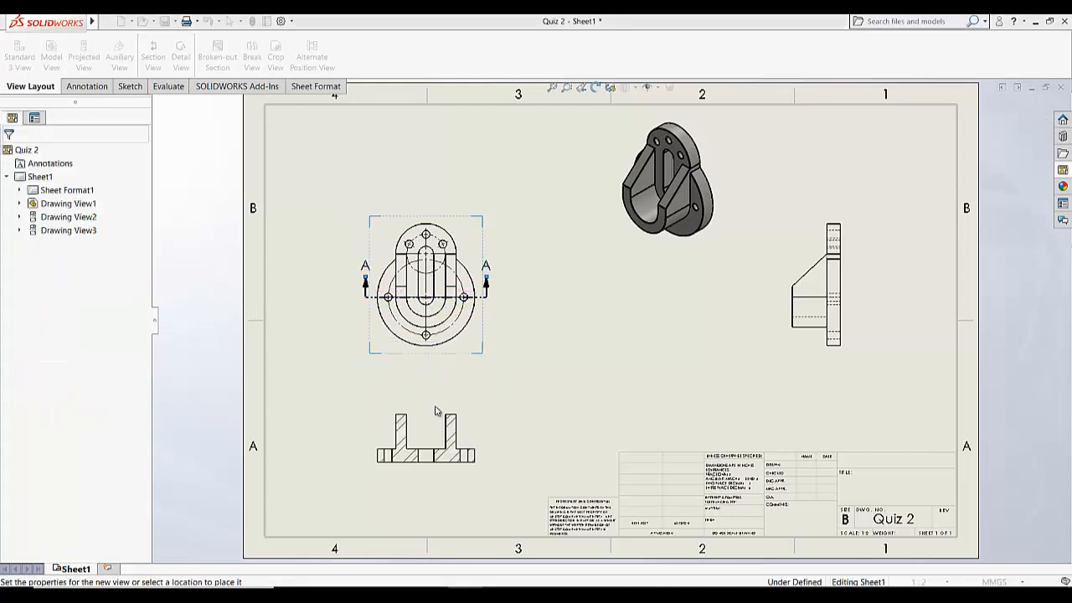
{"action": "left_click", "coordinate": [568, 288]}
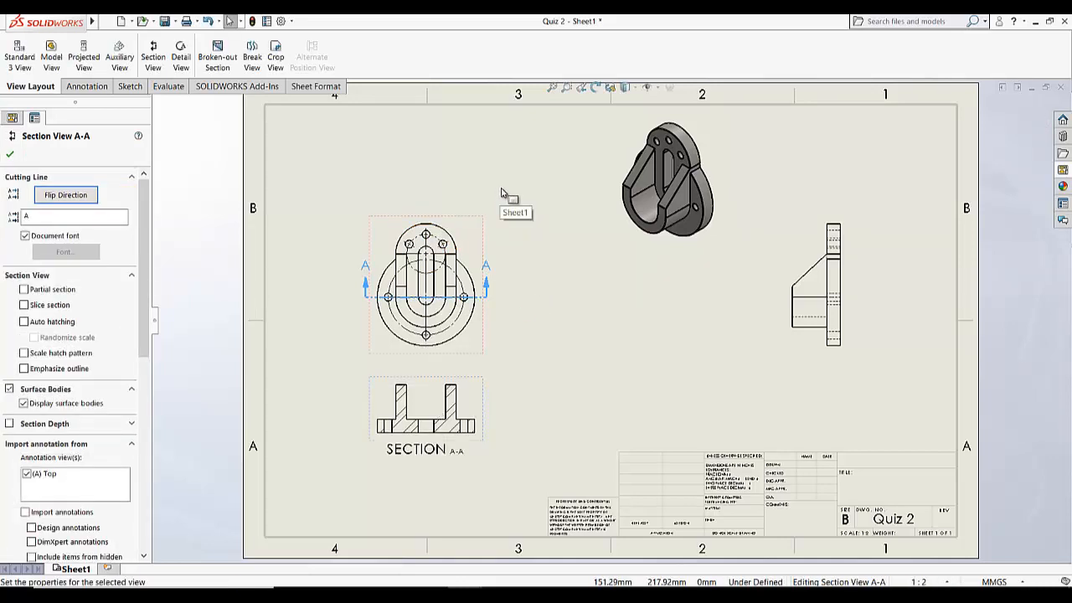
{"action": "left_click", "coordinate": [10, 154]}
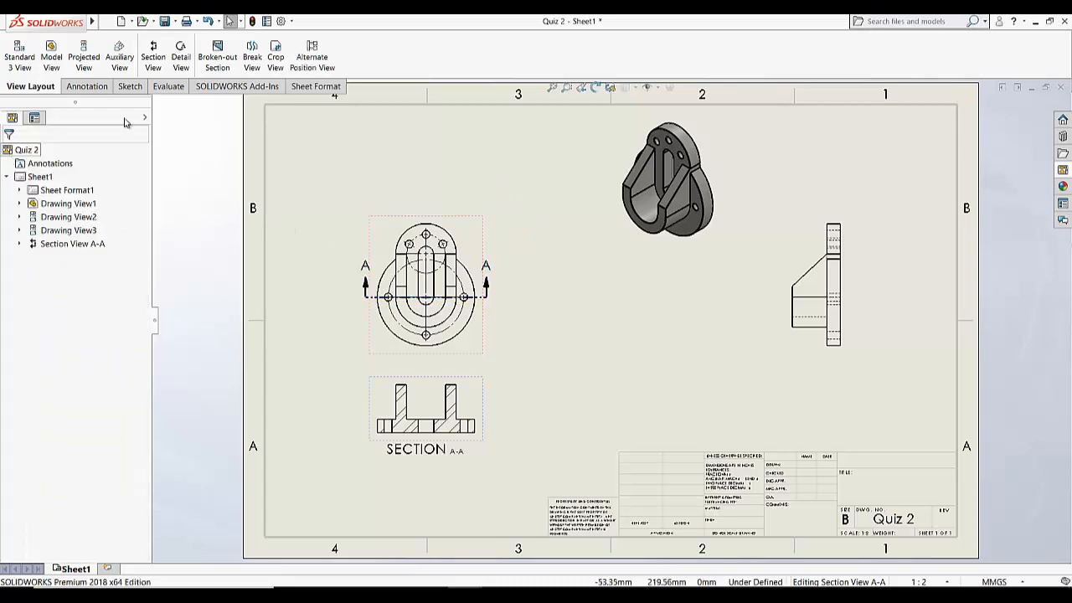
- Create a vertical section view through the front view's centerline holes and place it beside the front view
{"action": "left_click", "coordinate": [153, 57]}
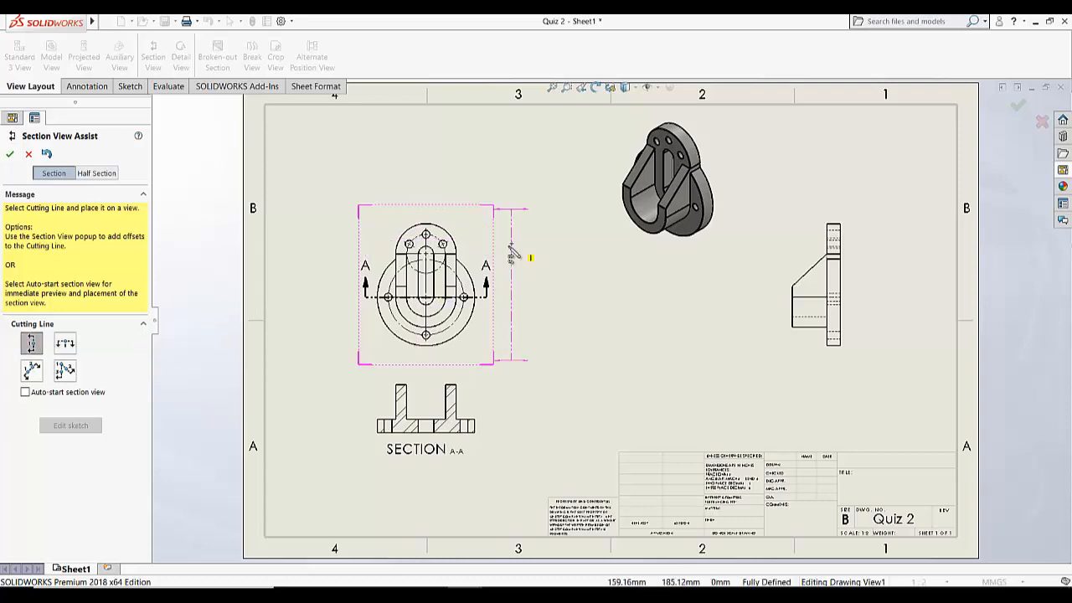
{"action": "left_click", "coordinate": [427, 235]}
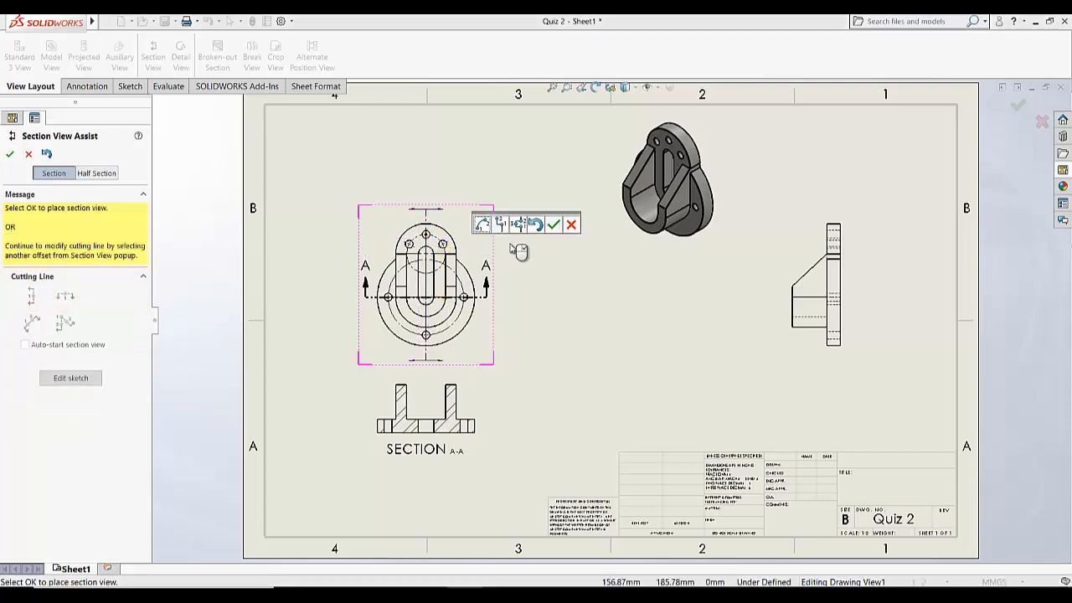
{"action": "left_click", "coordinate": [554, 226]}
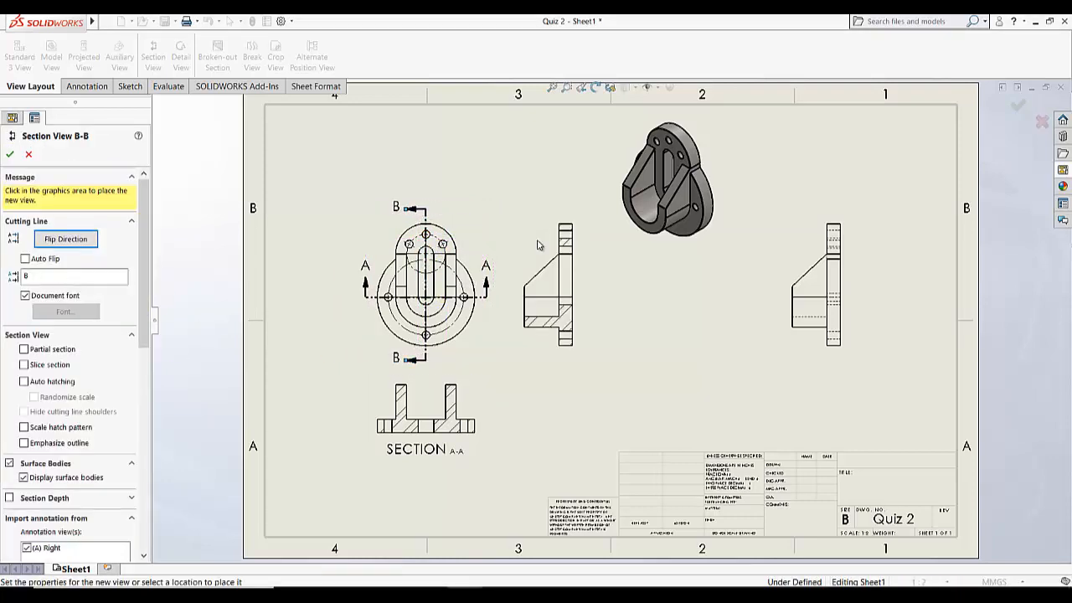
{"action": "left_click", "coordinate": [592, 273]}
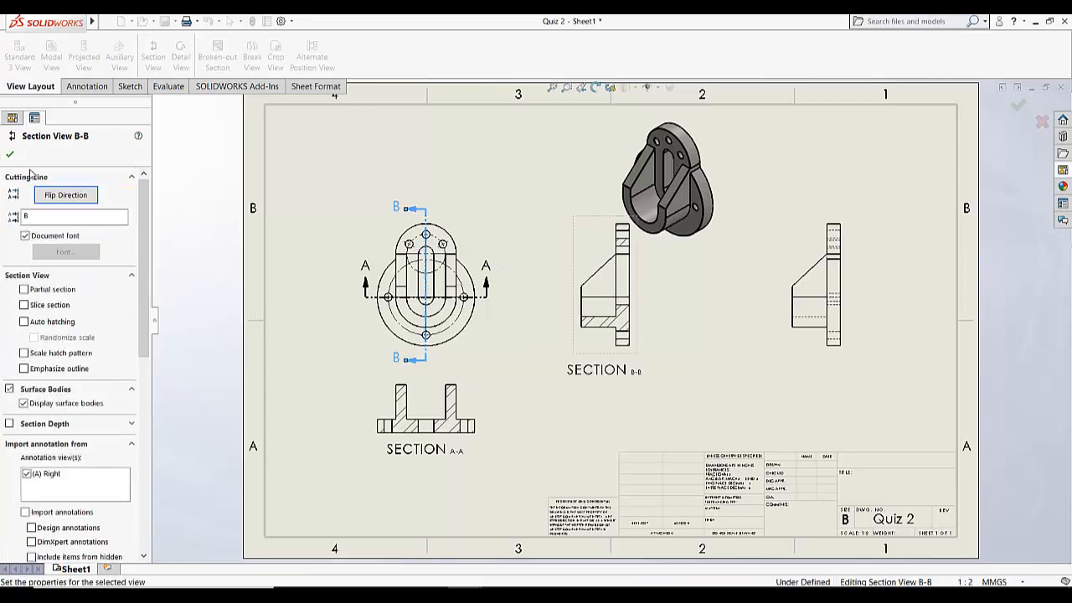
- Delete the projected right view and move the shaded isometric view to the sheet's upper right area
{"action": "left_click", "coordinate": [785, 274]}
{"action": "right_click", "coordinate": [785, 274]}
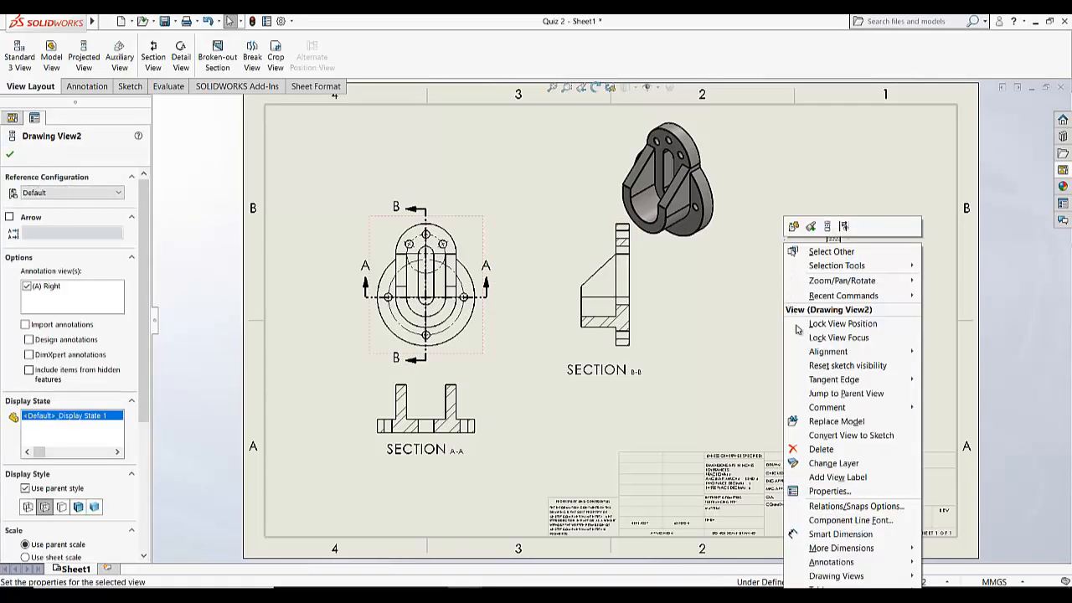
{"action": "left_click", "coordinate": [822, 449]}
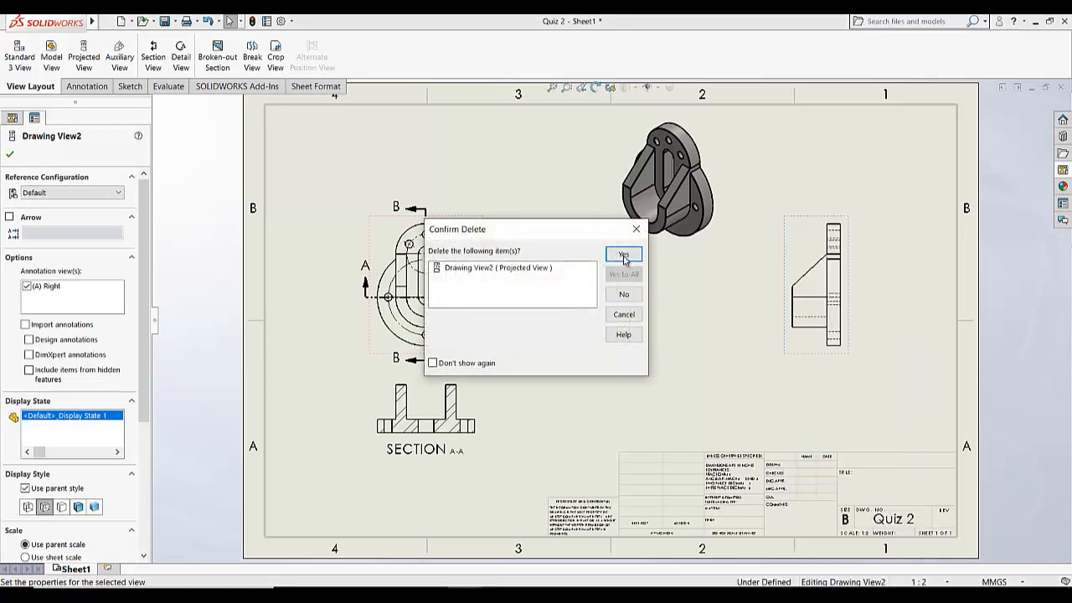
{"action": "left_click", "coordinate": [624, 257]}
{"action": "left_click_drag", "start_coordinate": [745, 197], "coordinate": [877, 201]}
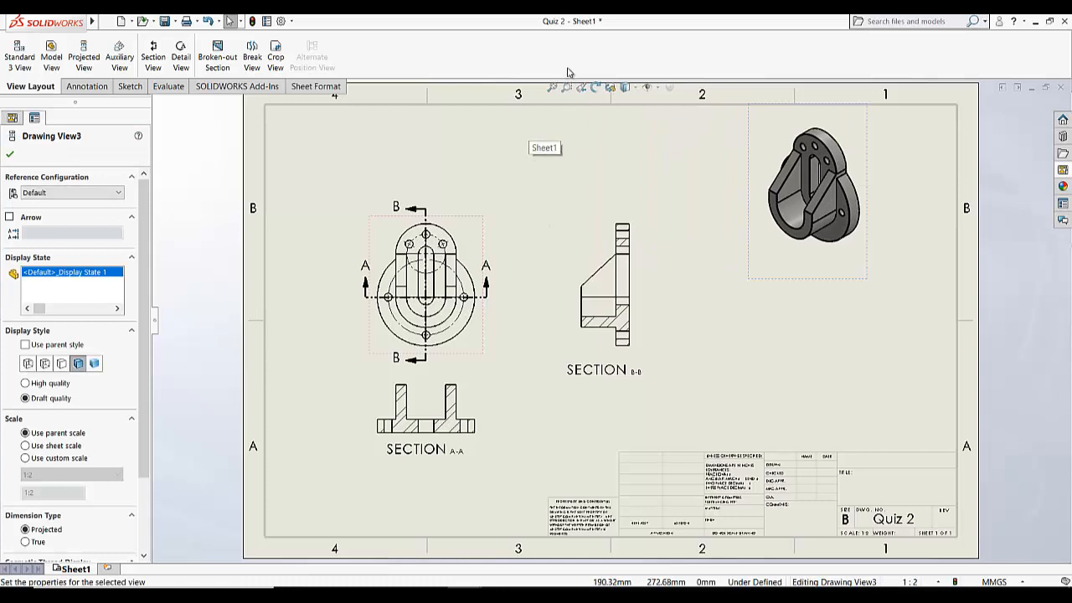
- Change the drawing's unit system to IPS
{"action": "scroll", "coordinate": [491, 376], "scroll_direction": "down", "scroll_amount": 3}
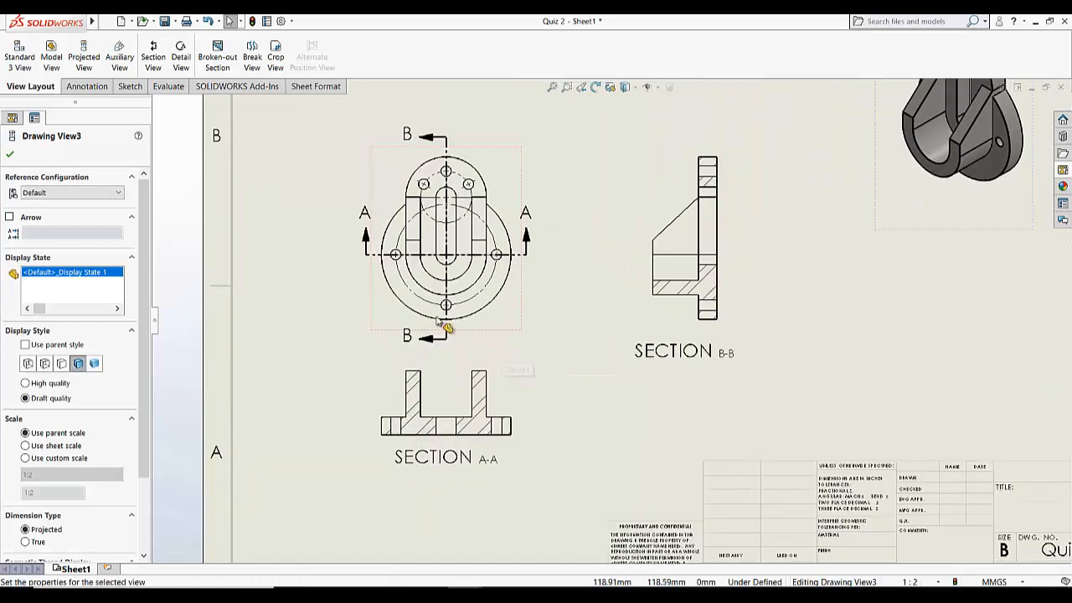
{"action": "left_click", "coordinate": [84, 87]}
{"action": "left_click", "coordinate": [126, 87]}
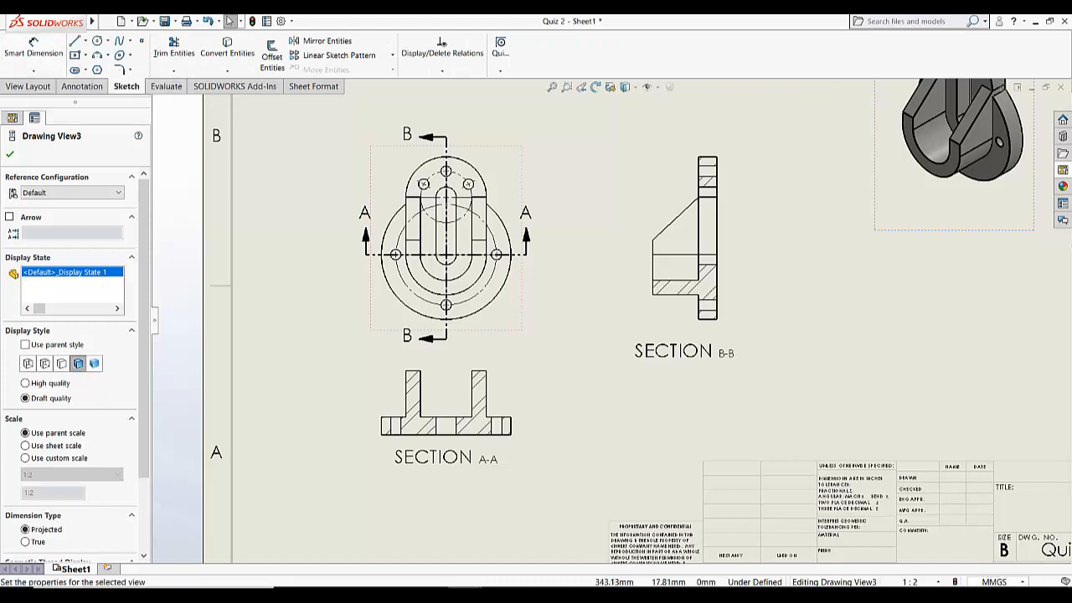
{"action": "left_click", "coordinate": [994, 581]}
{"action": "left_click", "coordinate": [963, 547]}
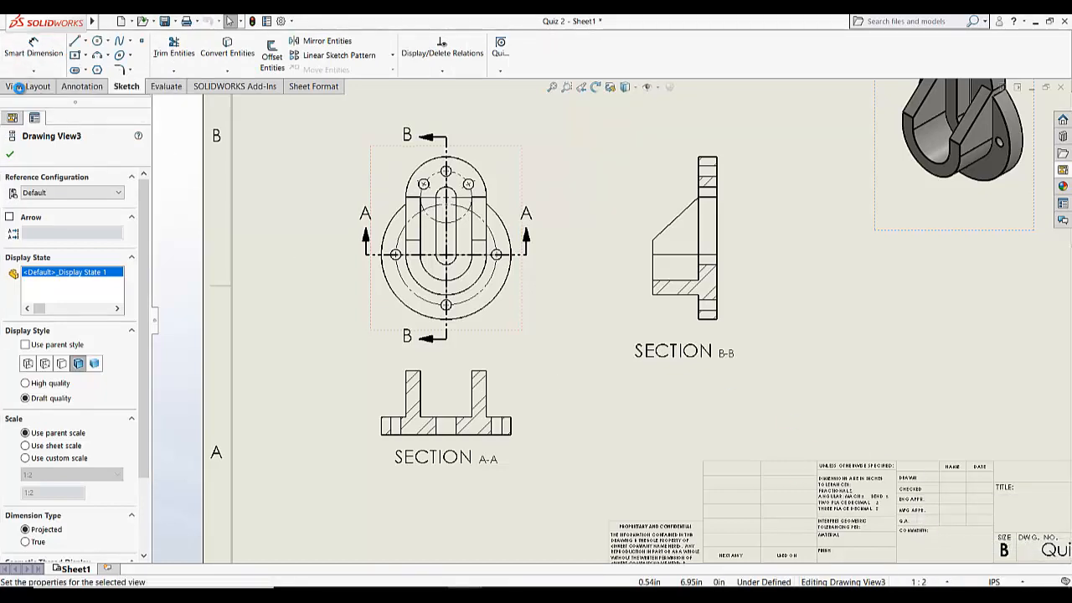
- Dimension the radius of the flange's large outer arc in the front view
{"action": "left_click", "coordinate": [33, 70]}
{"action": "left_click", "coordinate": [54, 84]}
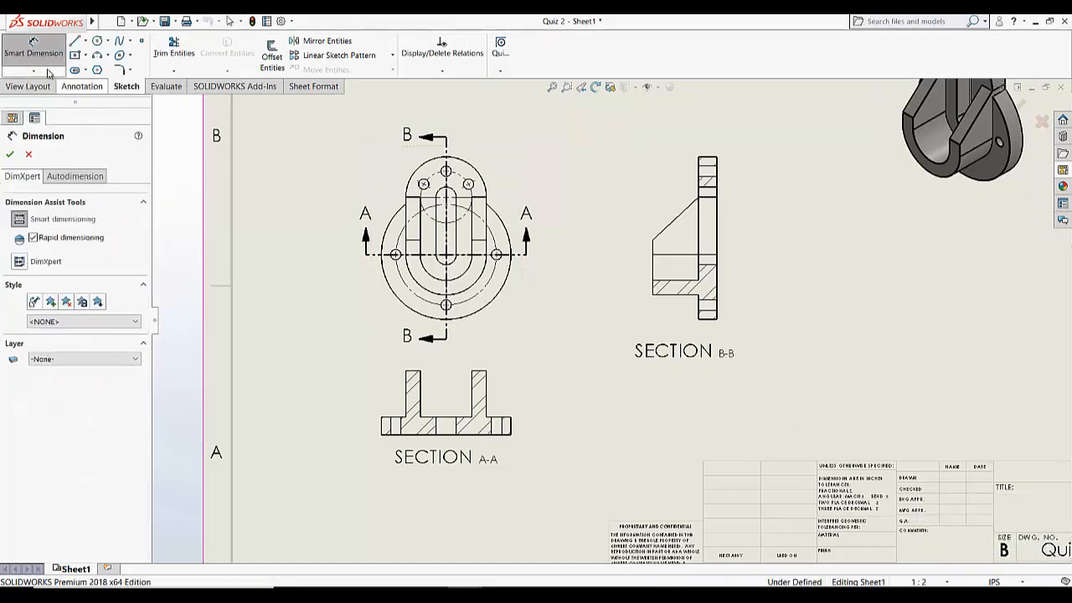
{"action": "scroll", "coordinate": [569, 293], "scroll_direction": "down", "scroll_amount": 2}
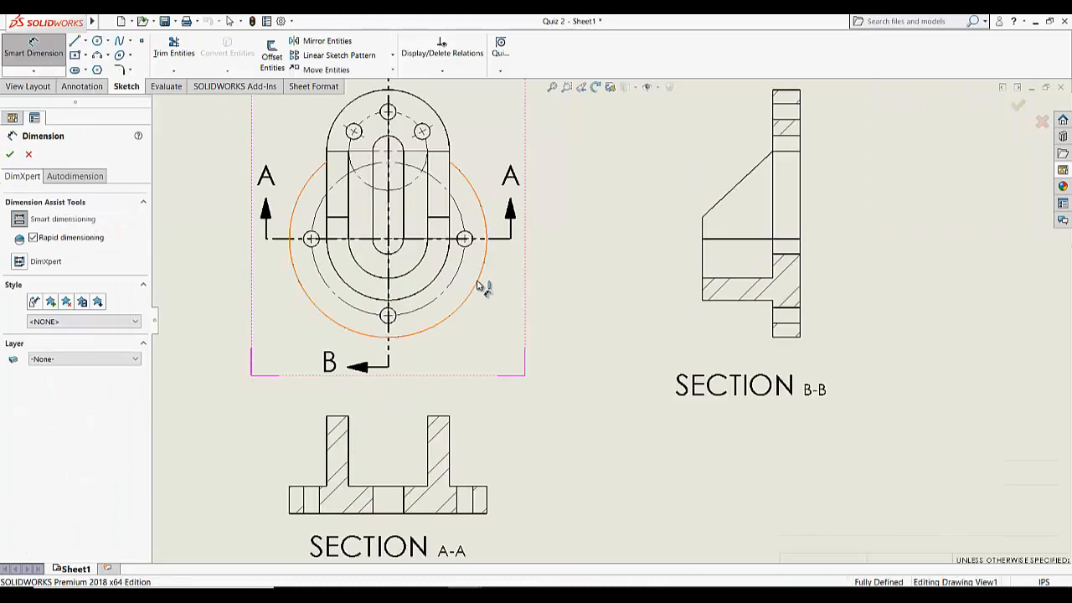
{"action": "left_click", "coordinate": [482, 287]}
{"action": "left_click", "coordinate": [581, 308]}
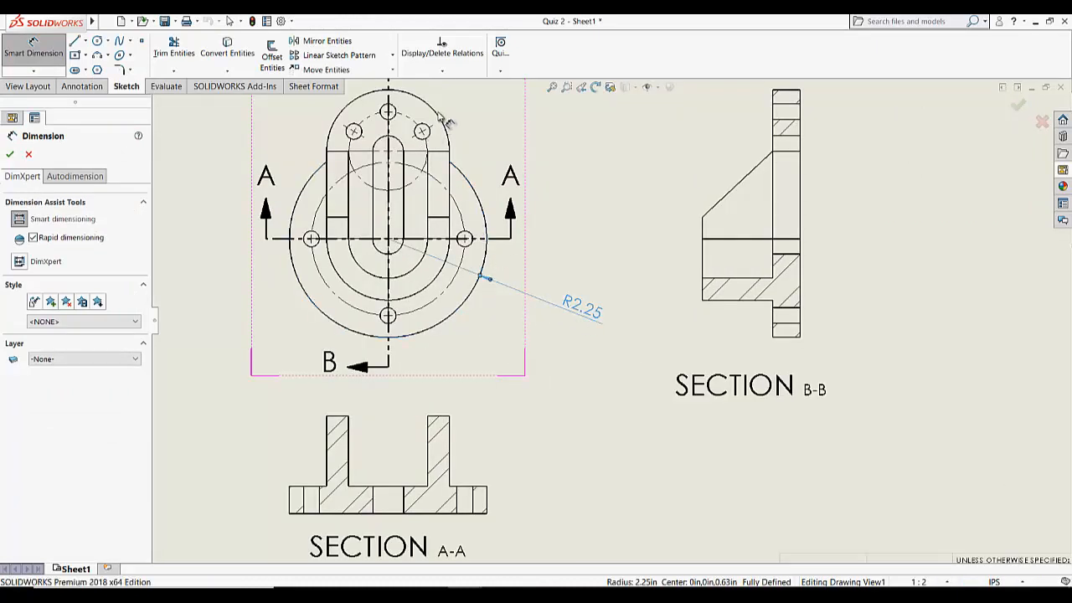
{"action": "scroll", "coordinate": [469, 170], "scroll_direction": "up", "scroll_amount": 2}
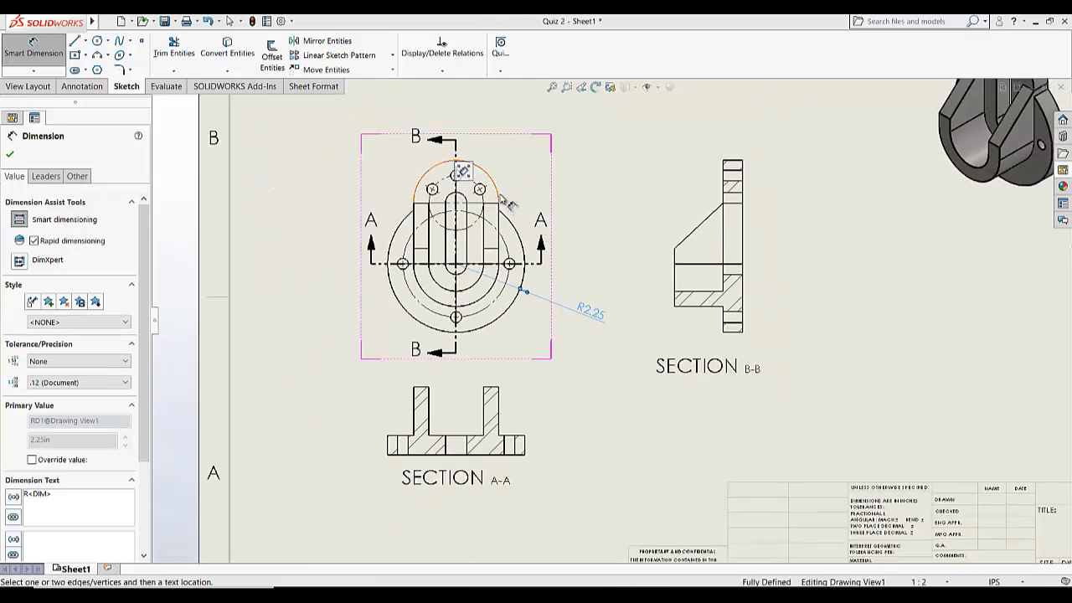
- Dimension the radius of the front view's upper outer arc and the diameter of the topmost small hole
{"action": "scroll", "coordinate": [494, 183], "scroll_direction": "down", "scroll_amount": 2}
{"action": "left_click", "coordinate": [499, 186]}
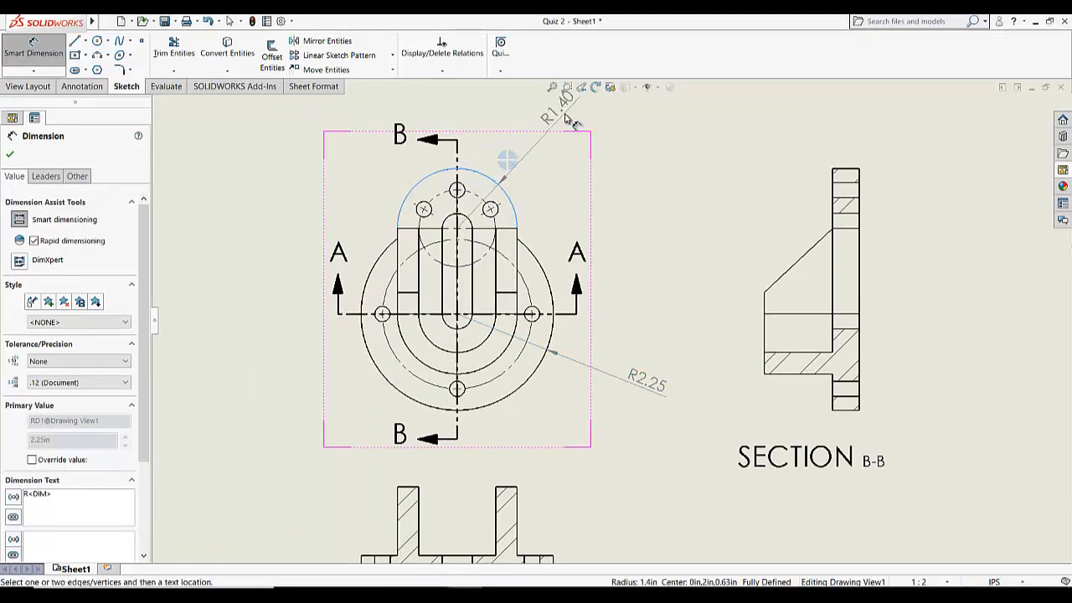
{"action": "left_click", "coordinate": [549, 113]}
{"action": "left_click", "coordinate": [456, 189]}
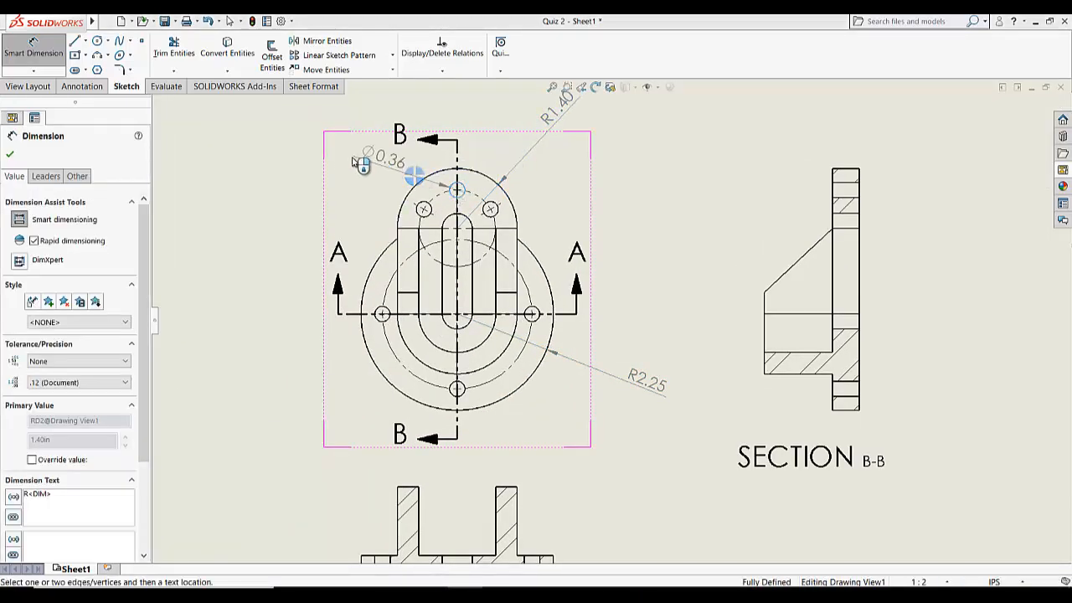
{"action": "left_click", "coordinate": [331, 139]}
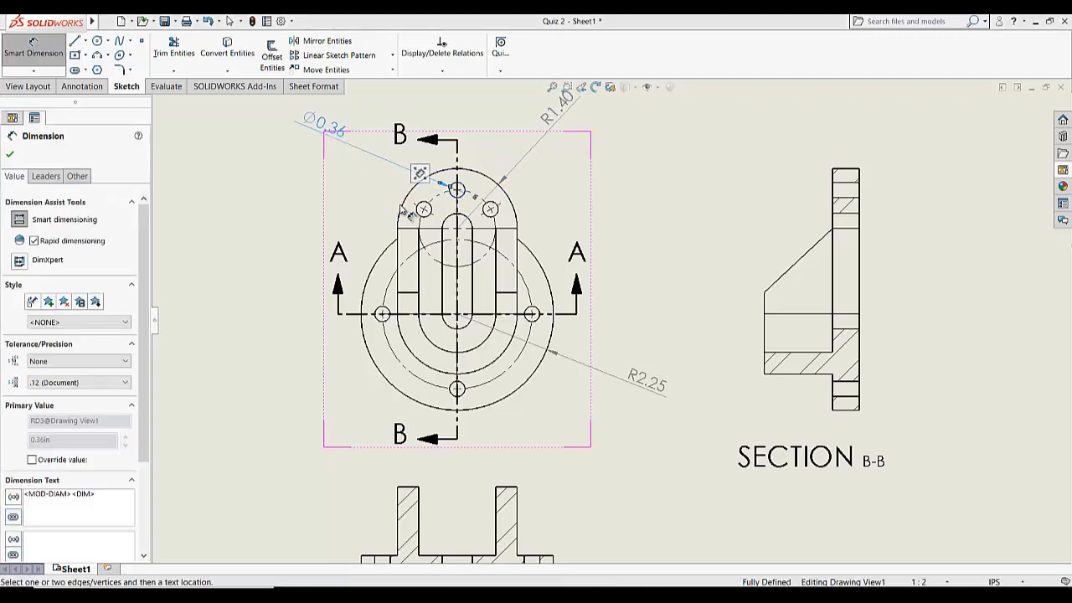
- Add a second radius dimension to the upper outer arc and dimension the central slot's straight edge length in the front view
{"action": "left_click", "coordinate": [402, 210]}
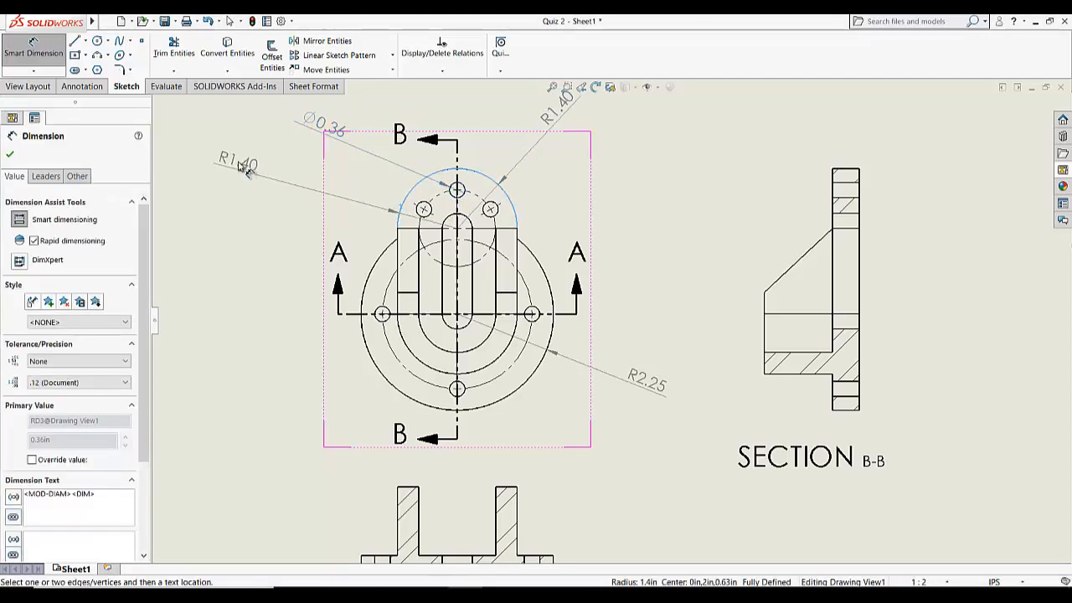
{"action": "left_click", "coordinate": [243, 146]}
{"action": "scroll", "coordinate": [473, 313], "scroll_direction": "up", "scroll_amount": 1}
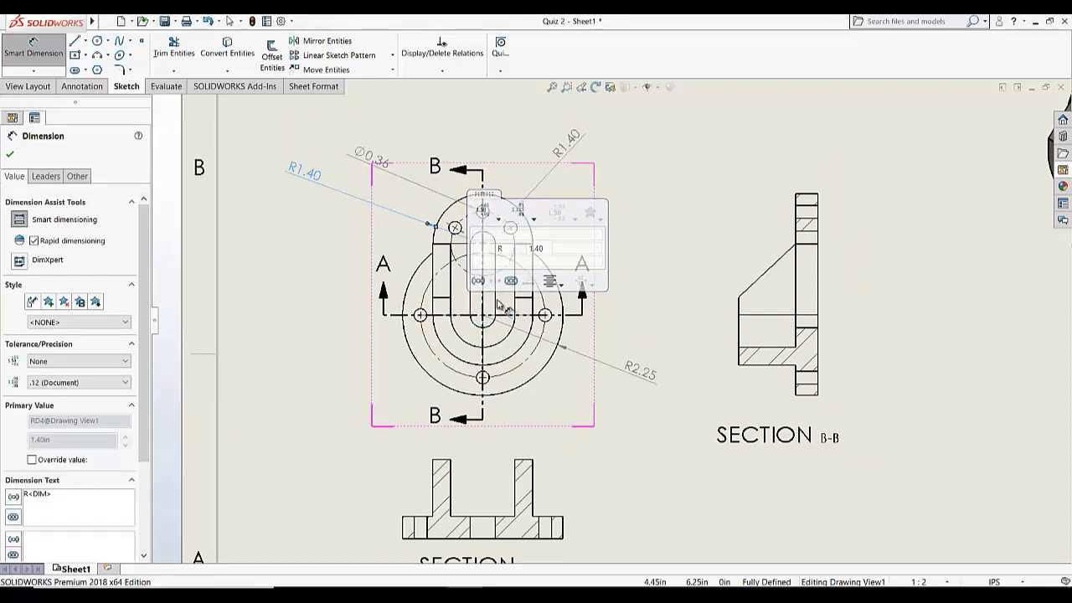
{"action": "left_click", "coordinate": [498, 303]}
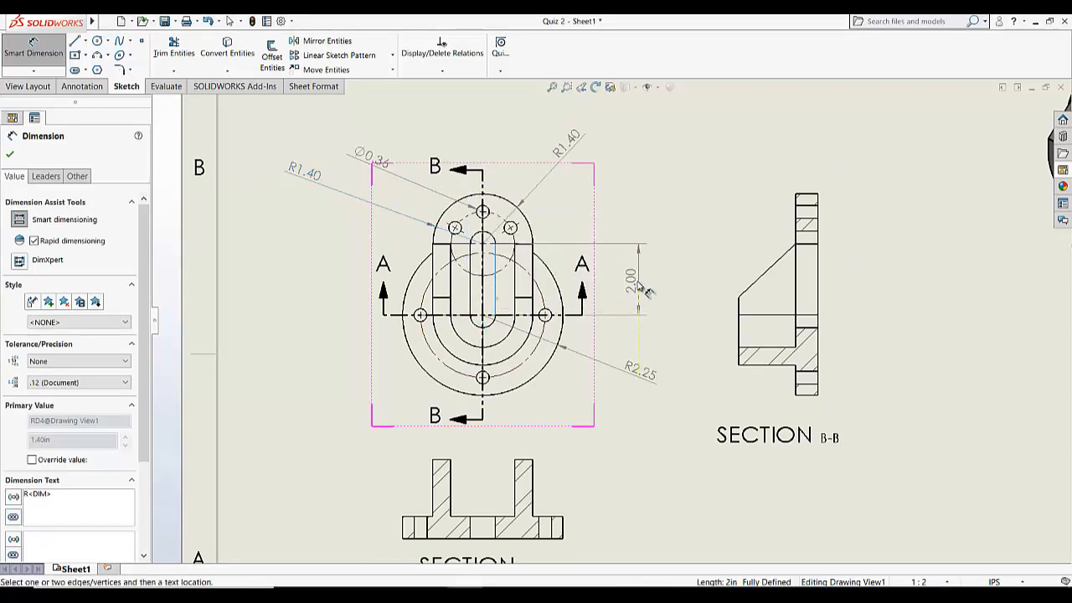
{"action": "left_click", "coordinate": [643, 289]}
- Dimension the radius of the upper bolt circle through the three small holes in the front view
{"action": "scroll", "coordinate": [536, 201], "scroll_direction": "up", "scroll_amount": 3}
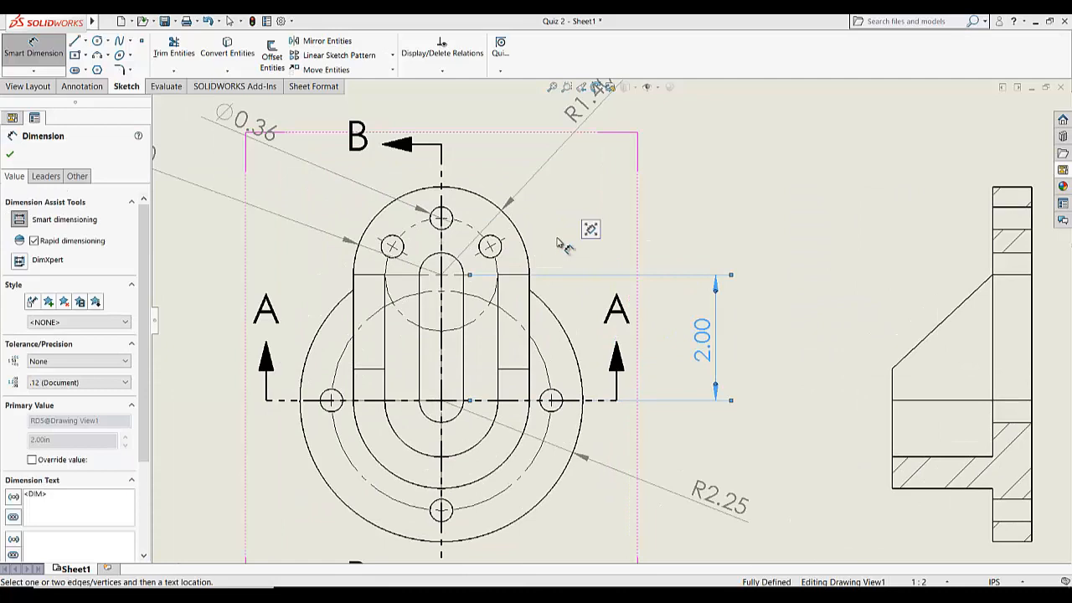
{"action": "left_click", "coordinate": [471, 237]}
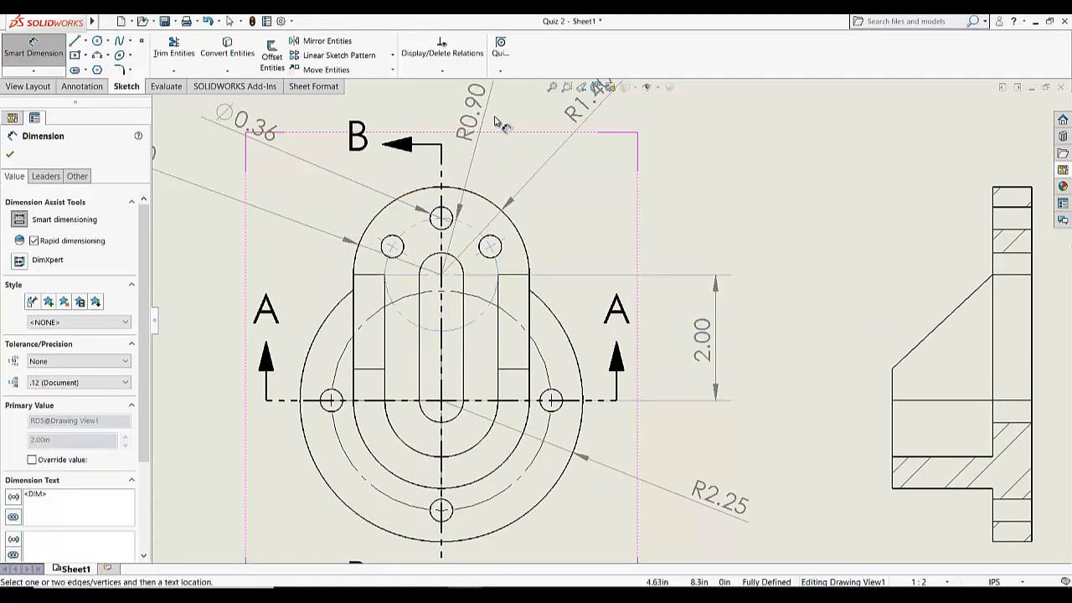
{"action": "left_click", "coordinate": [502, 121]}
- In section A-A, dimension the offset from the flange's left edge to the left wall and that wall's thickness
{"action": "scroll", "coordinate": [609, 319], "scroll_direction": "down", "scroll_amount": 5}
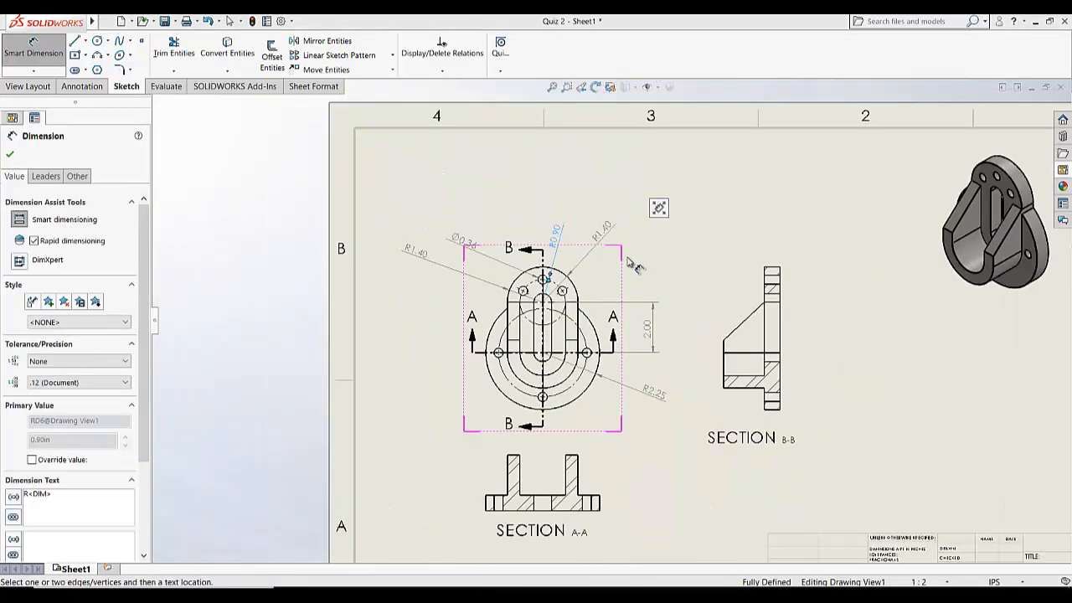
{"action": "scroll", "coordinate": [591, 532], "scroll_direction": "up", "scroll_amount": 3}
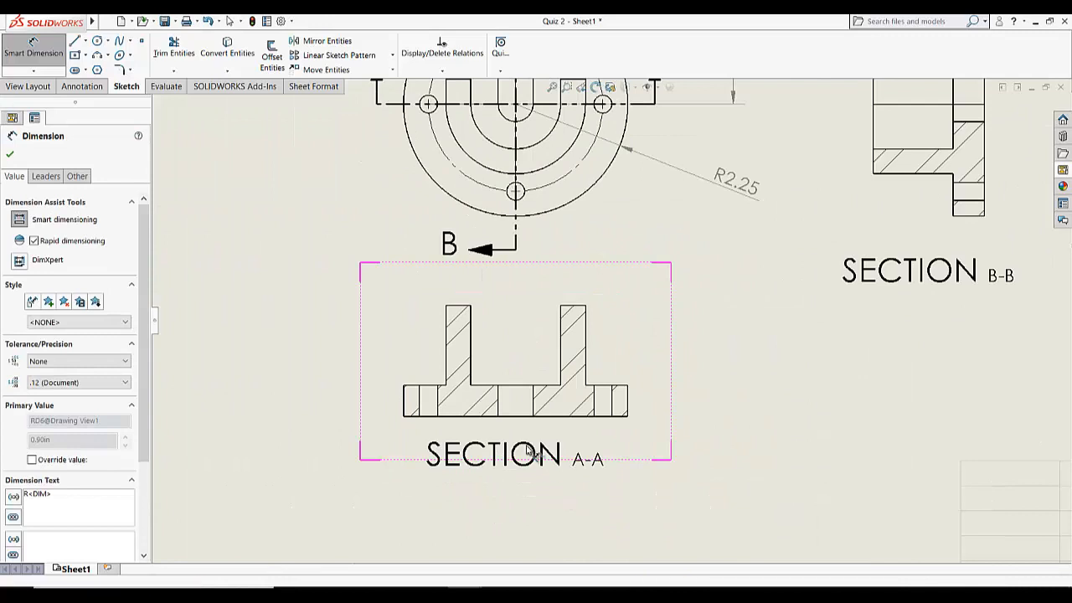
{"action": "left_click", "coordinate": [407, 394]}
{"action": "left_click", "coordinate": [447, 348]}
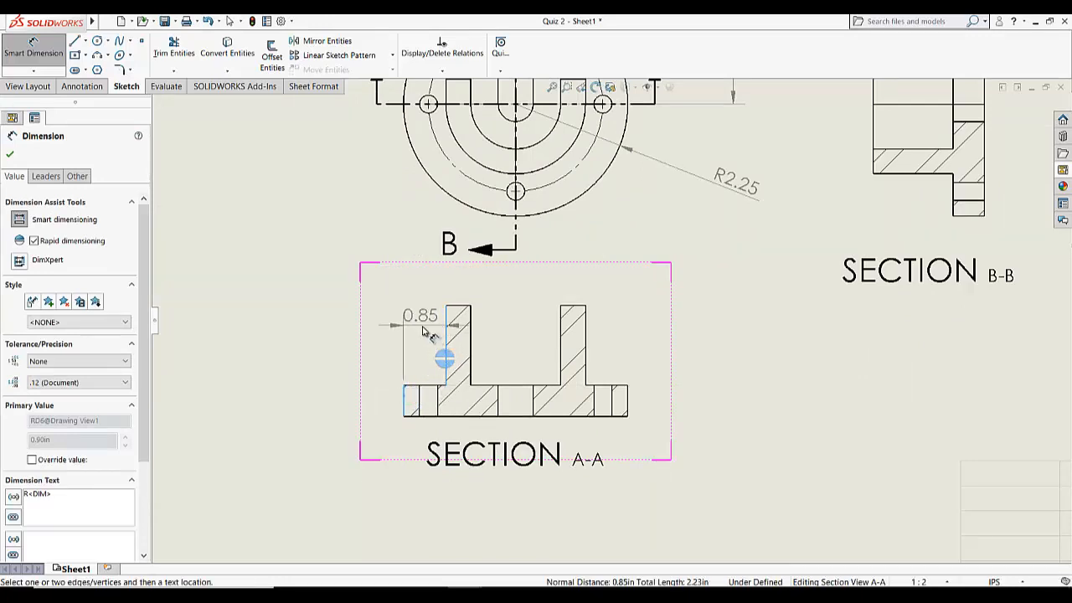
{"action": "left_click", "coordinate": [347, 317]}
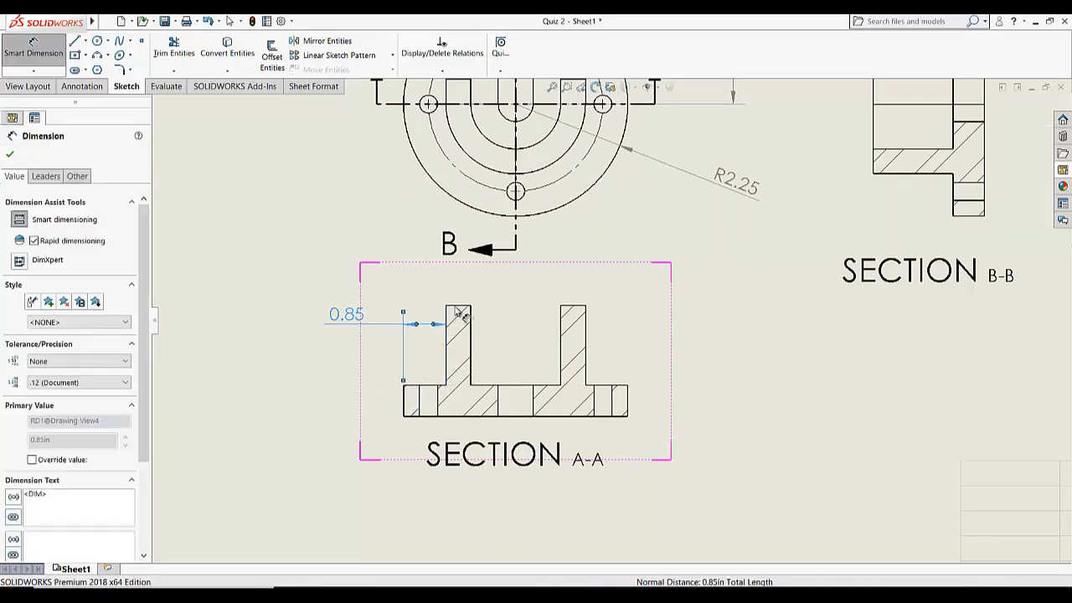
{"action": "left_click", "coordinate": [463, 309]}
{"action": "left_click", "coordinate": [423, 289]}
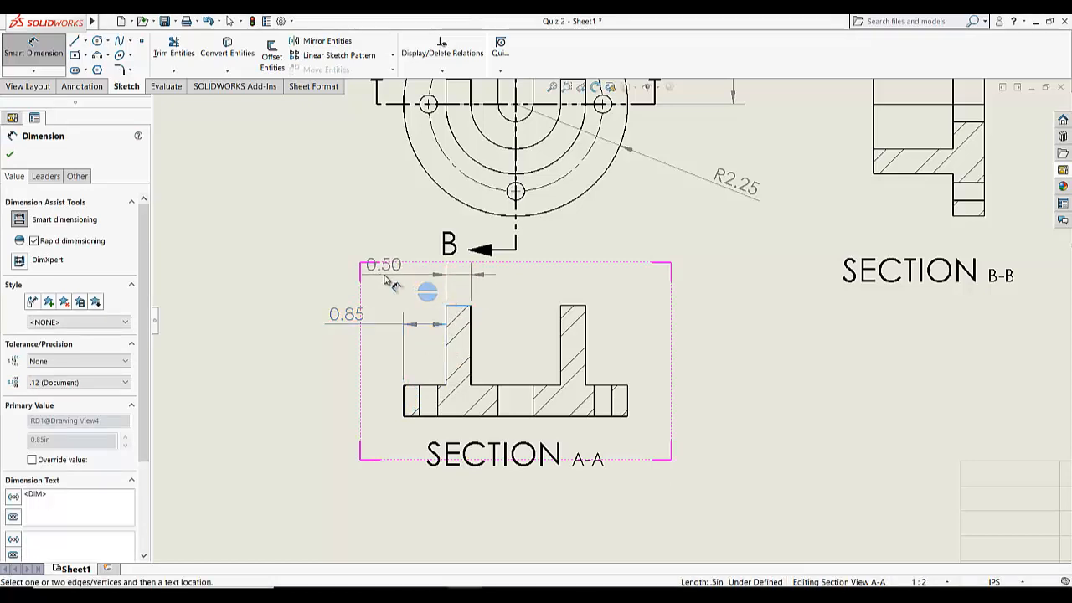
- Dimension the inside distance between the two upright walls and the width of the central slot in section A-A
{"action": "left_click", "coordinate": [480, 329]}
{"action": "left_click", "coordinate": [550, 326]}
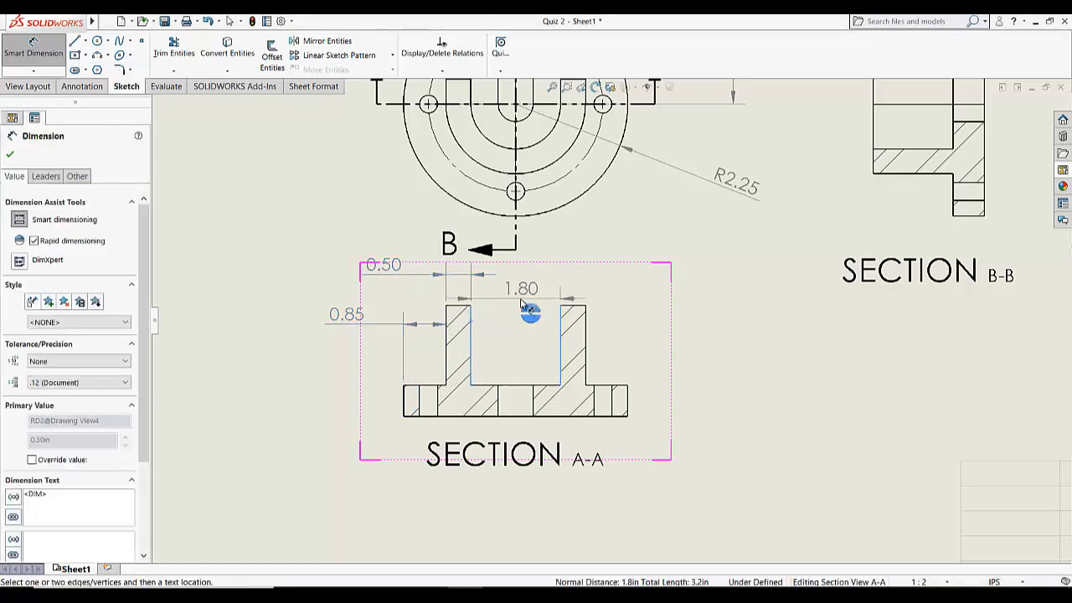
{"action": "left_click", "coordinate": [520, 300]}
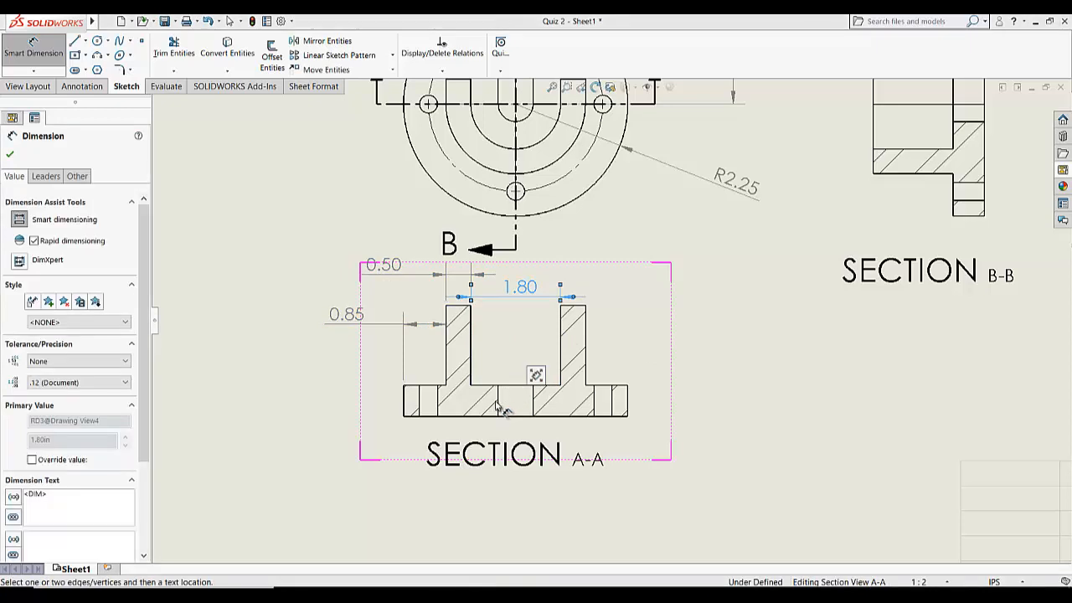
{"action": "left_click", "coordinate": [528, 406]}
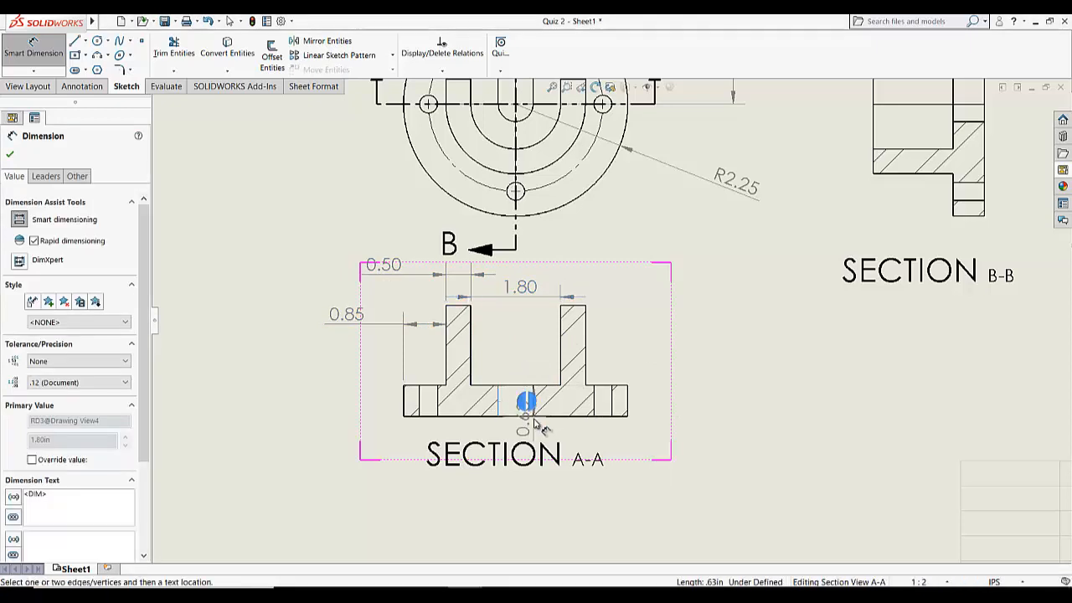
{"action": "scroll", "coordinate": [544, 427], "scroll_direction": "down", "scroll_amount": 4}
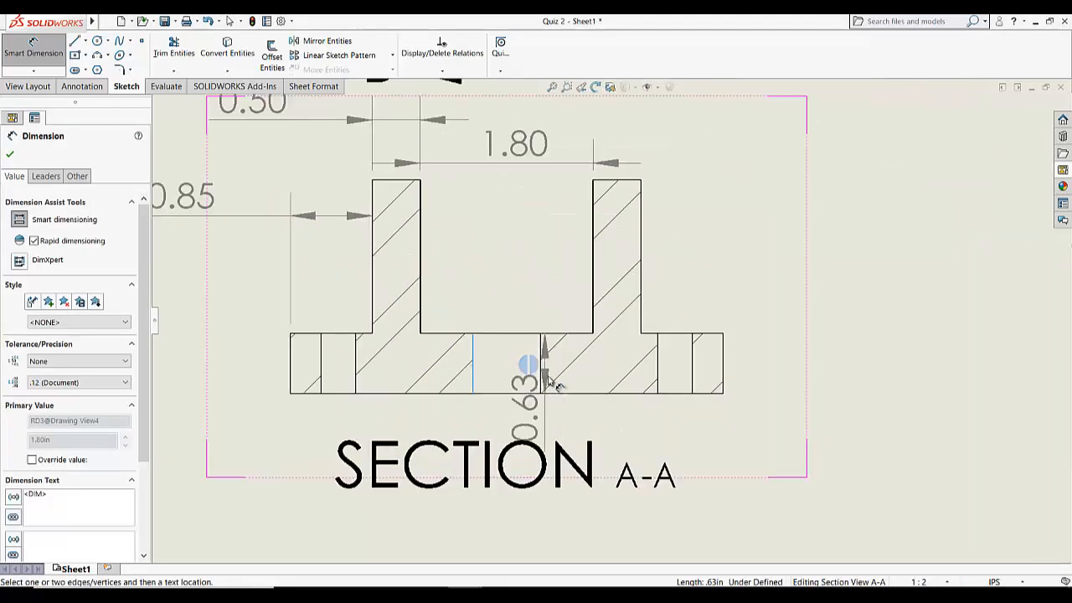
{"action": "left_click", "coordinate": [546, 354]}
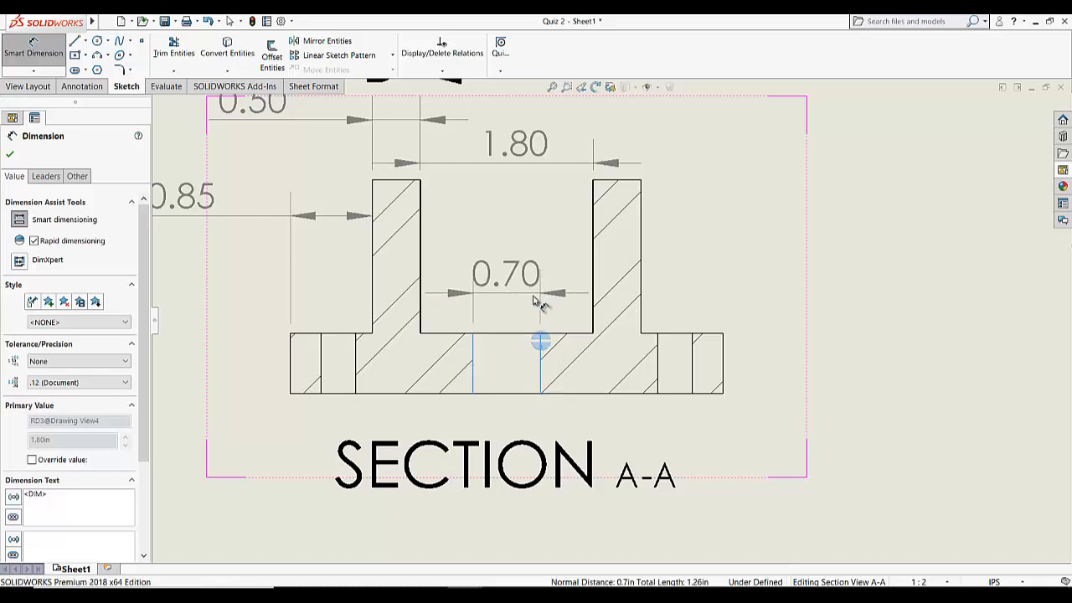
{"action": "left_click", "coordinate": [544, 300]}
- Dimension the gap between the right wall's outer face and the near edge of the right flange hole in section A-A
{"action": "key", "text": "z"}
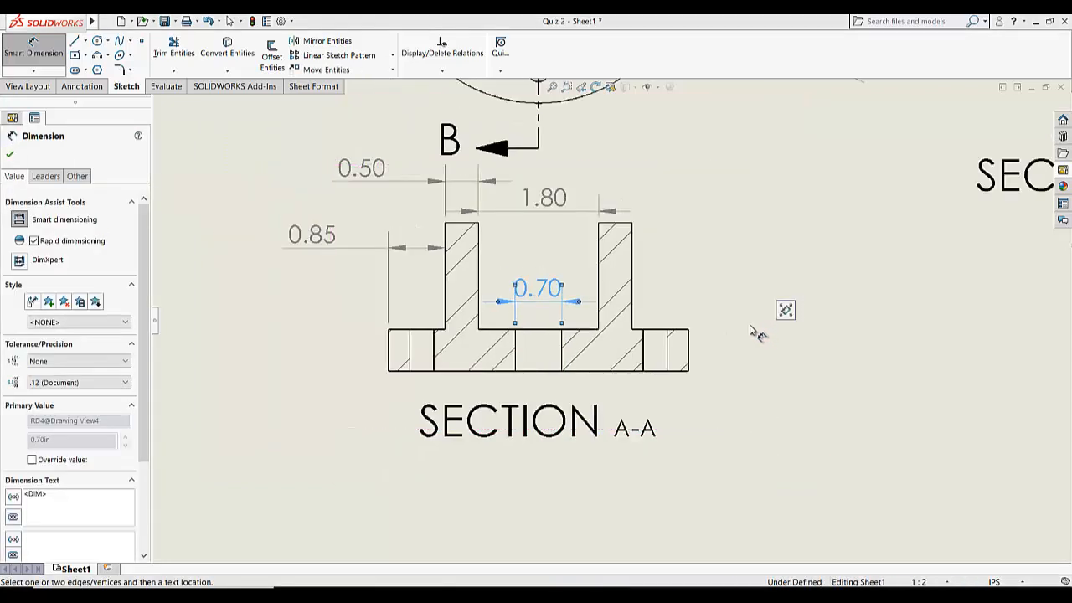
{"action": "left_click", "coordinate": [643, 342]}
{"action": "left_click", "coordinate": [632, 297]}
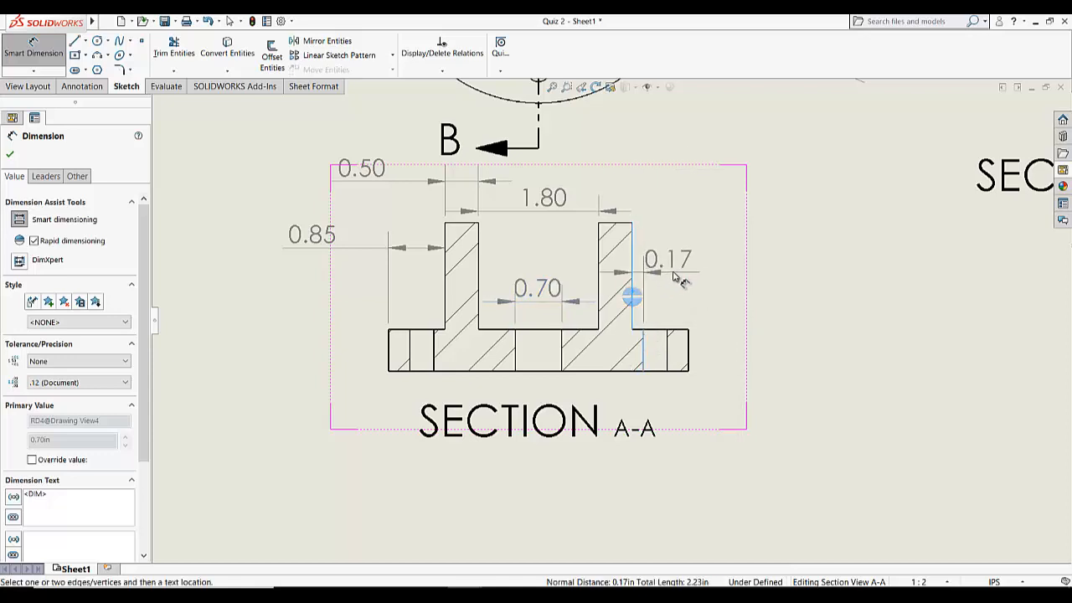
{"action": "left_click", "coordinate": [700, 267]}
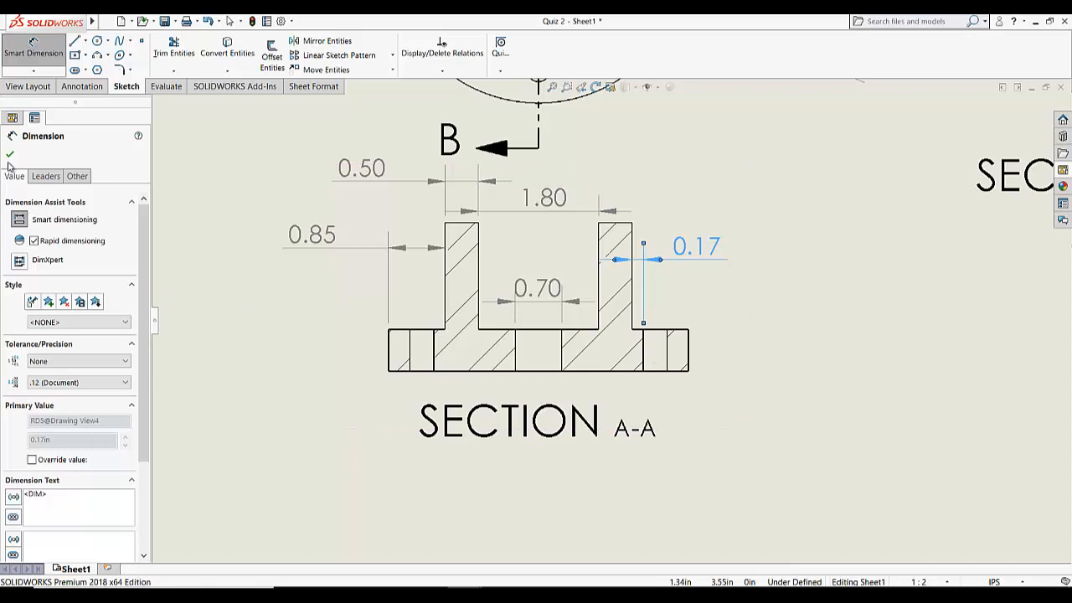
{"action": "left_click", "coordinate": [10, 155]}
- Add centerlines to the right flange hole, the central slot and the left flange hole in section A-A
{"action": "left_click", "coordinate": [31, 87]}
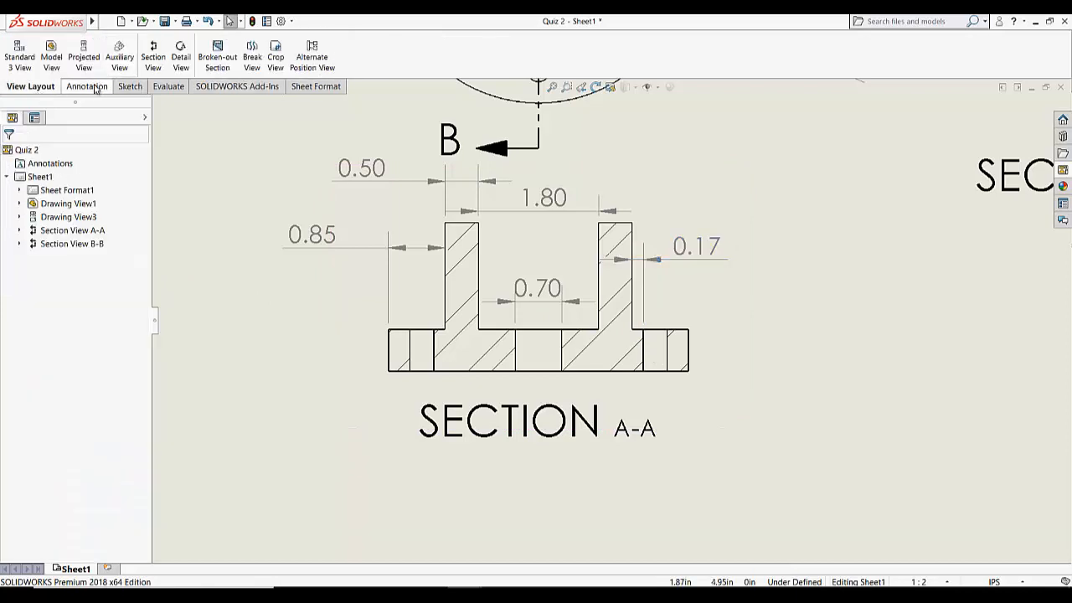
{"action": "left_click", "coordinate": [83, 87]}
{"action": "left_click", "coordinate": [540, 55]}
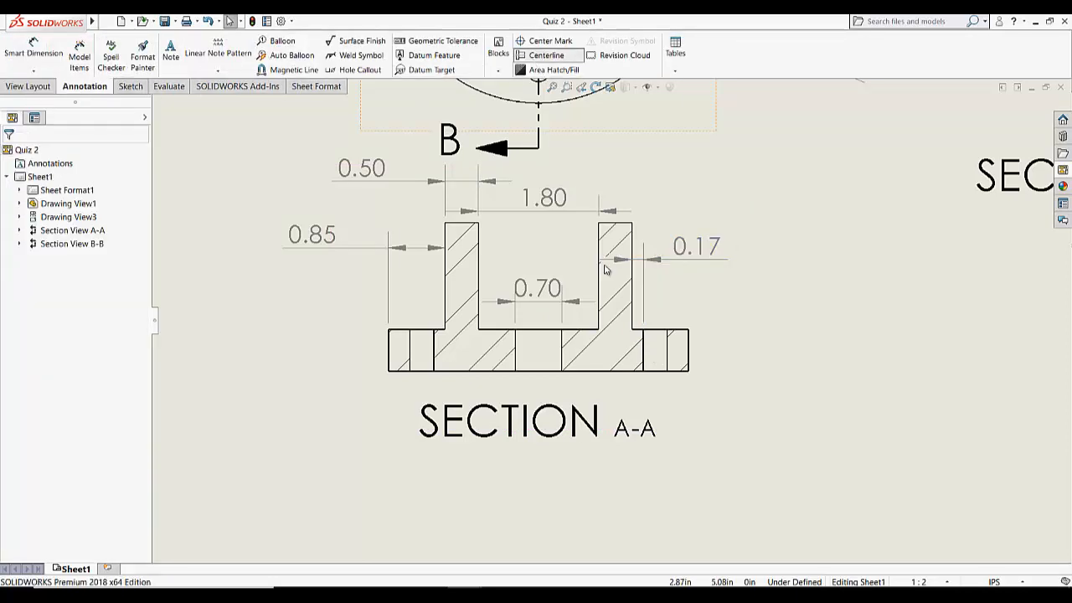
{"action": "left_click", "coordinate": [646, 365]}
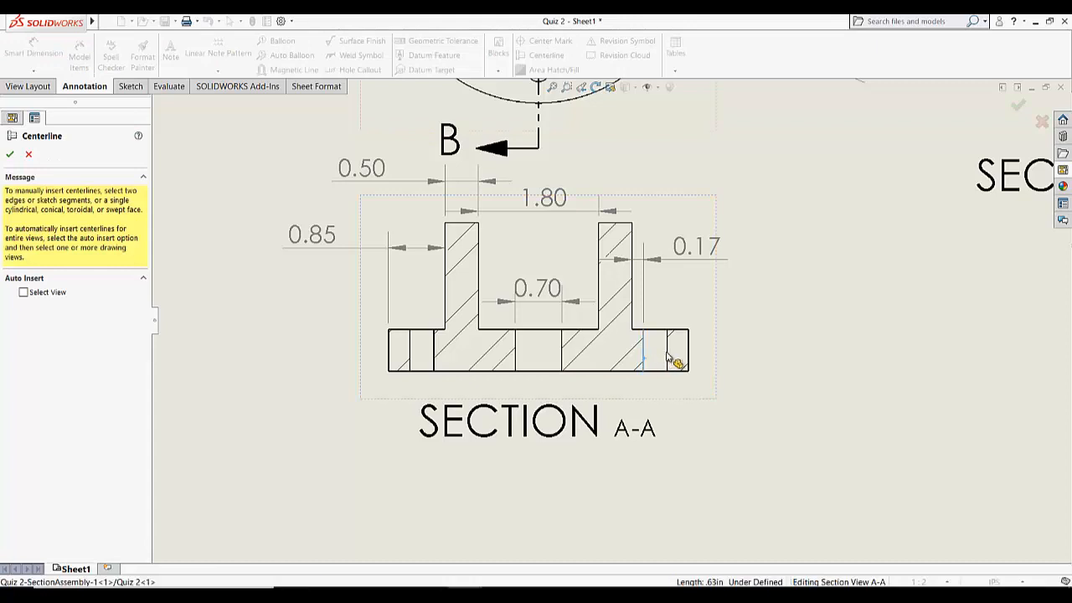
{"action": "left_click", "coordinate": [565, 360]}
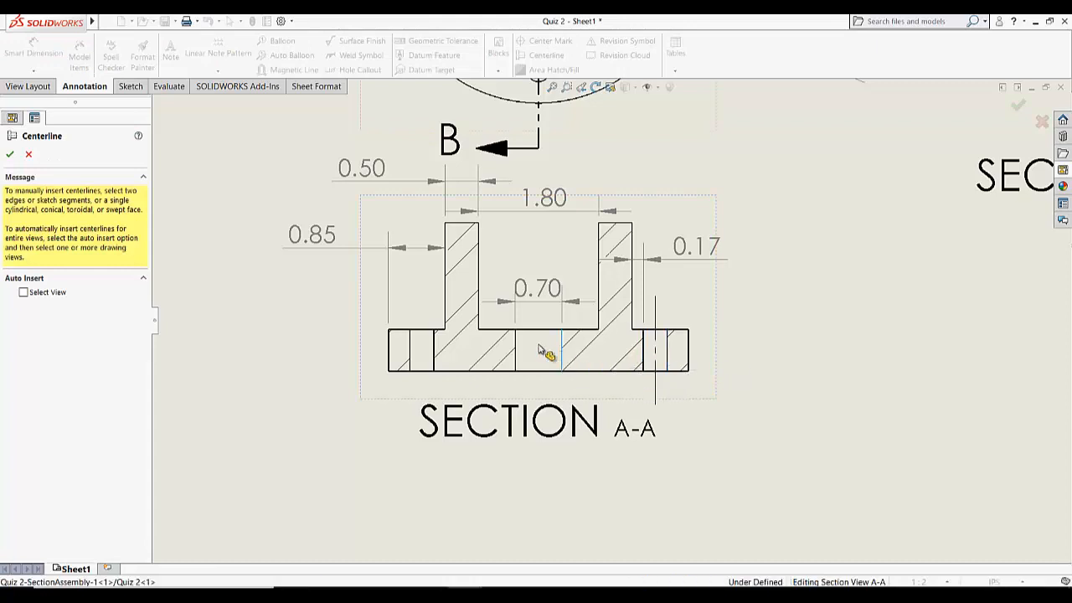
{"action": "left_click", "coordinate": [409, 359]}
{"action": "left_click", "coordinate": [434, 358]}
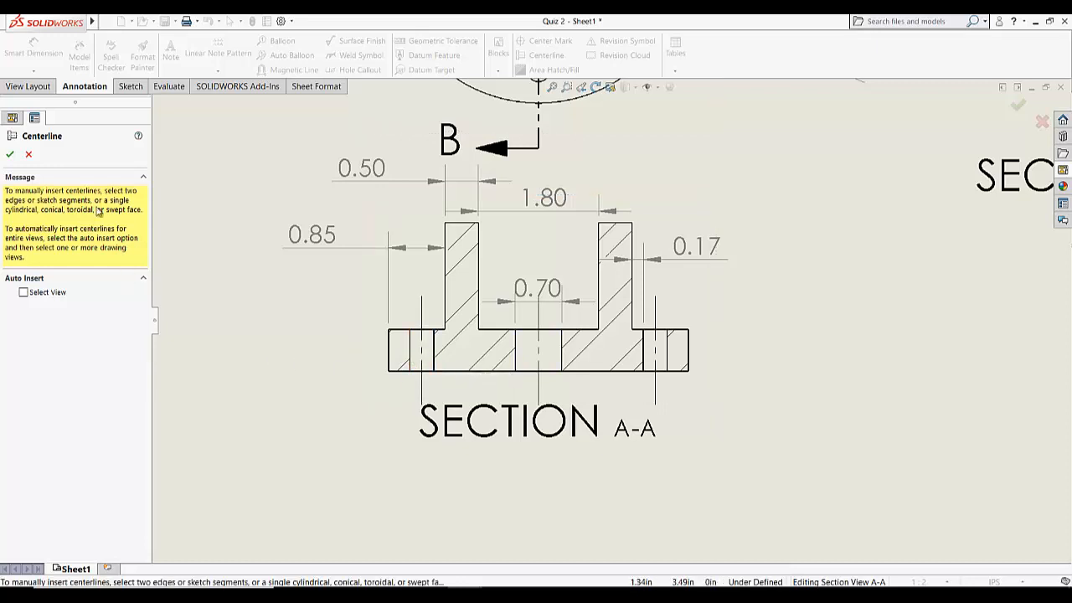
{"action": "left_click", "coordinate": [10, 156]}
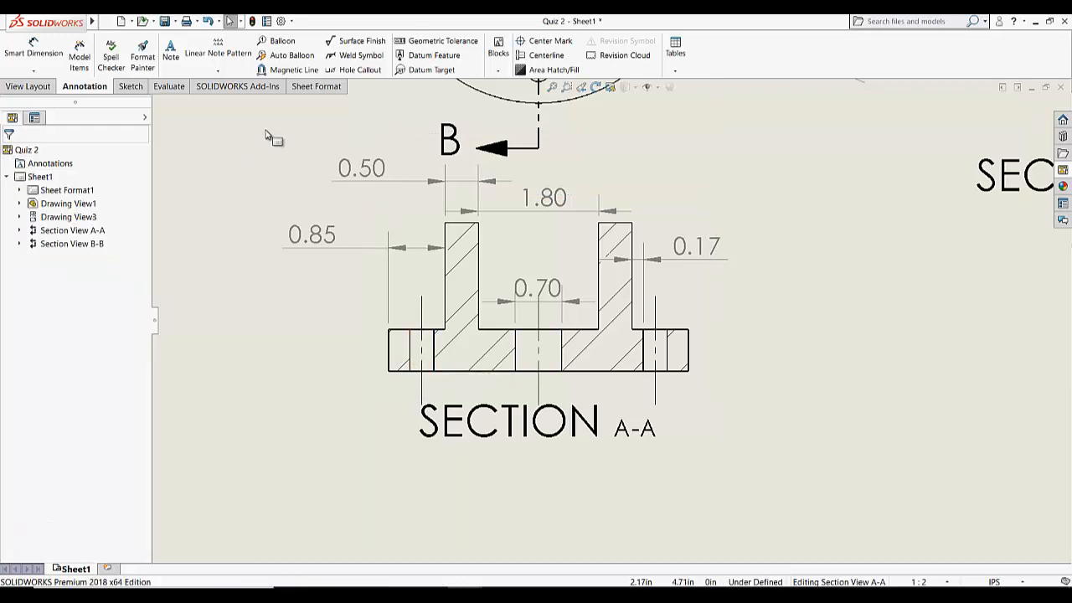
- Dimension the distance between the centerlines of the central slot and the right flange hole in section A-A
{"action": "left_click", "coordinate": [131, 86]}
{"action": "left_click", "coordinate": [33, 49]}
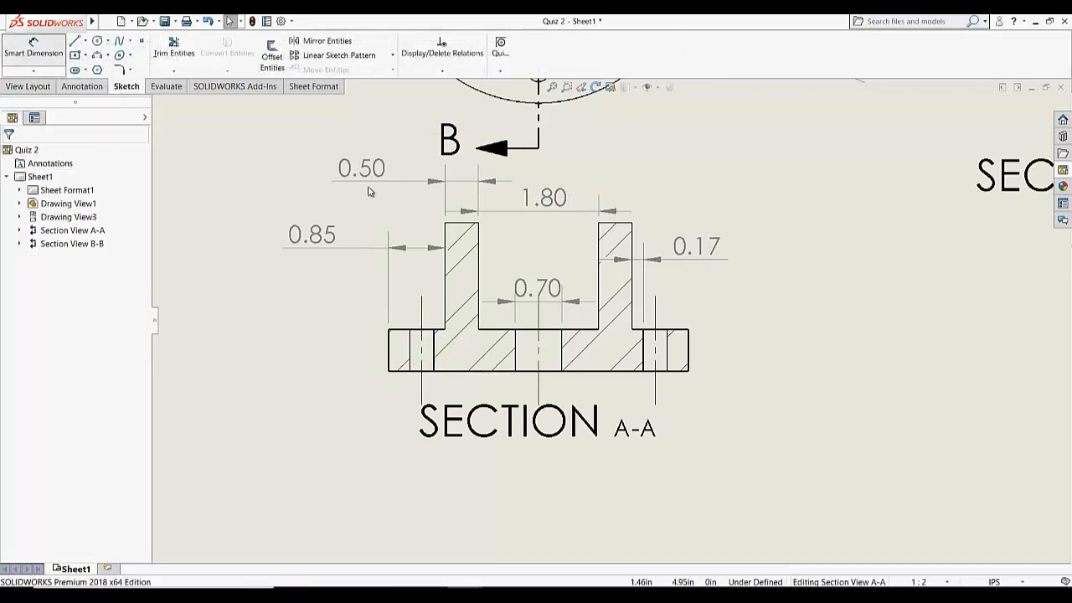
{"action": "left_click", "coordinate": [540, 382]}
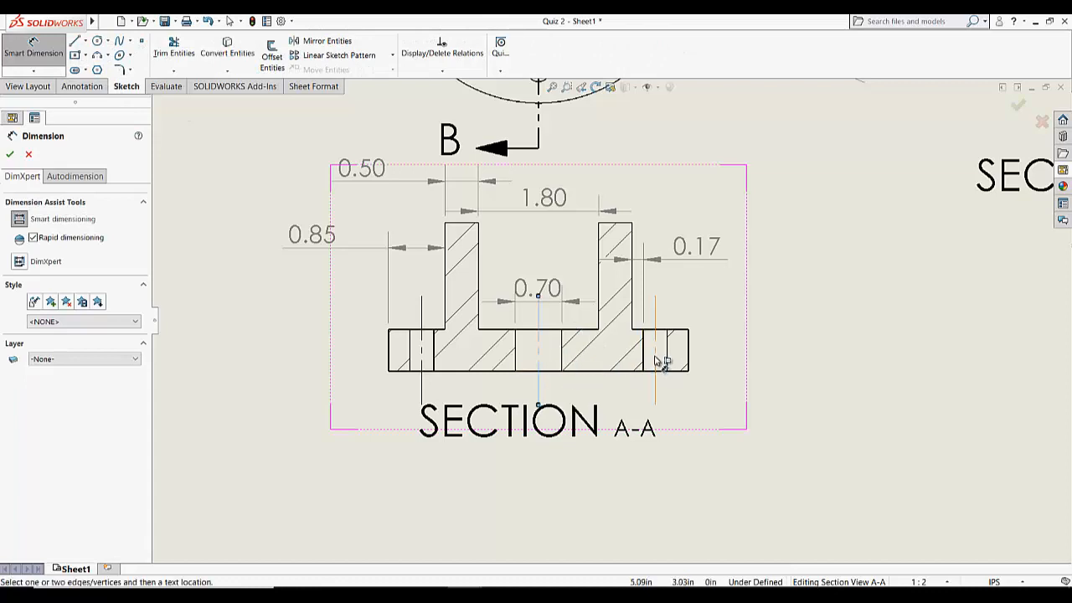
{"action": "left_click", "coordinate": [658, 362]}
{"action": "left_click", "coordinate": [597, 408]}
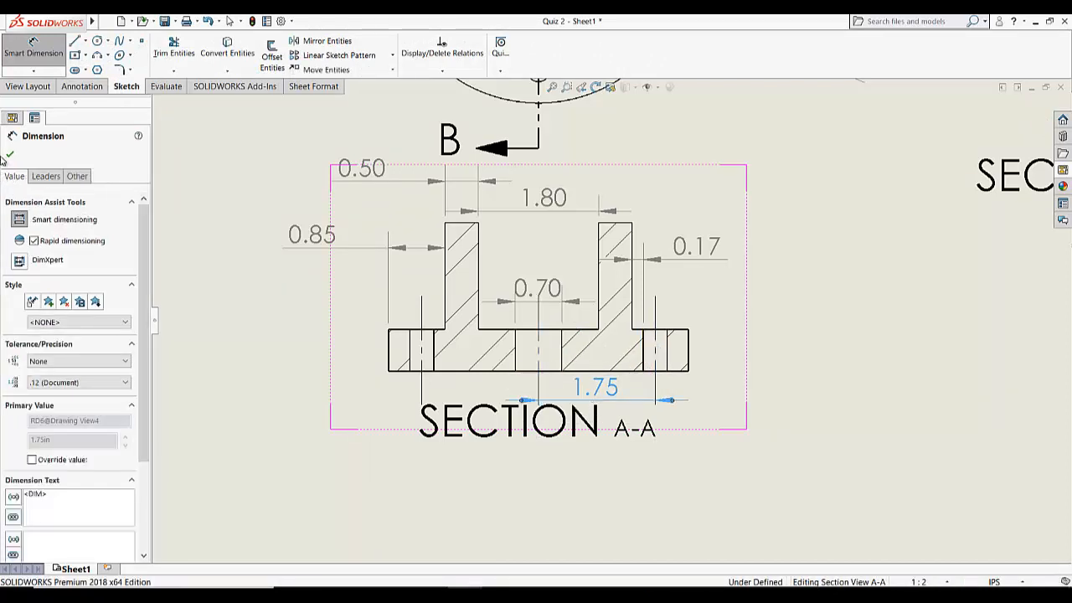
{"action": "left_click", "coordinate": [7, 157]}
- Move the section A-A label and the centerline spacing dimension lower so they clear the view
{"action": "left_click_drag", "start_coordinate": [487, 432], "coordinate": [489, 516]}
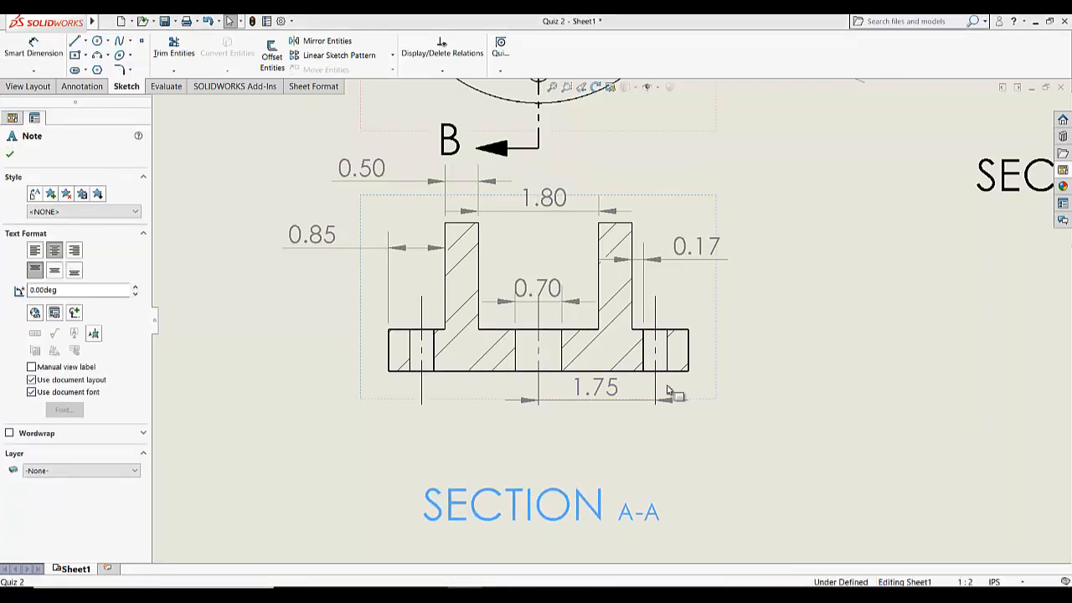
{"action": "left_click_drag", "start_coordinate": [600, 394], "coordinate": [603, 429]}
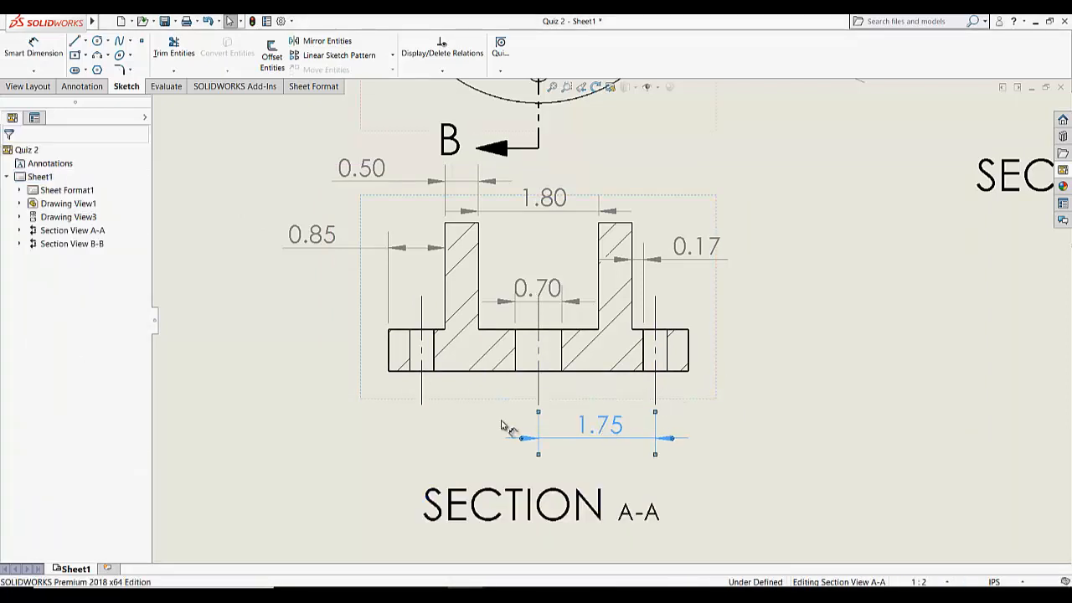
{"action": "left_click", "coordinate": [260, 431]}
- Dimension the radius of the large flange's bolt circle and the diameter of its left hole in the main view
{"action": "key", "text": "f"}
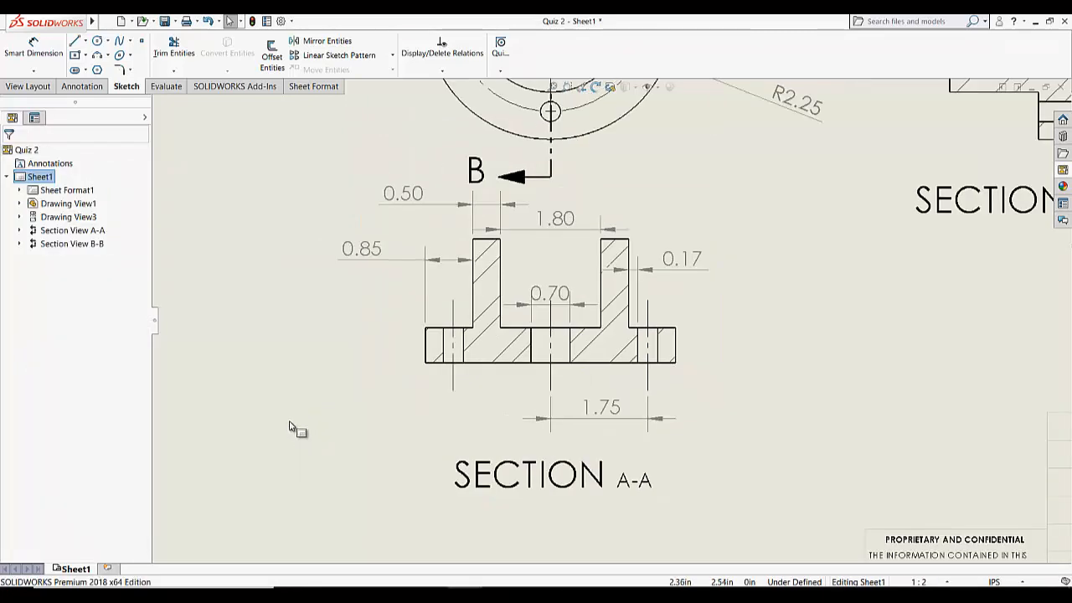
{"action": "scroll", "coordinate": [759, 336], "scroll_direction": "up", "scroll_amount": 3}
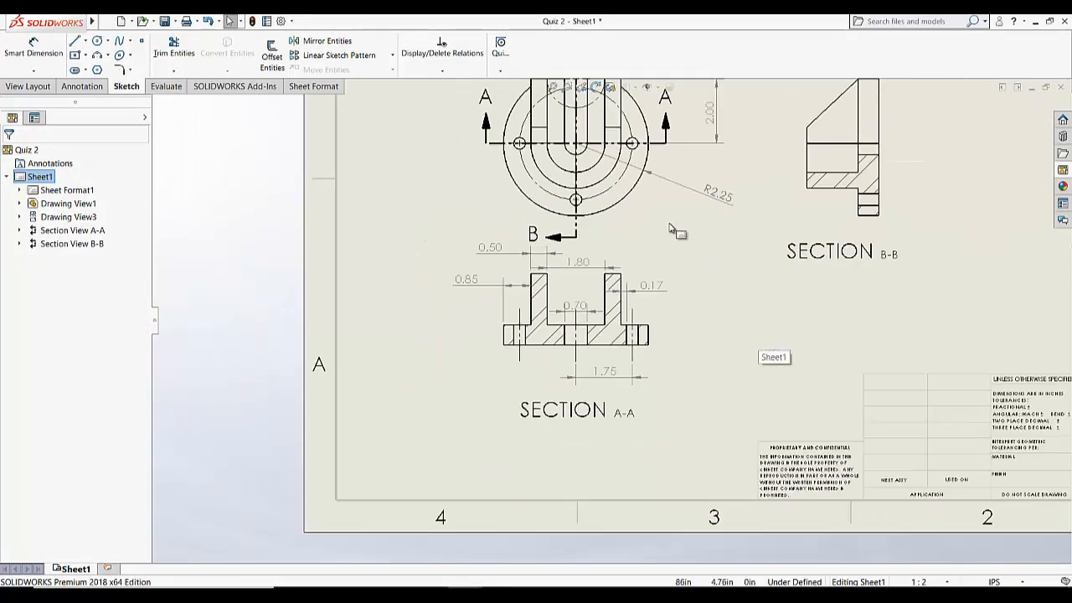
{"action": "scroll", "coordinate": [674, 226], "scroll_direction": "down", "scroll_amount": 2}
{"action": "left_click", "coordinate": [35, 50]}
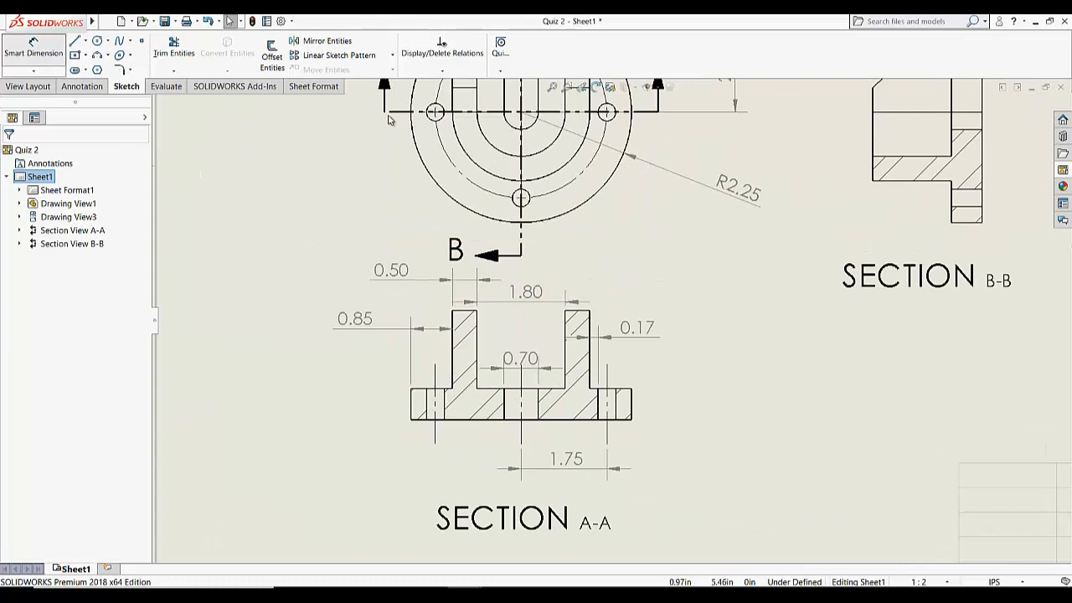
{"action": "left_click", "coordinate": [462, 171]}
{"action": "left_click", "coordinate": [311, 194]}
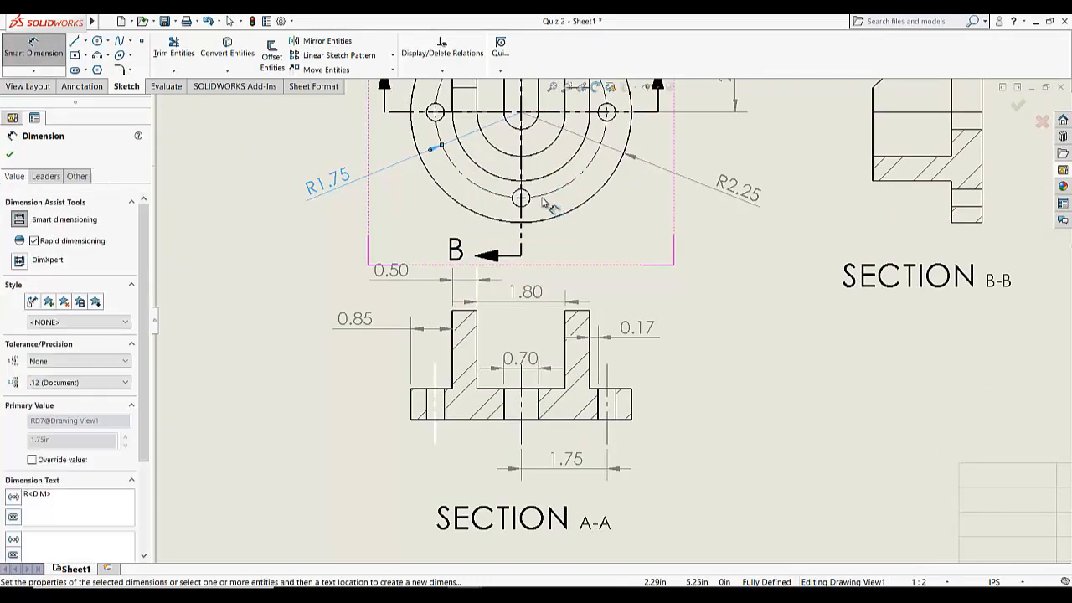
{"action": "left_click", "coordinate": [435, 114]}
{"action": "left_click", "coordinate": [289, 119]}
- Dimension the flange plate's thickness and the depth of the protruding boss above section B-B
{"action": "key", "text": "f"}
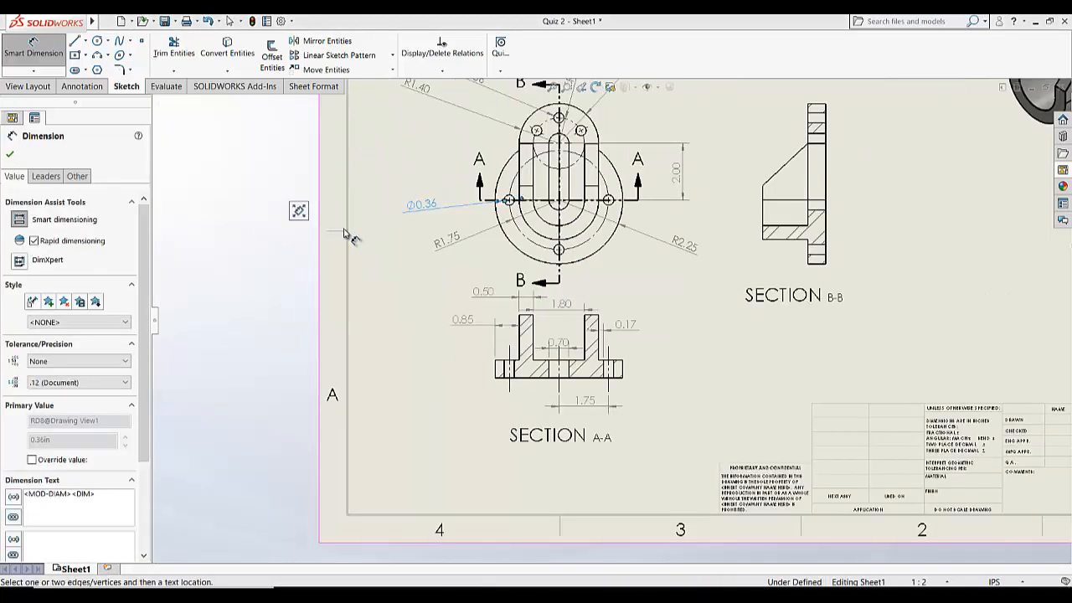
{"action": "scroll", "coordinate": [863, 111], "scroll_direction": "down", "scroll_amount": 3}
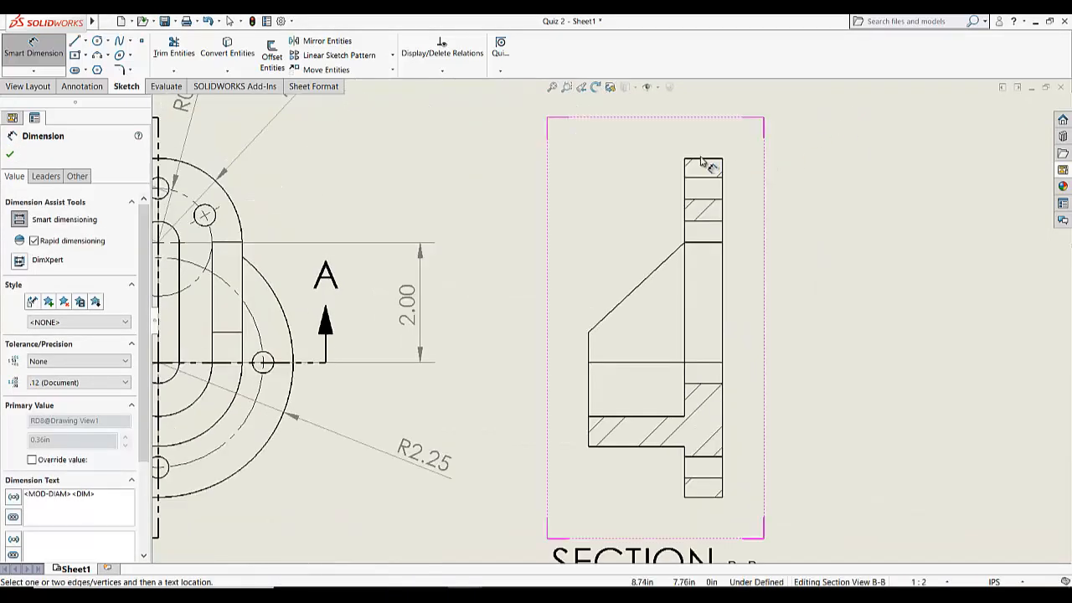
{"action": "left_click", "coordinate": [706, 161]}
{"action": "left_click", "coordinate": [737, 102]}
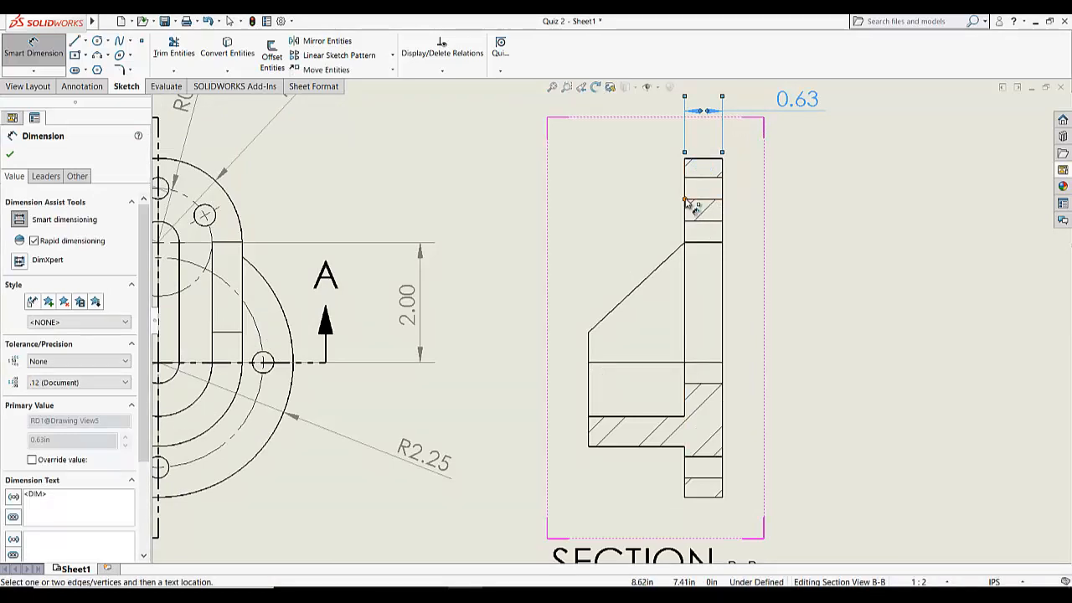
{"action": "left_click", "coordinate": [686, 210]}
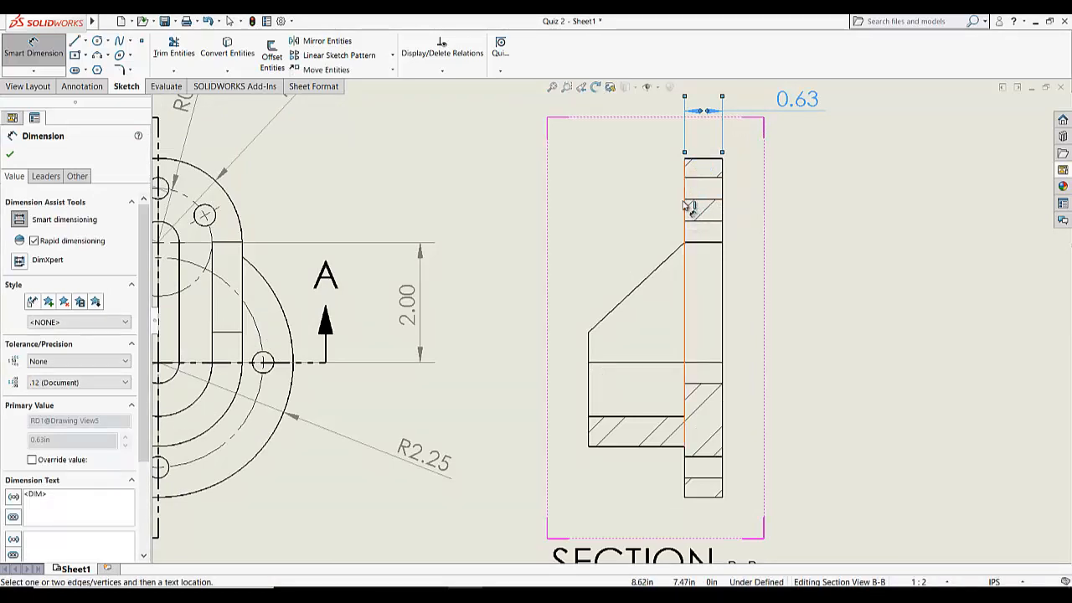
{"action": "left_click", "coordinate": [589, 343]}
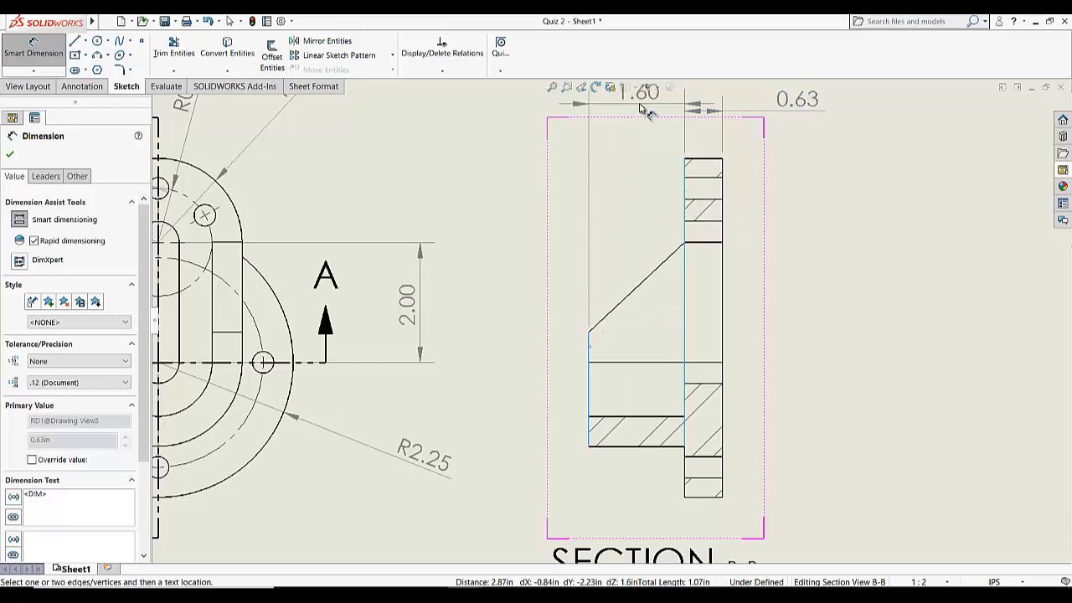
{"action": "scroll", "coordinate": [641, 109], "scroll_direction": "up", "scroll_amount": 2}
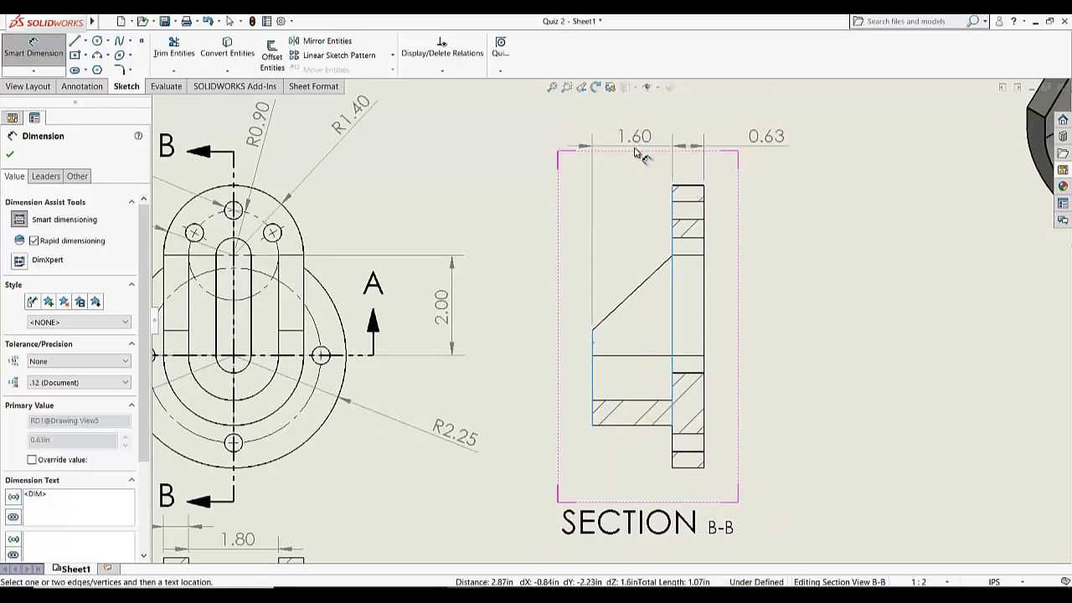
{"action": "left_click", "coordinate": [636, 154]}
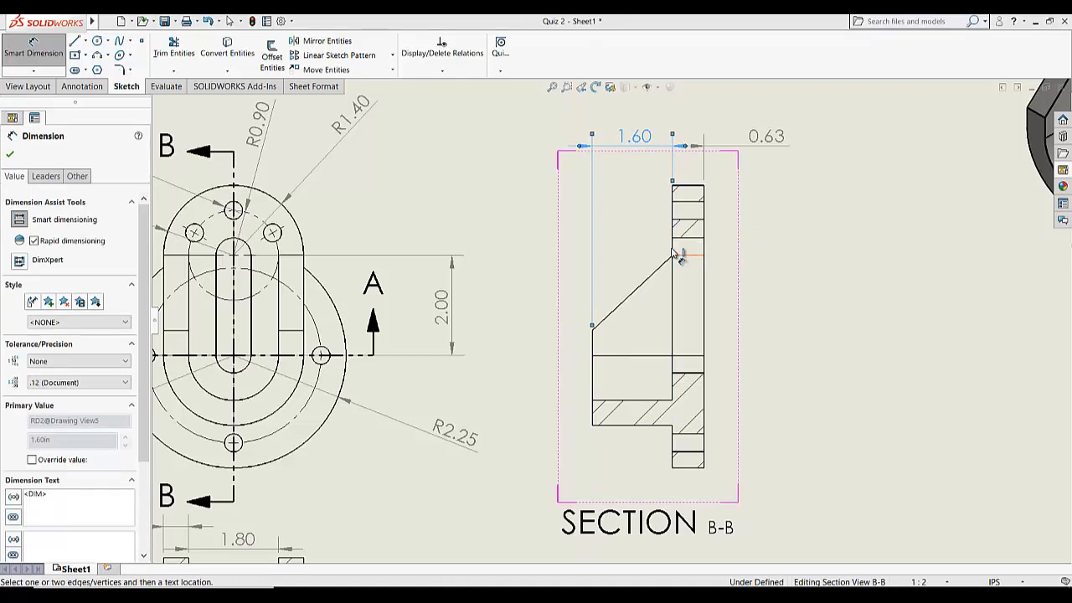
- Dimension the heights from the flange's top edge to the slope's upper corner and from that corner to the horizontal line below in section B-B
{"action": "left_click", "coordinate": [694, 190]}
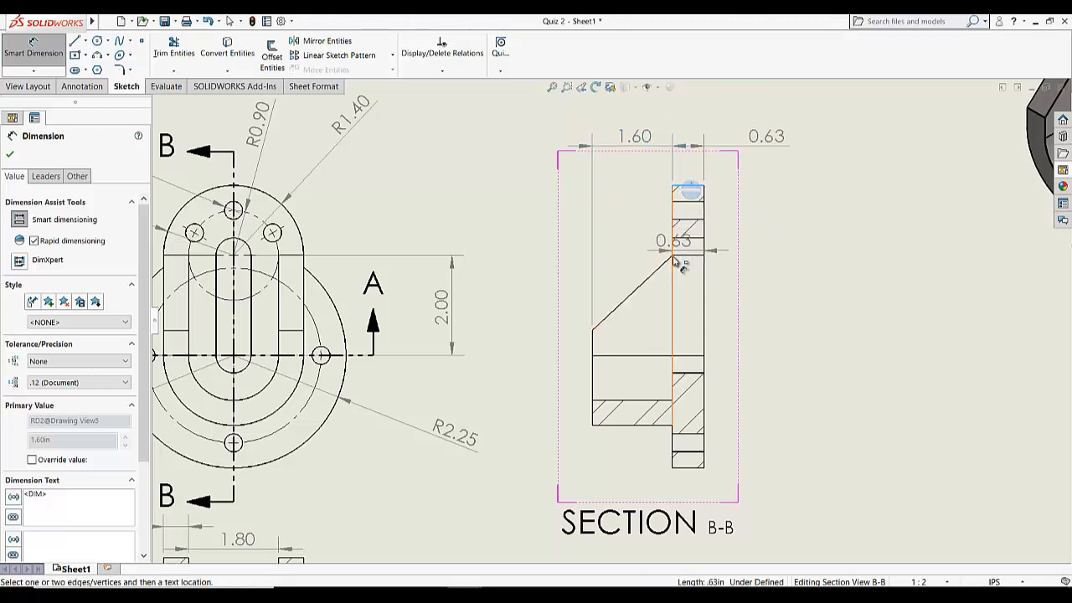
{"action": "left_click", "coordinate": [672, 256]}
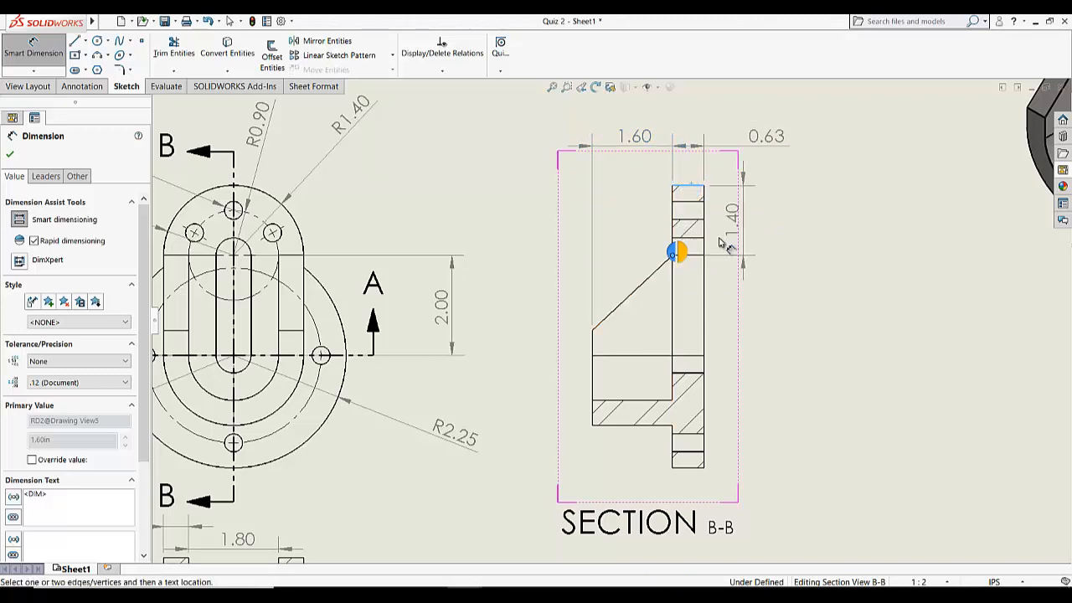
{"action": "left_click", "coordinate": [764, 220]}
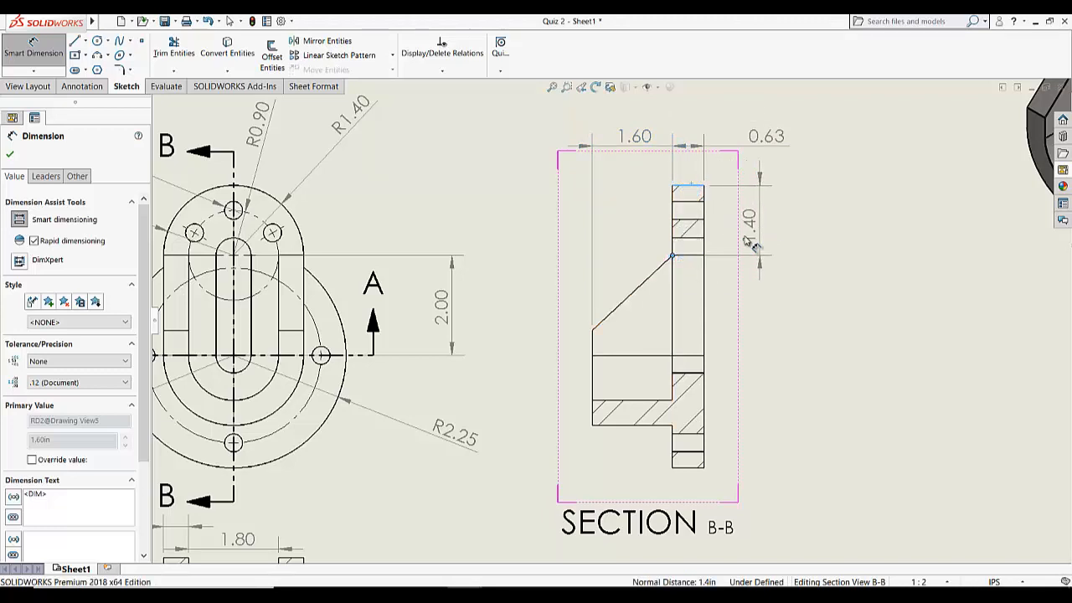
{"action": "left_click", "coordinate": [674, 256]}
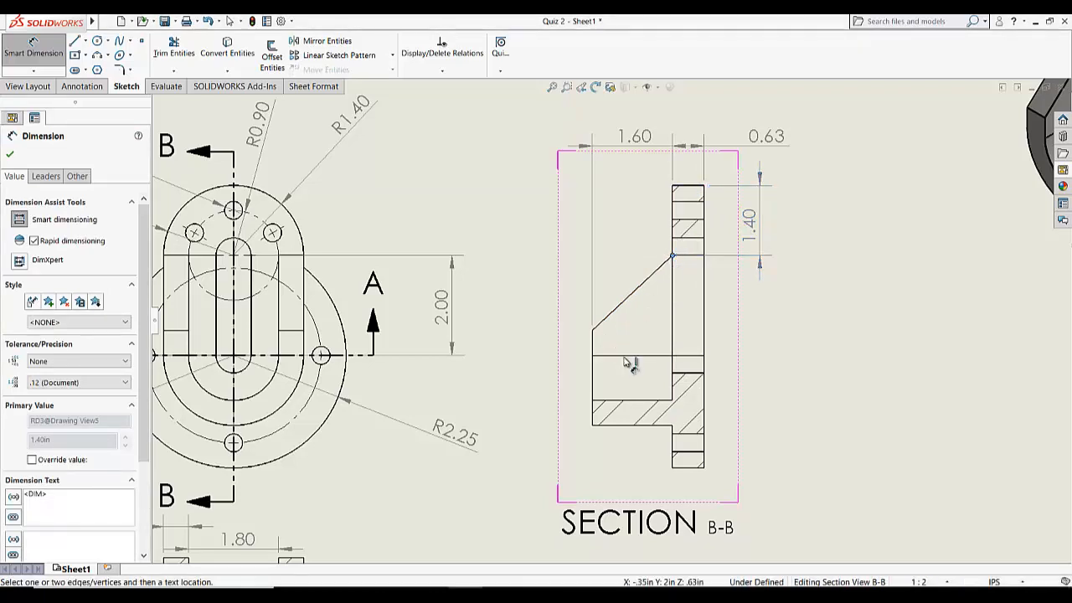
{"action": "left_click", "coordinate": [625, 357]}
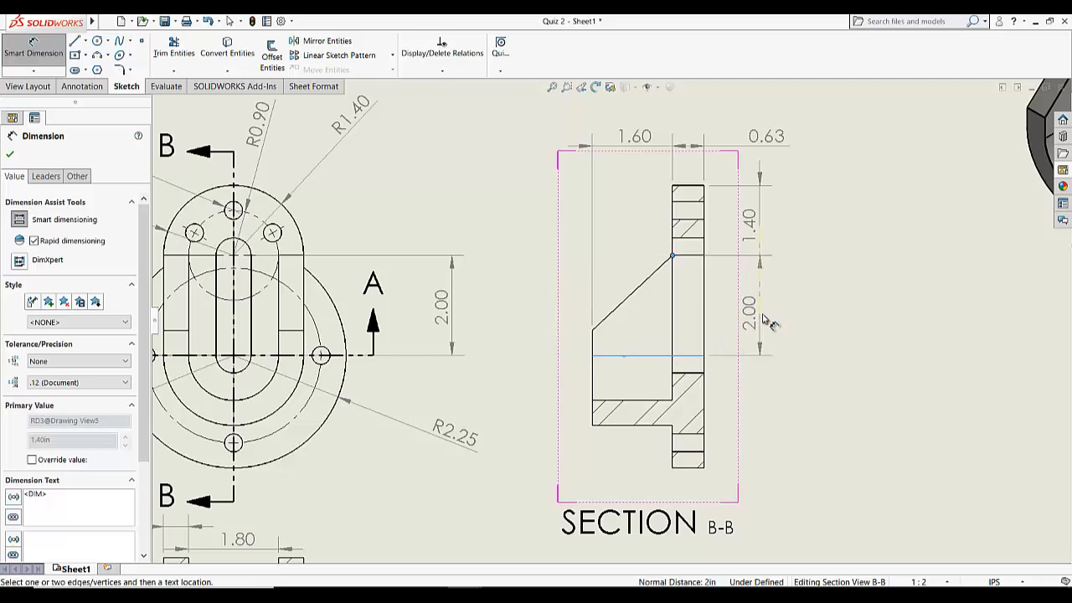
{"action": "left_click", "coordinate": [767, 312]}
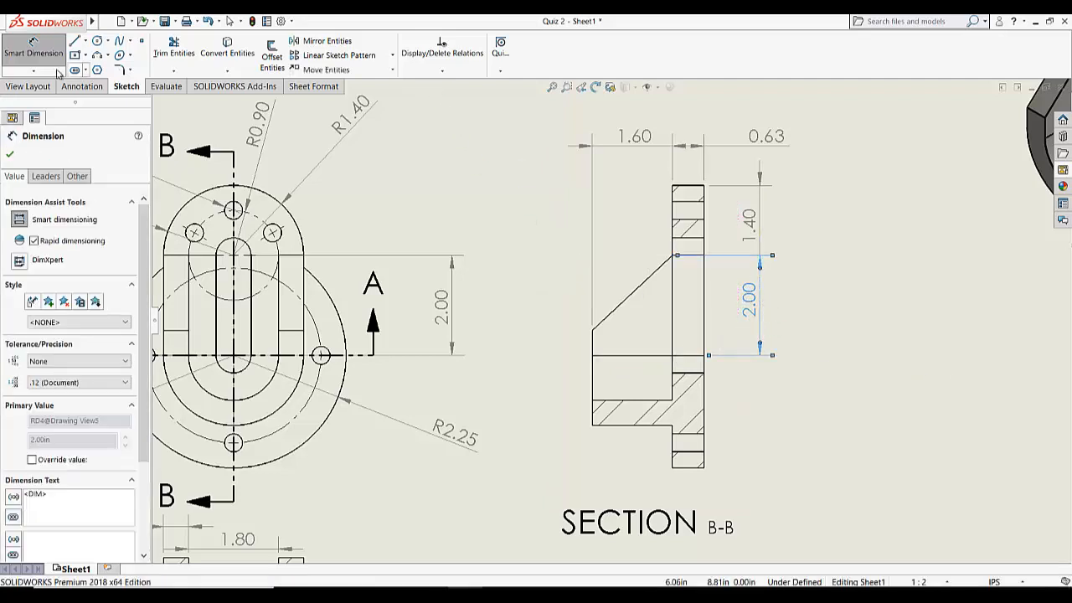
- Add centerlines to the upper and lower flange holes in section B-B
{"action": "left_click", "coordinate": [67, 86]}
{"action": "left_click", "coordinate": [546, 55]}
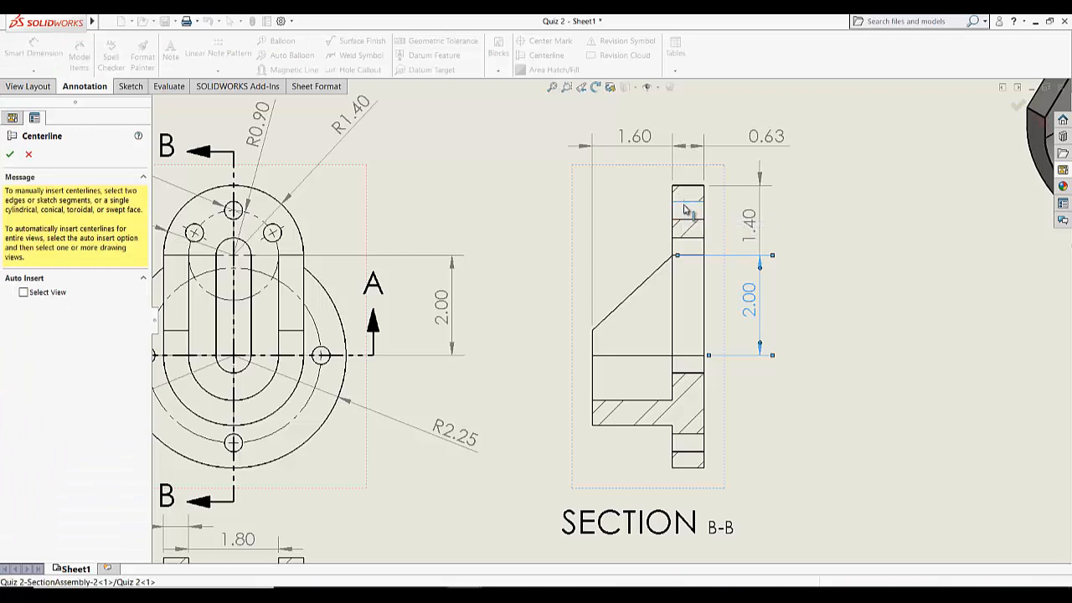
{"action": "left_click", "coordinate": [688, 218]}
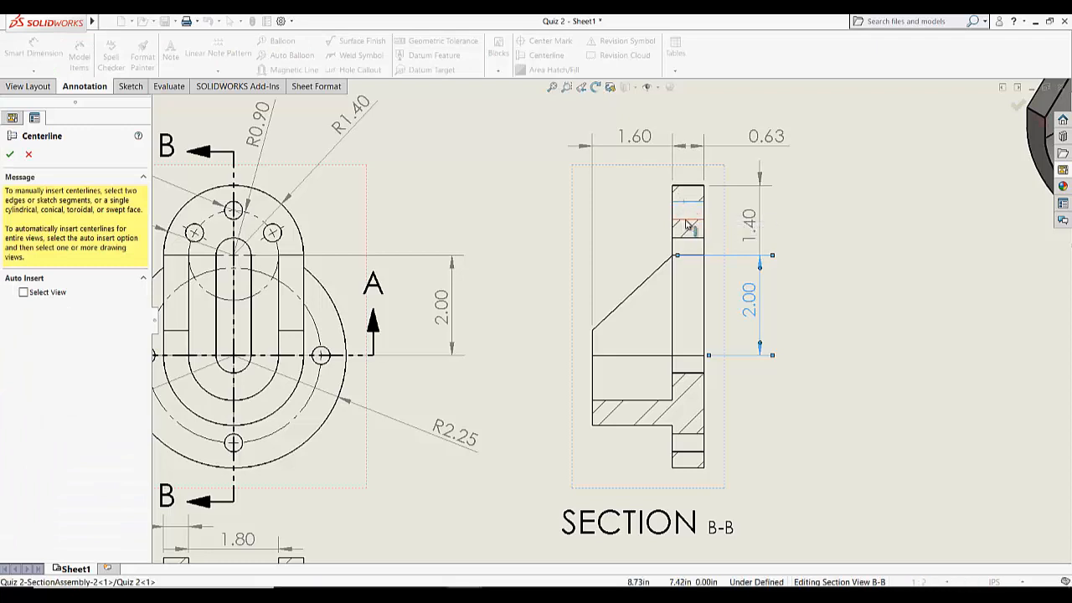
{"action": "left_click", "coordinate": [692, 457]}
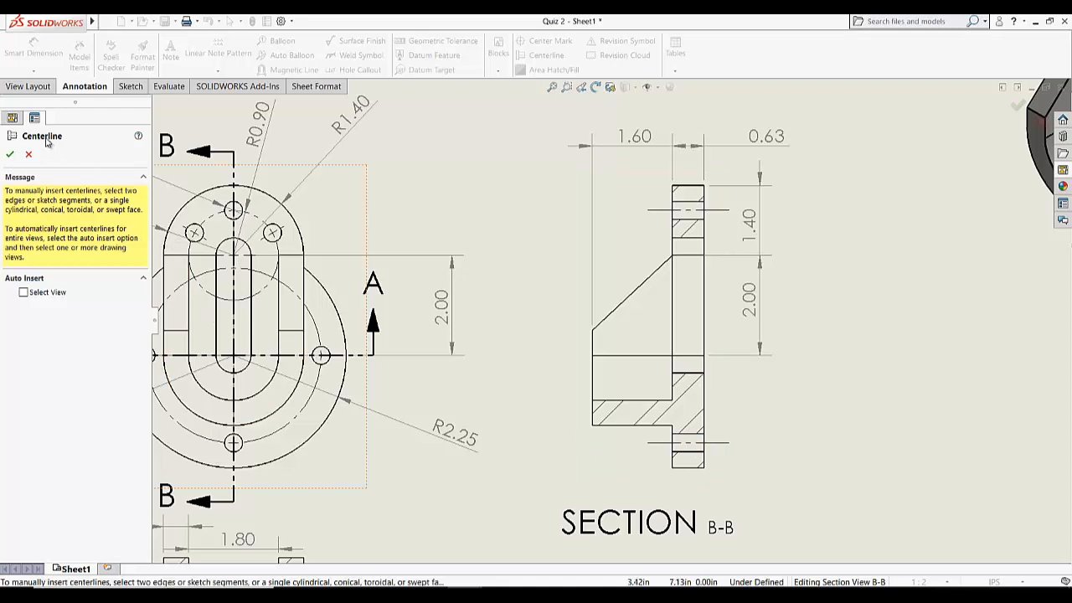
{"action": "left_click", "coordinate": [10, 154]}
- Dimension the distance from the flange's top edge to the upper hole's centerline in section B-B
{"action": "left_click", "coordinate": [28, 52]}
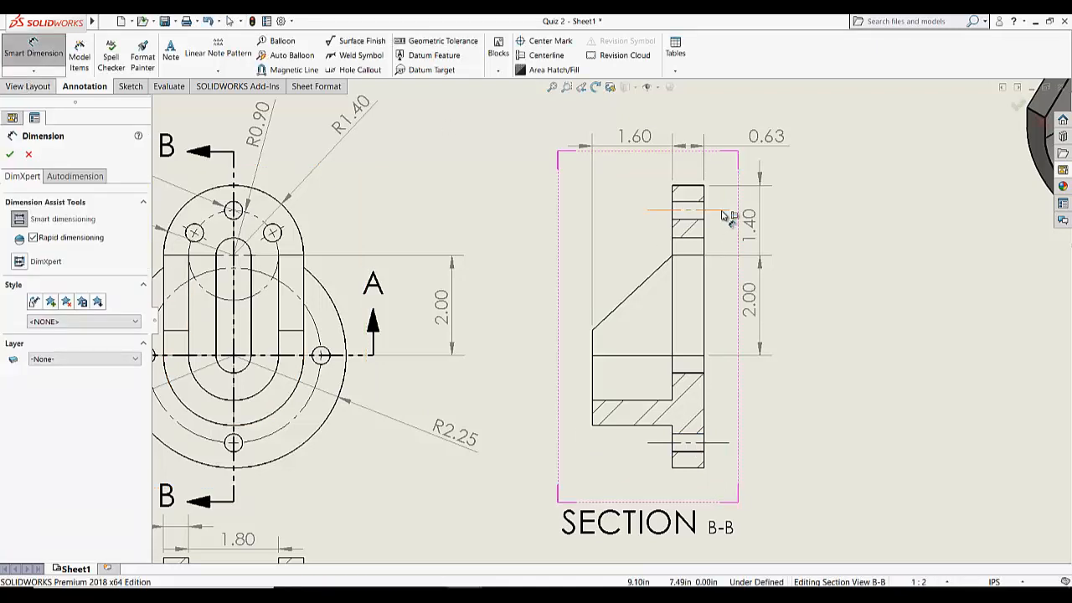
{"action": "left_click", "coordinate": [687, 188]}
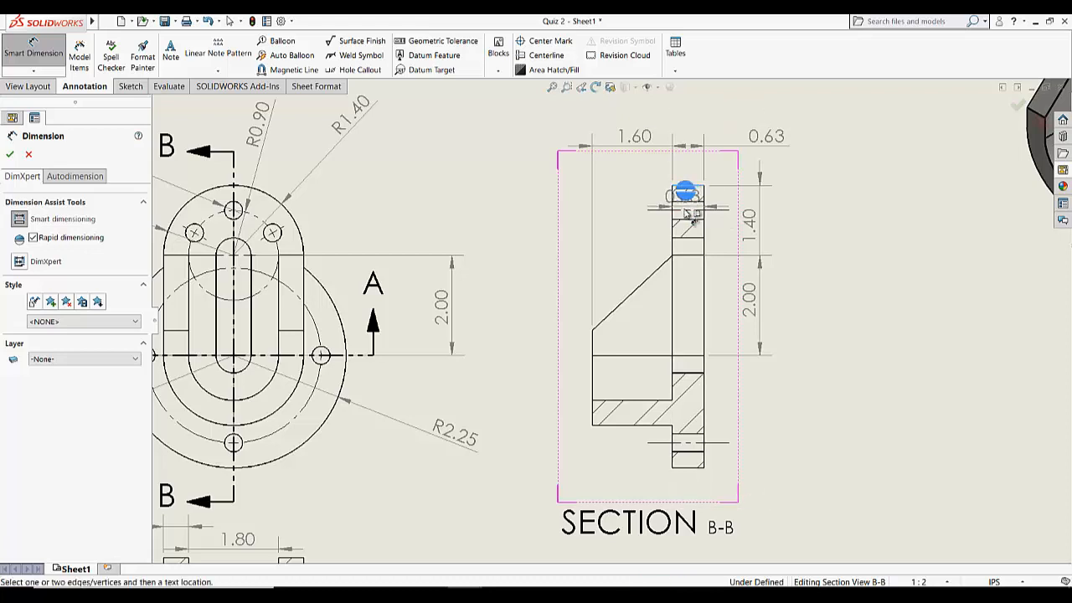
{"action": "left_click", "coordinate": [690, 210]}
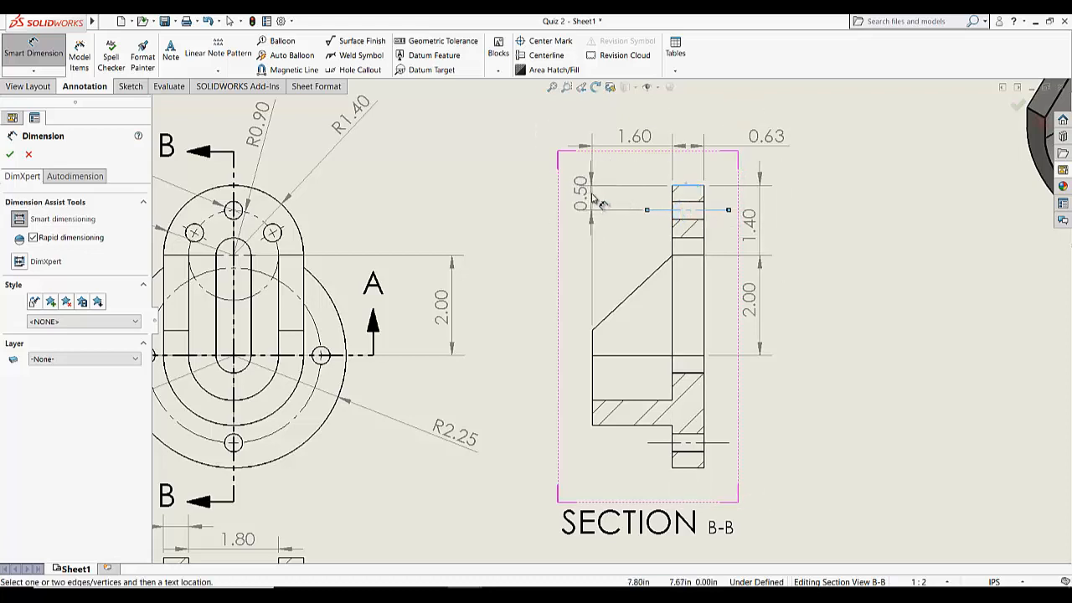
{"action": "left_click", "coordinate": [632, 203]}
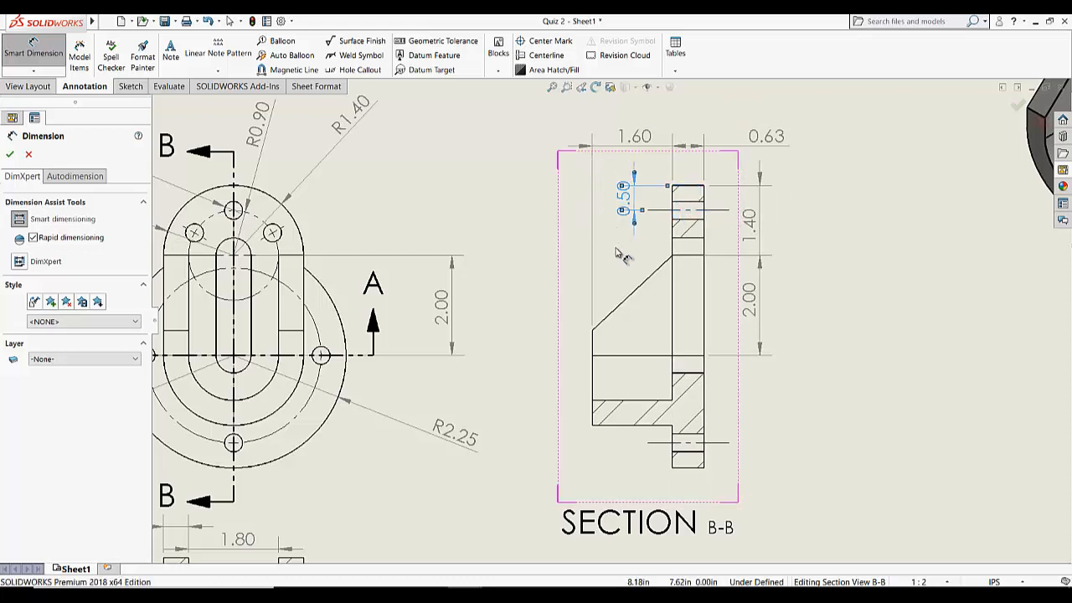
- Dimension the distance from the flange's bottom edge to the lower hole's centerline in section B-B
{"action": "scroll", "coordinate": [620, 252], "scroll_direction": "up", "scroll_amount": 3}
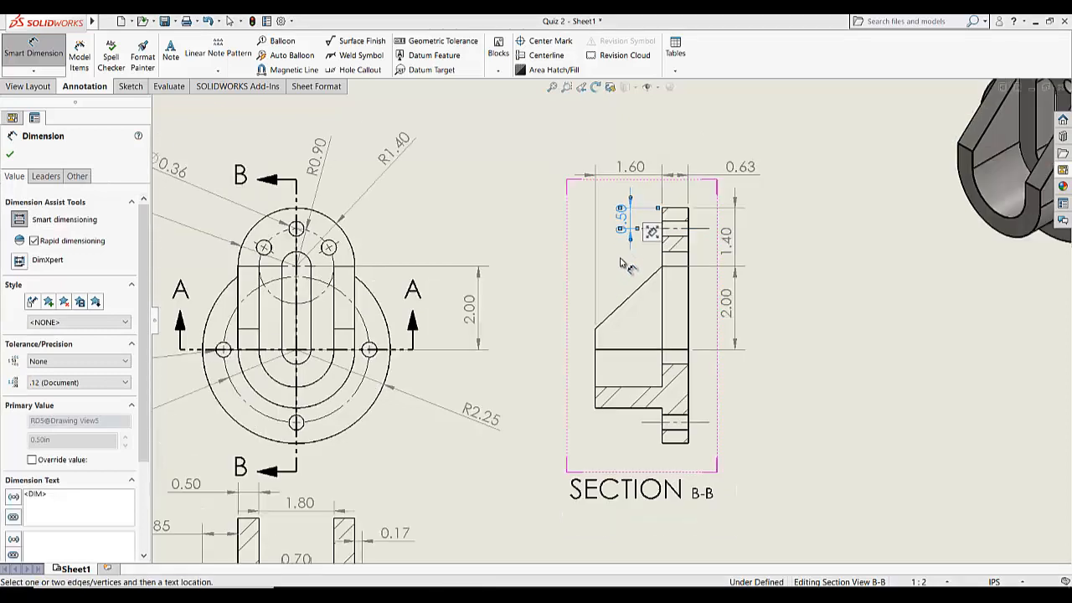
{"action": "scroll", "coordinate": [662, 429], "scroll_direction": "down", "scroll_amount": 5}
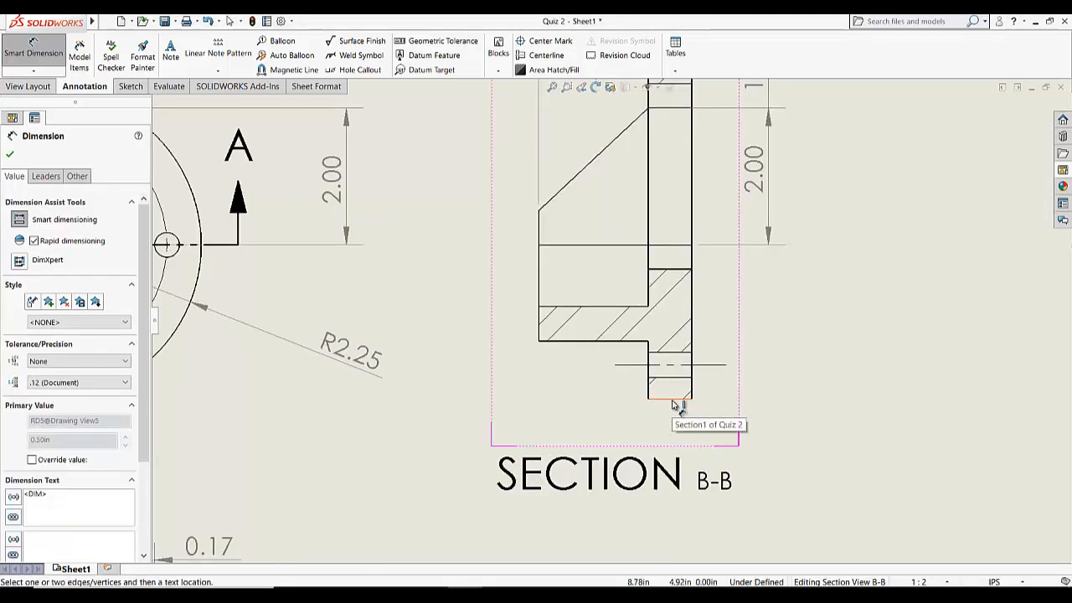
{"action": "left_click", "coordinate": [674, 402]}
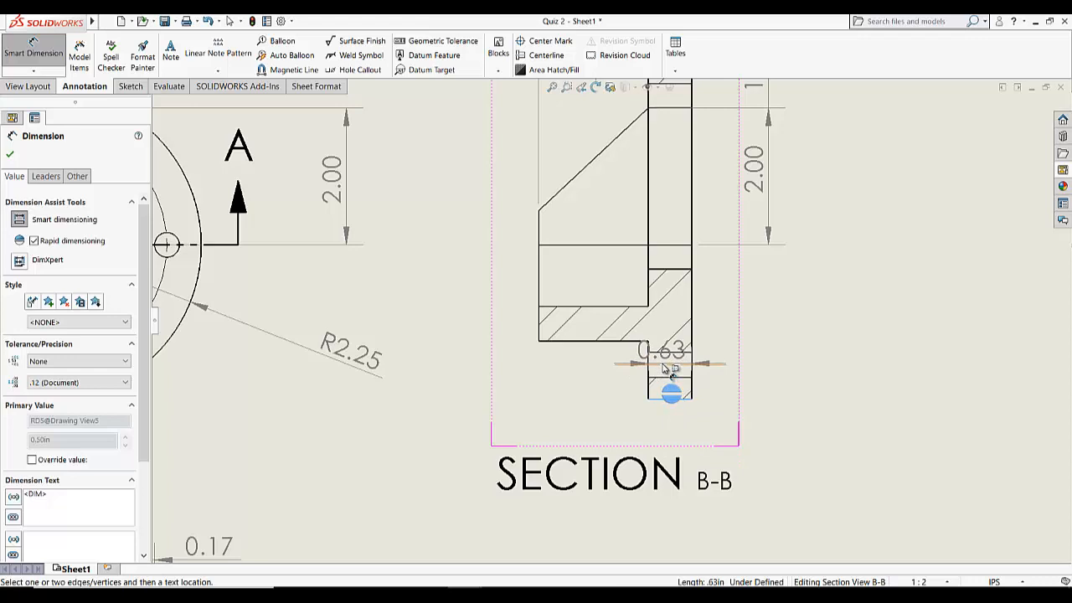
{"action": "left_click", "coordinate": [666, 366]}
{"action": "left_click", "coordinate": [601, 383]}
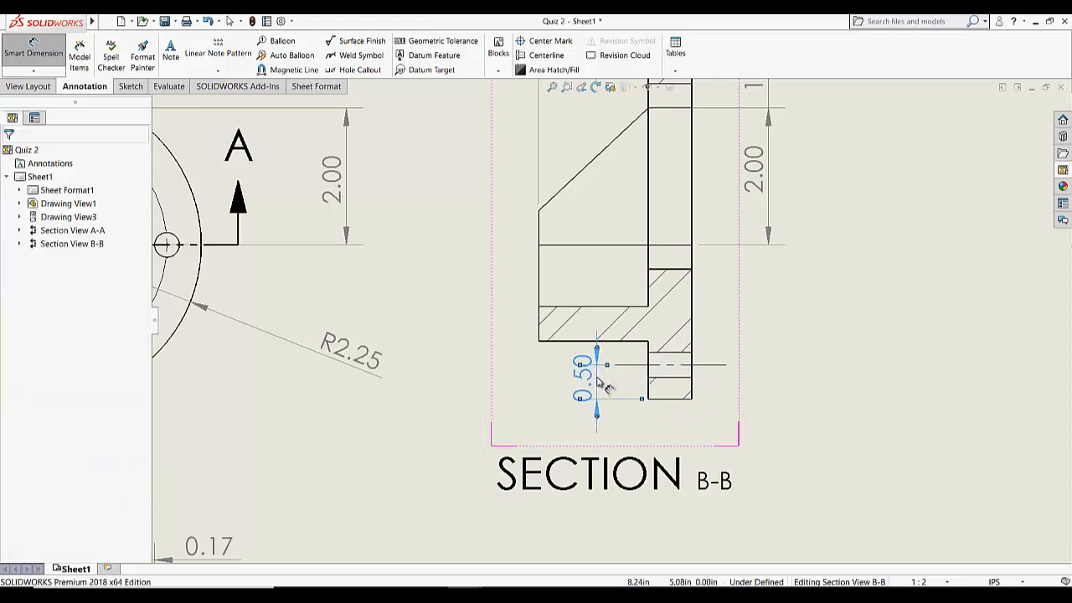
- Dimension the thickness of the boss's lower wall in section B-B
{"action": "left_click", "coordinate": [537, 322]}
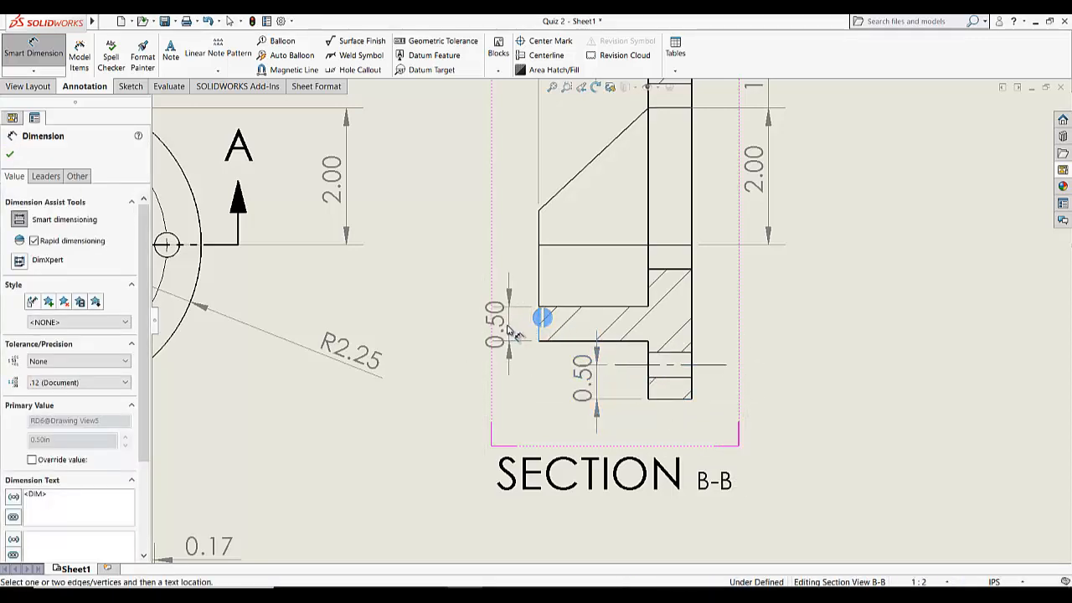
{"action": "left_click", "coordinate": [509, 333]}
{"action": "scroll", "coordinate": [540, 336], "scroll_direction": "up", "scroll_amount": 3}
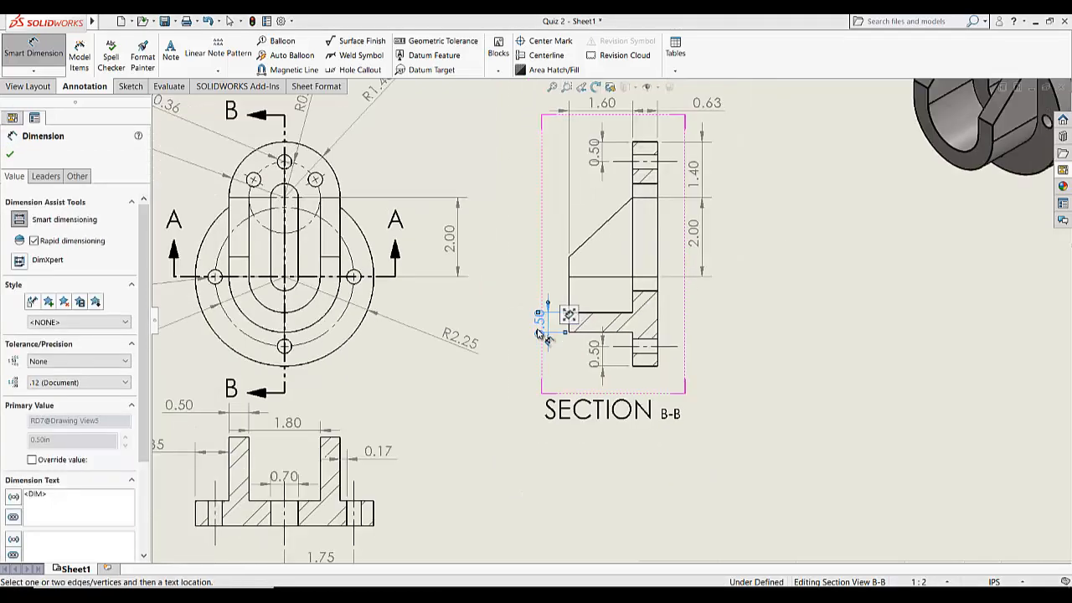
{"action": "scroll", "coordinate": [540, 335], "scroll_direction": "up", "scroll_amount": 4}
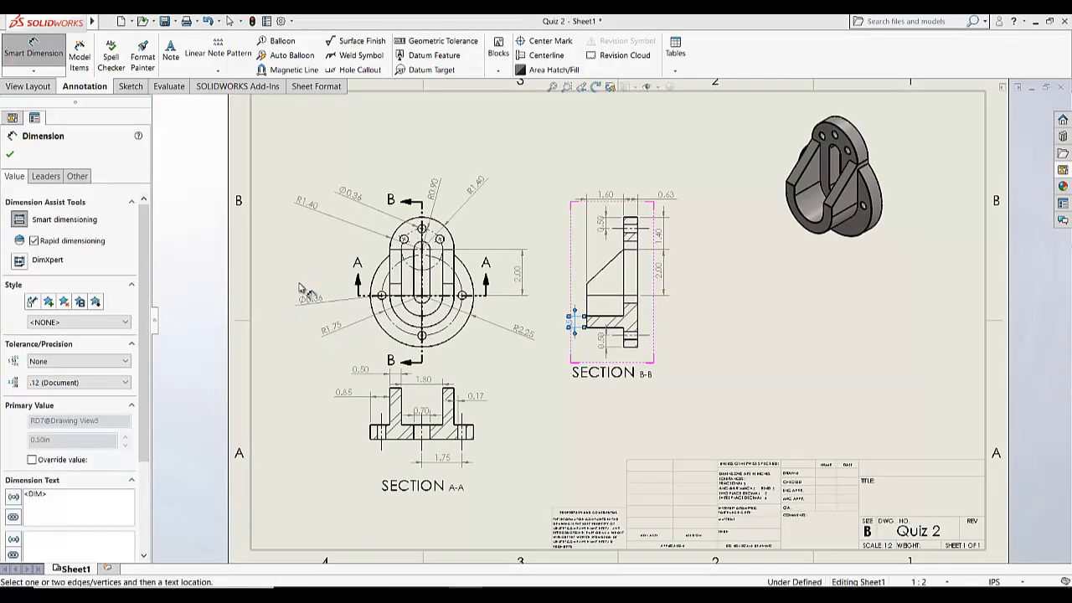
{"action": "scroll", "coordinate": [466, 312], "scroll_direction": "down", "scroll_amount": 4}
{"action": "scroll", "coordinate": [466, 311], "scroll_direction": "down", "scroll_amount": 4}
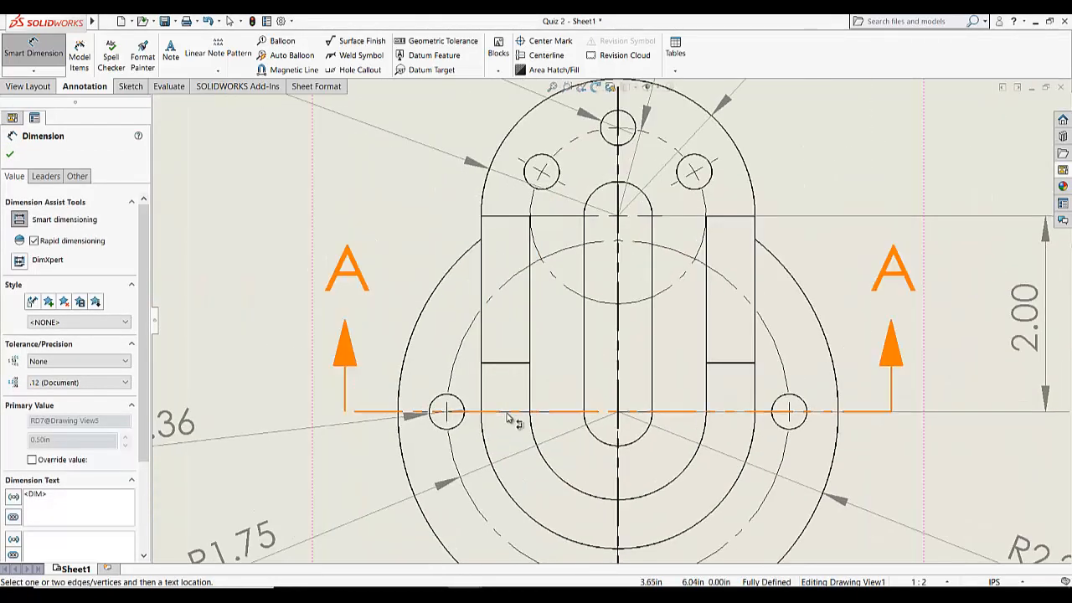
{"action": "left_click", "coordinate": [506, 362]}
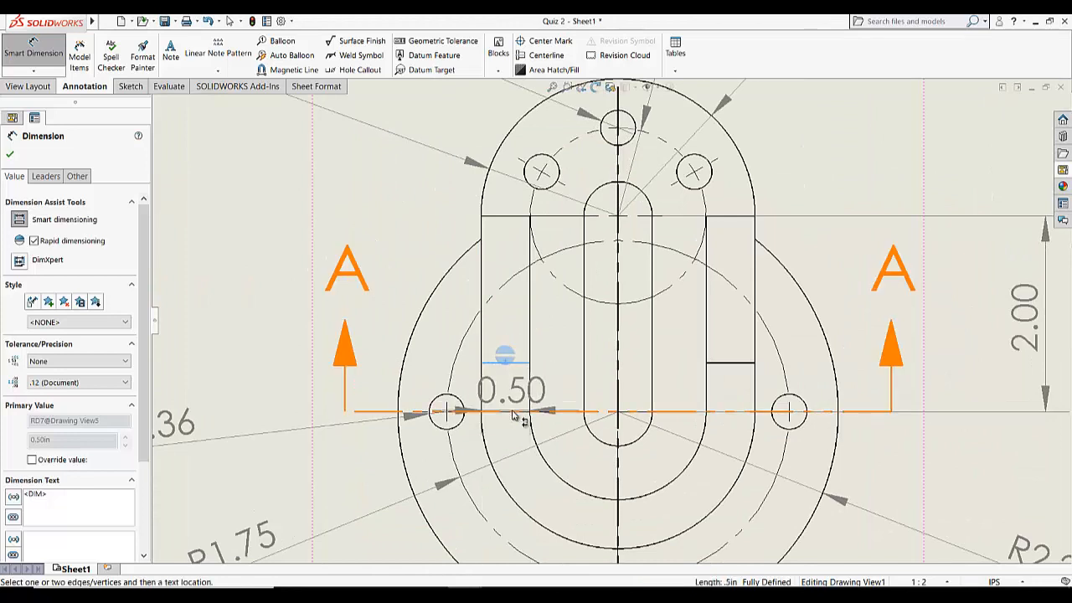
{"action": "left_click", "coordinate": [512, 411]}
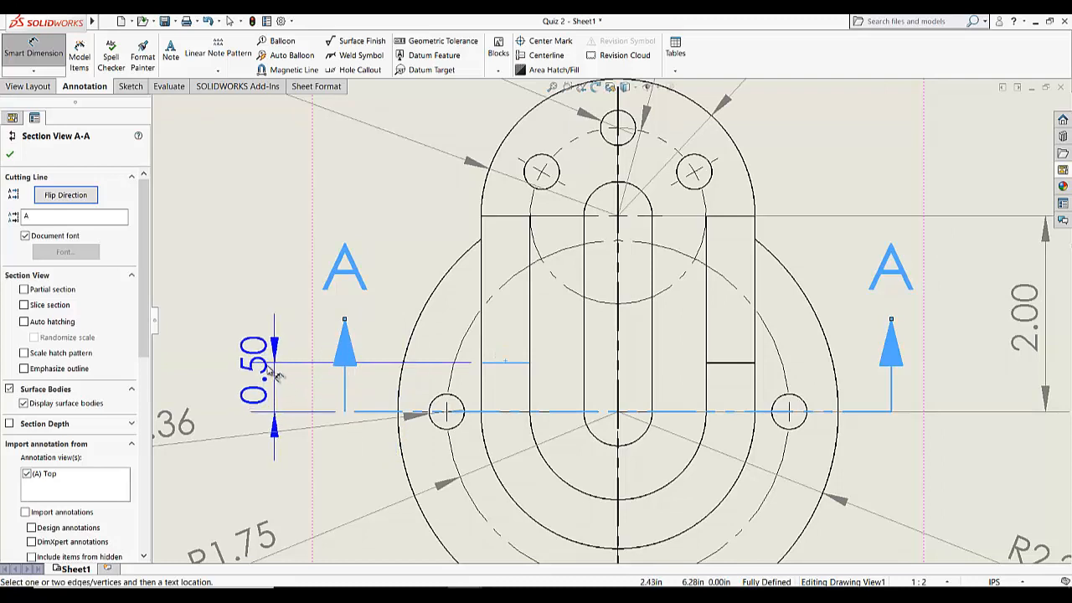
{"action": "key", "text": "Escape"}
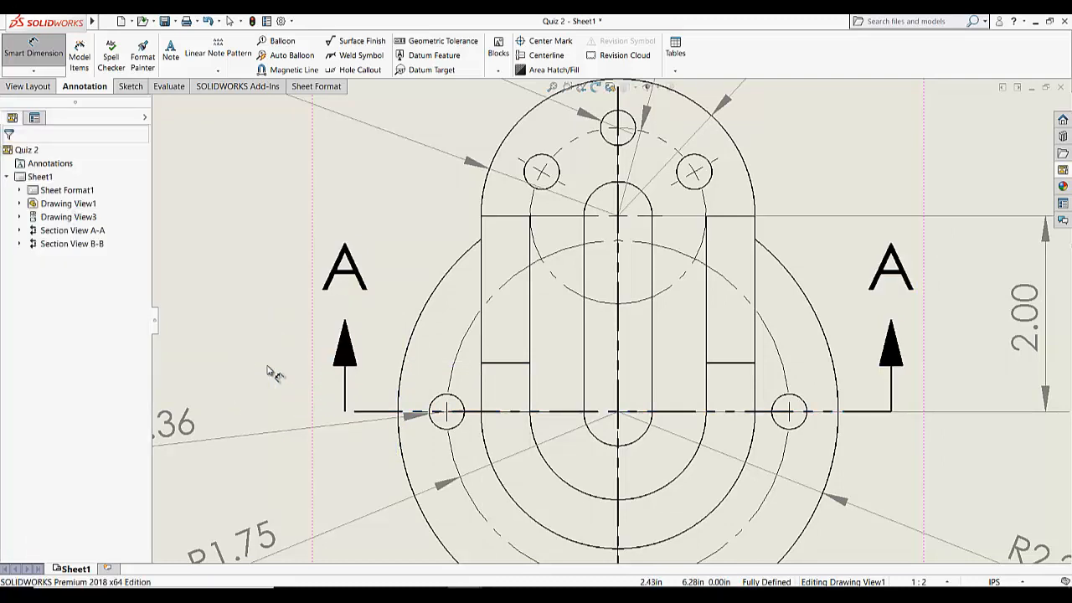
- Add a driven vertical dimension between the left wall's lower horizontal edge and the A-A cutting line in the main view
{"action": "left_click", "coordinate": [493, 363]}
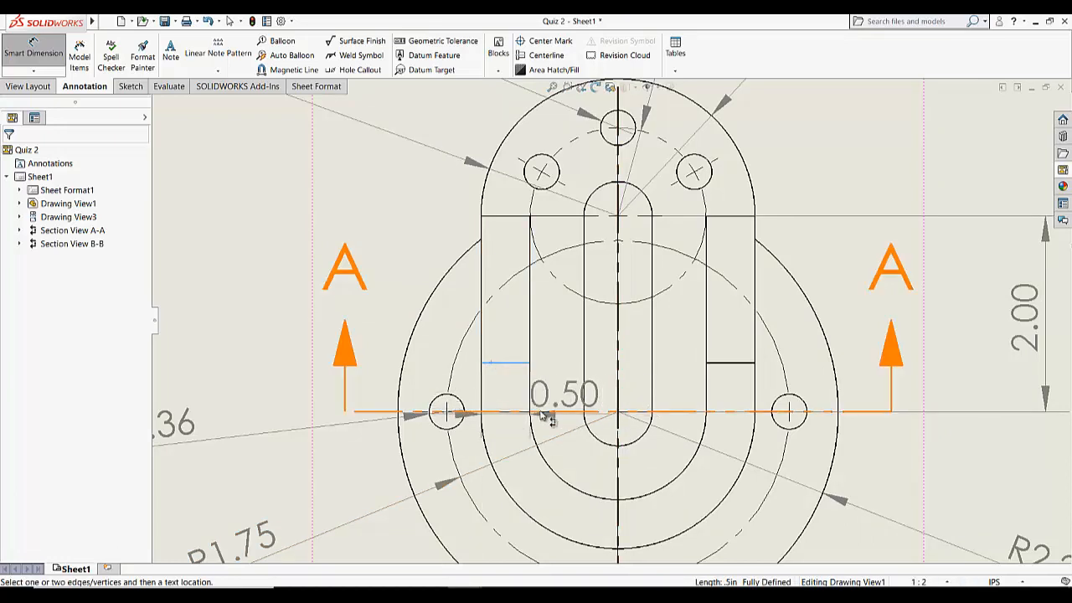
{"action": "left_click", "coordinate": [519, 414]}
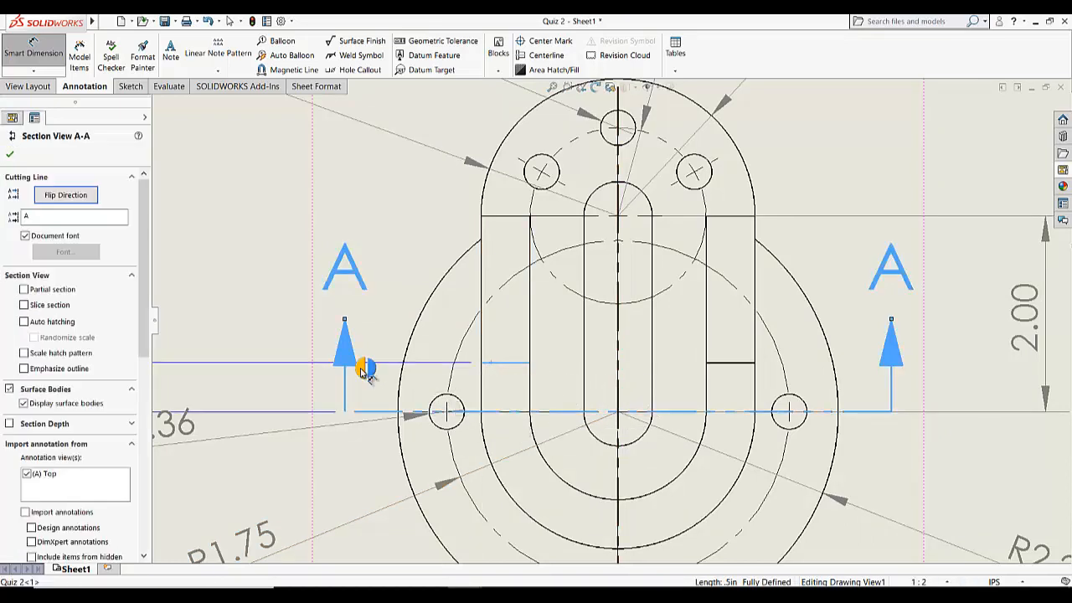
{"action": "left_click", "coordinate": [241, 307]}
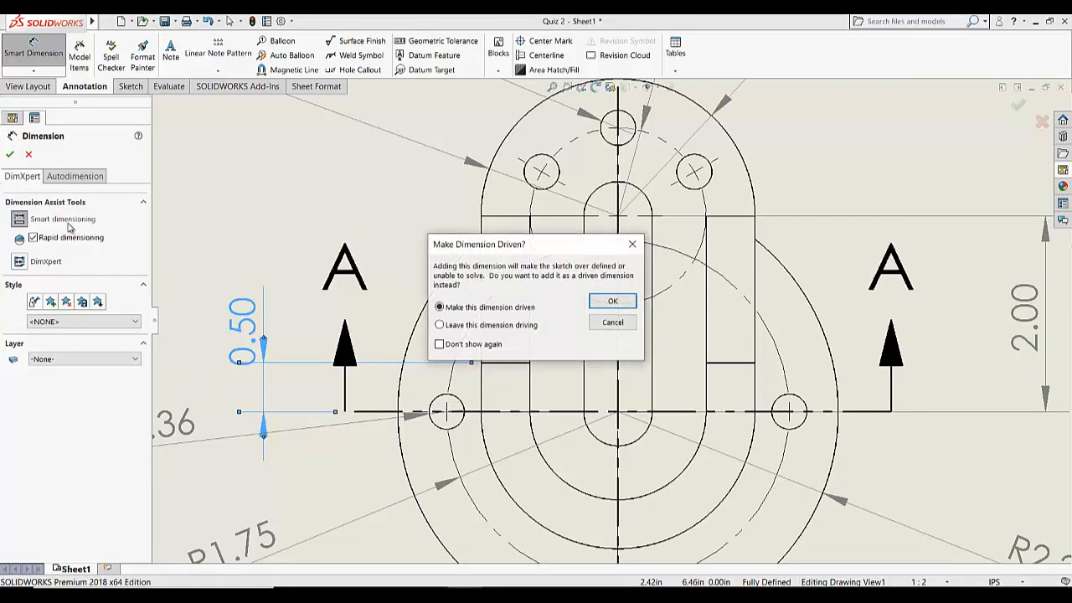
{"action": "left_click", "coordinate": [615, 304]}
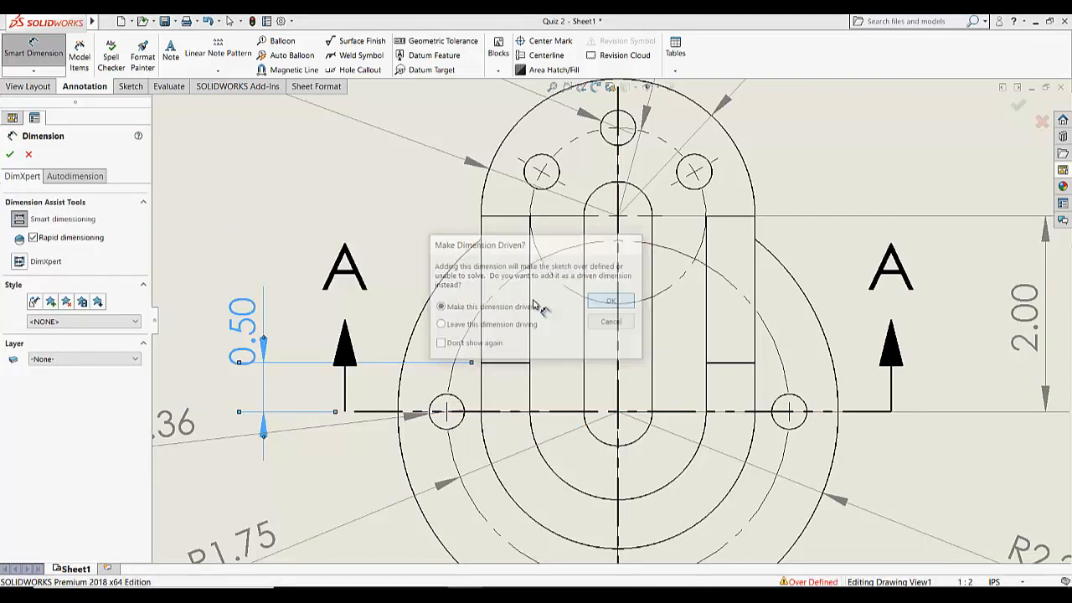
{"action": "left_click", "coordinate": [10, 153]}
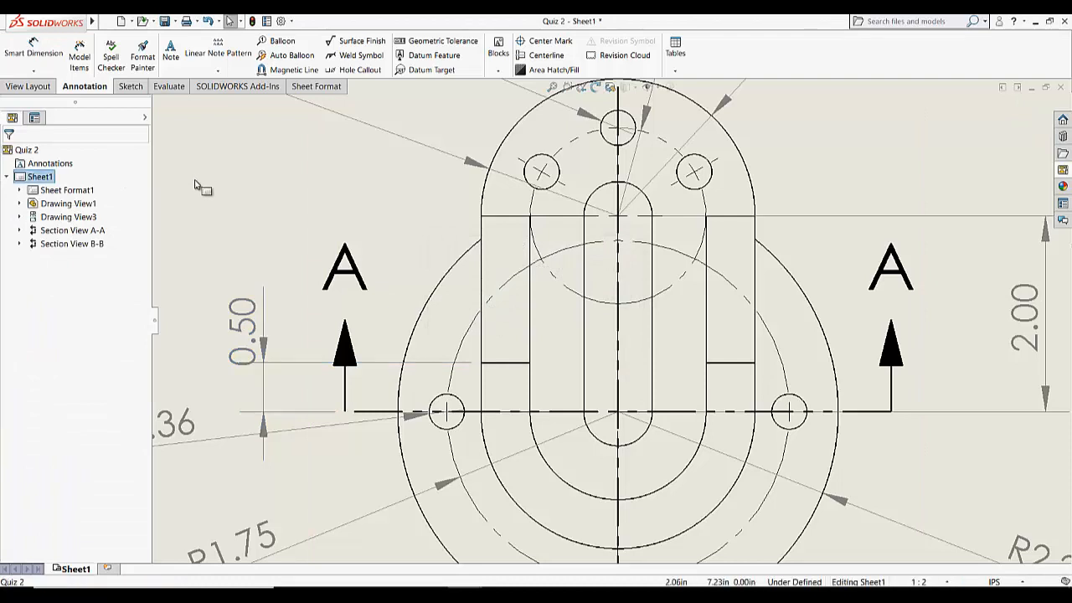
- Sketch a construction centerline from the boss's upper arc center to the center of the upper-left hole in the main view
{"action": "scroll", "coordinate": [201, 196], "scroll_direction": "up", "scroll_amount": 3}
{"action": "left_click_drag", "start_coordinate": [328, 398], "coordinate": [293, 446]}
{"action": "left_click", "coordinate": [285, 229]}
{"action": "scroll", "coordinate": [289, 228], "scroll_direction": "up", "scroll_amount": 1}
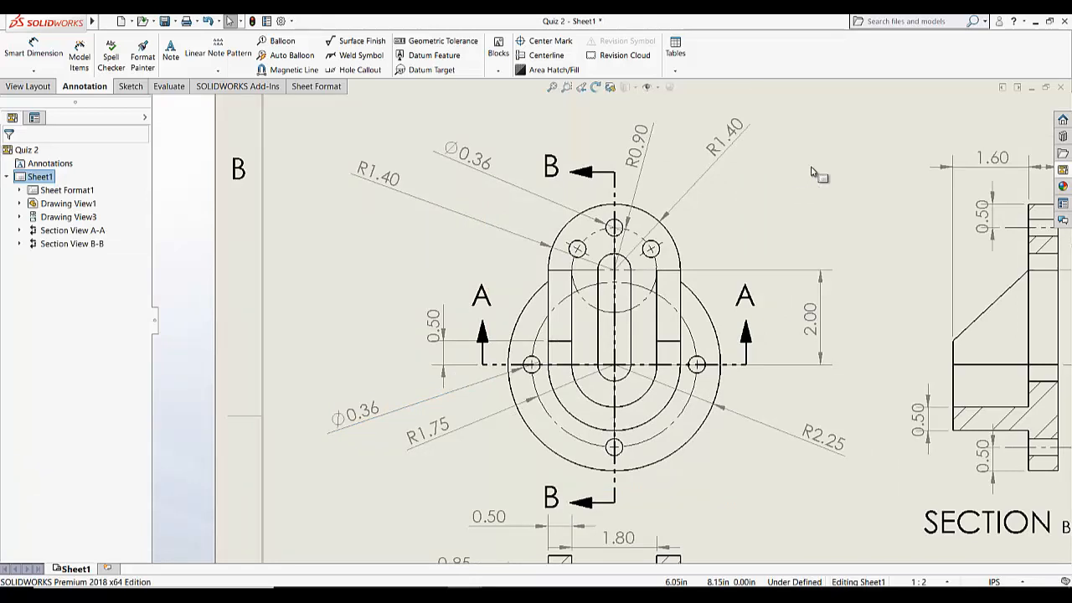
{"action": "left_click", "coordinate": [130, 87]}
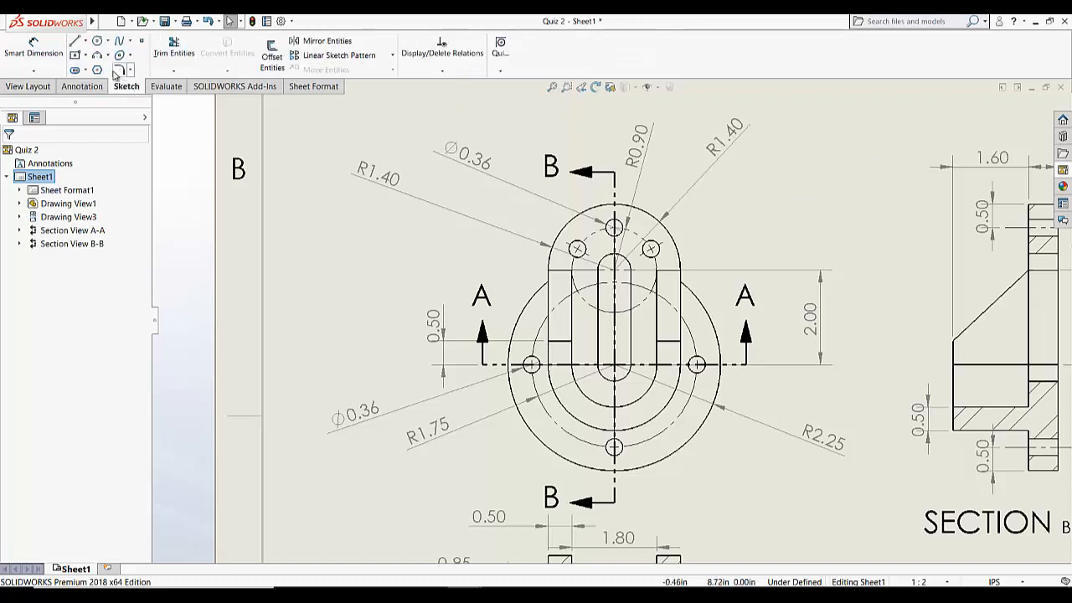
{"action": "left_click", "coordinate": [85, 40]}
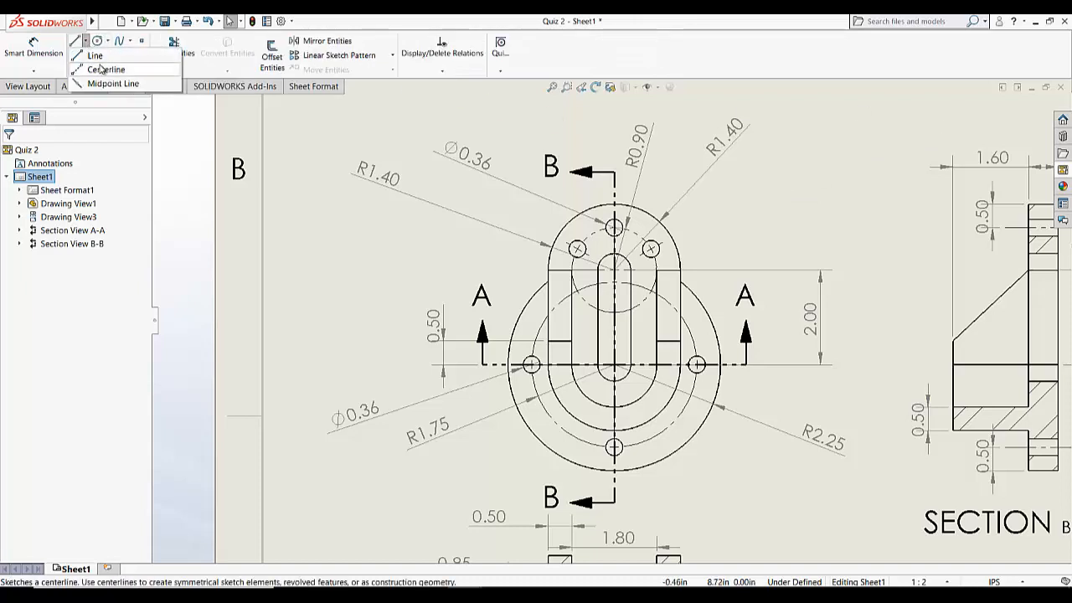
{"action": "left_click", "coordinate": [99, 69]}
{"action": "scroll", "coordinate": [649, 226], "scroll_direction": "down", "scroll_amount": 3}
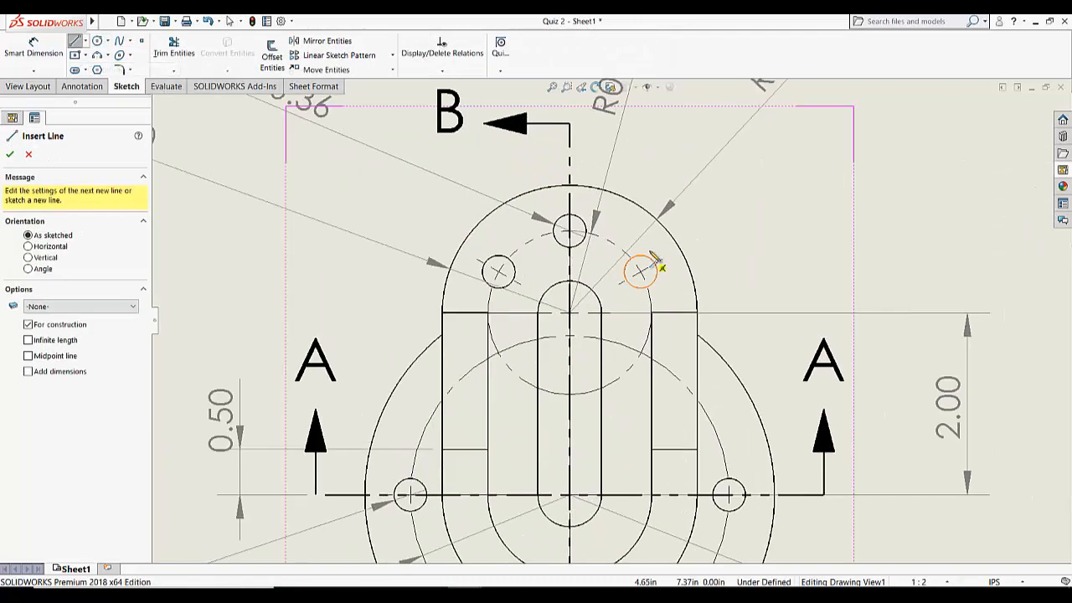
{"action": "left_click", "coordinate": [570, 314]}
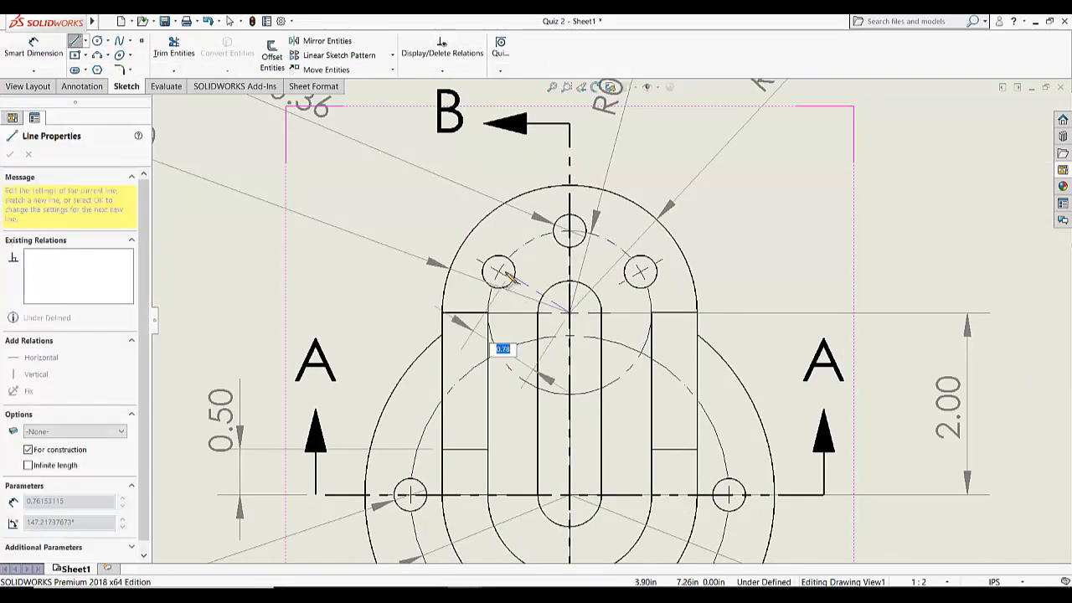
{"action": "right_click", "coordinate": [353, 205]}
{"action": "left_click", "coordinate": [368, 204]}
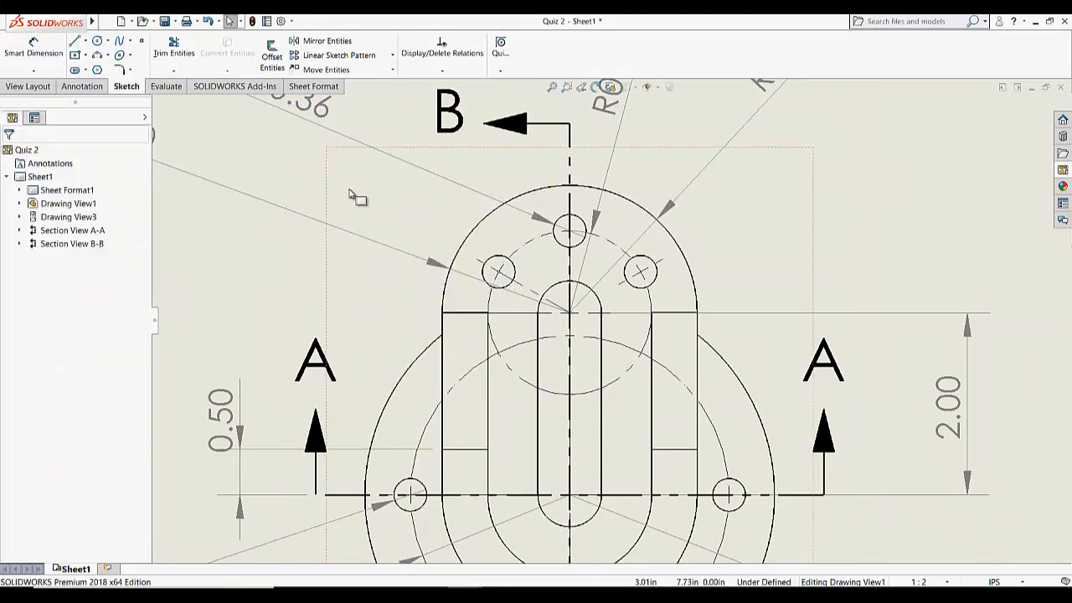
- Add a driven angular dimension between the sketched centerline and the vertical B-B cutting line, placed outside the part's upper left
{"action": "left_click", "coordinate": [34, 52]}
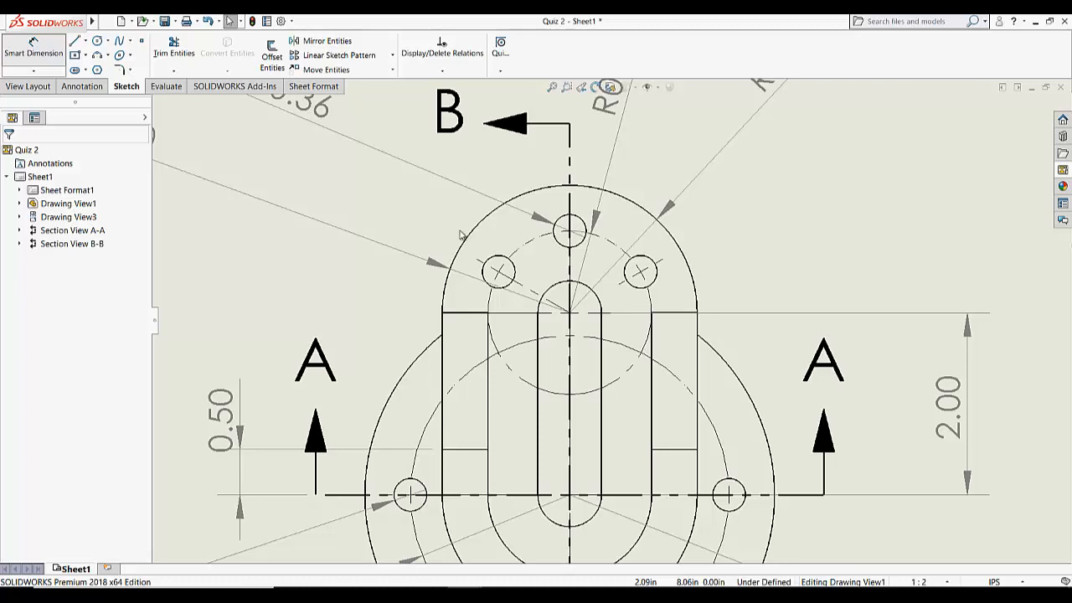
{"action": "left_click", "coordinate": [527, 290]}
{"action": "left_click", "coordinate": [569, 267]}
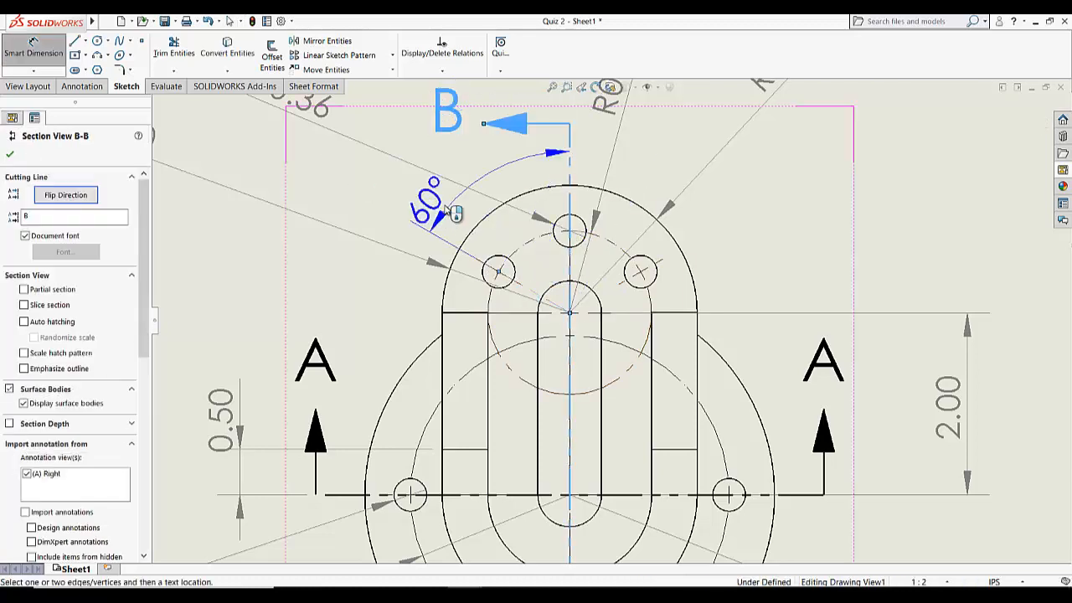
{"action": "scroll", "coordinate": [440, 172], "scroll_direction": "up", "scroll_amount": 3}
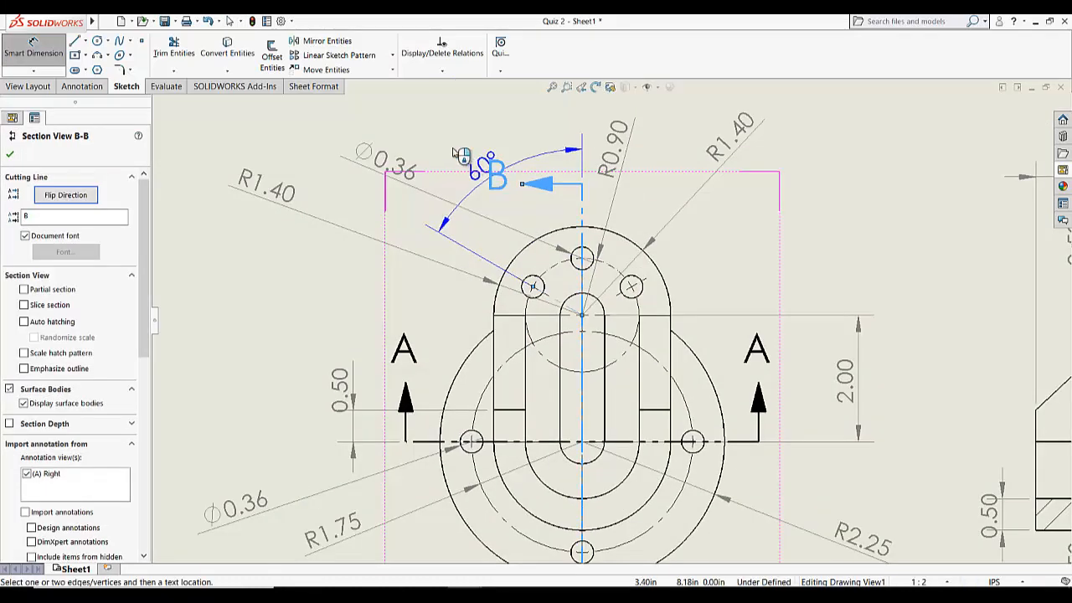
{"action": "left_click", "coordinate": [446, 122]}
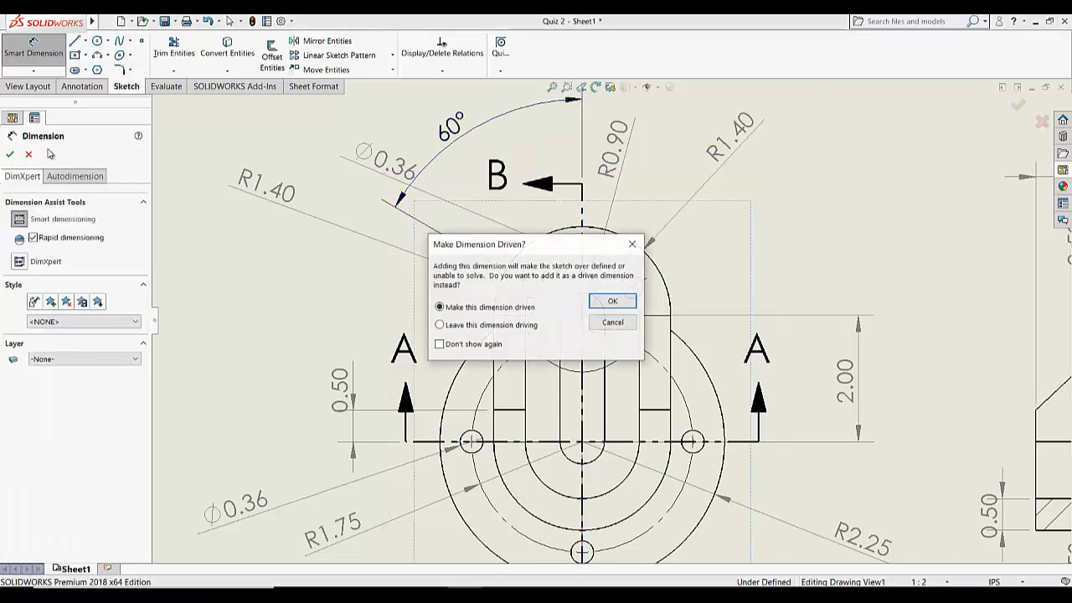
{"action": "left_click", "coordinate": [599, 298]}
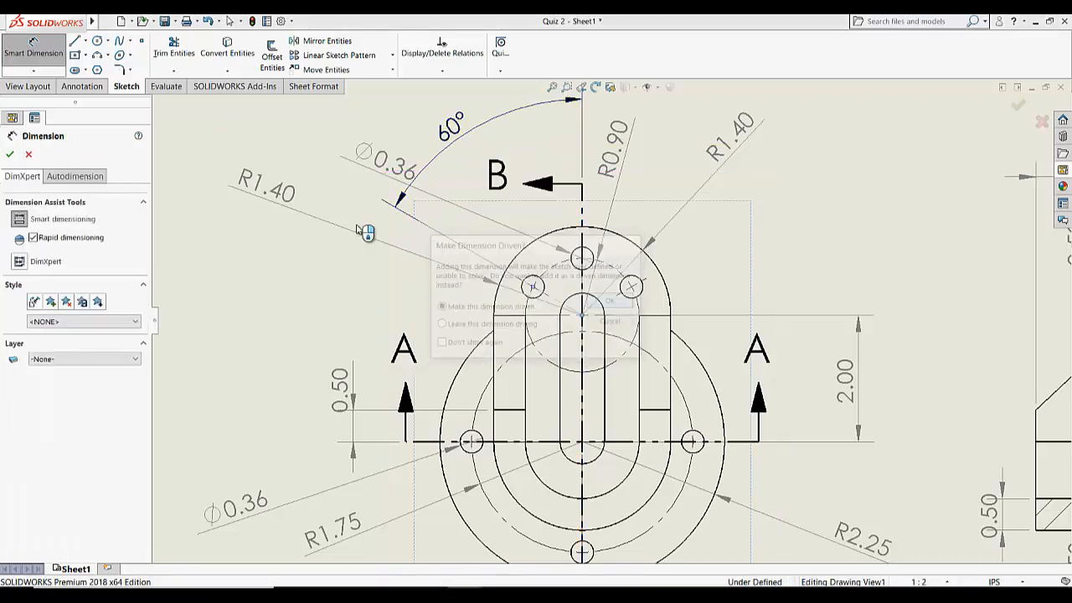
{"action": "left_click", "coordinate": [11, 155]}
- Reposition the two R1.40 dimensions, the upper Ø0.36 and the R0.90 dimension around the main view so they do not crowd each other
{"action": "left_click", "coordinate": [269, 286]}
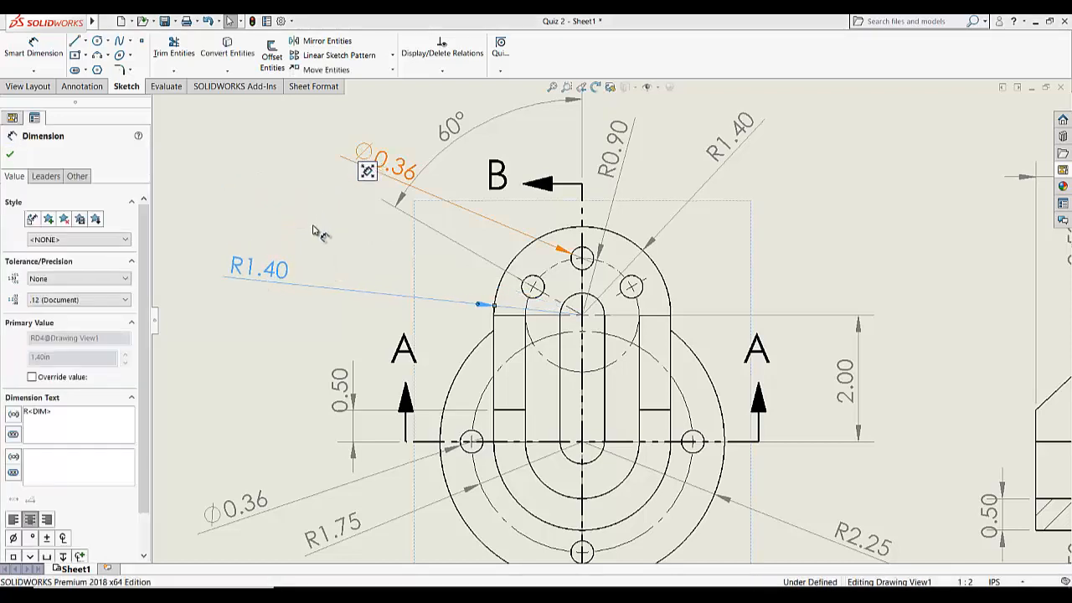
{"action": "left_click_drag", "start_coordinate": [389, 165], "coordinate": [526, 221]}
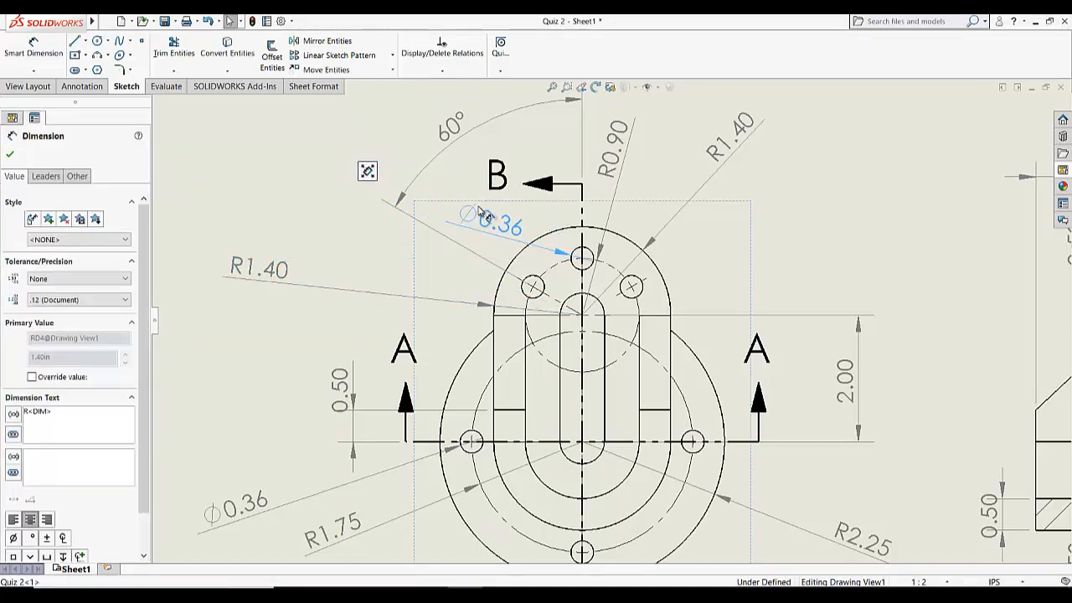
{"action": "left_click_drag", "start_coordinate": [624, 144], "coordinate": [645, 151]}
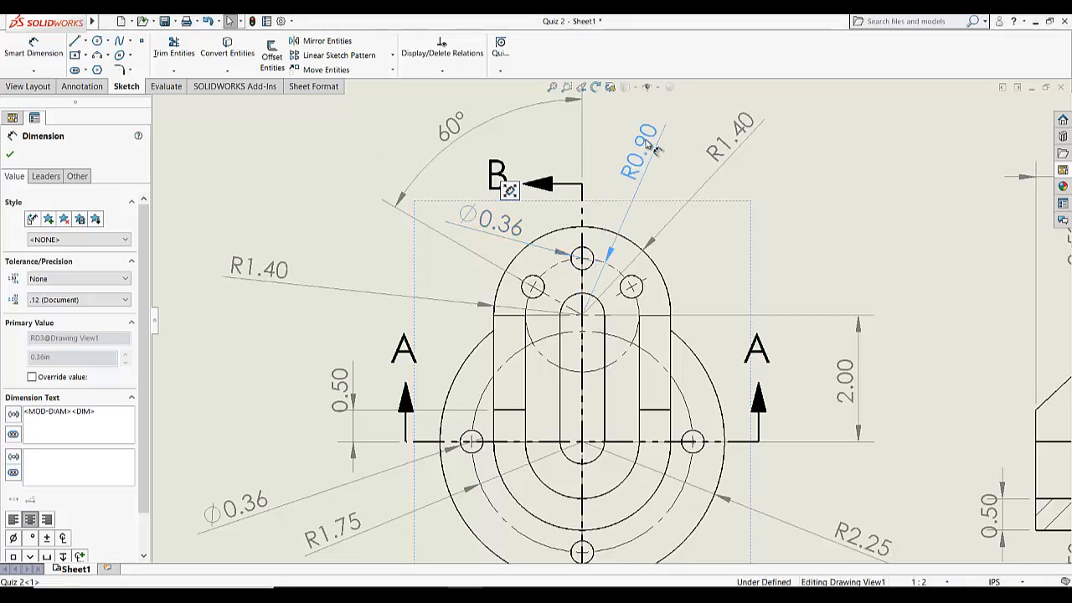
{"action": "left_click_drag", "start_coordinate": [748, 154], "coordinate": [796, 204]}
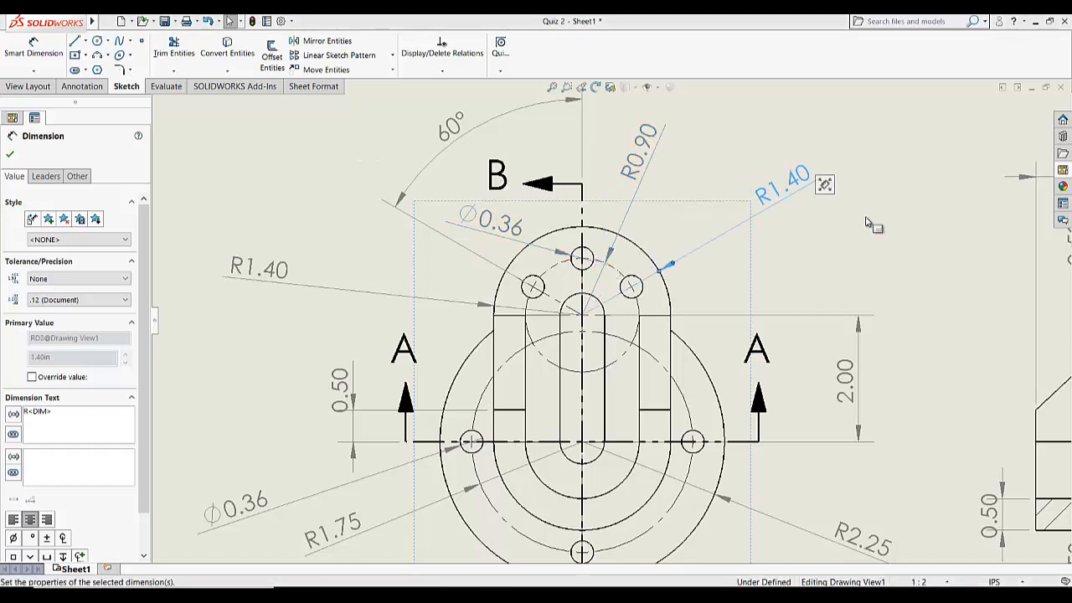
- Add a note reading "Mass is 4.33 Ponds" in the empty sheet area between section B-B and the title block
{"action": "left_click", "coordinate": [552, 88]}
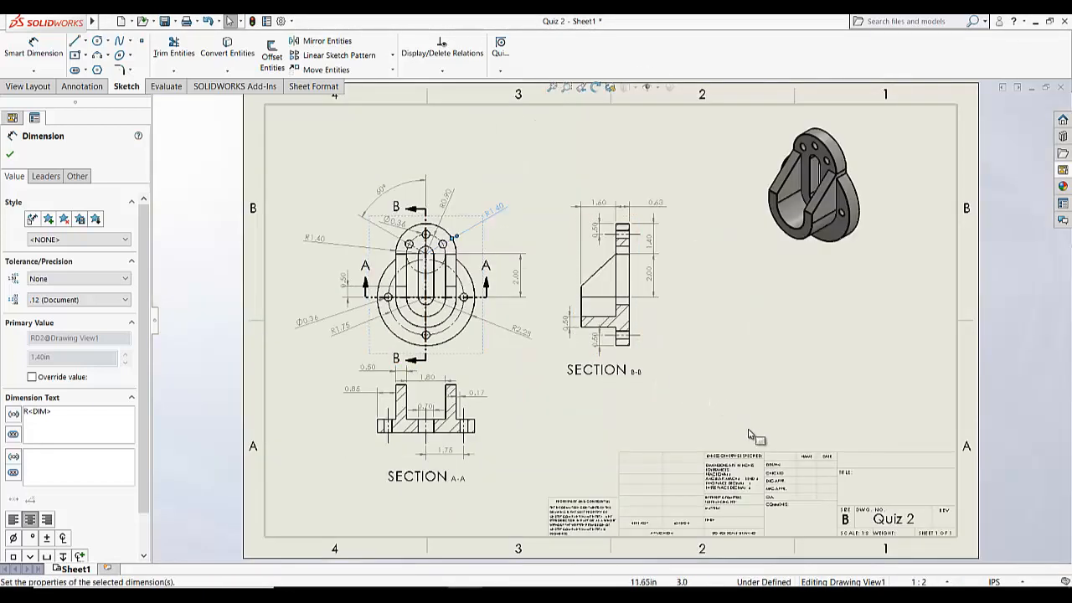
{"action": "scroll", "coordinate": [748, 429], "scroll_direction": "down", "scroll_amount": 3}
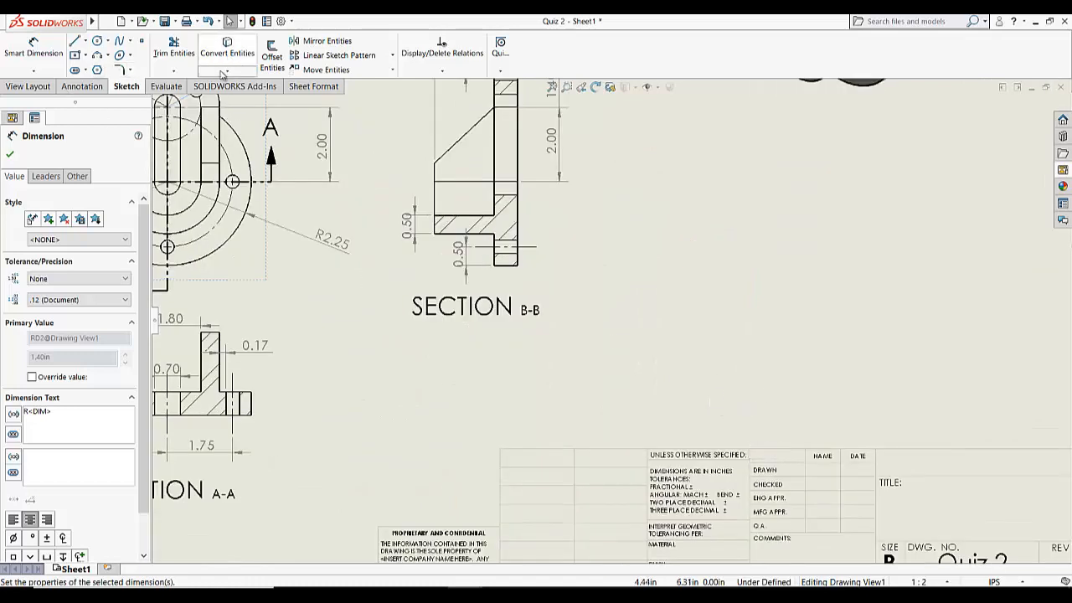
{"action": "left_click", "coordinate": [79, 88]}
{"action": "left_click", "coordinate": [171, 60]}
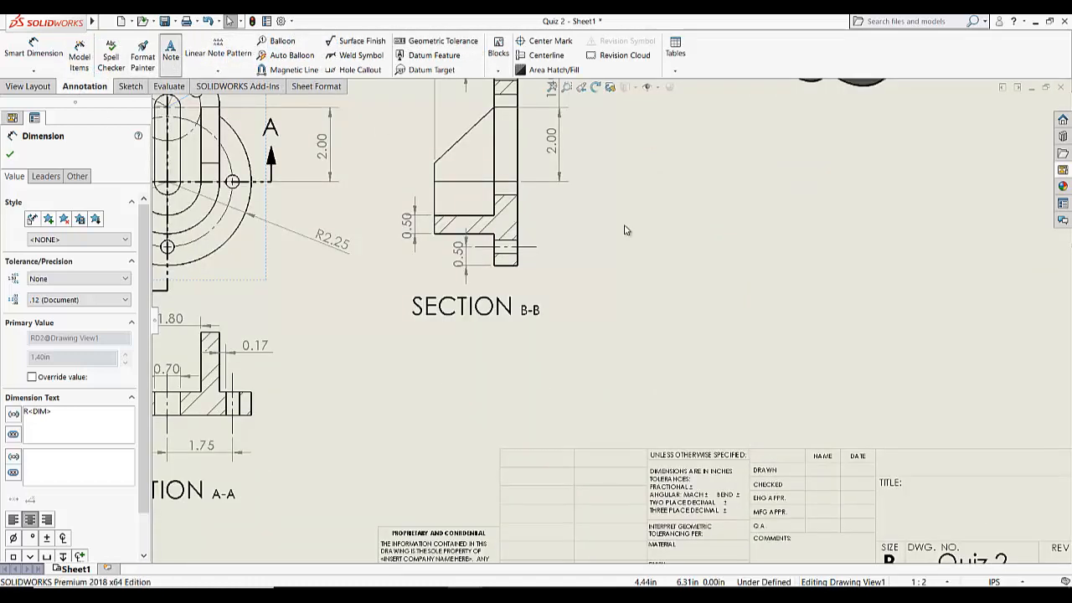
{"action": "left_click", "coordinate": [703, 219]}
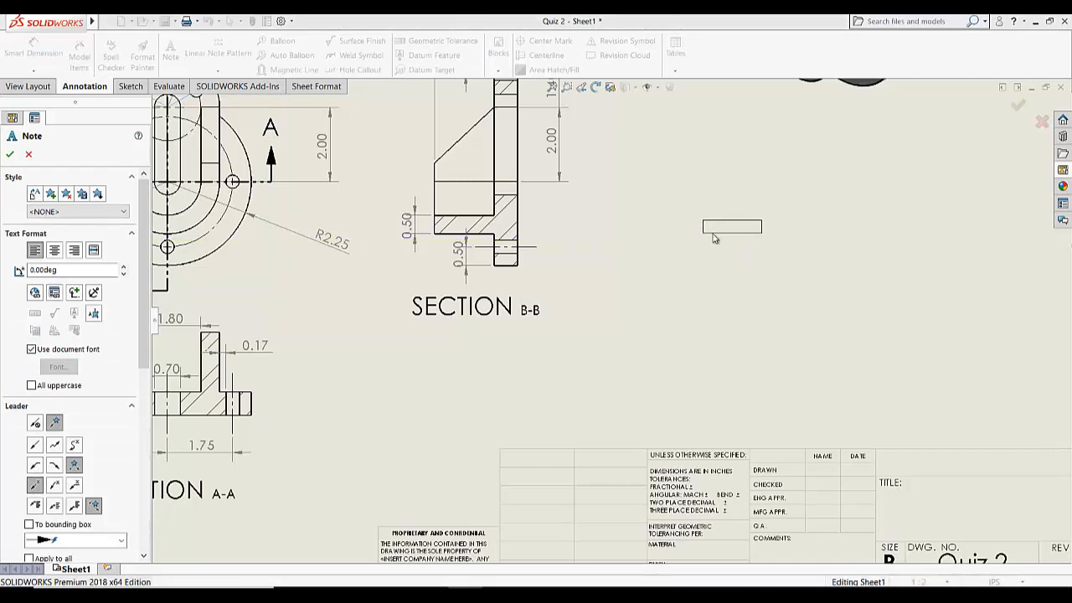
{"action": "type", "text": "XXXXXXX"}
{"action": "left_click", "coordinate": [786, 310]}
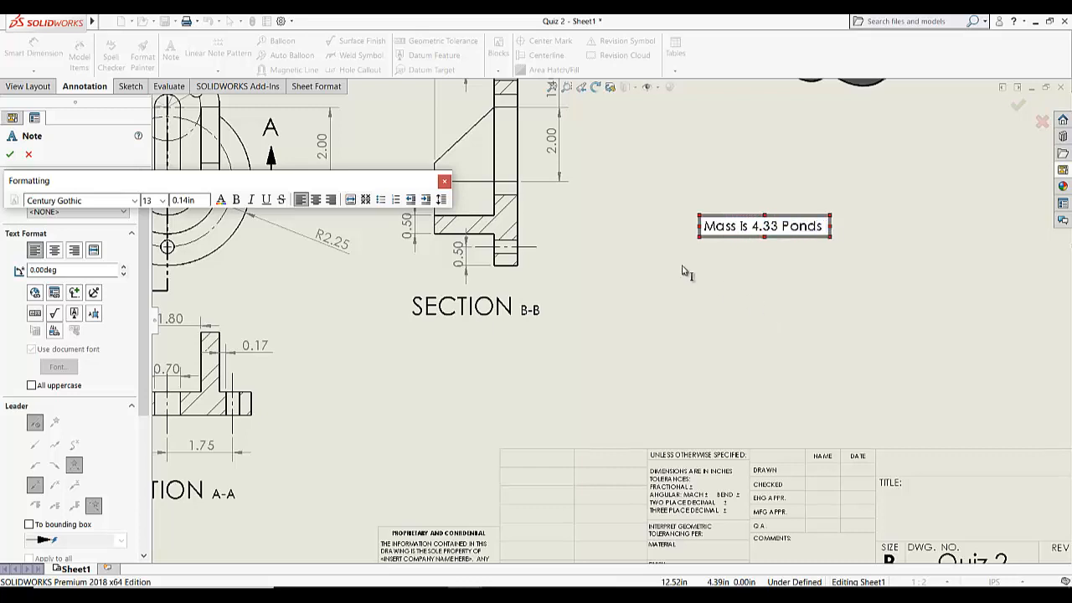
{"action": "left_click", "coordinate": [10, 156]}
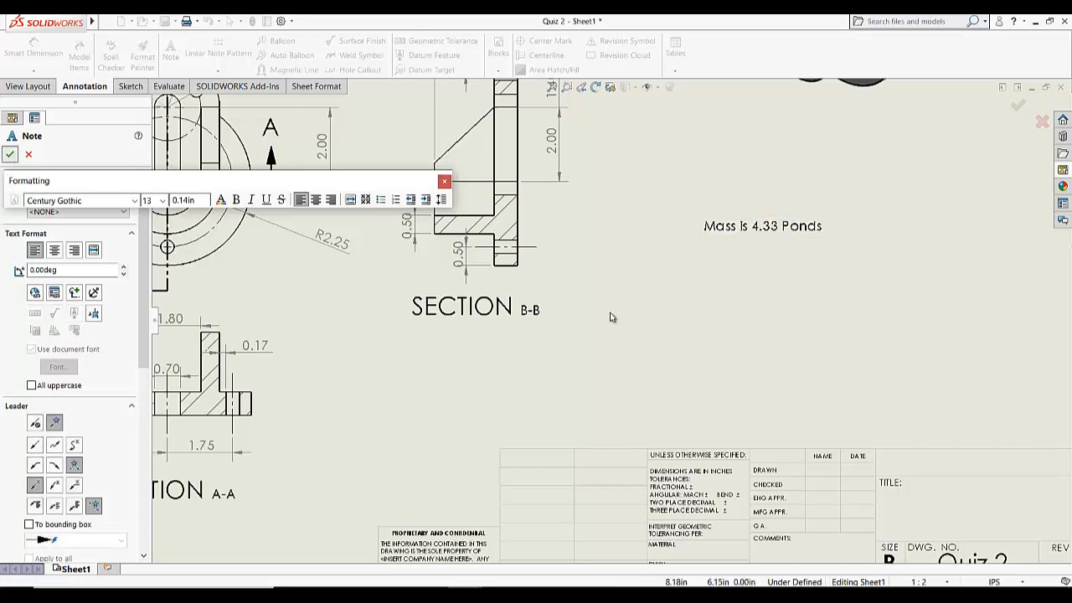
{"action": "scroll", "coordinate": [614, 316], "scroll_direction": "up", "scroll_amount": 3}
{"action": "scroll", "coordinate": [781, 430], "scroll_direction": "down", "scroll_amount": 4}
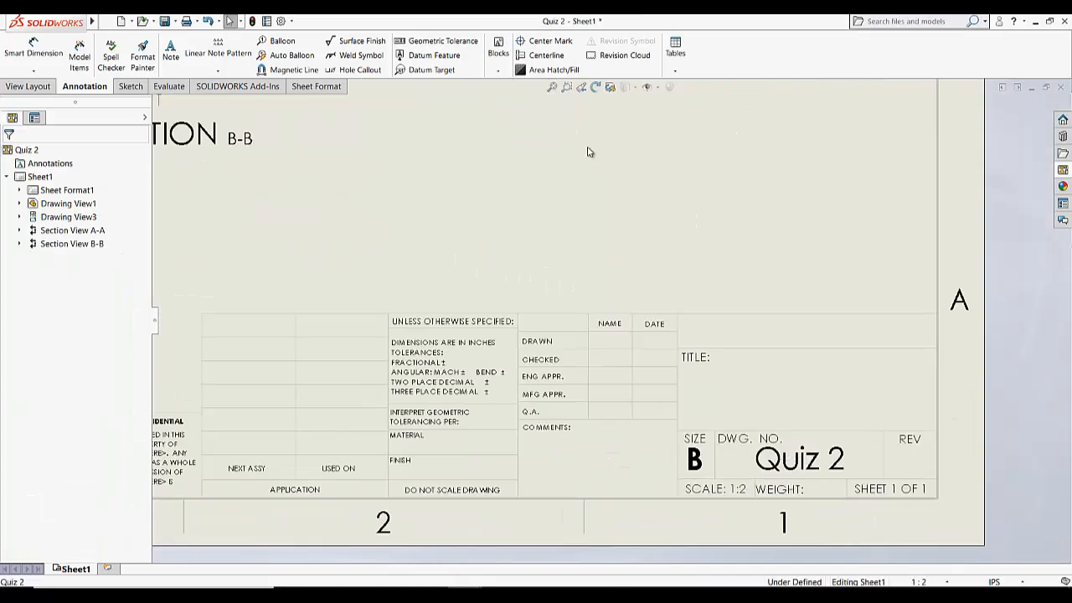
{"action": "right_click", "coordinate": [586, 149]}
{"action": "left_click", "coordinate": [682, 230]}
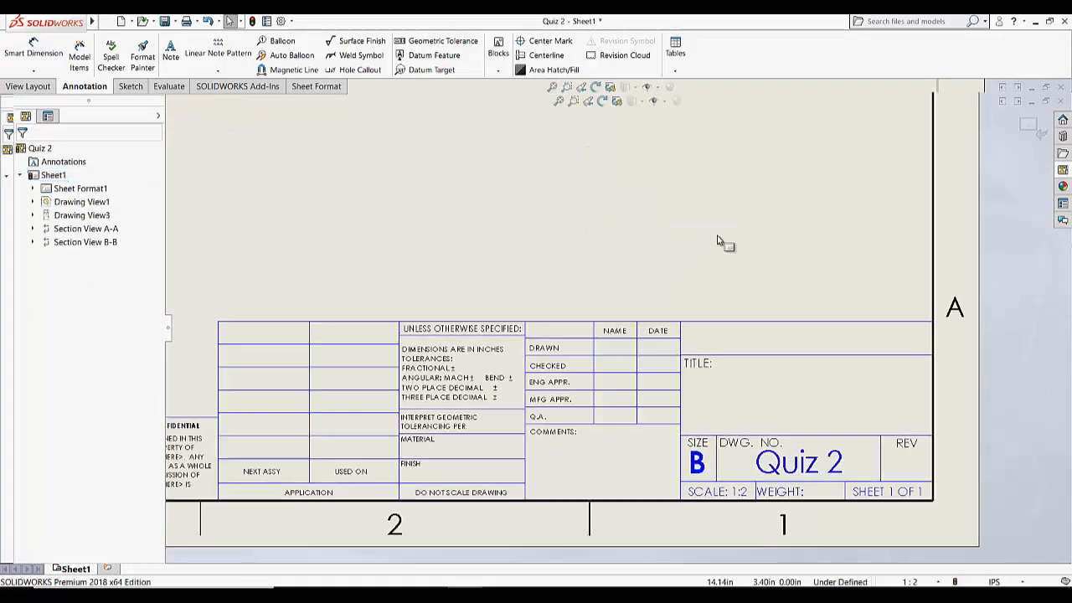
{"action": "left_click", "coordinate": [170, 51]}
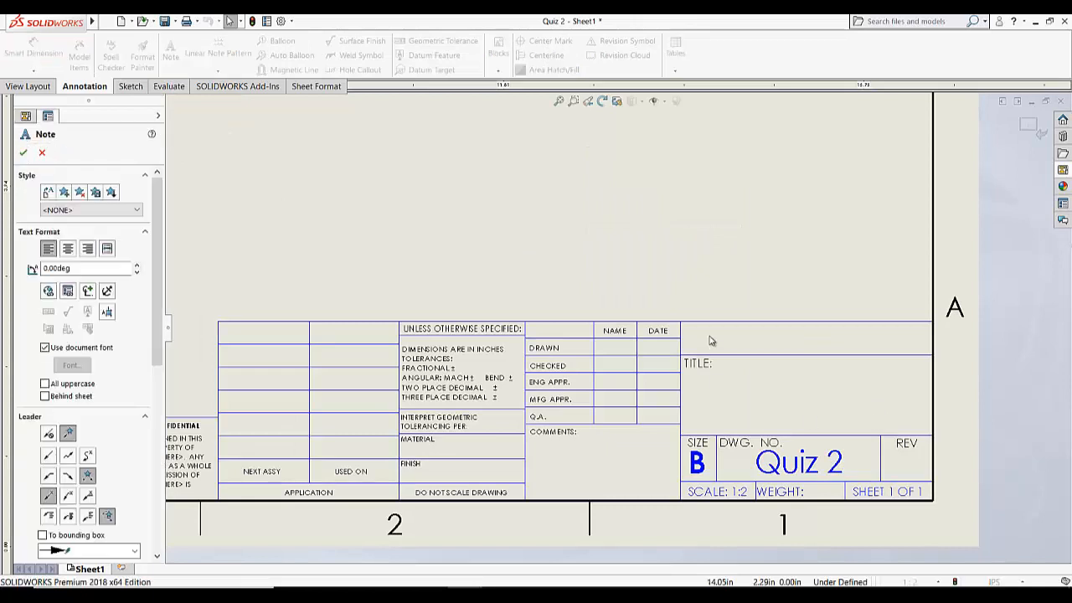
{"action": "left_click", "coordinate": [743, 335]}
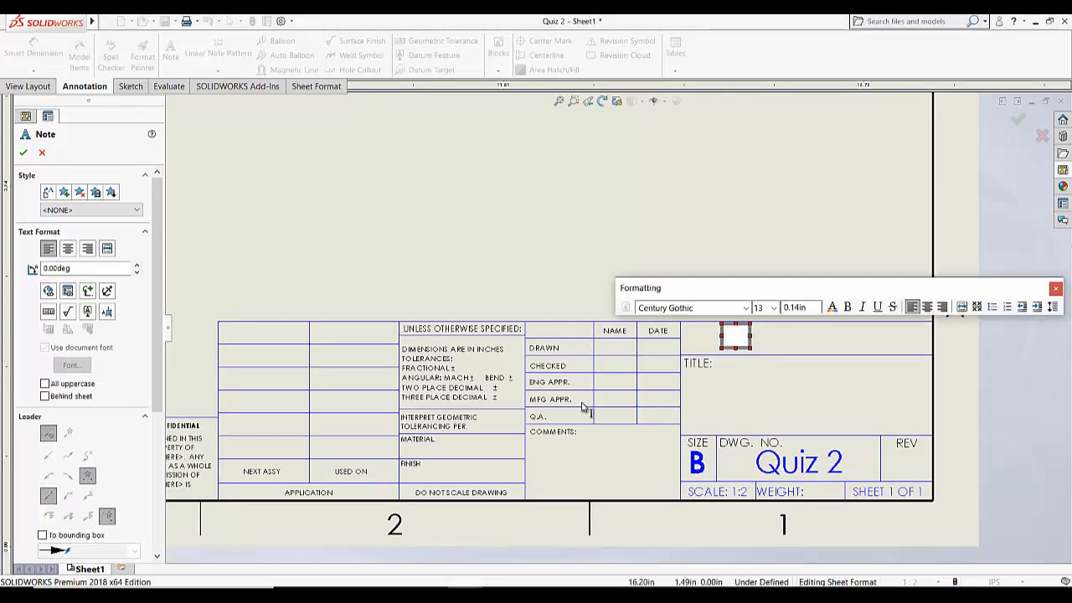
{"action": "left_click", "coordinate": [43, 154]}
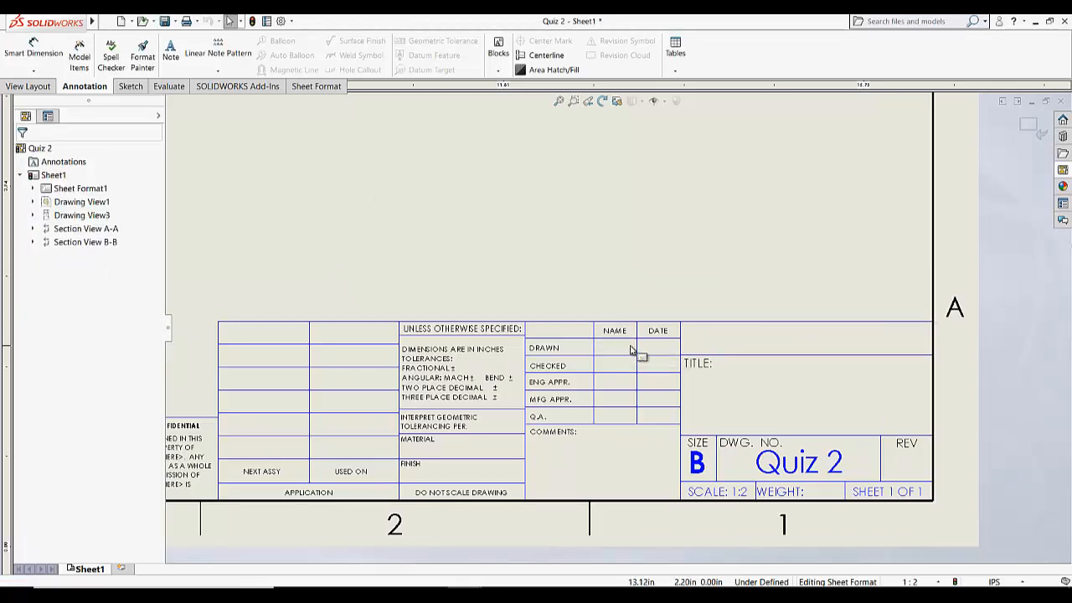
{"action": "left_click", "coordinate": [560, 100]}
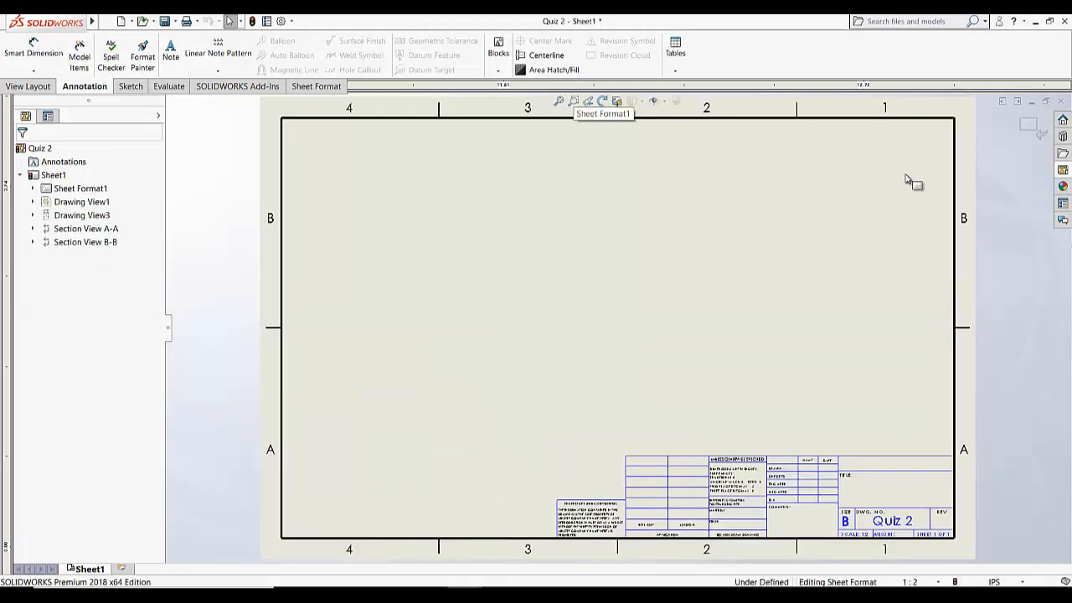
{"action": "left_click", "coordinate": [1028, 128]}
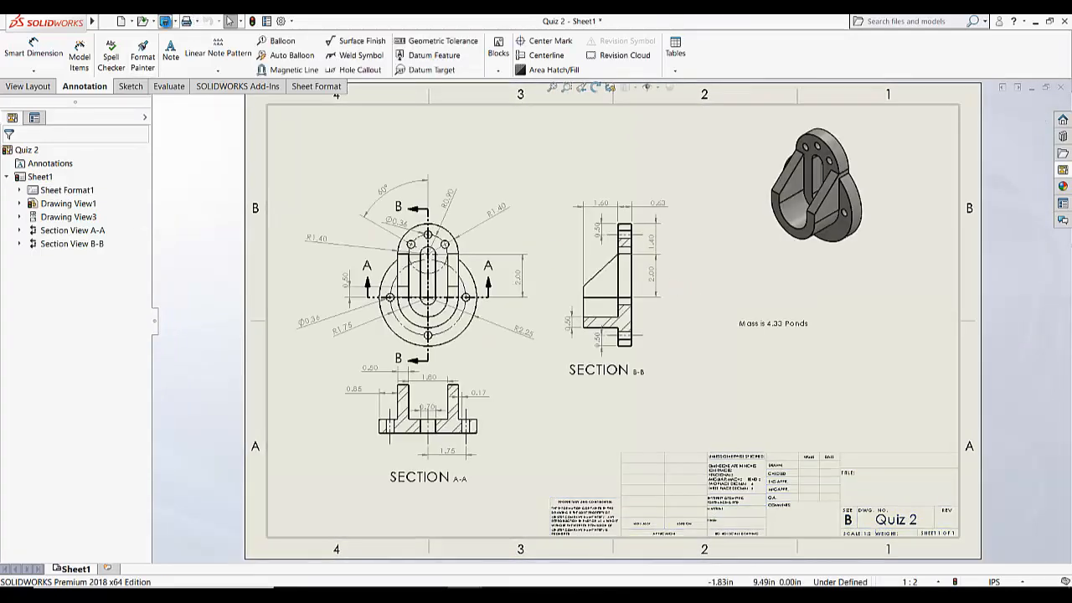
- Save the drawing as Quiz 2.SLDDRW in the quiz 2 folder, and also save it there in a second file type
{"action": "left_click", "coordinate": [165, 21]}
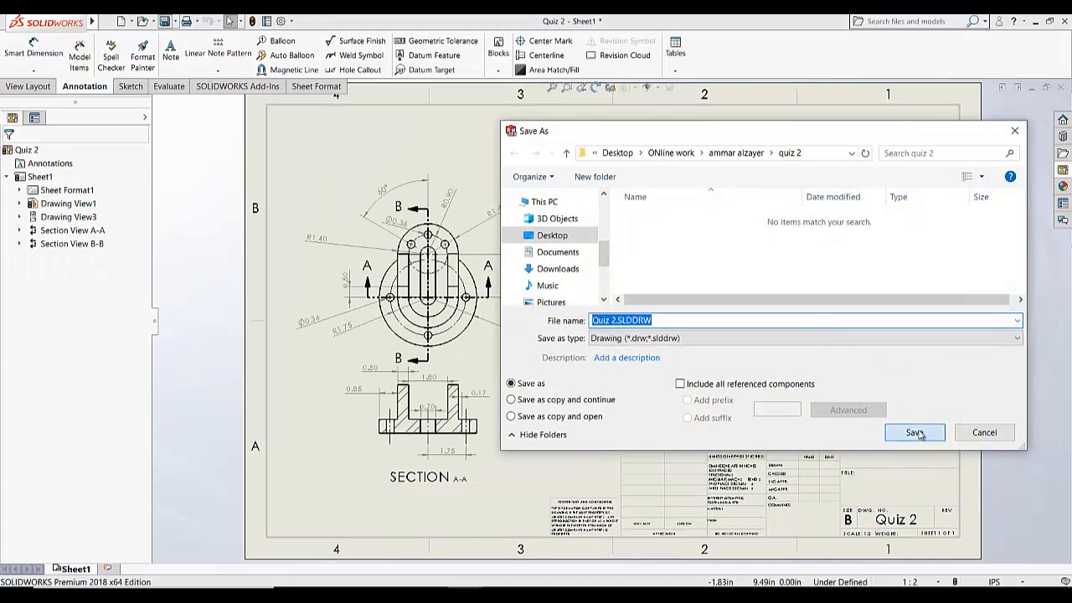
{"action": "left_click", "coordinate": [915, 432]}
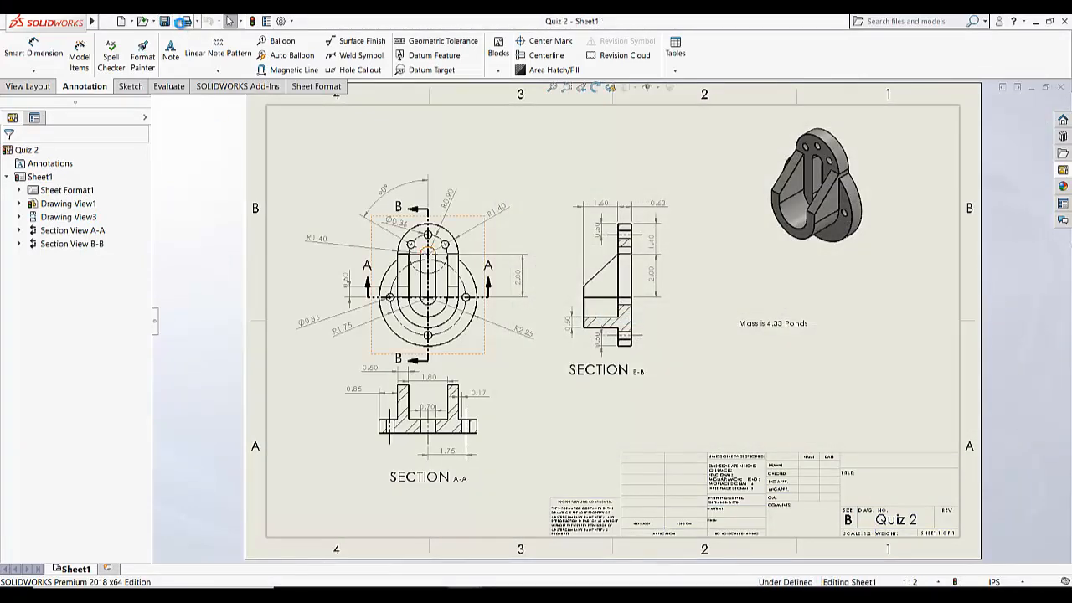
{"action": "left_click", "coordinate": [175, 21]}
{"action": "left_click", "coordinate": [191, 50]}
{"action": "left_click", "coordinate": [783, 339]}
{"action": "left_click", "coordinate": [821, 419]}
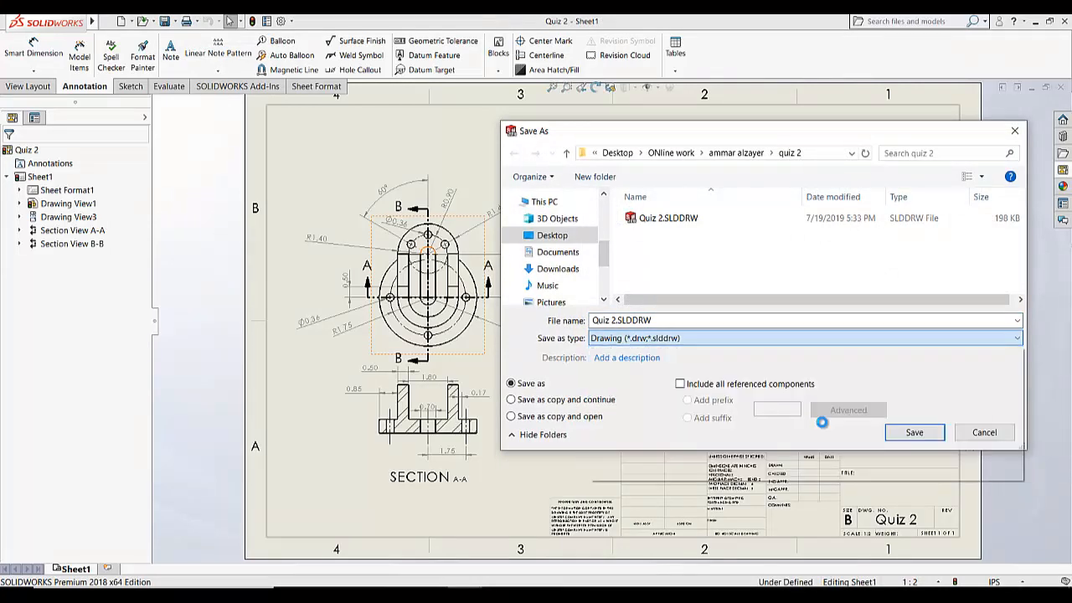
{"action": "left_click", "coordinate": [900, 455]}
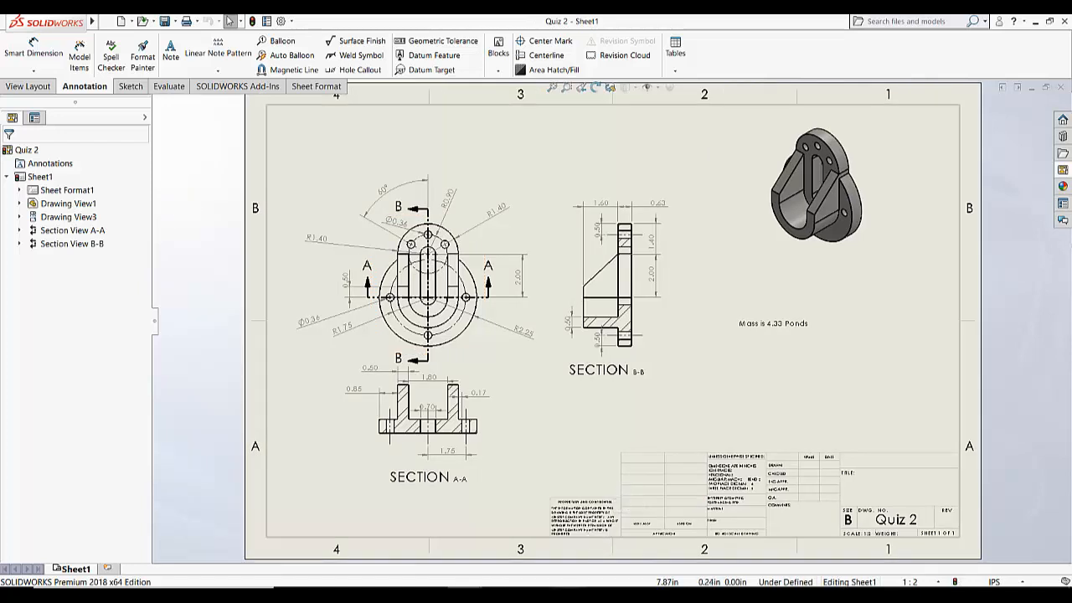
{"action": "mouse_move", "coordinate": [570, 595]}
{"action": "left_click", "coordinate": [573, 559]}
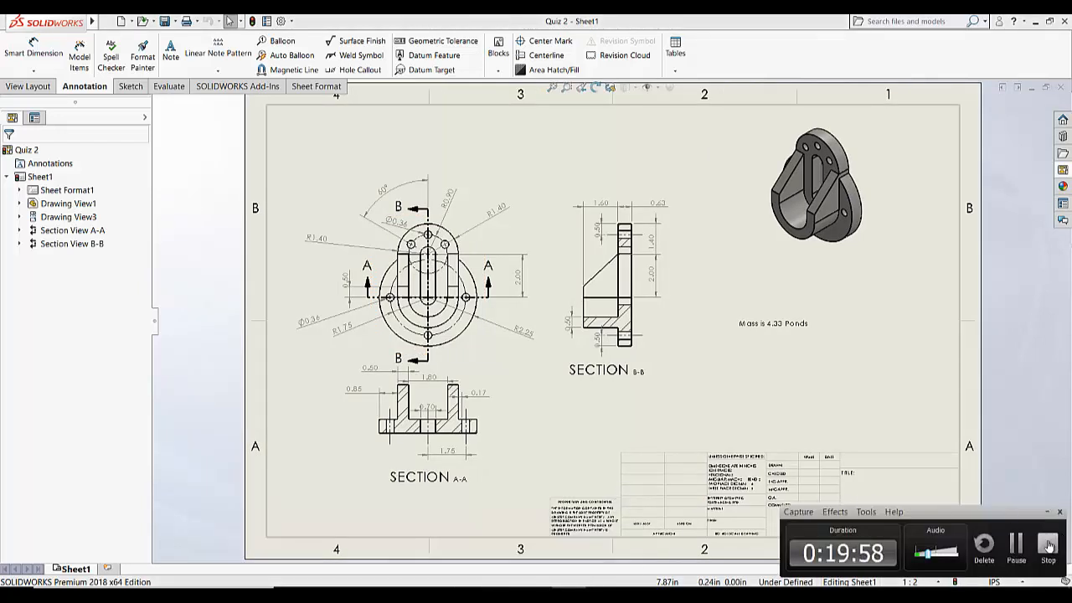